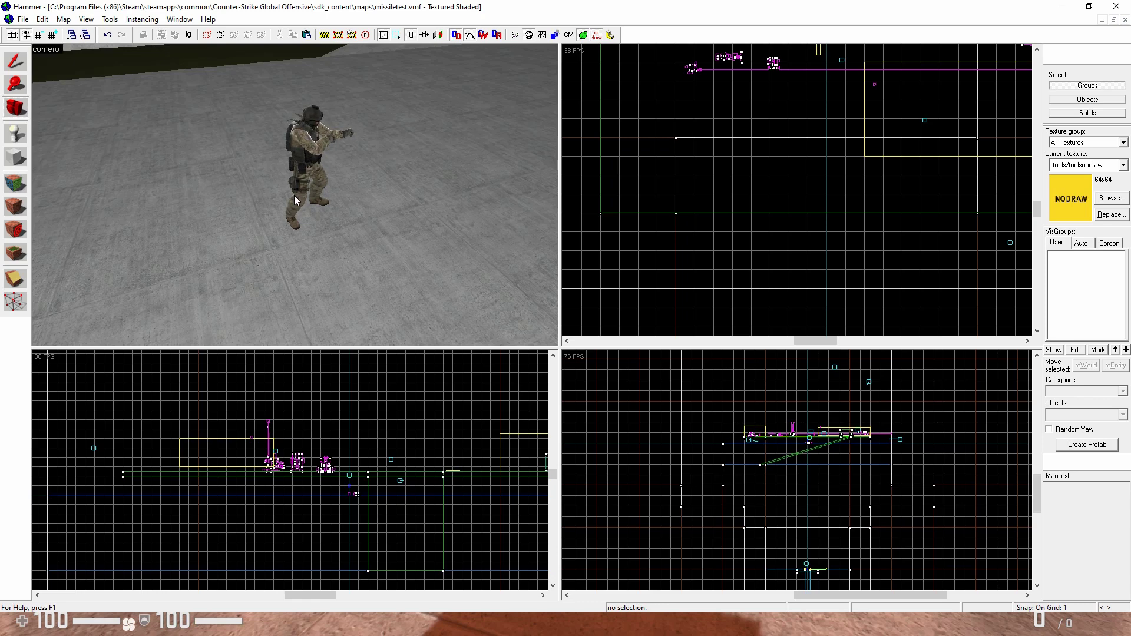
# Step: Locate the info_player_counterterrorist spawn on the concrete floor and select it
pyautogui.press('z')
pyautogui.press('s')
pyautogui.press('w')
pyautogui.press('w')
pyautogui.press('s')
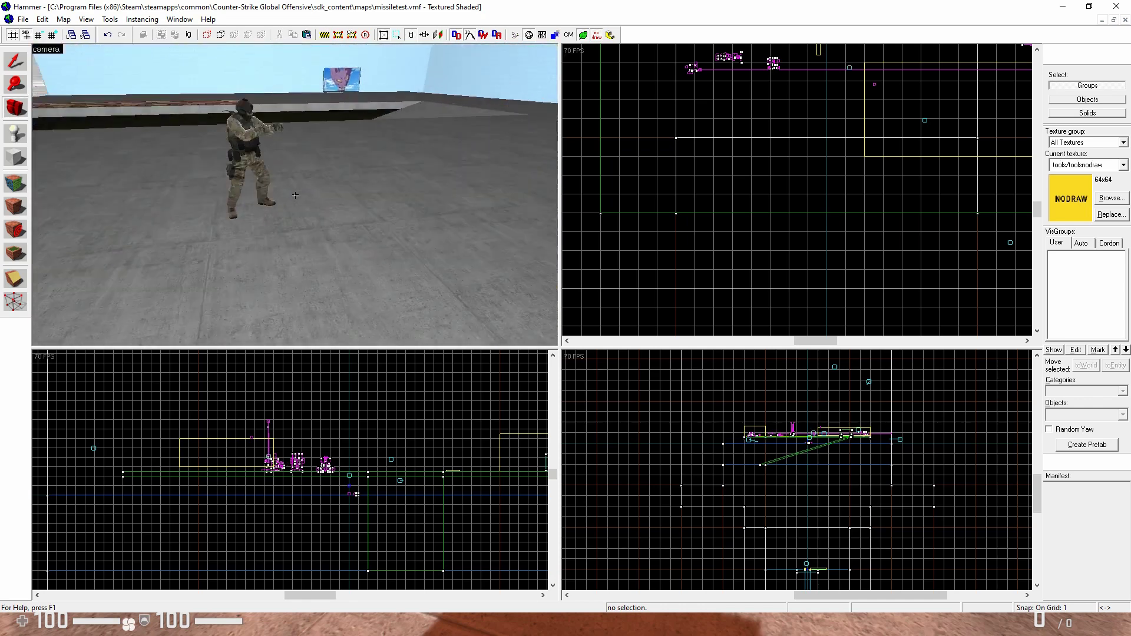
pyautogui.press('z')
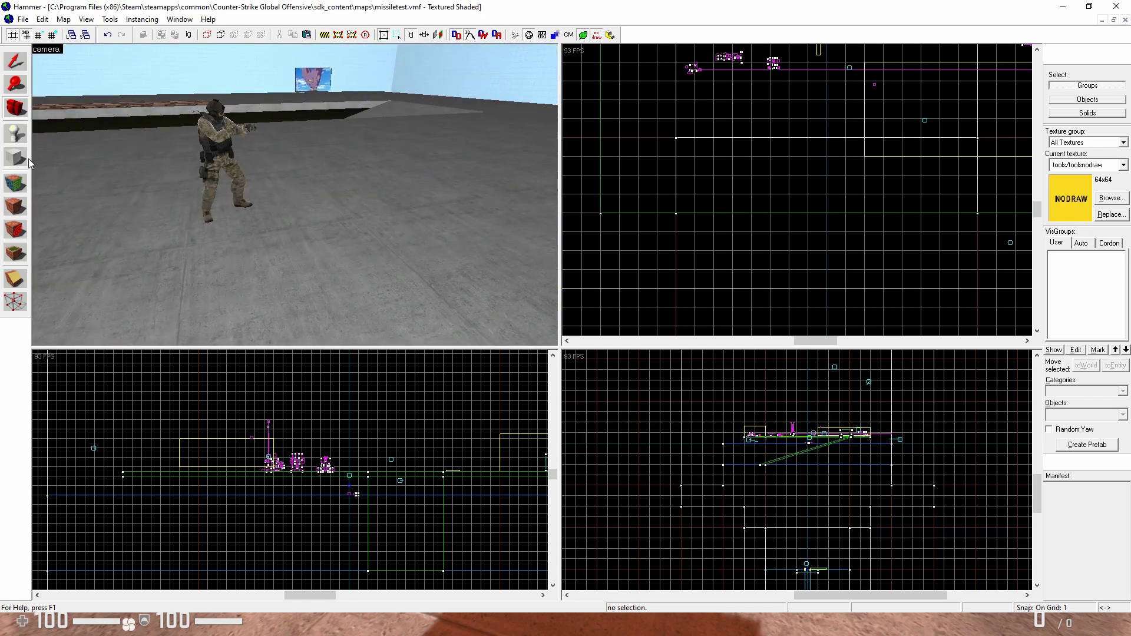
pyautogui.press('z')
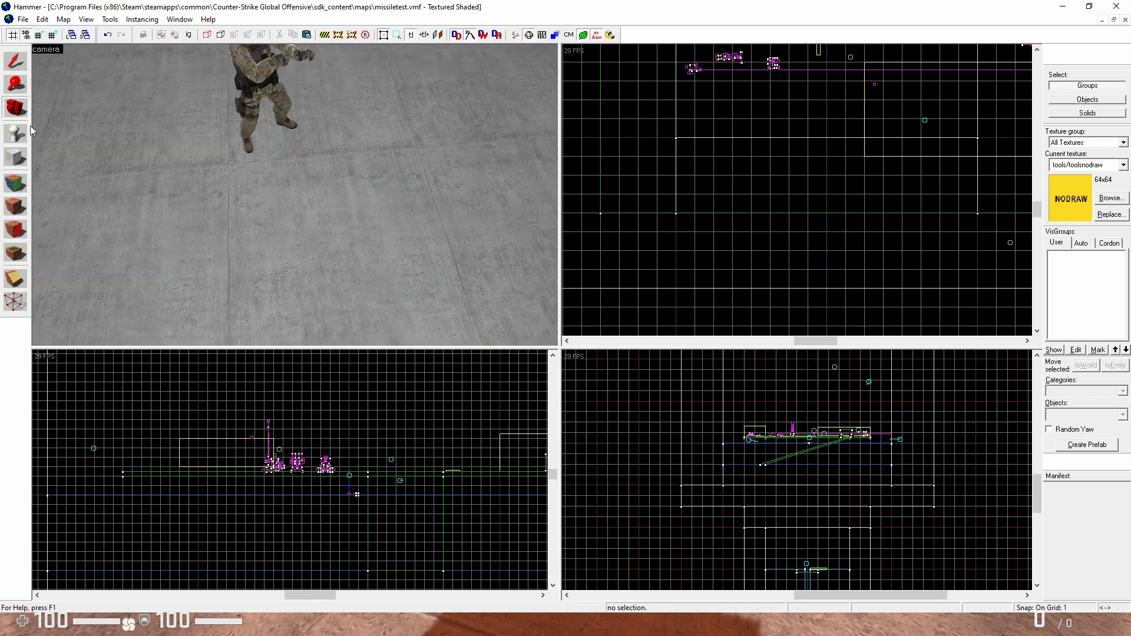
pyautogui.click(26, 157)
pyautogui.scroll(-12, 636, 165)
pyautogui.scroll(13, 682, 146)
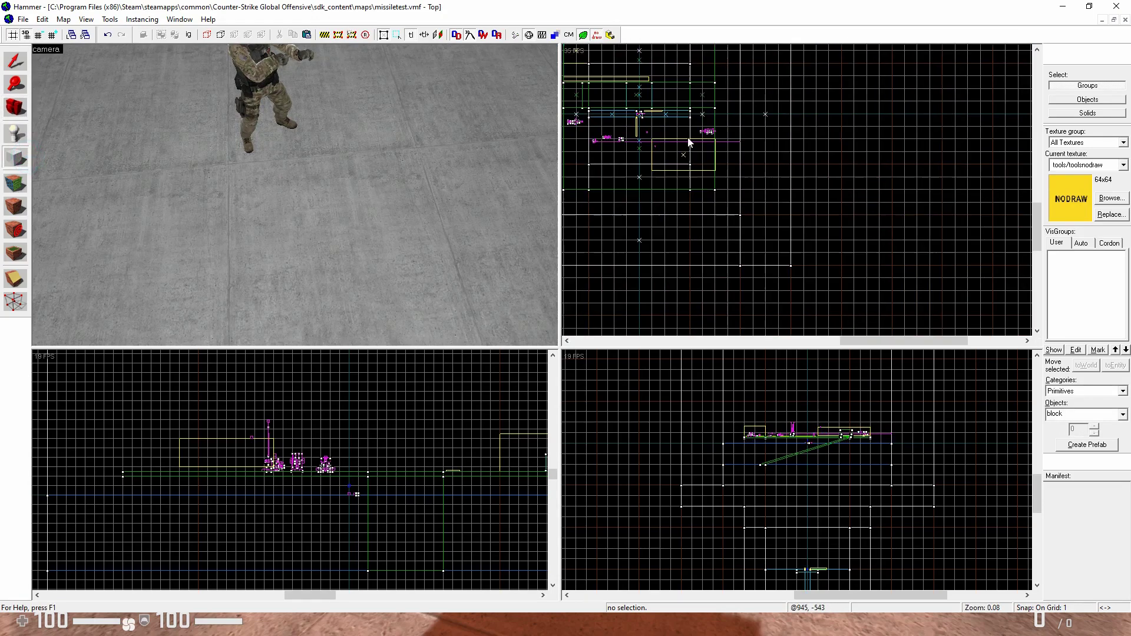
pyautogui.scroll(-5, 760, 127)
pyautogui.scroll(4, 726, 116)
pyautogui.scroll(-3, 727, 135)
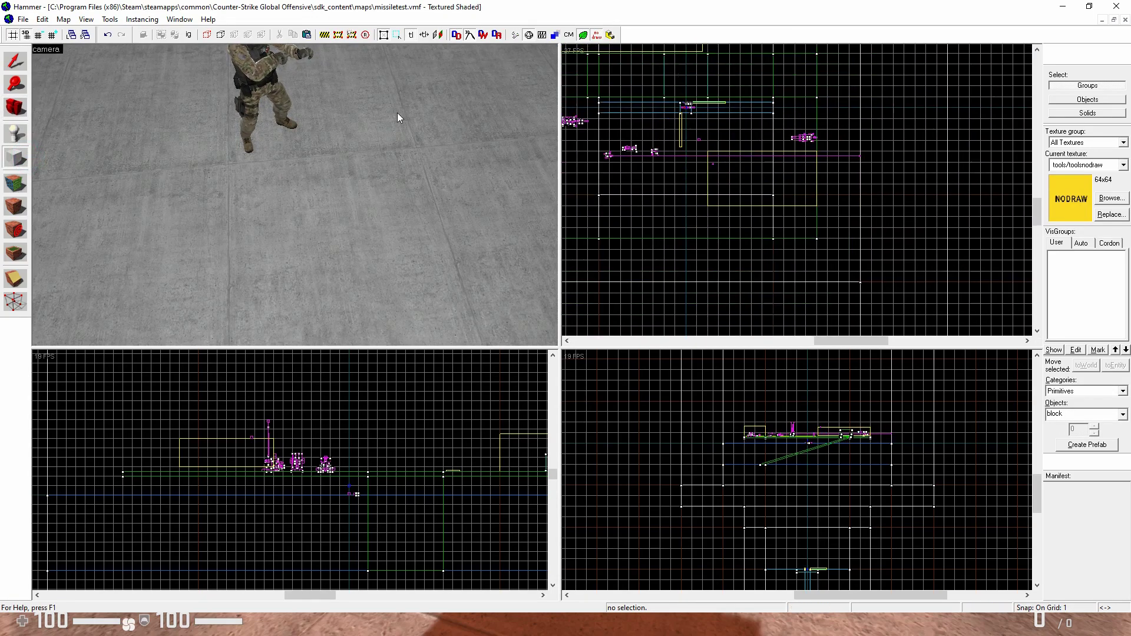
pyautogui.click(15, 70)
pyautogui.click(258, 78)
pyautogui.scroll(17, 685, 132)
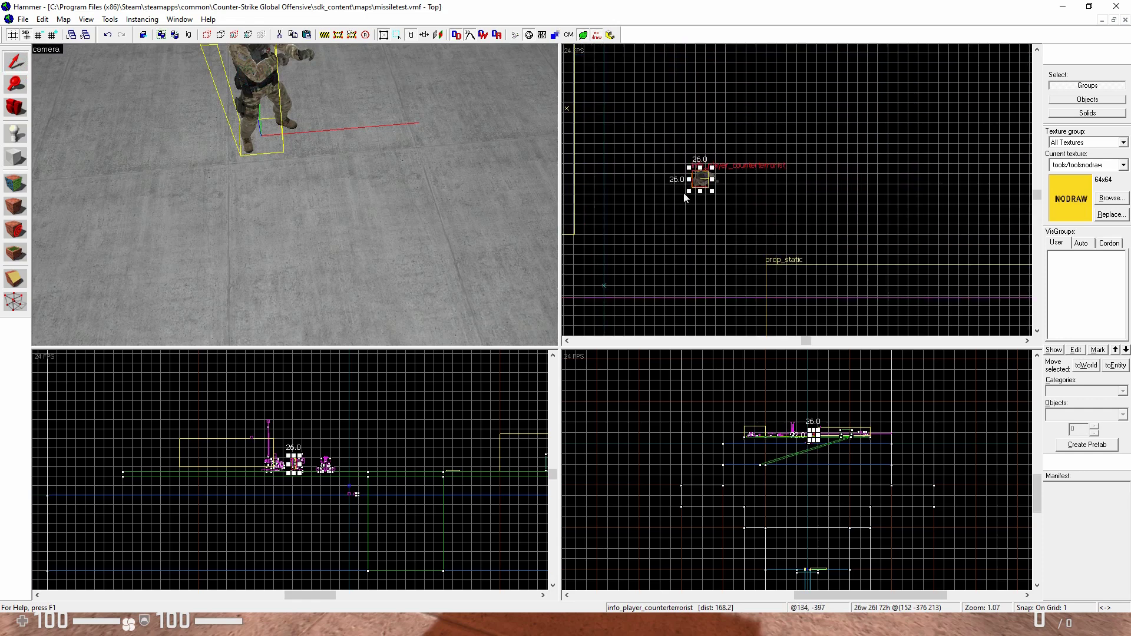
# Step: Create a 32 × 32 × 8 unit nodraw block on the floor directly beneath the counter-terrorist spawn
pyautogui.click(16, 157)
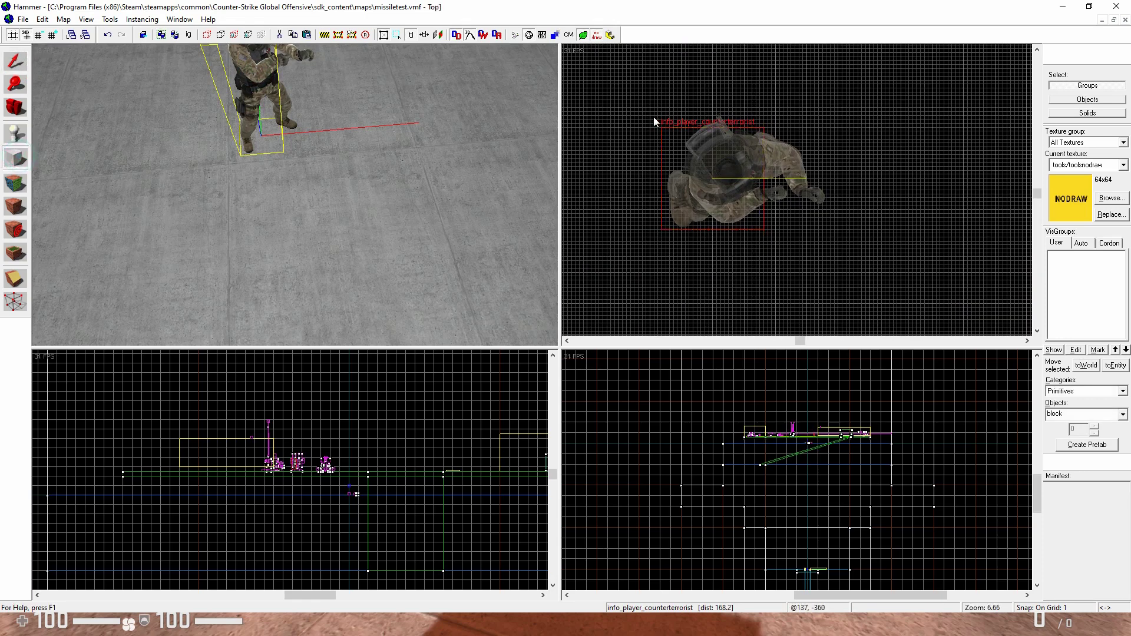
pyautogui.moveTo(652, 117); pyautogui.dragTo(776, 244)
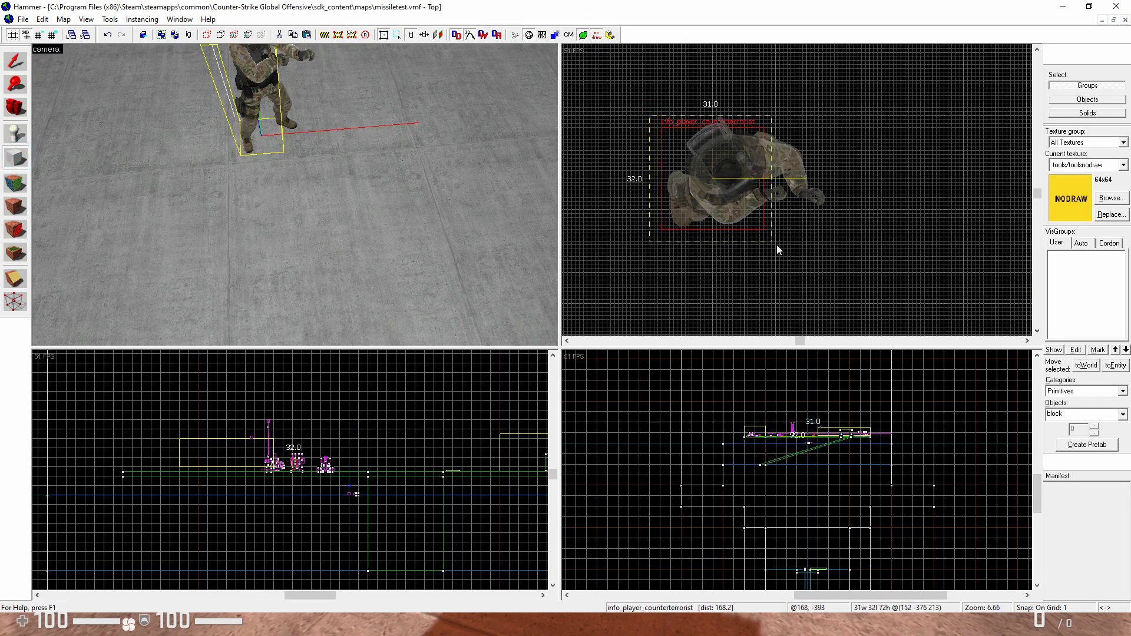
pyautogui.scroll(5, 825, 436)
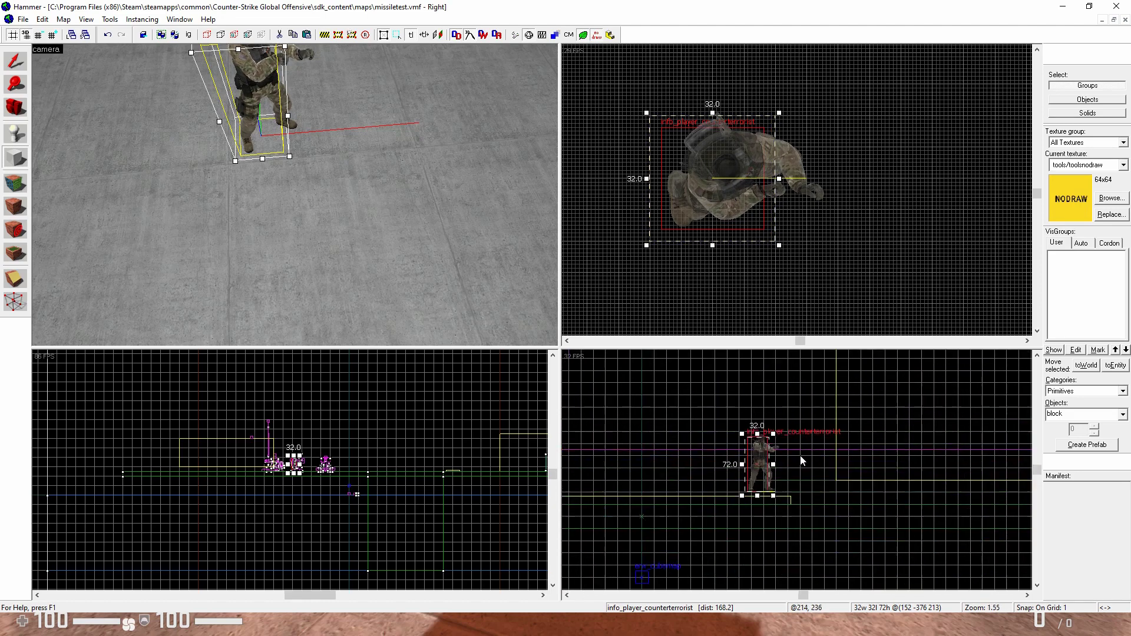
pyautogui.scroll(4, 698, 491)
pyautogui.moveTo(682, 465); pyautogui.dragTo(683, 530)
pyautogui.scroll(-3, 686, 530)
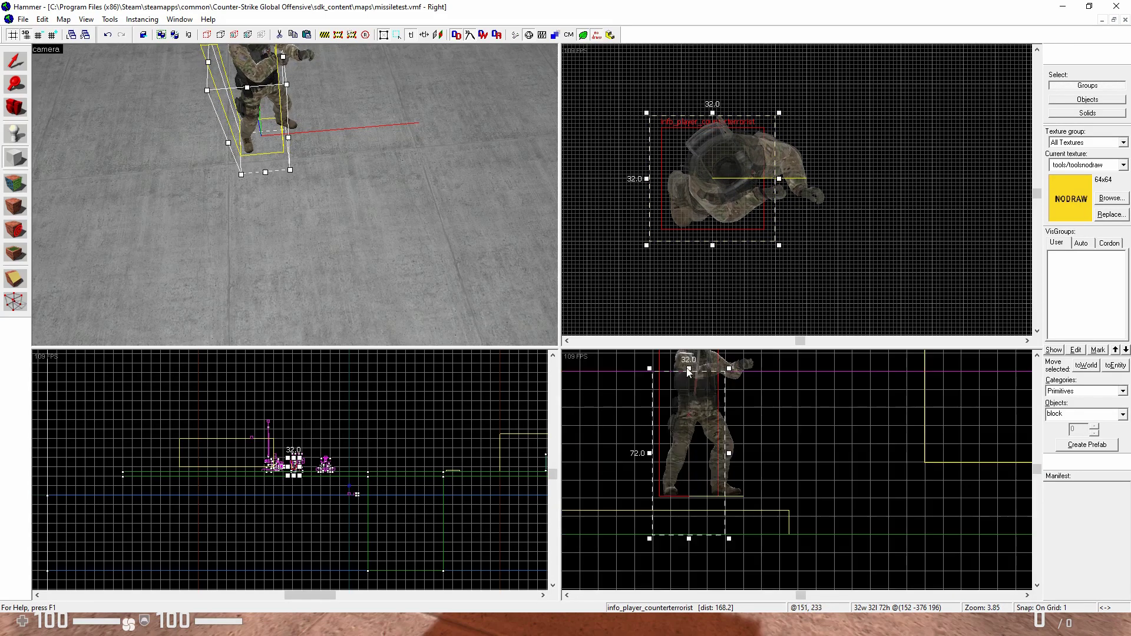
pyautogui.moveTo(691, 370); pyautogui.dragTo(690, 513)
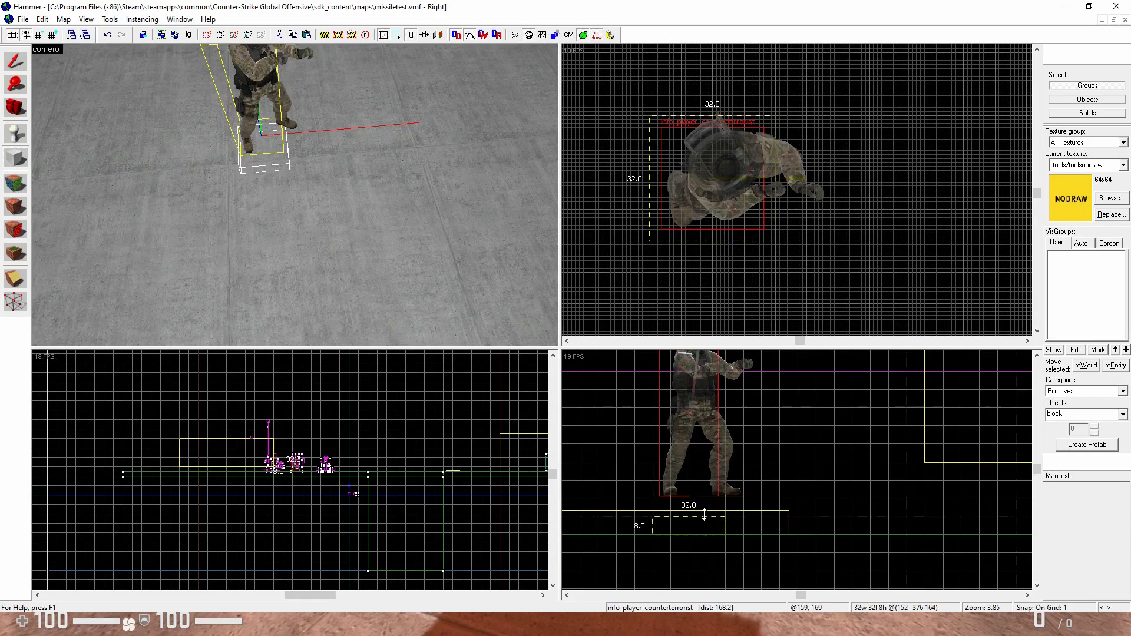
pyautogui.press('Return')
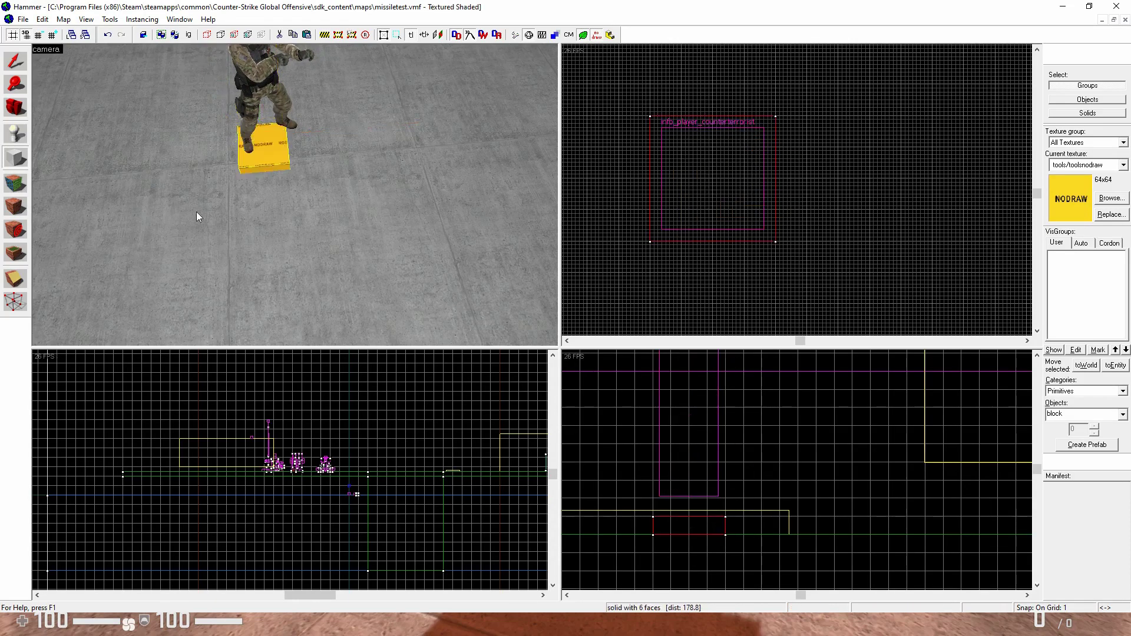
# Step: Tie the nodraw block under the spawn to an entity and set its class to trigger_once
pyautogui.click(10, 64)
pyautogui.hotkey('ctrl', 't')
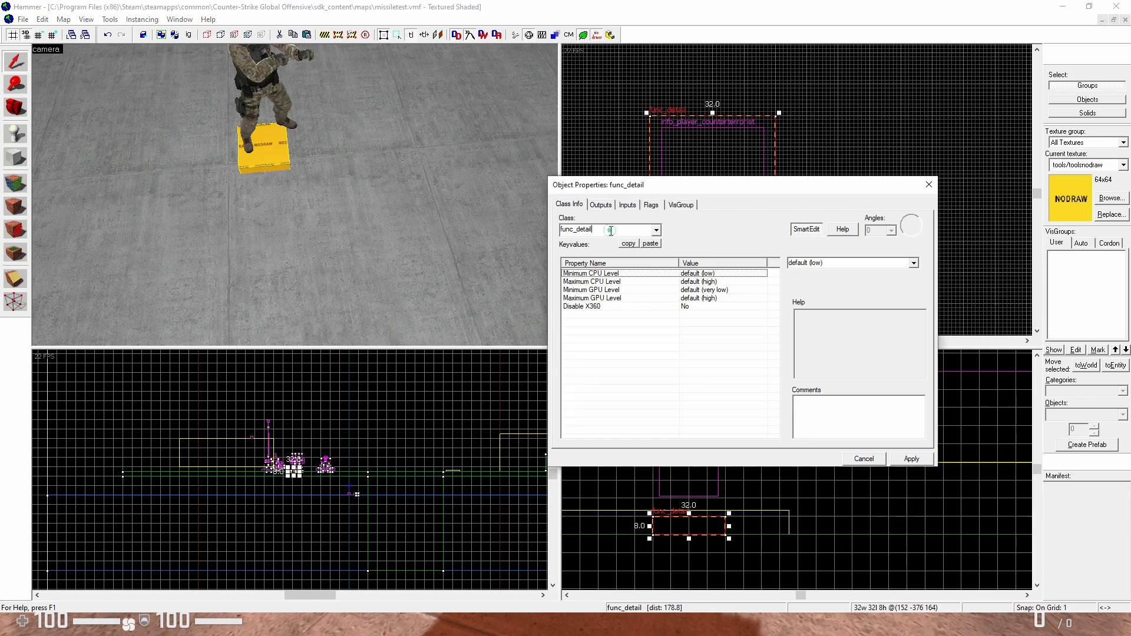
pyautogui.doubleClick(610, 230)
pyautogui.write('trigg')
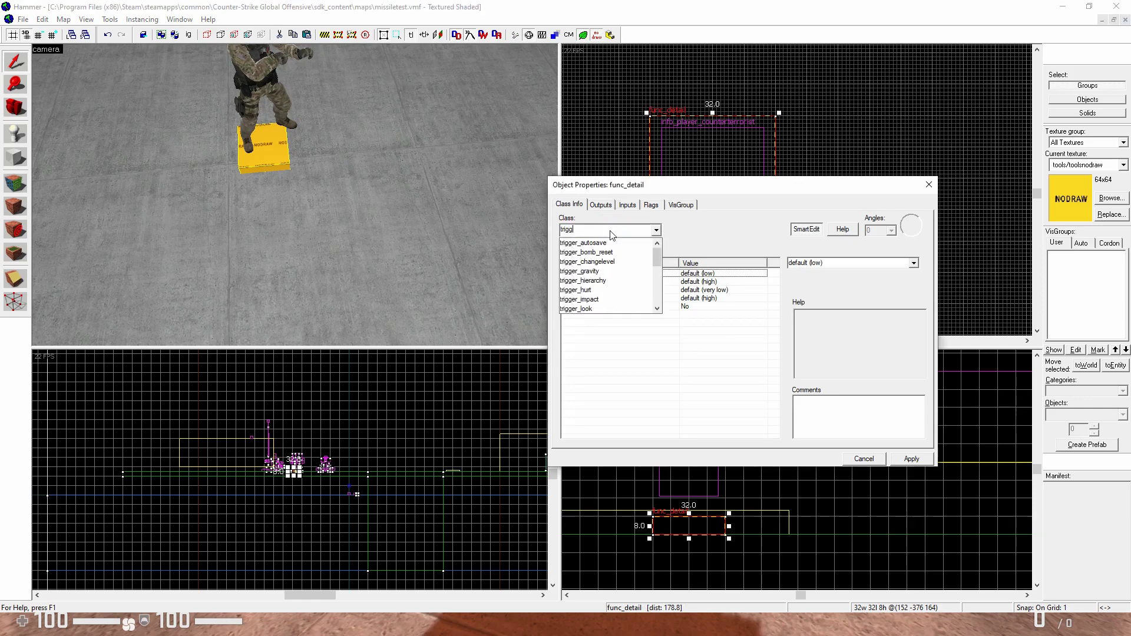
pyautogui.write('er_o')
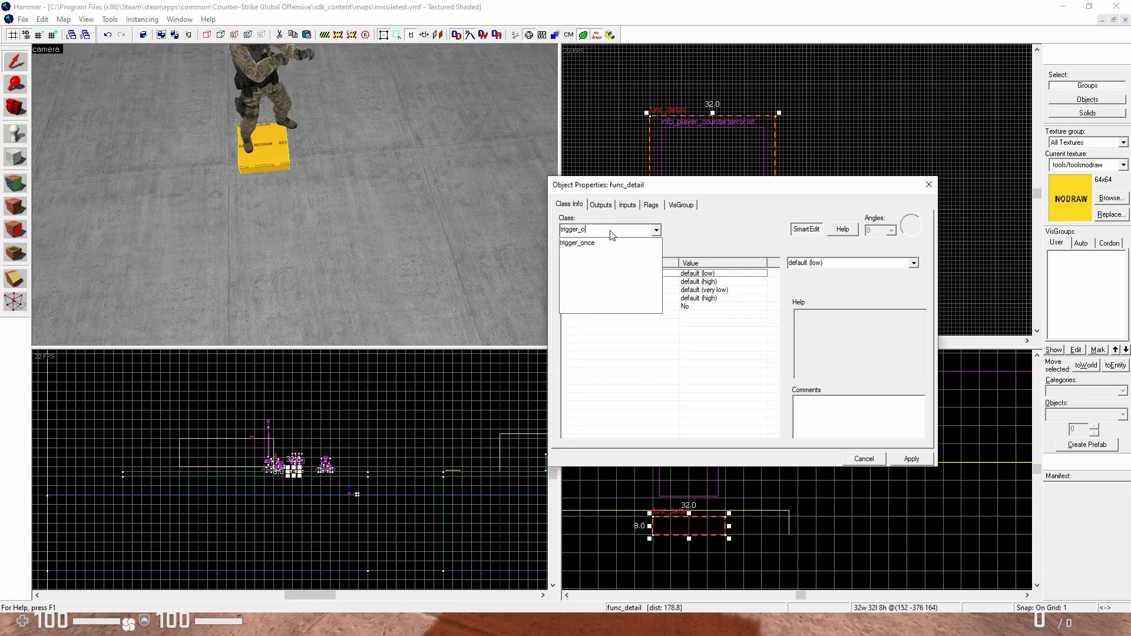
pyautogui.click(607, 243)
pyautogui.click(911, 458)
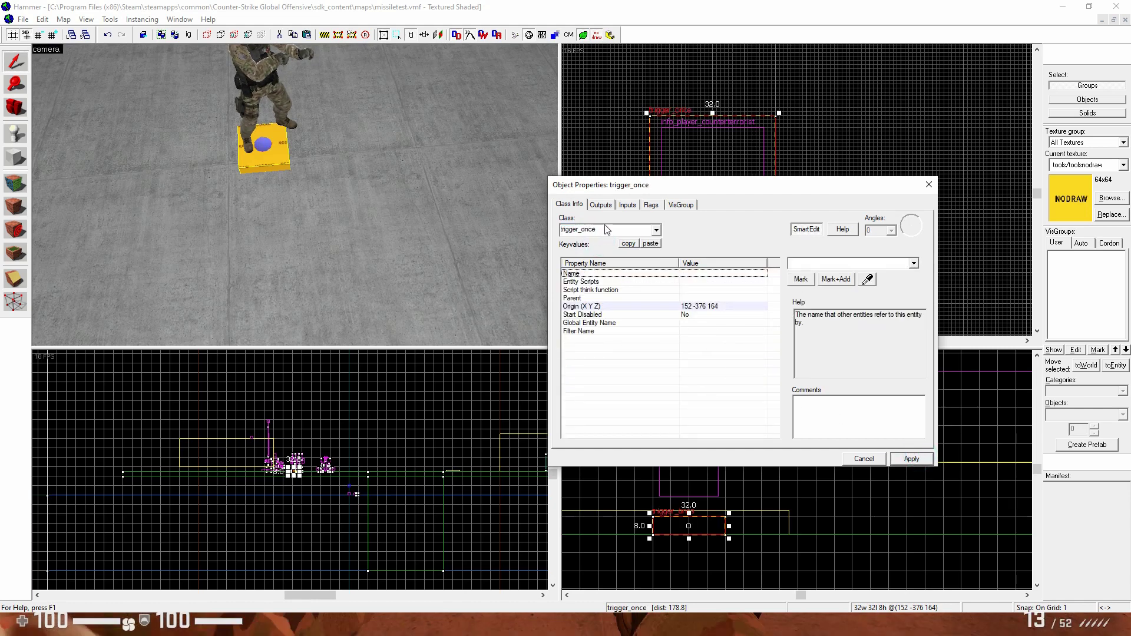
# Step: Add an OnTrigger output to the trigger_once that targets teleui with the Activate input, and apply it
pyautogui.click(601, 204)
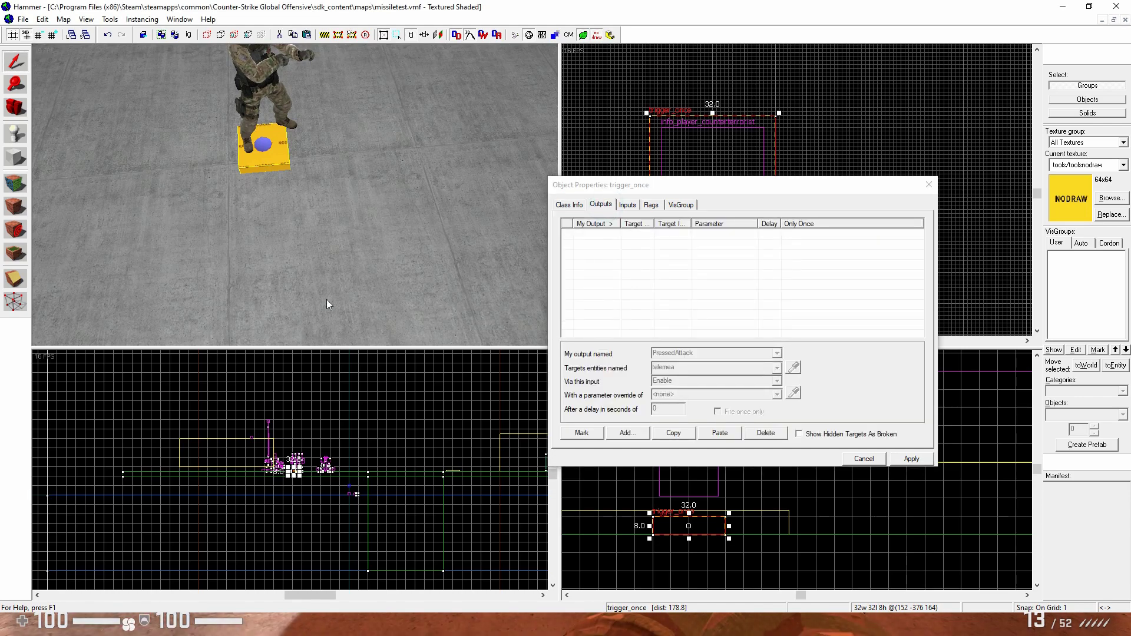
pyautogui.click(626, 433)
pyautogui.click(777, 353)
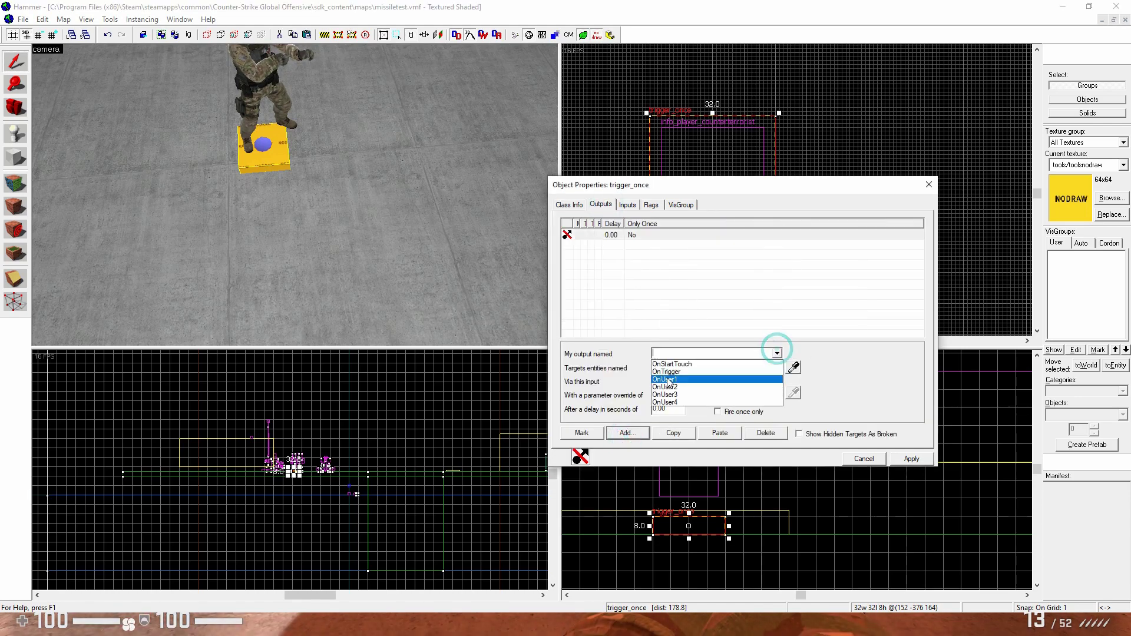
pyautogui.click(670, 373)
pyautogui.click(682, 369)
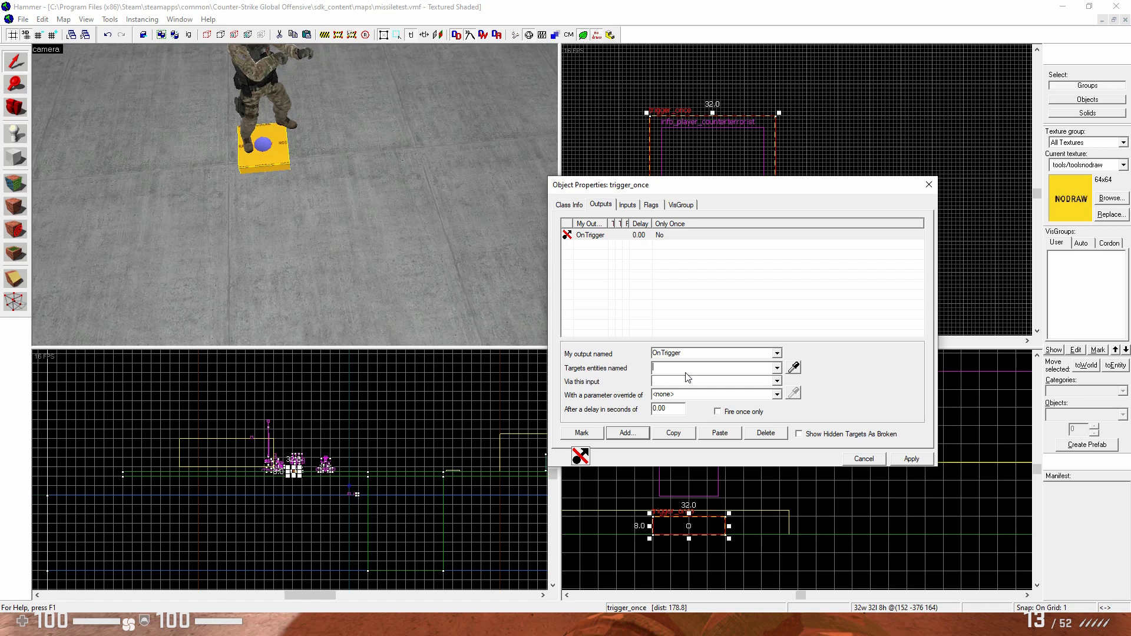
pyautogui.write('teleui')
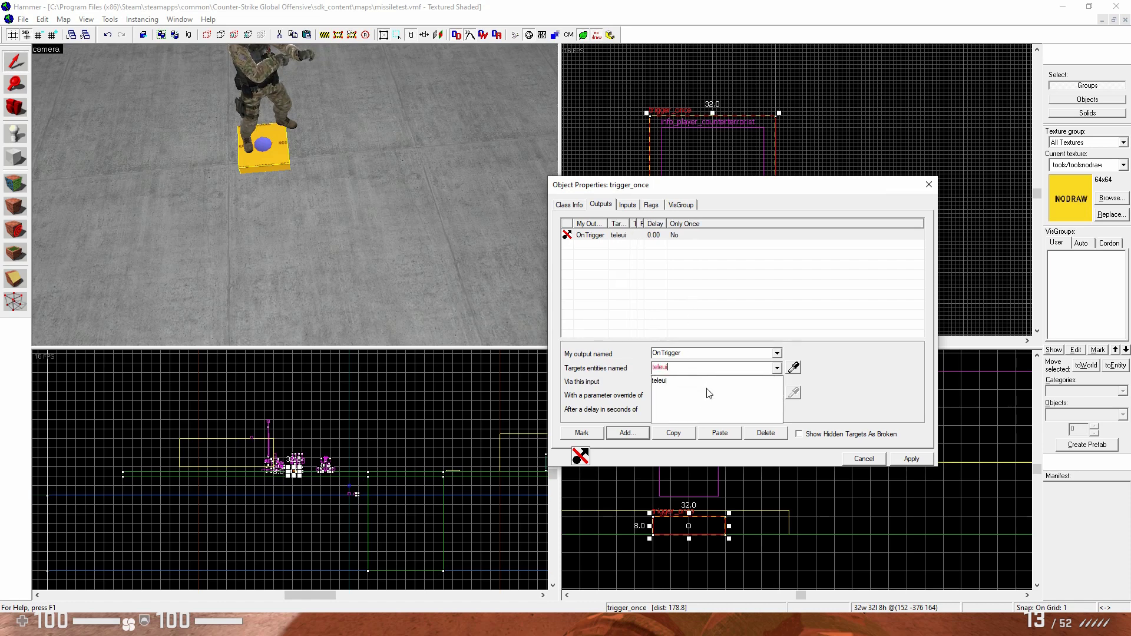
pyautogui.click(699, 382)
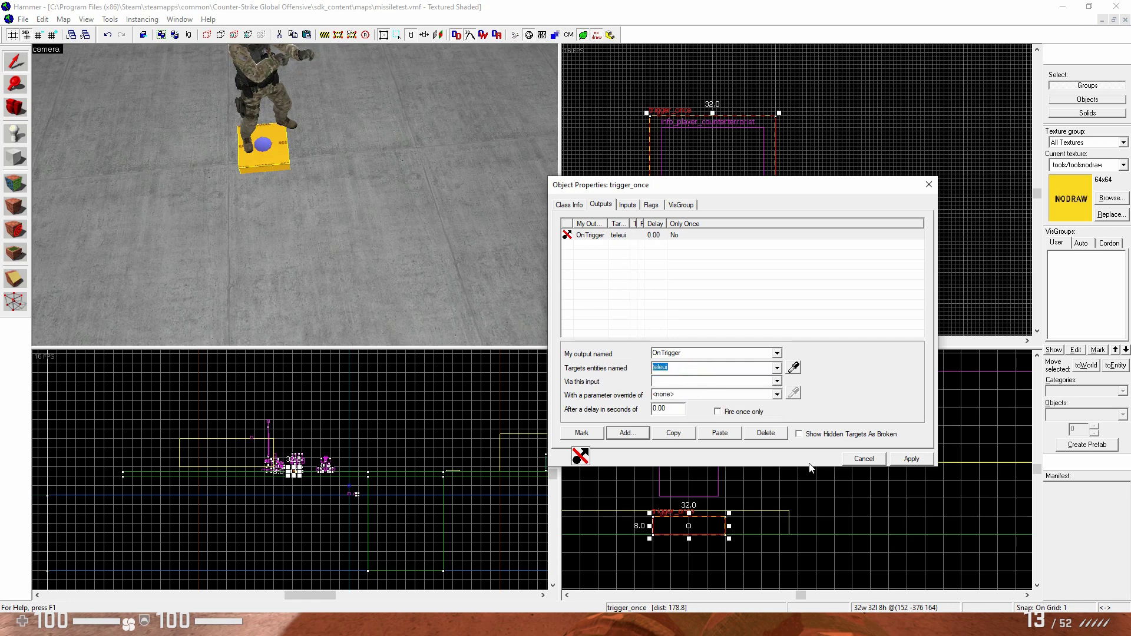
pyautogui.click(699, 382)
pyautogui.write('Activate')
pyautogui.click(921, 461)
pyautogui.click(929, 185)
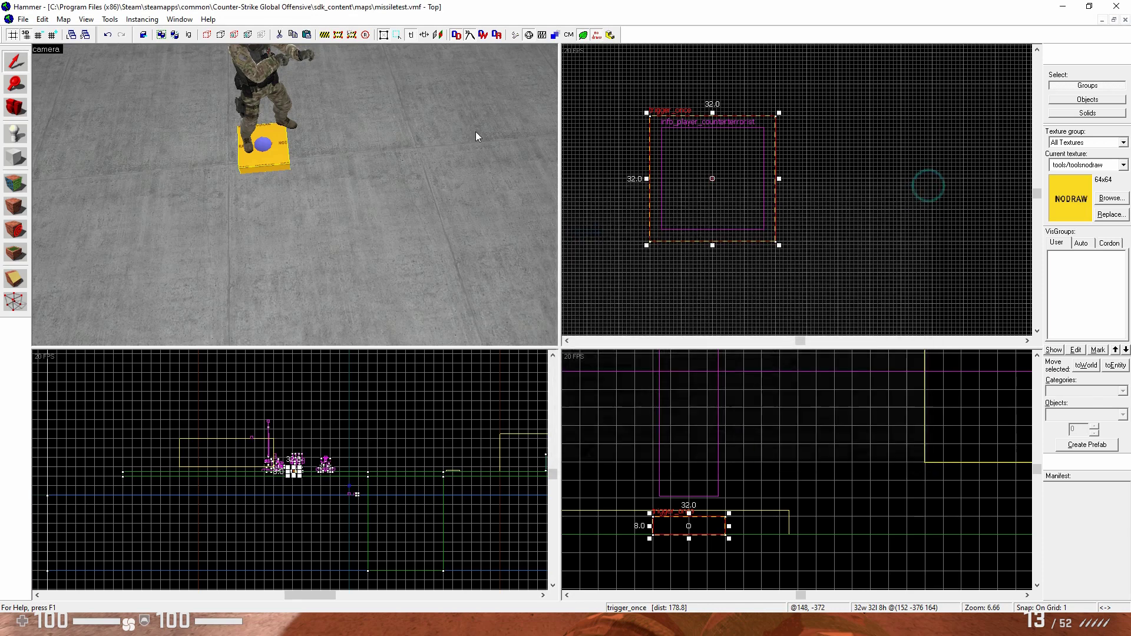
# Step: Place a game_ui entity on the floor beside the trigger_once block
pyautogui.click(16, 133)
pyautogui.click(1084, 416)
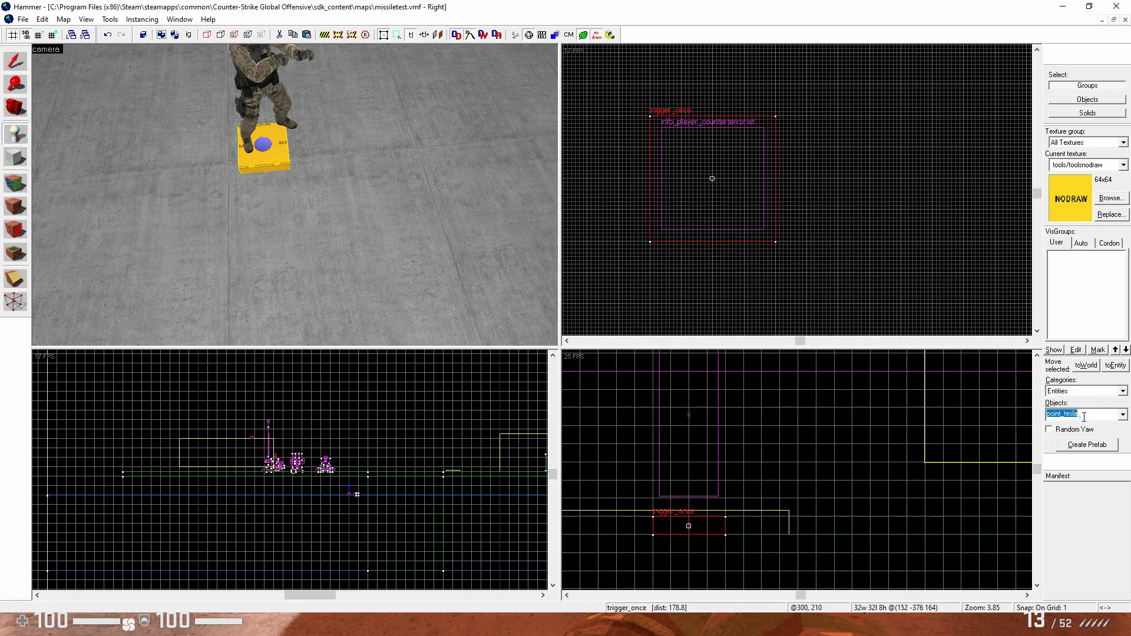
pyautogui.write('ui')
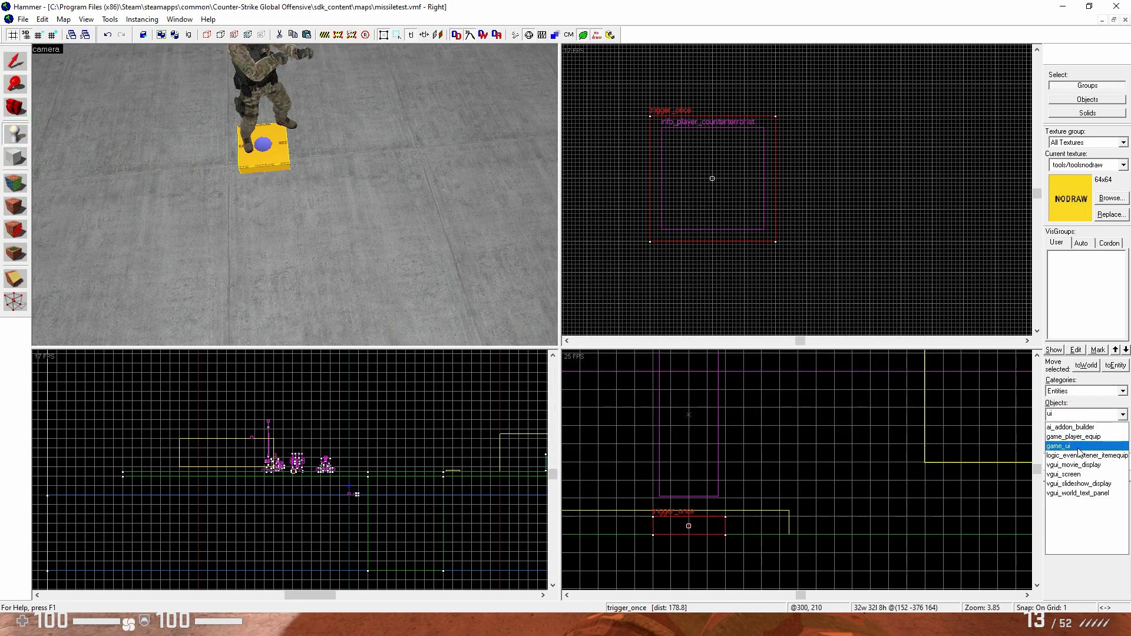
pyautogui.click(1077, 448)
pyautogui.click(213, 154)
# Step: Move the game_ui entity flush against the trigger_once block's side, centred on it and level with its base
pyautogui.hotkey('shift', 's')
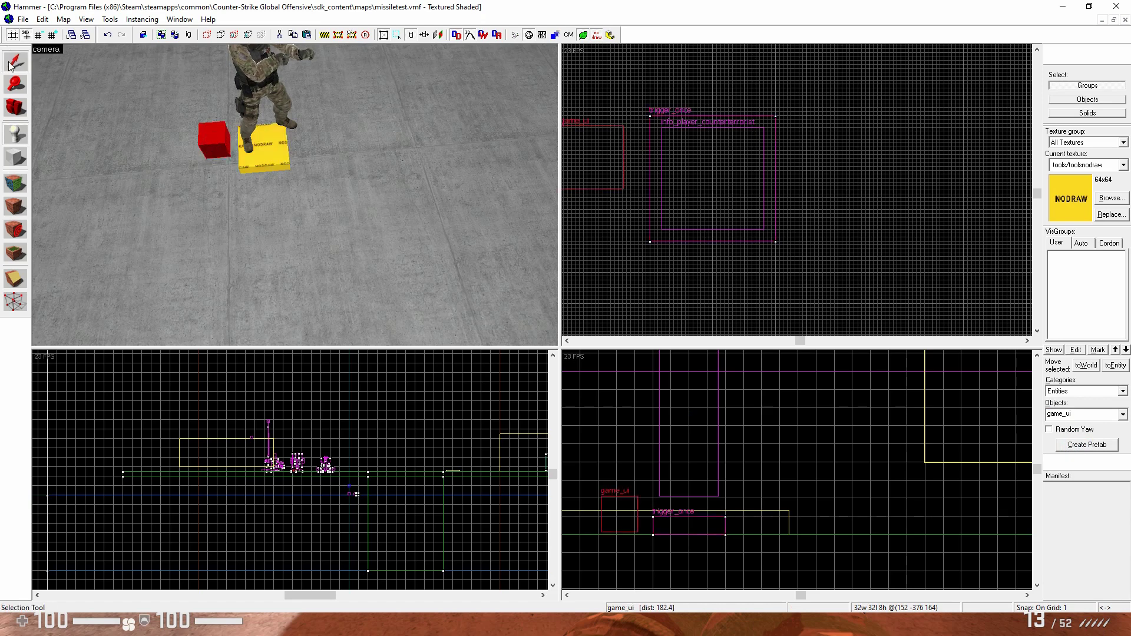
pyautogui.moveTo(623, 159)
pyautogui.keyDown('shift'); pyautogui.mouseDown()
pyautogui.moveTo(634, 189)
pyautogui.moveTo(631, 180)
pyautogui.mouseUp(); pyautogui.keyUp('shift')
pyautogui.scroll(6, 643, 510)
pyautogui.moveTo(645, 482); pyautogui.dragTo(645, 487)
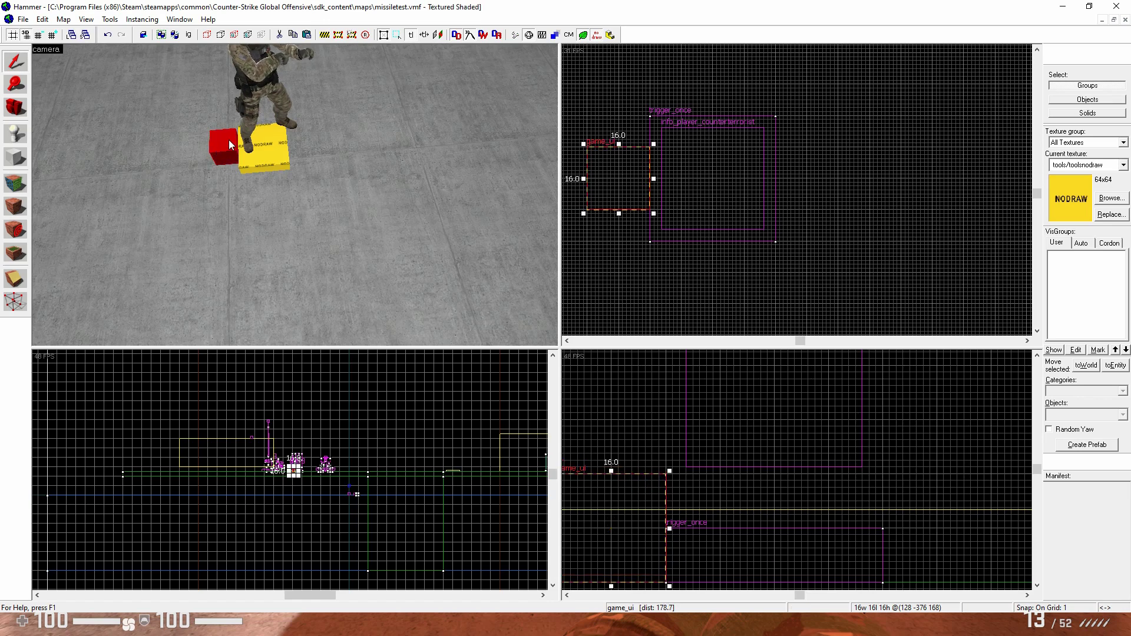
# Step: Name the game_ui entity teleui and apply the change
pyautogui.doubleClick(227, 140)
pyautogui.click(805, 263)
pyautogui.write('te')
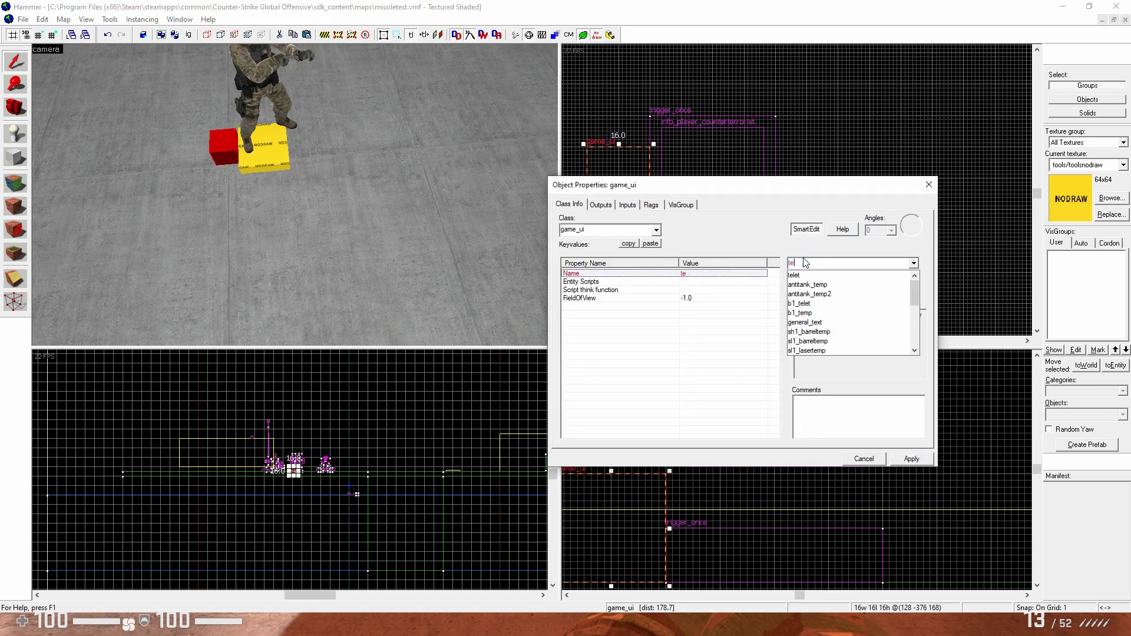
pyautogui.write('leui')
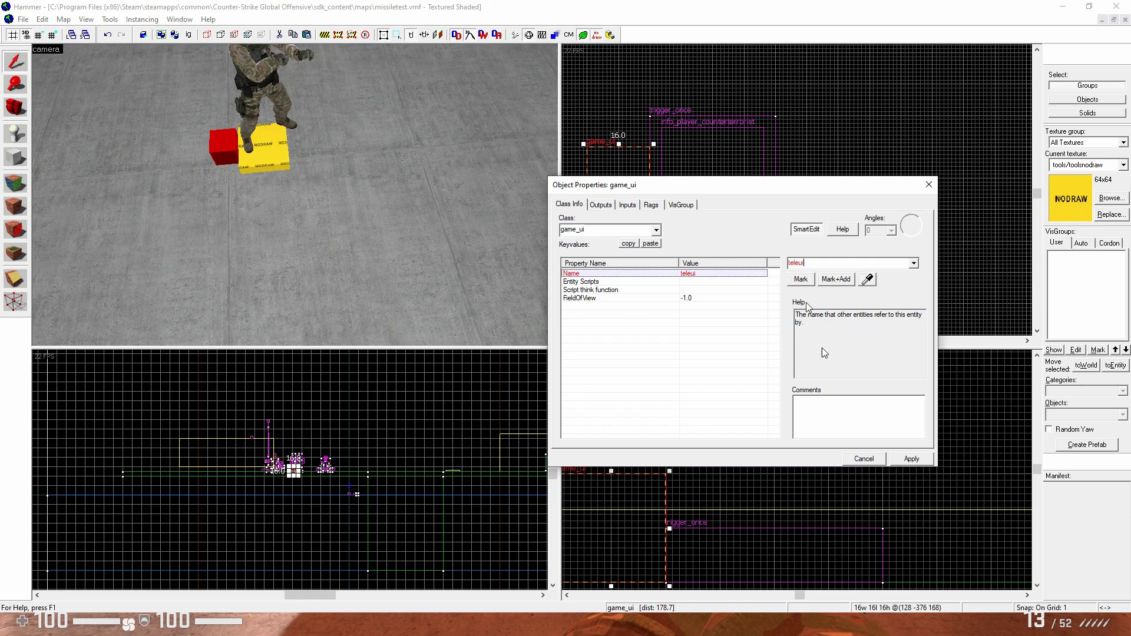
pyautogui.click(912, 459)
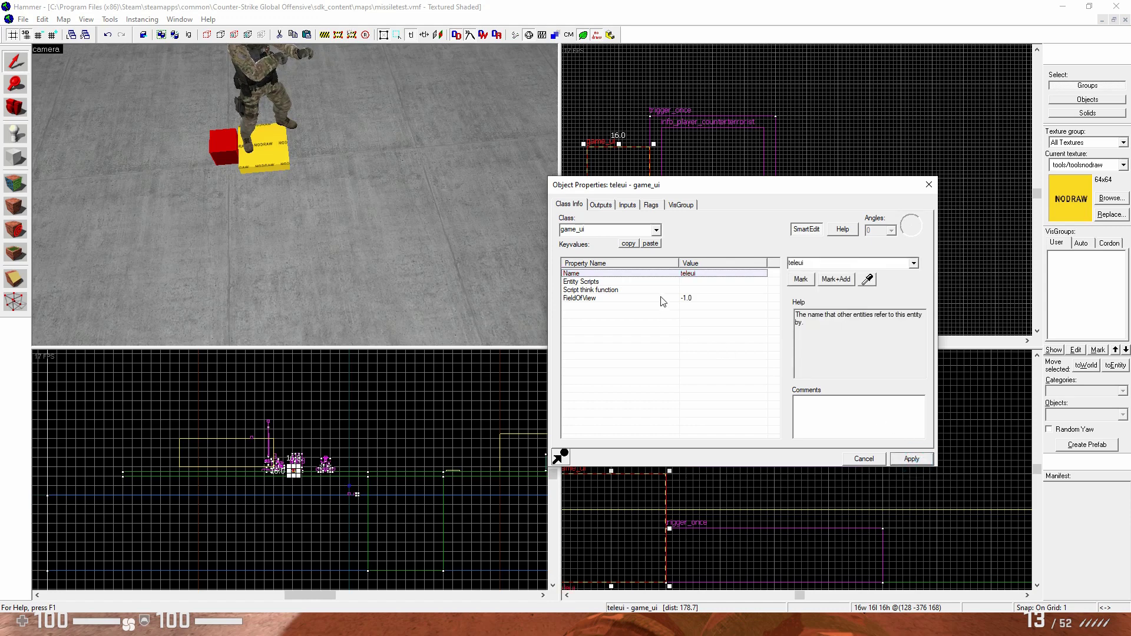
pyautogui.click(607, 206)
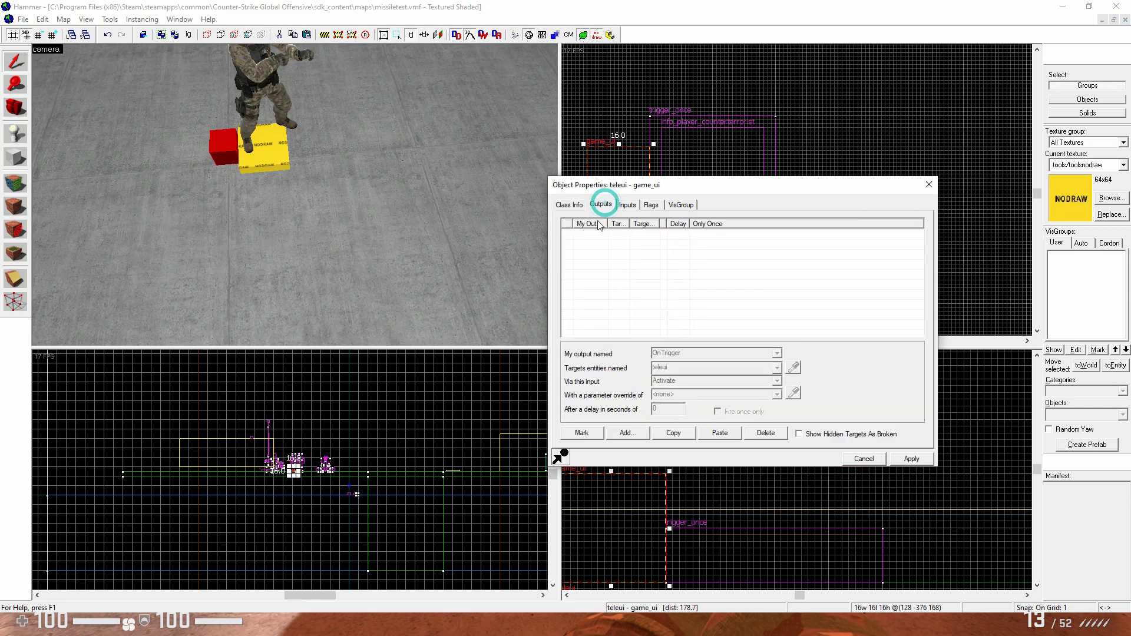
pyautogui.click(929, 185)
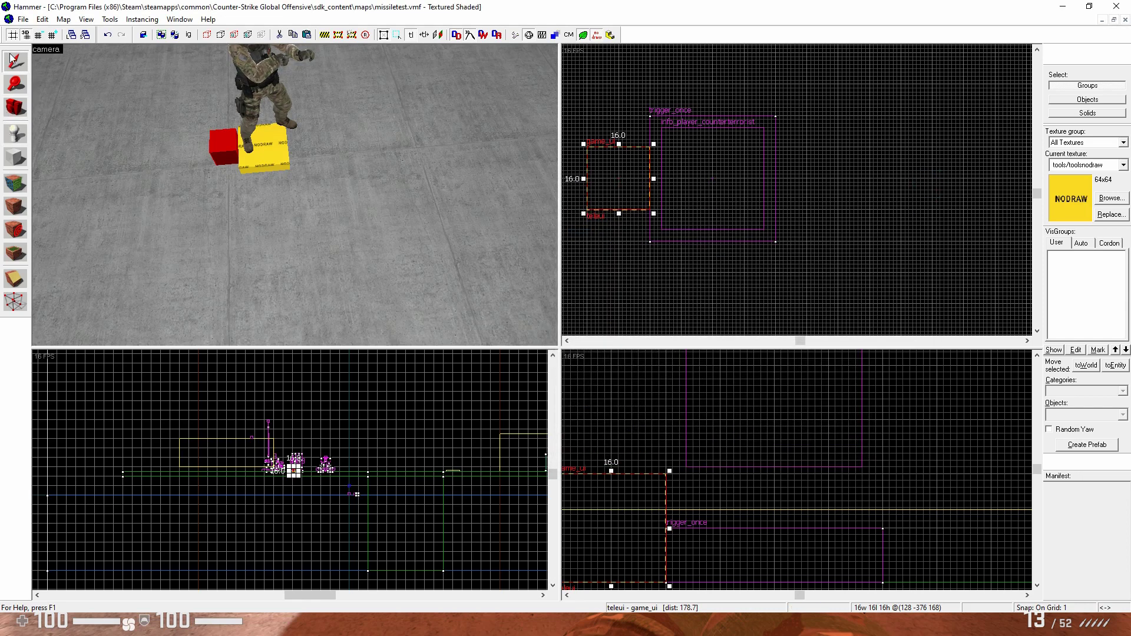
# Step: Create a 32 x 32 x 8 nodraw block on the floor, flush against the trigger_once's side opposite the game_ui
pyautogui.click(15, 158)
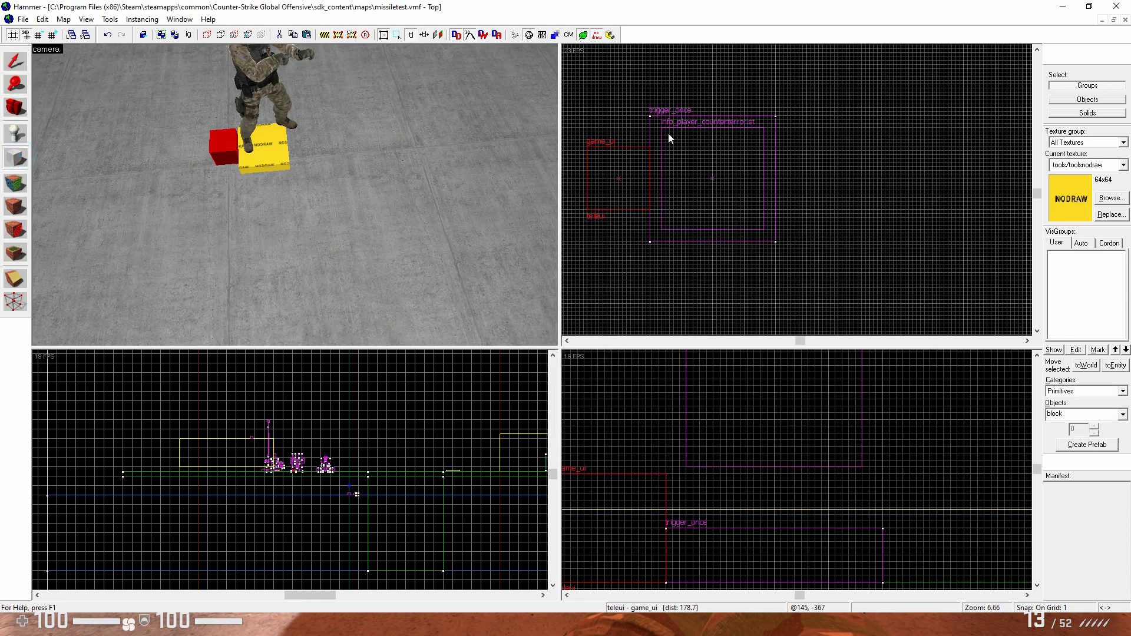
pyautogui.moveTo(650, 116); pyautogui.dragTo(778, 245)
pyautogui.moveTo(724, 149); pyautogui.dragTo(853, 147)
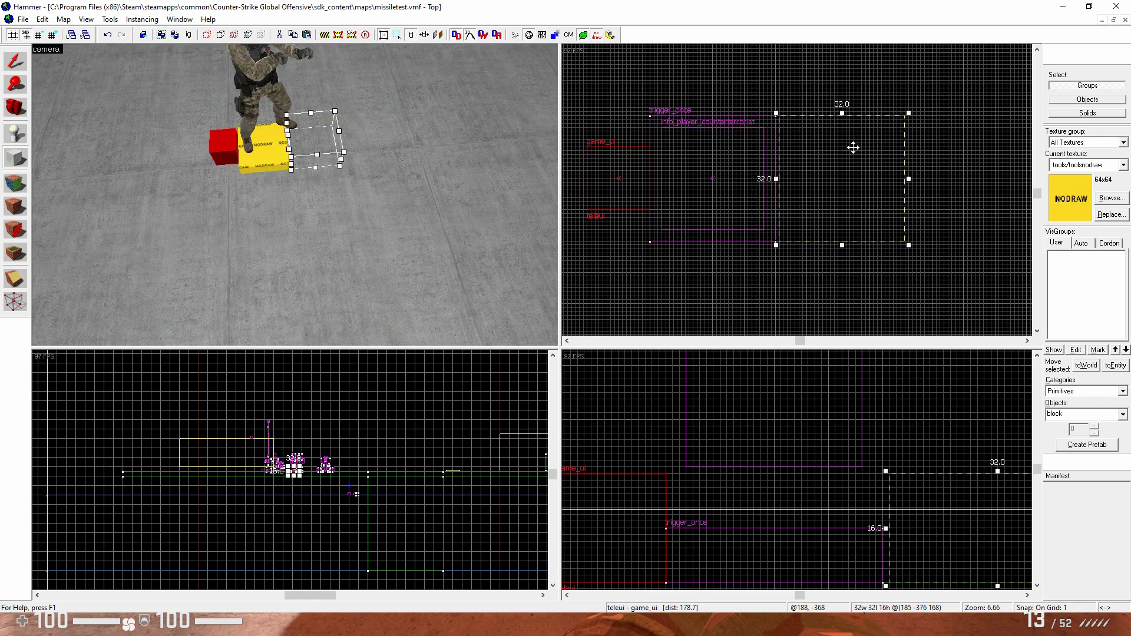
pyautogui.scroll(-3, 900, 528)
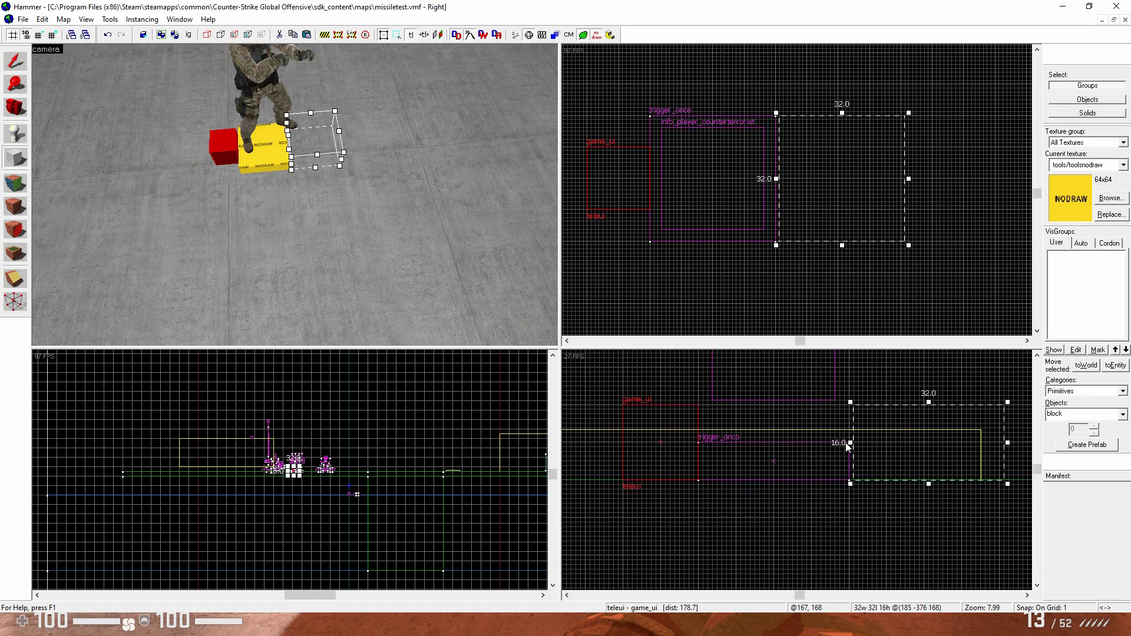
pyautogui.moveTo(929, 402); pyautogui.dragTo(929, 442)
pyautogui.click(923, 453)
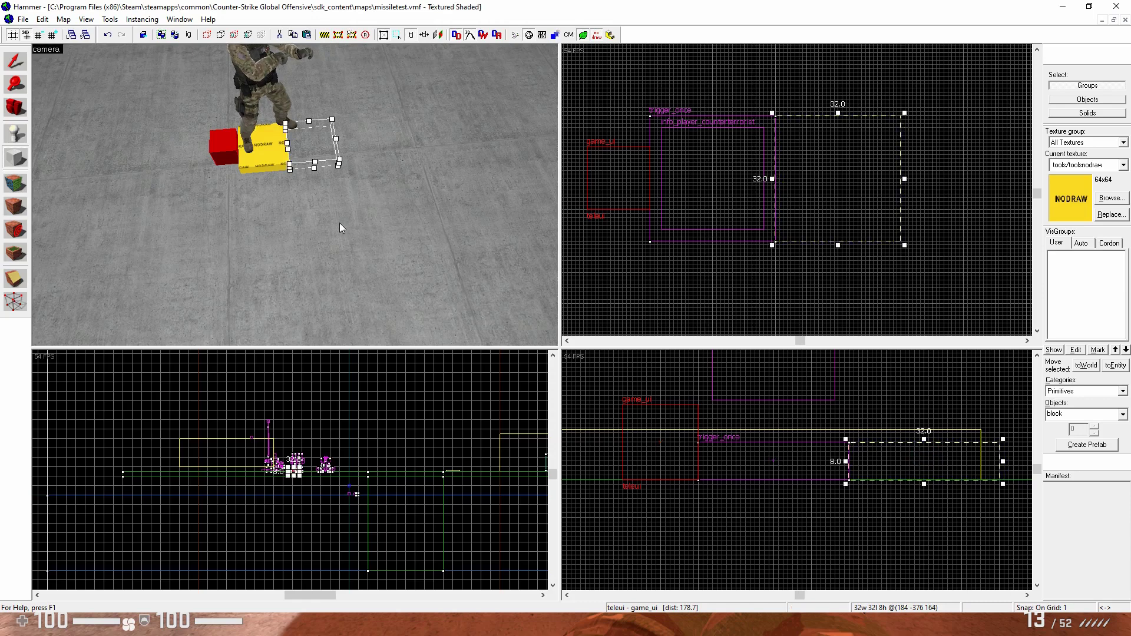
pyautogui.press('Return')
pyautogui.click(18, 58)
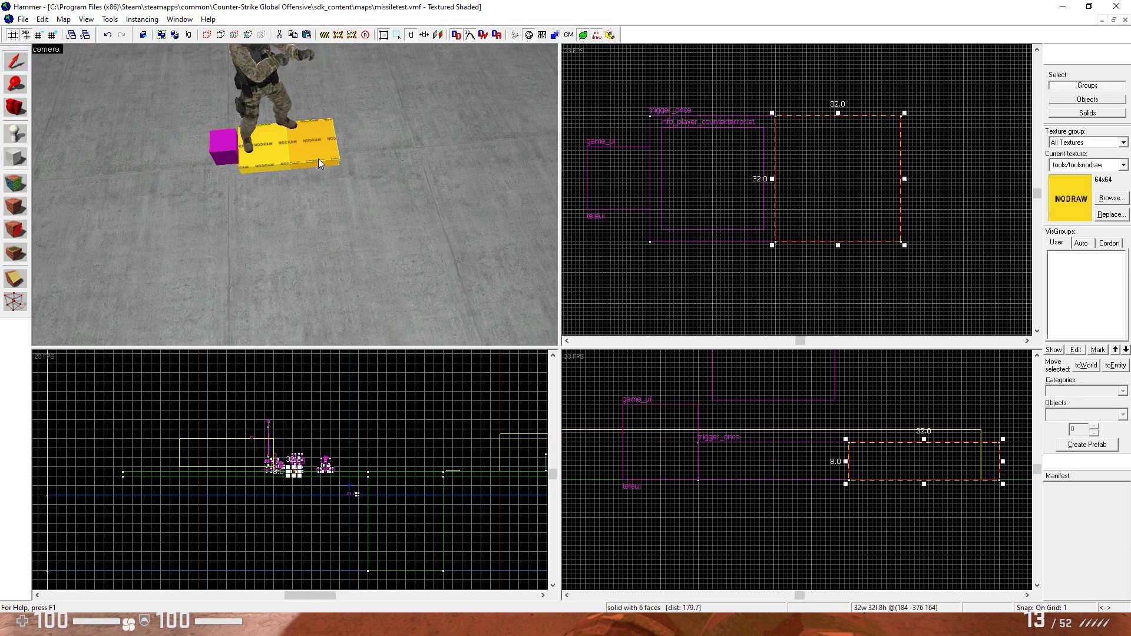
# Step: Tie the new block to an entity of class trigger_teleport and apply it
pyautogui.hotkey('ctrl', 't')
pyautogui.click(596, 229)
pyautogui.write('tele')
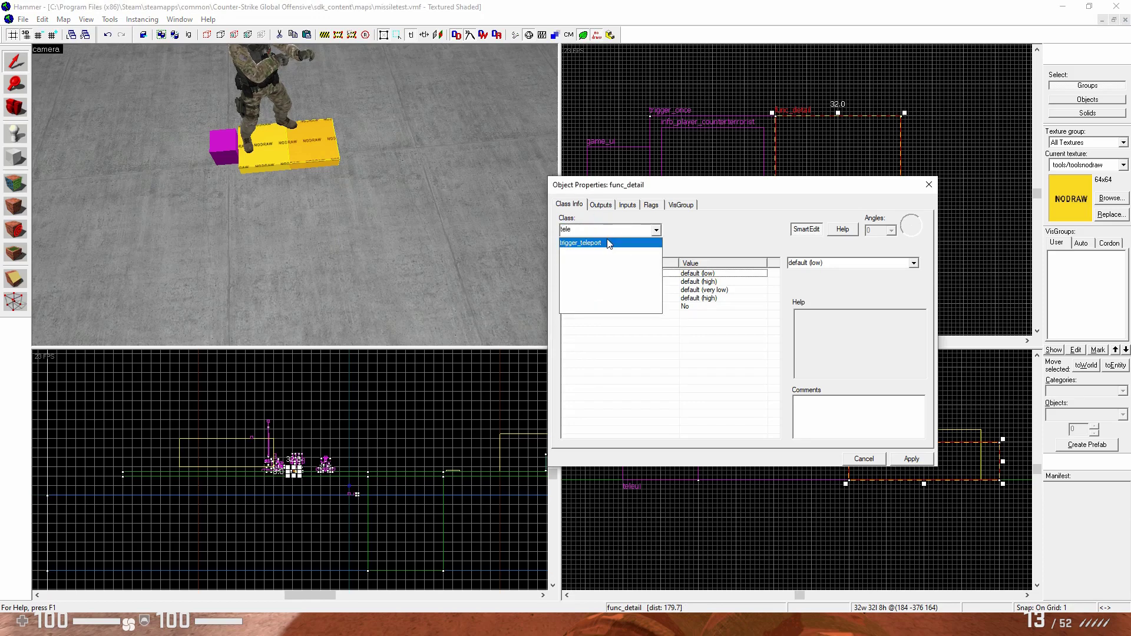
pyautogui.click(608, 244)
pyautogui.click(911, 459)
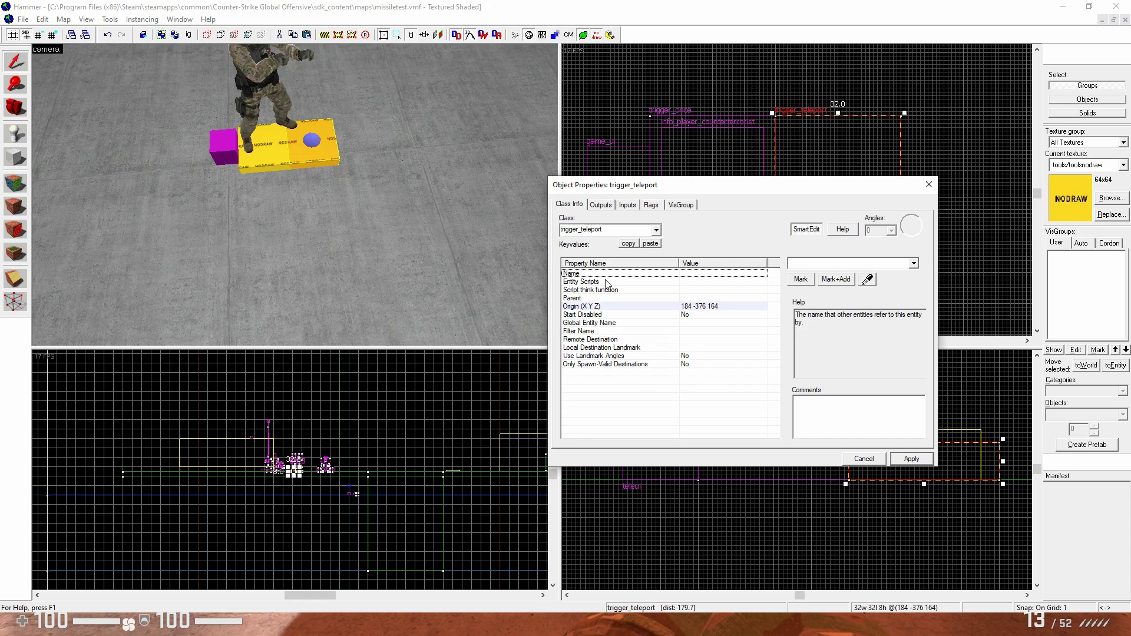
# Step: Name the trigger_teleport tele, apply the change and close its properties
pyautogui.click(839, 263)
pyautogui.write('tele')
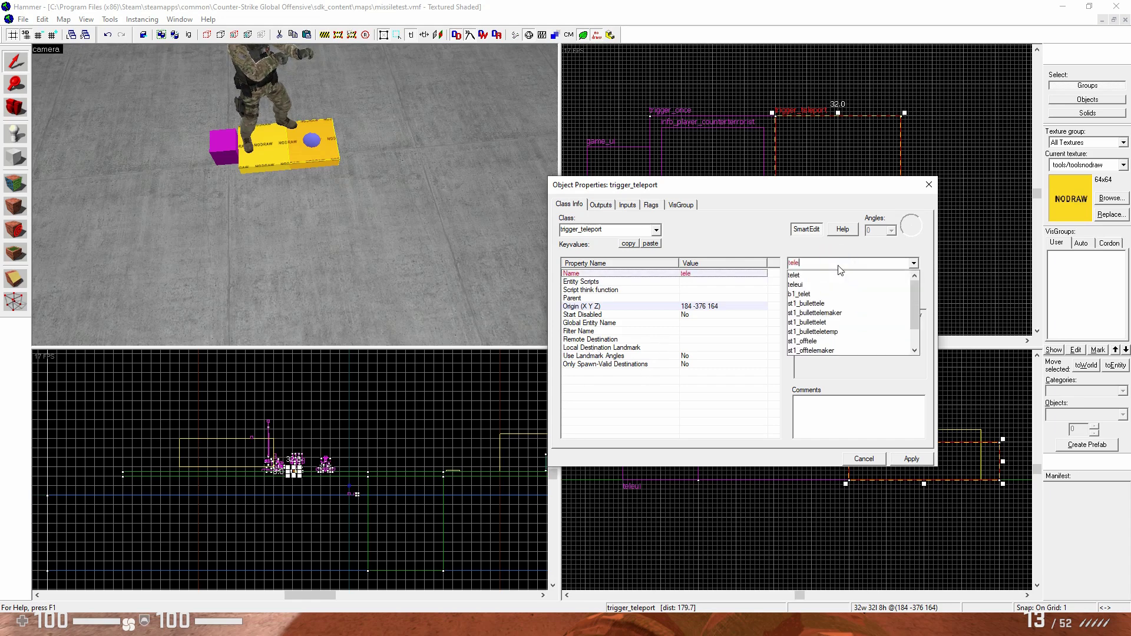
pyautogui.click(839, 265)
pyautogui.click(909, 459)
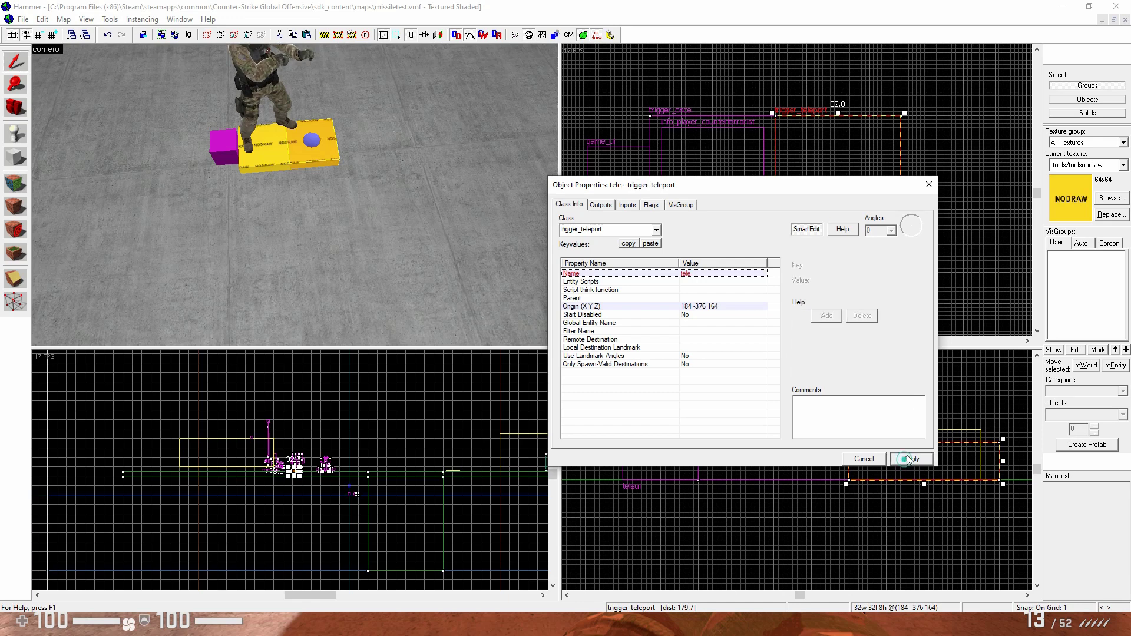
pyautogui.click(647, 298)
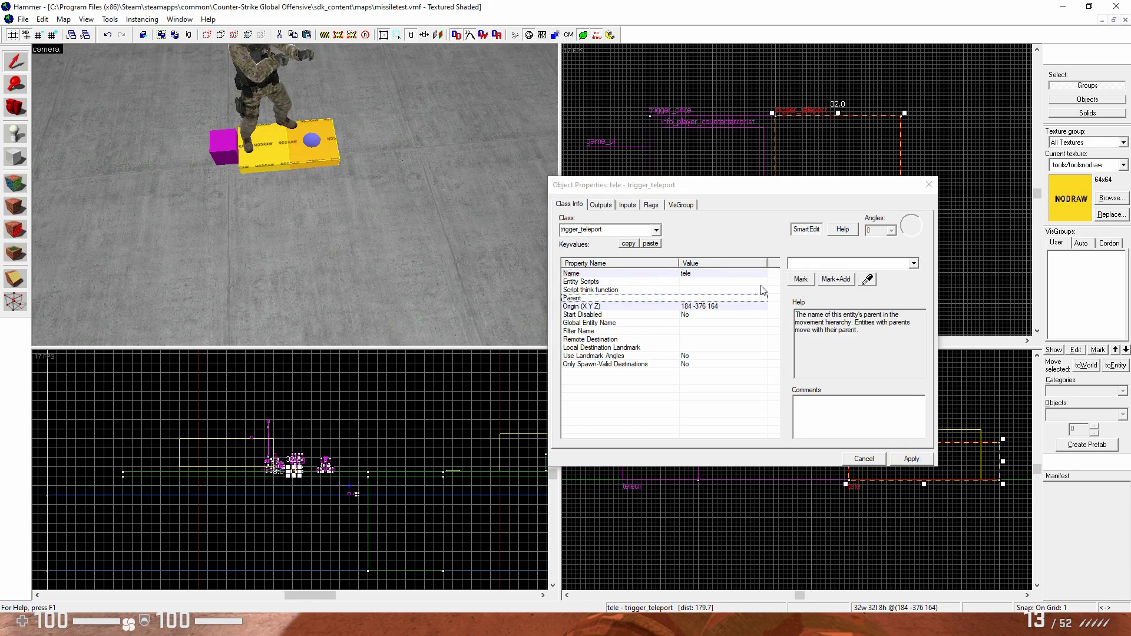
pyautogui.click(604, 315)
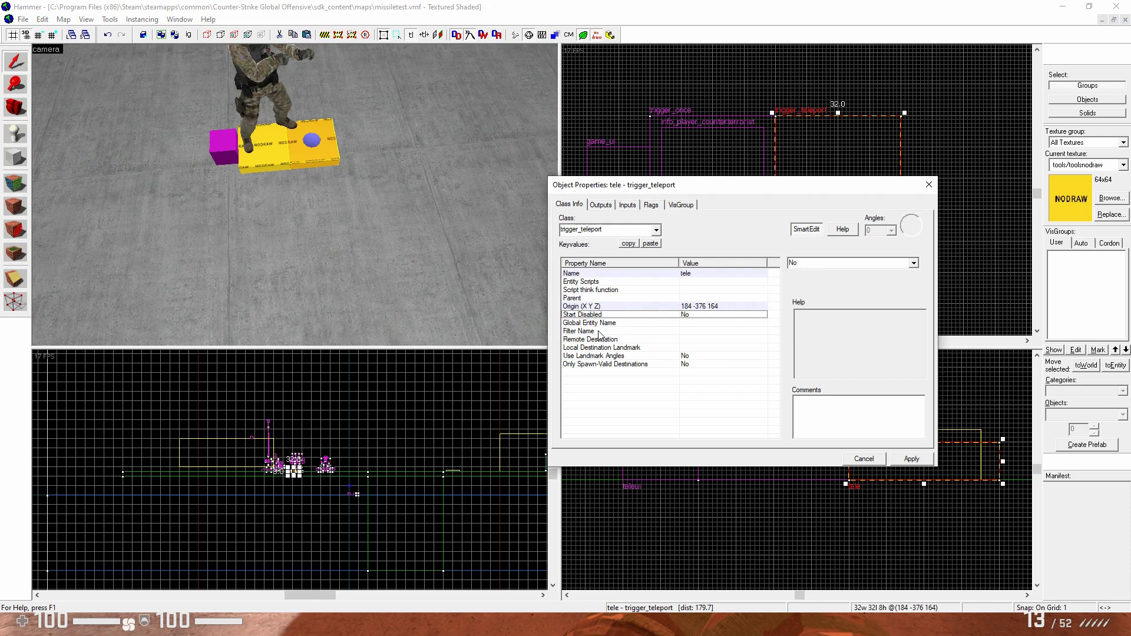
pyautogui.click(599, 332)
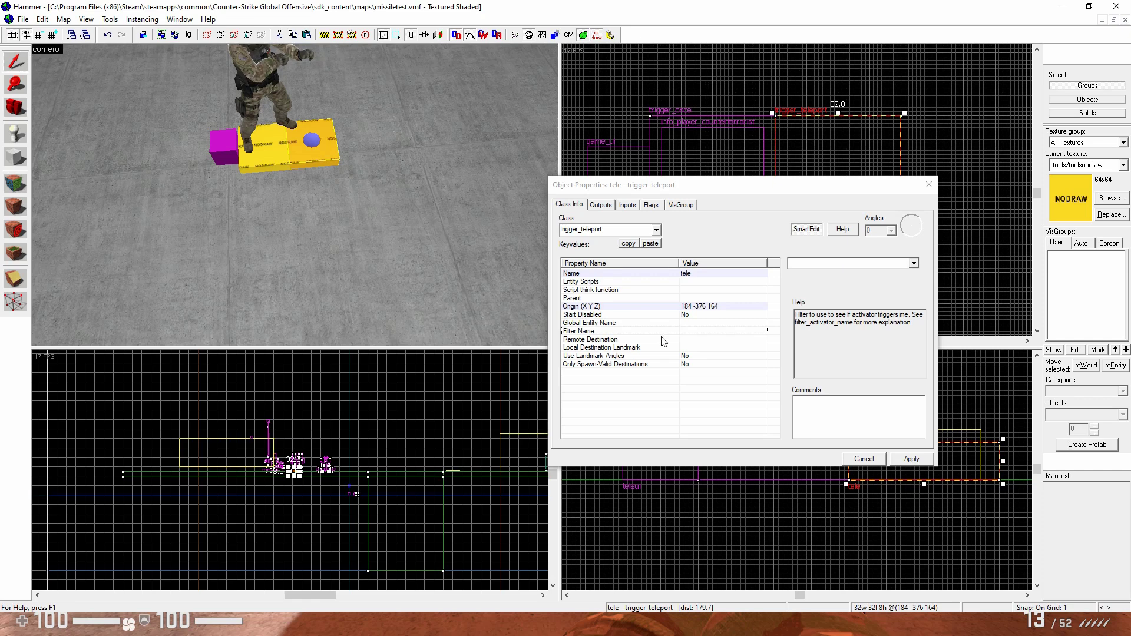
pyautogui.click(928, 184)
pyautogui.click(928, 186)
# Step: Place a filter_activator_name entity on the floor beside the outer end of the trigger_teleport block
pyautogui.hotkey('shift', 'e')
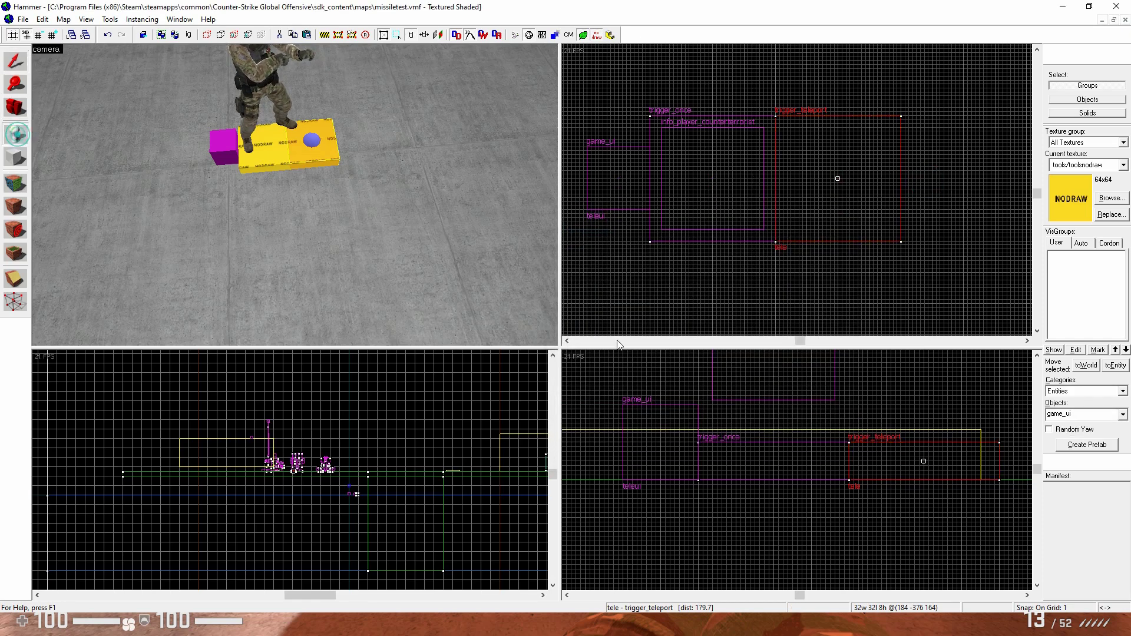
pyautogui.click(1083, 414)
pyautogui.write('filter_')
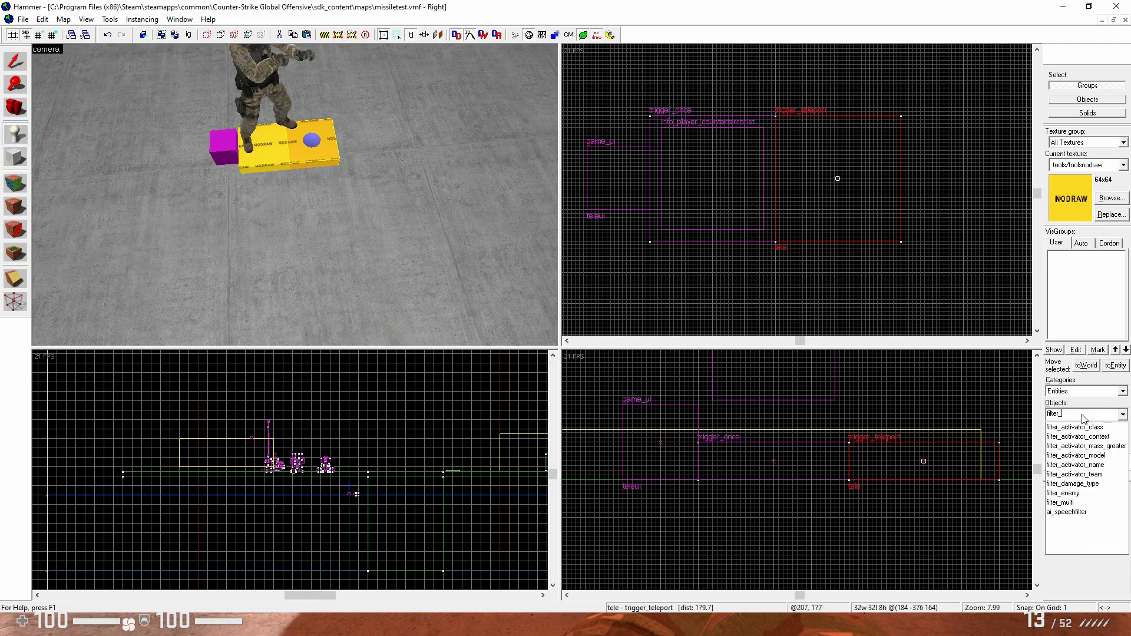
pyautogui.click(1075, 465)
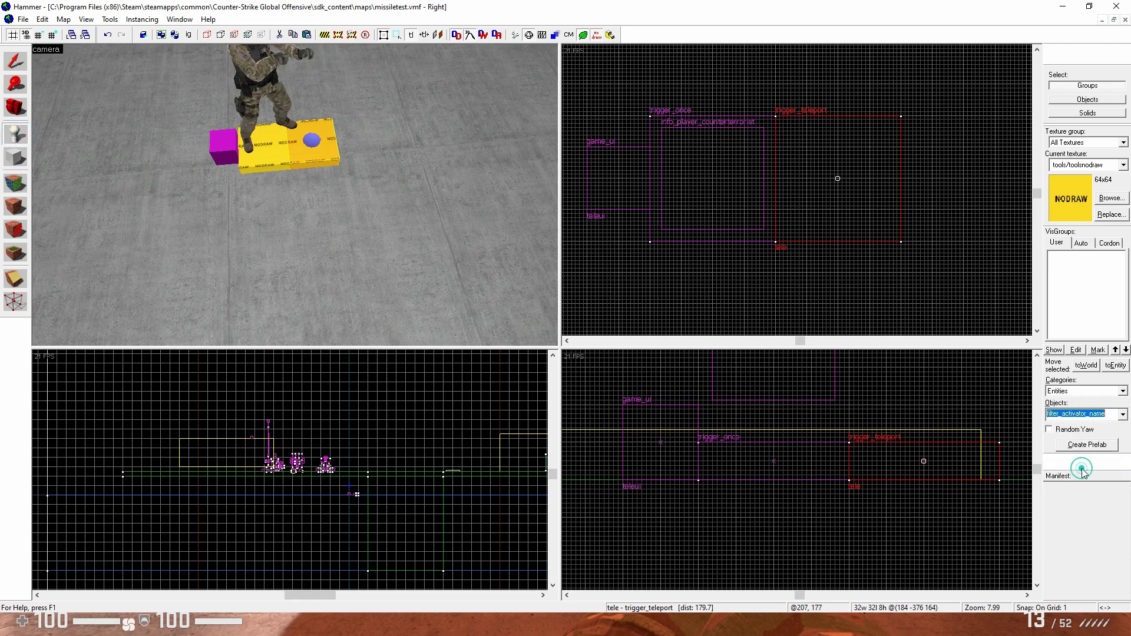
pyautogui.click(356, 159)
pyautogui.click(15, 63)
# Step: Move the filter_activator_name entity flush against the trigger_teleport's outer side, centred on it and resting on the floor
pyautogui.moveTo(949, 193); pyautogui.dragTo(940, 170)
pyautogui.scroll(-3, 833, 399)
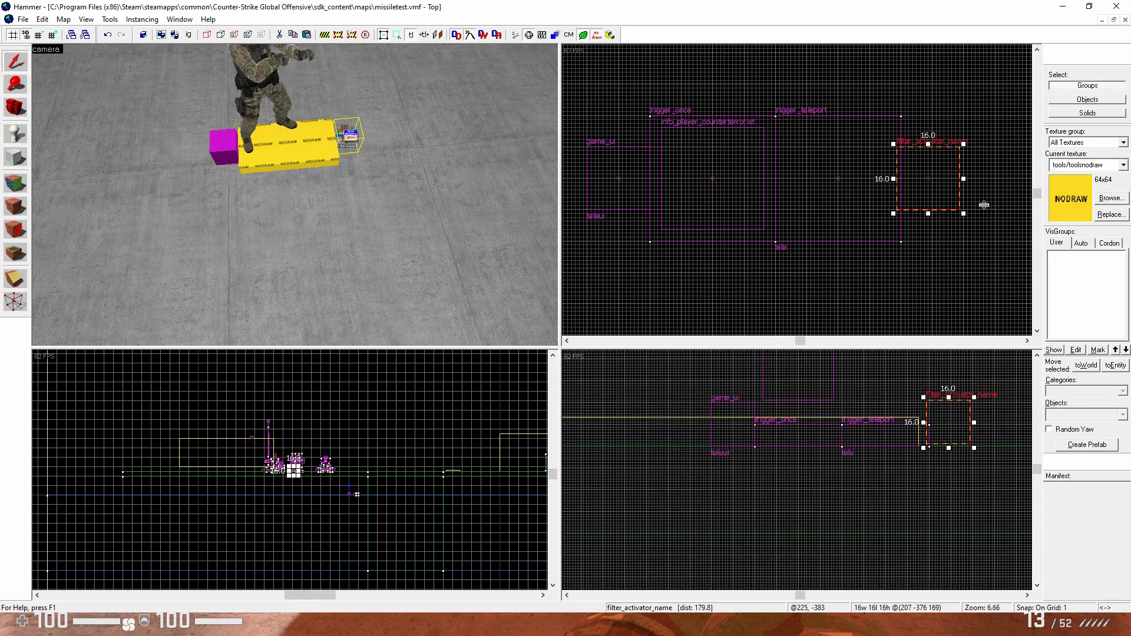
pyautogui.scroll(3, 940, 176)
pyautogui.scroll(4, 954, 421)
pyautogui.moveTo(978, 429); pyautogui.dragTo(979, 436)
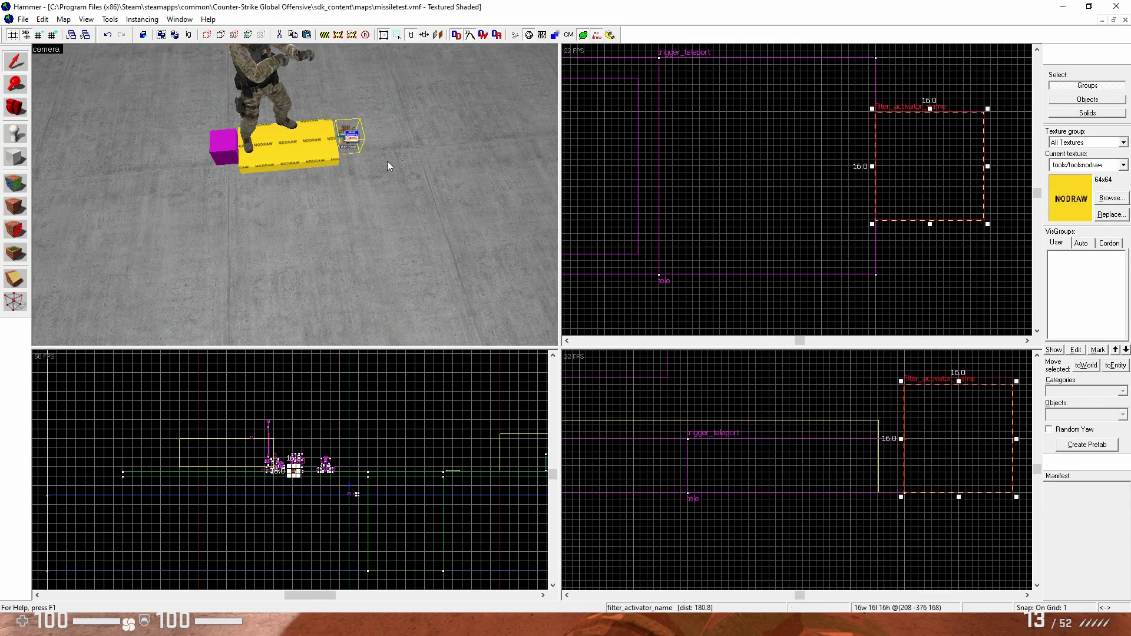
# Step: Name the filter_activator_name entity filter_teleplayer
pyautogui.doubleClick(356, 136)
pyautogui.click(638, 306)
pyautogui.click(610, 273)
pyautogui.click(802, 264)
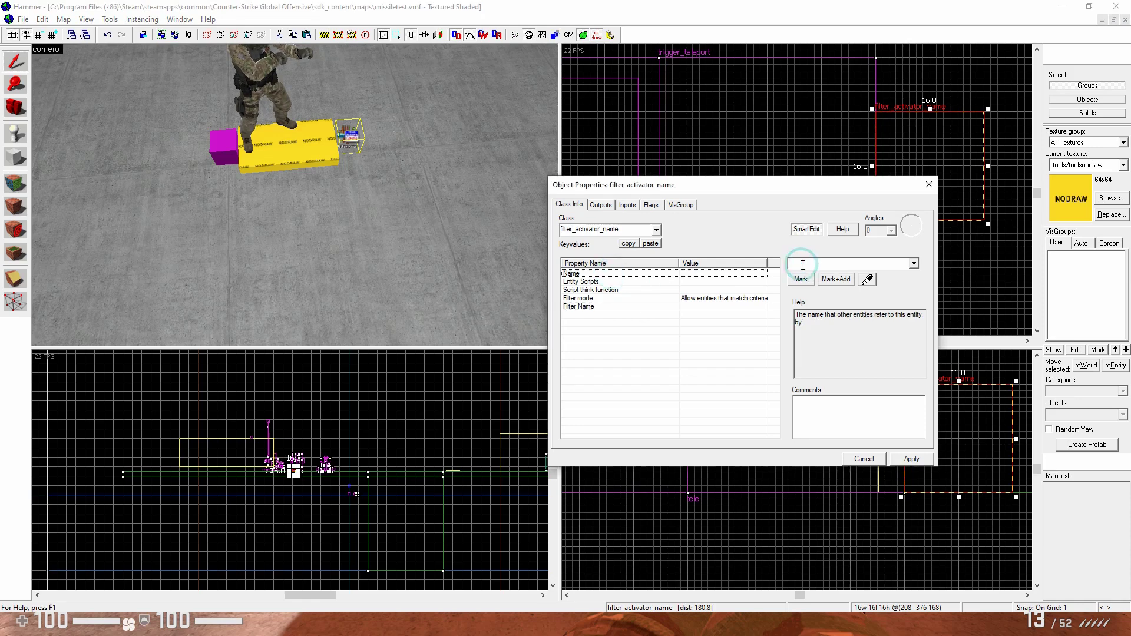
pyautogui.write('filter_teleplayer')
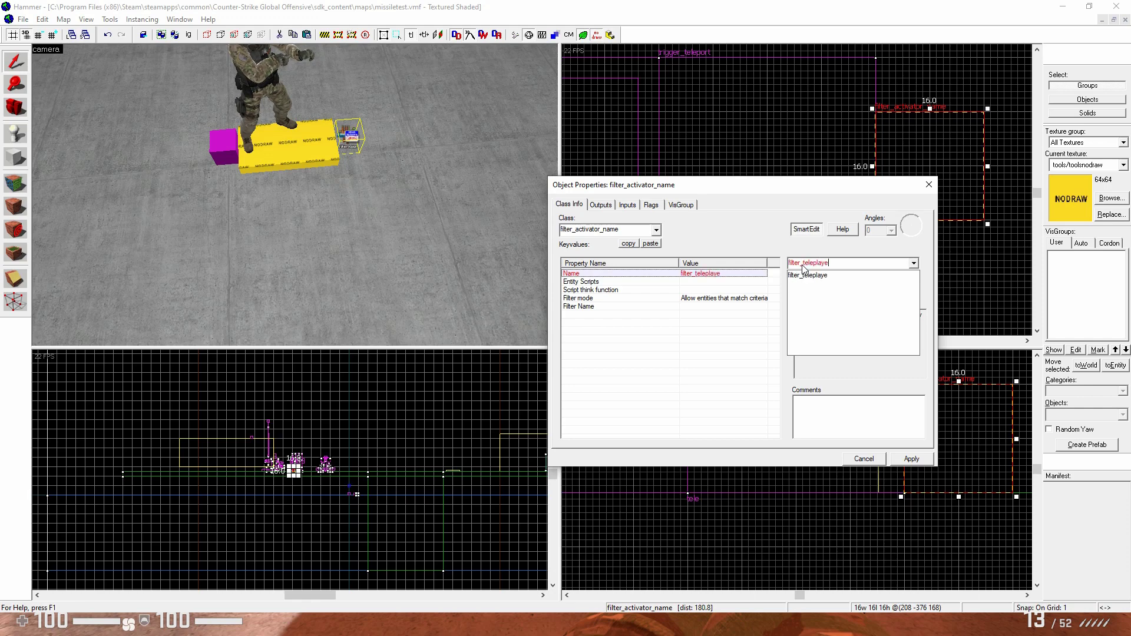
# Step: Set the filter entity's Filter Name to teleplayer, then apply and close its properties
pyautogui.click(725, 306)
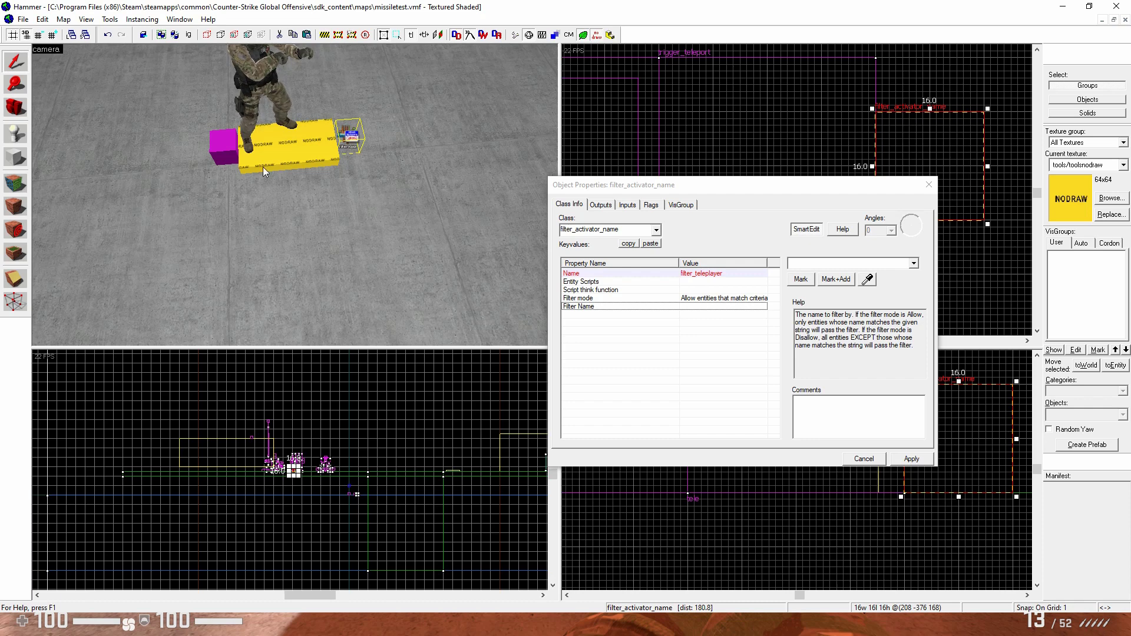
pyautogui.click(813, 264)
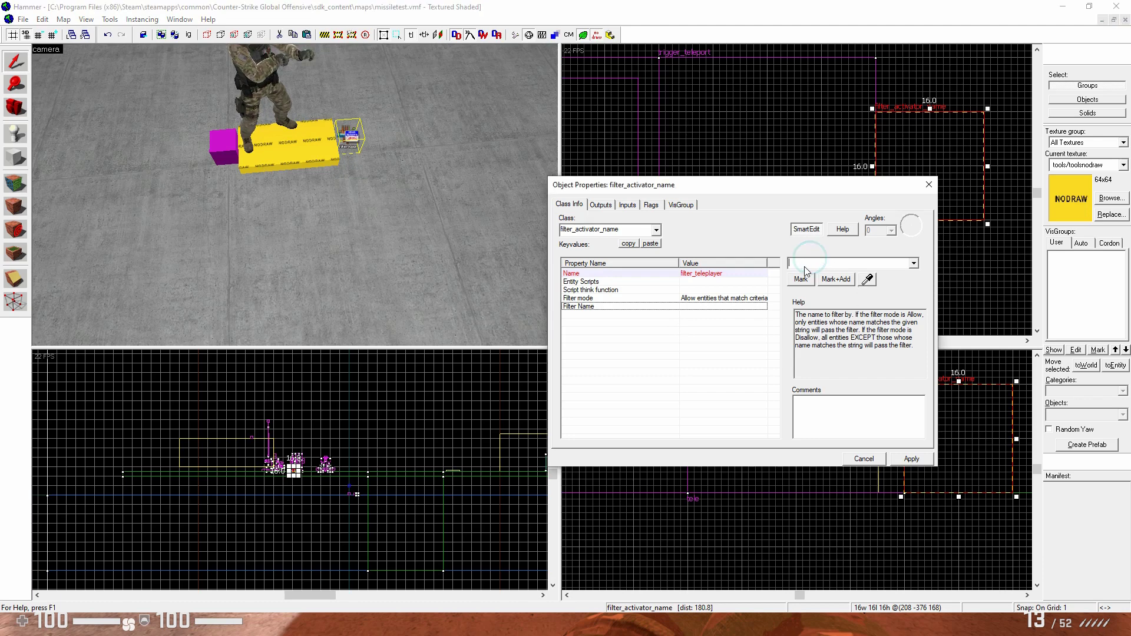
pyautogui.write('teleplayer')
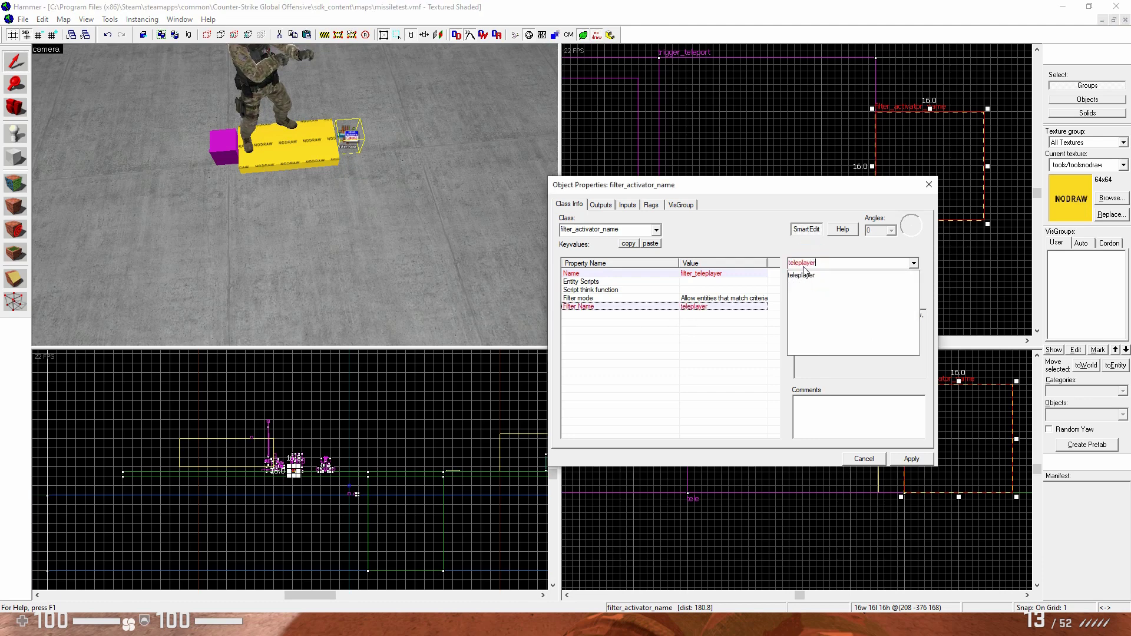
pyautogui.click(814, 275)
pyautogui.click(910, 459)
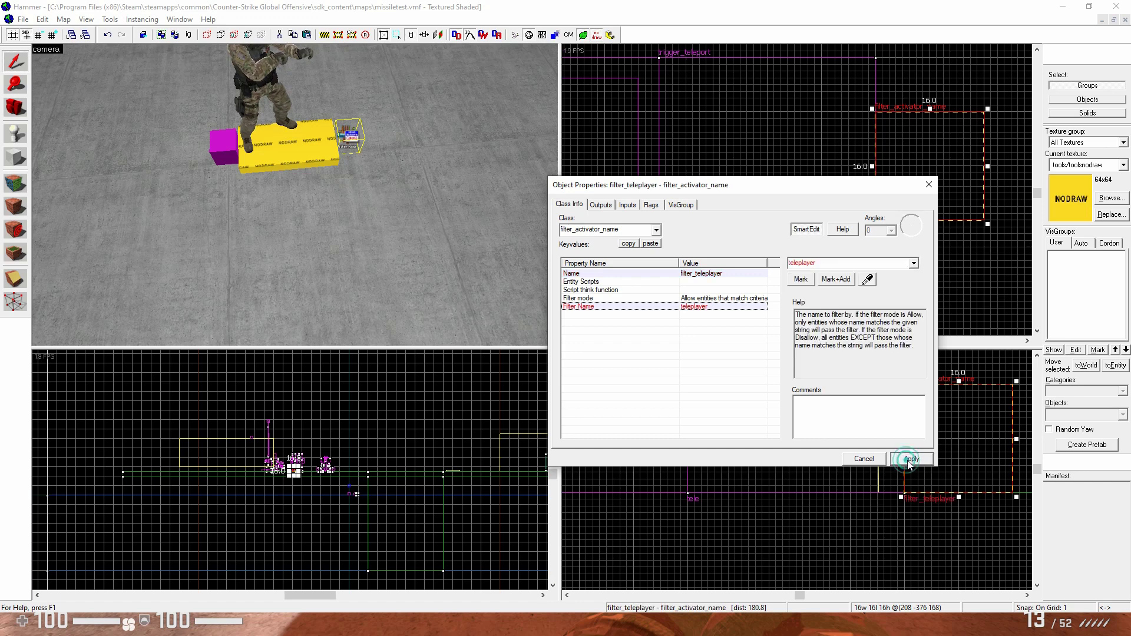
pyautogui.click(928, 185)
# Step: Set the trigger_teleport's Filter Name to filter_teleplayer
pyautogui.doubleClick(335, 135)
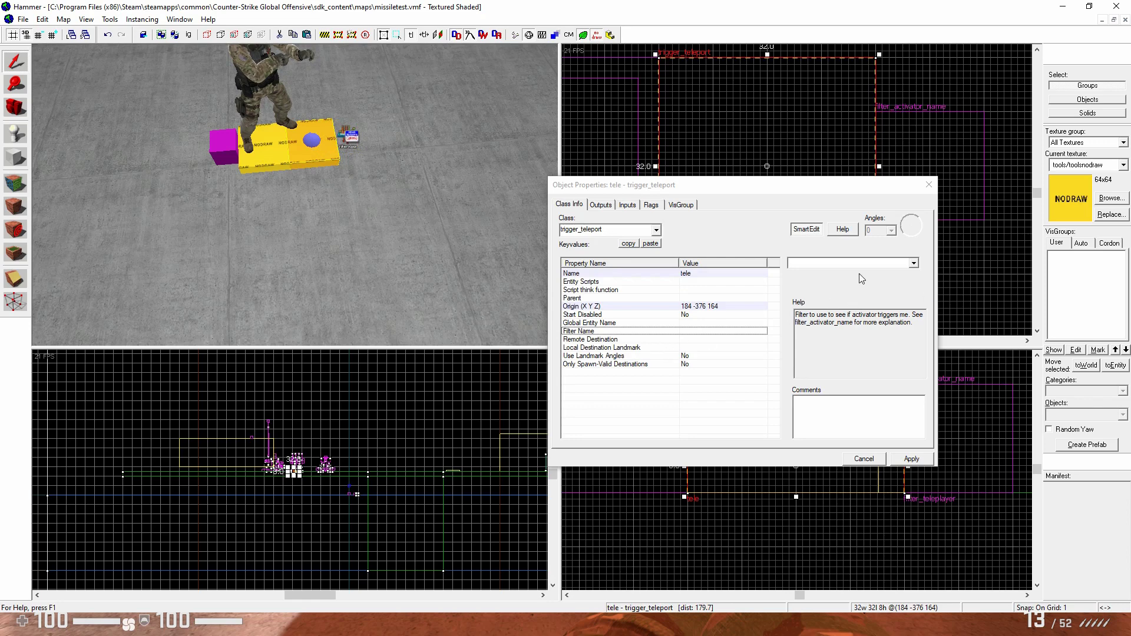
pyautogui.click(914, 264)
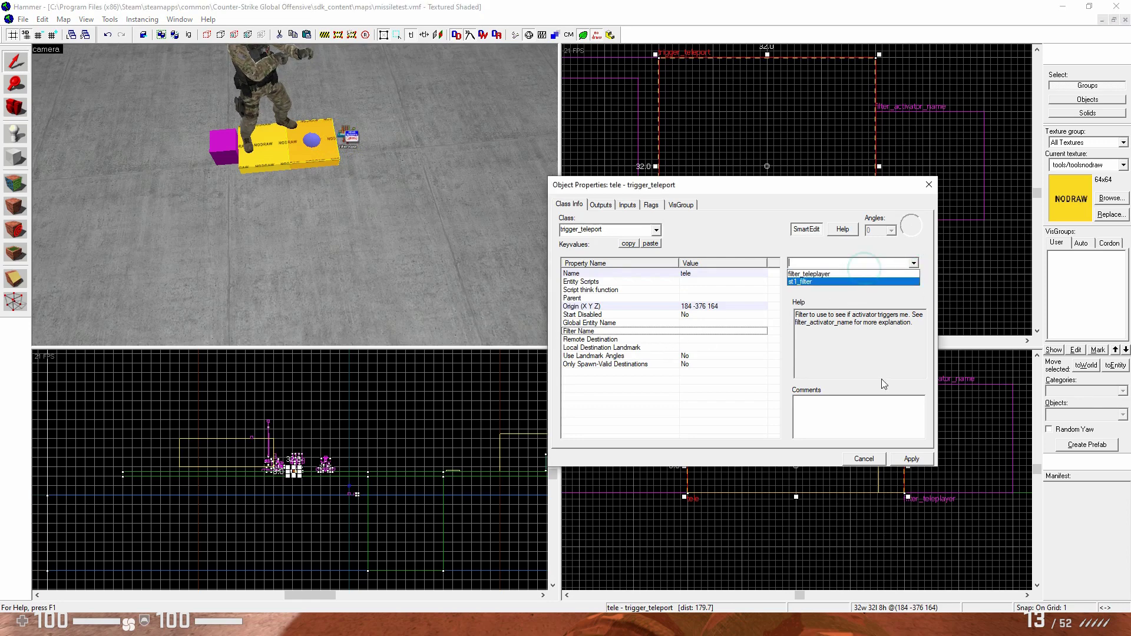
pyautogui.click(822, 274)
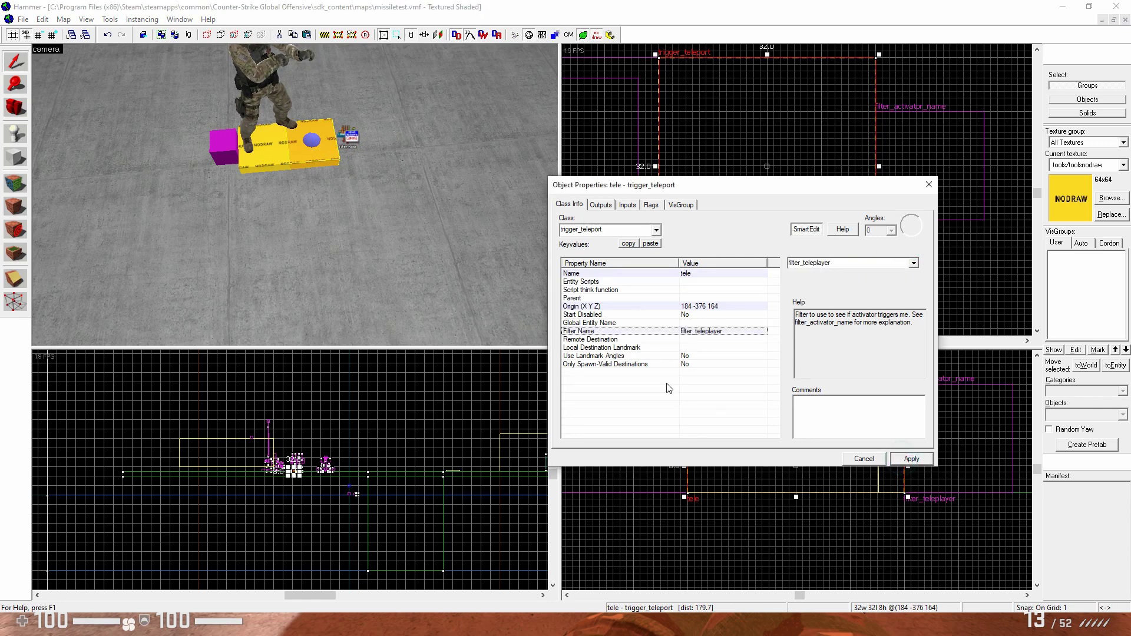
# Step: Set the trigger_teleport's Remote Destination to telet, then apply and close its properties
pyautogui.click(657, 340)
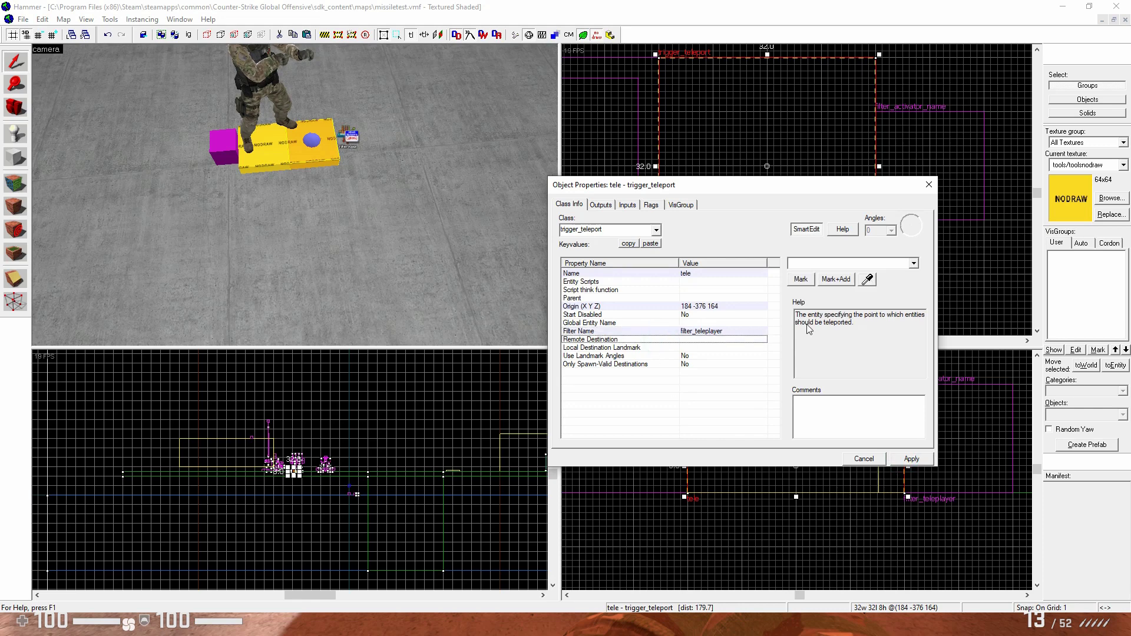
pyautogui.click(847, 265)
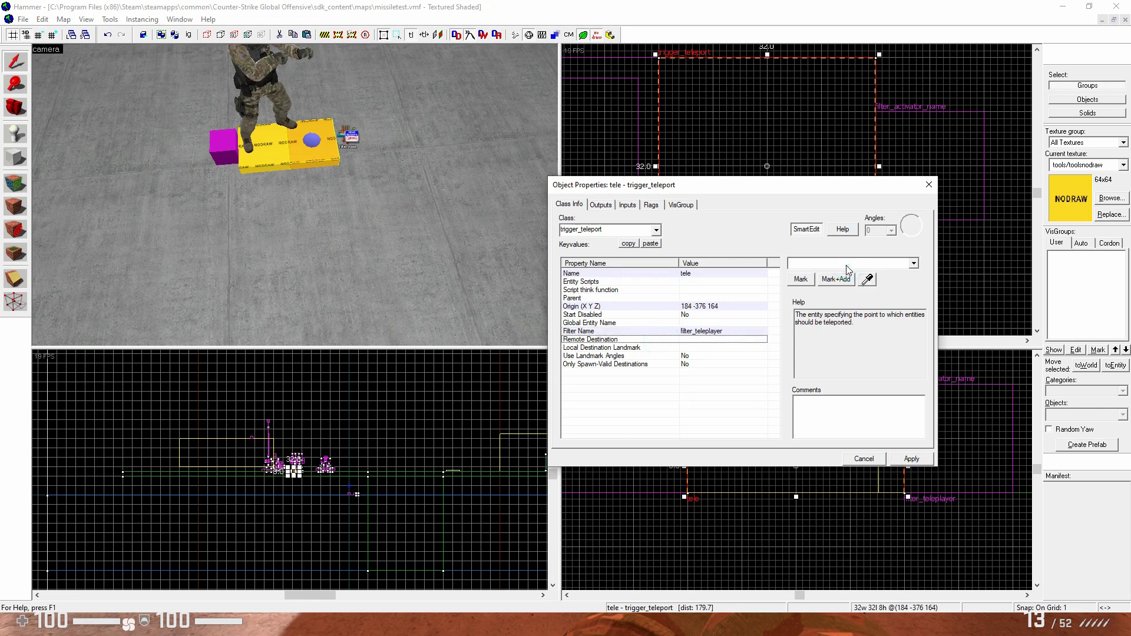
pyautogui.write('telet')
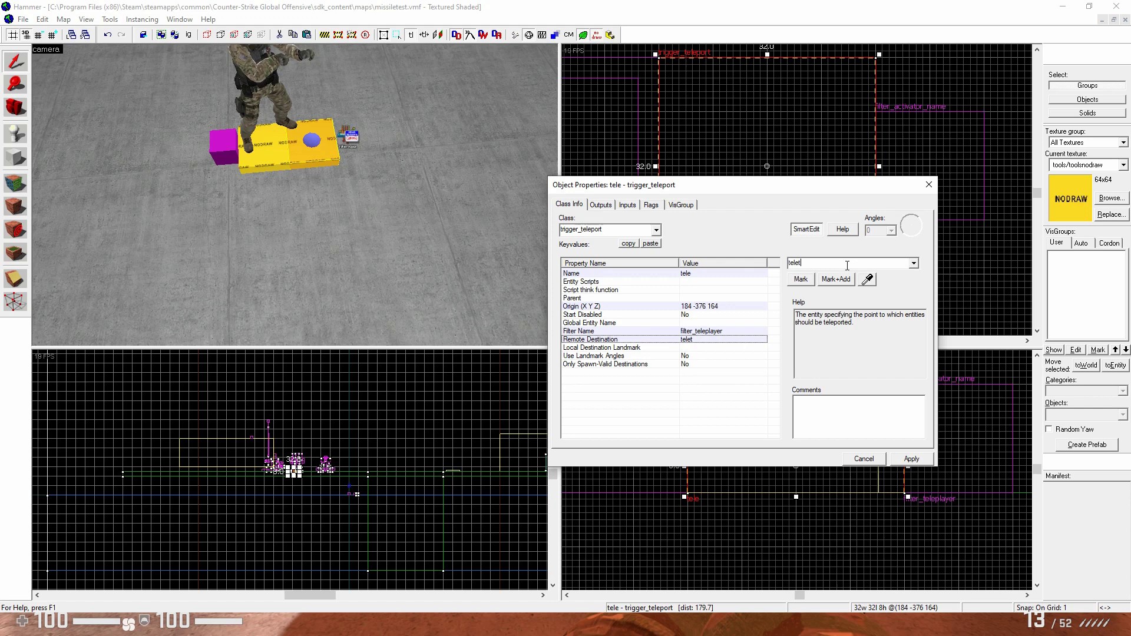
pyautogui.click(921, 459)
pyautogui.click(867, 279)
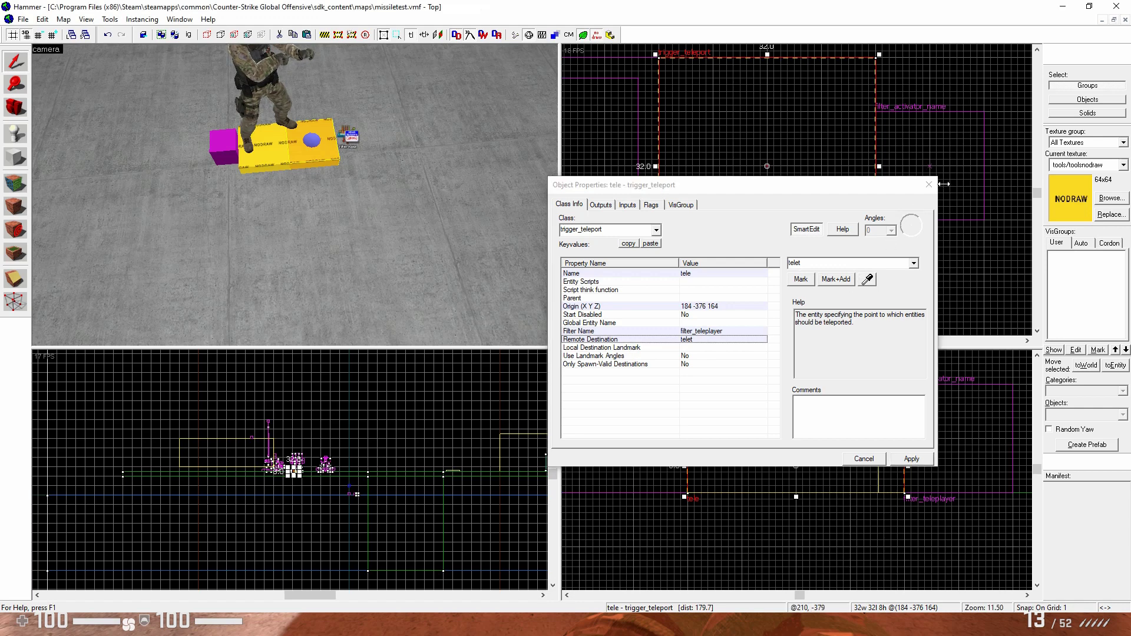
pyautogui.click(805, 264)
pyautogui.click(833, 264)
pyautogui.click(929, 184)
pyautogui.click(16, 136)
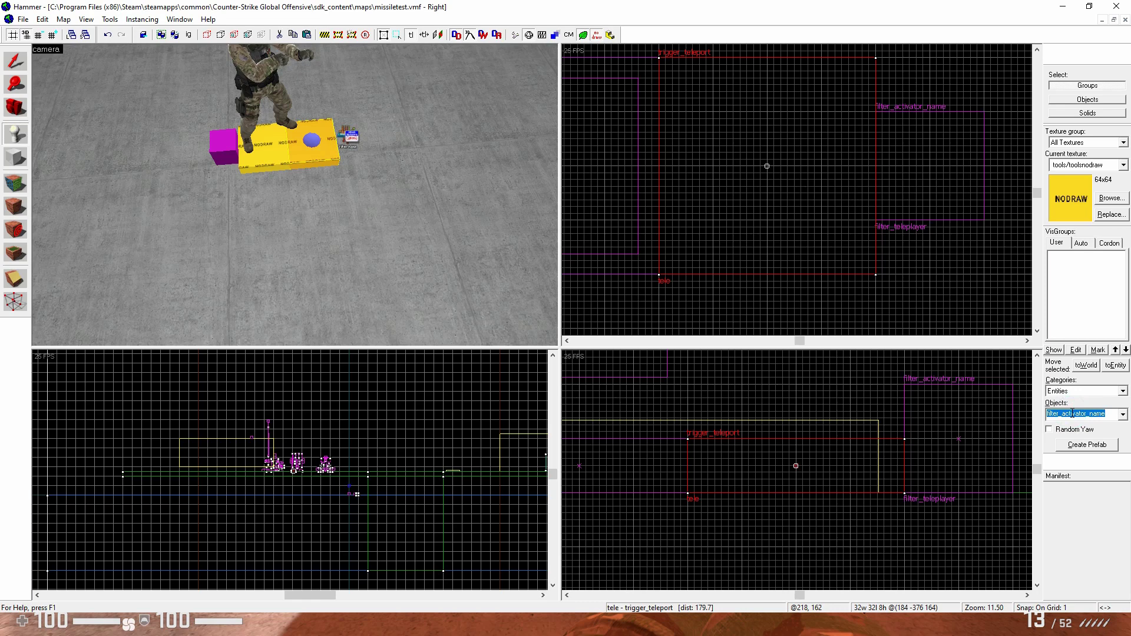
pyautogui.write('tesla')
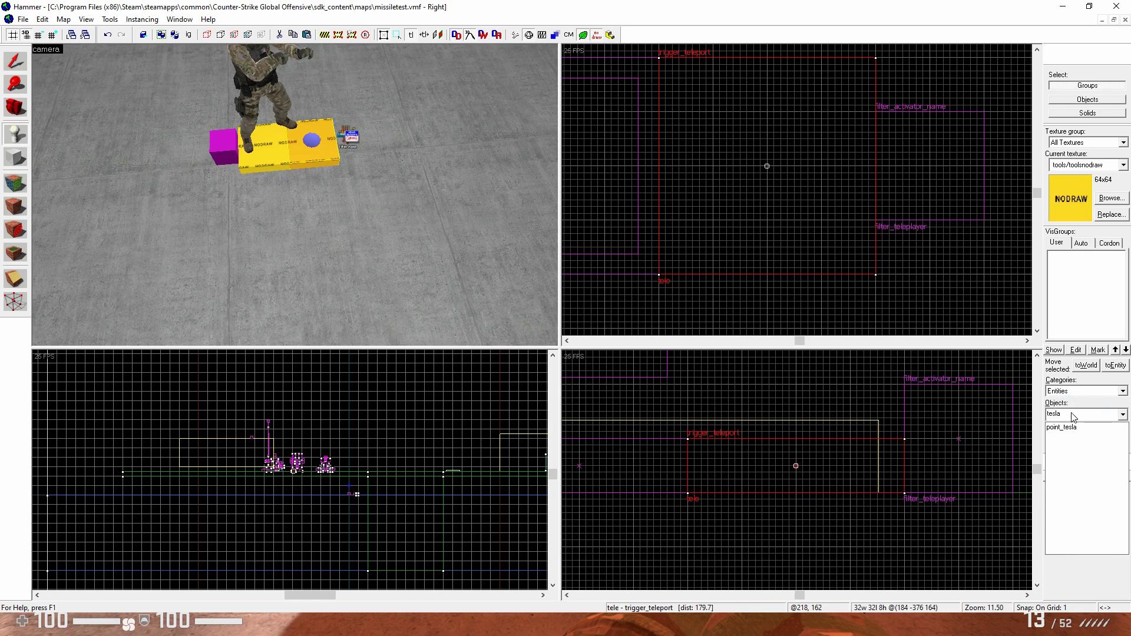
pyautogui.click(1061, 427)
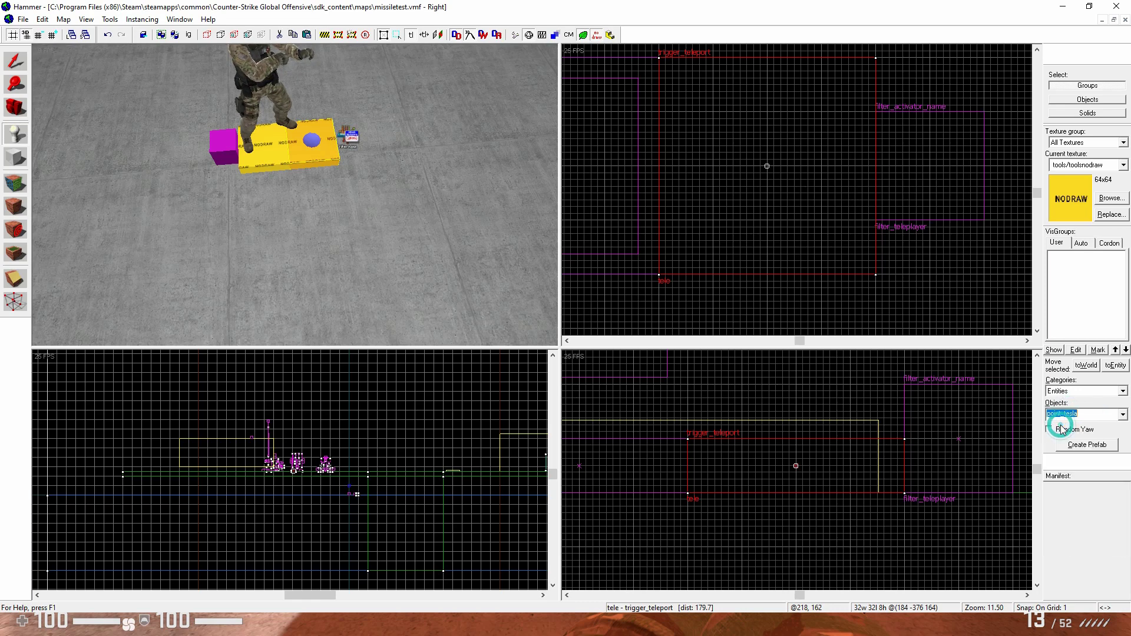
pyautogui.click(432, 134)
pyautogui.click(16, 59)
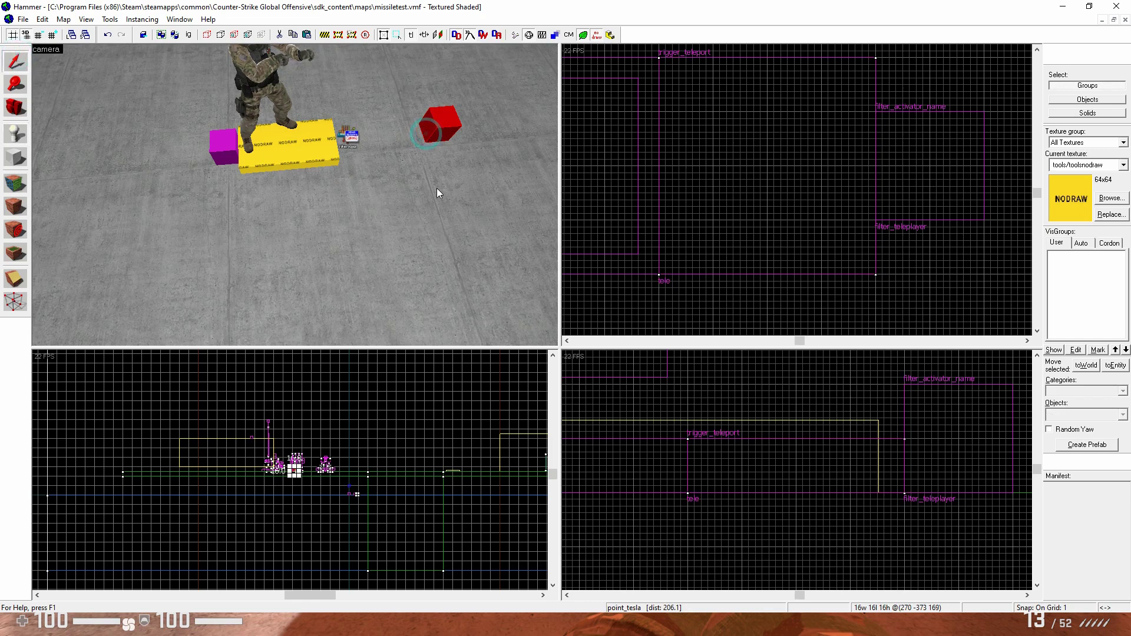
pyautogui.scroll(-1, 431, 196)
pyautogui.press('Delete')
# Step: Place a point_tesla entity on top of the white wooden structure near the rail tracks
pyautogui.click(16, 107)
pyautogui.moveTo(236, 189); pyautogui.dragTo(295, 195)
pyautogui.press('s')
pyautogui.press('w')
pyautogui.press('w')
pyautogui.press('w')
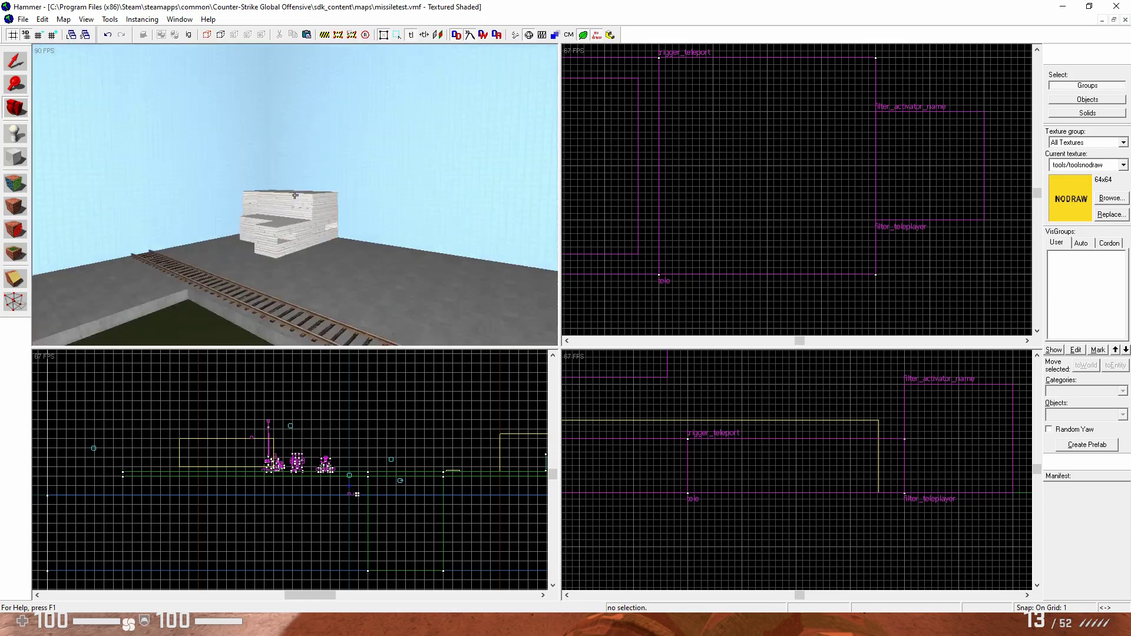
pyautogui.press('z')
pyautogui.click(15, 61)
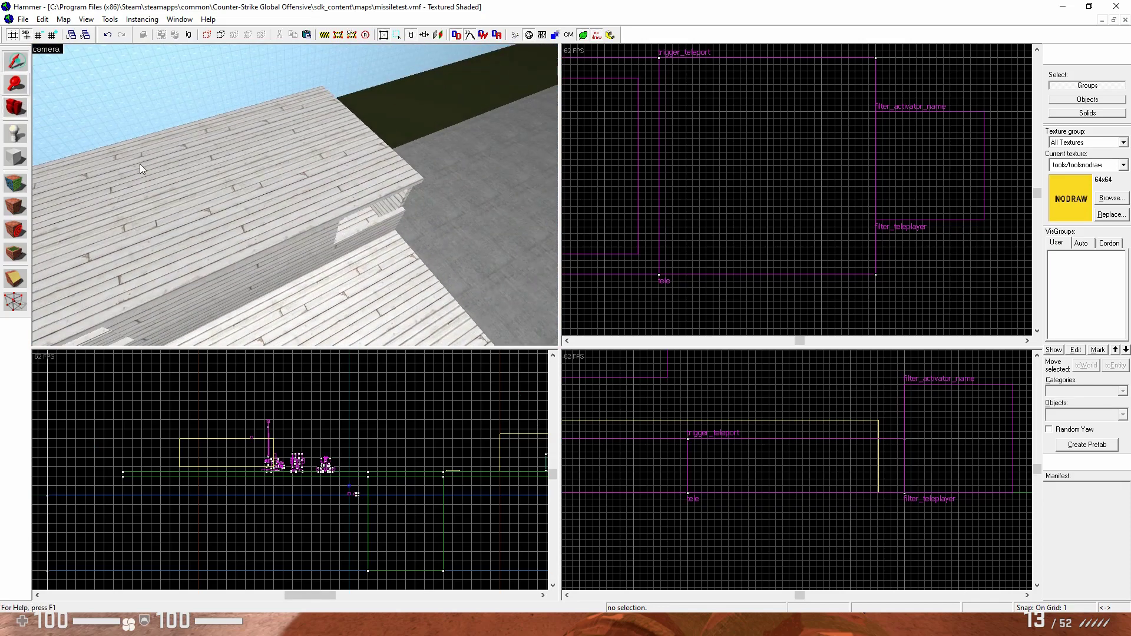
pyautogui.click(252, 197)
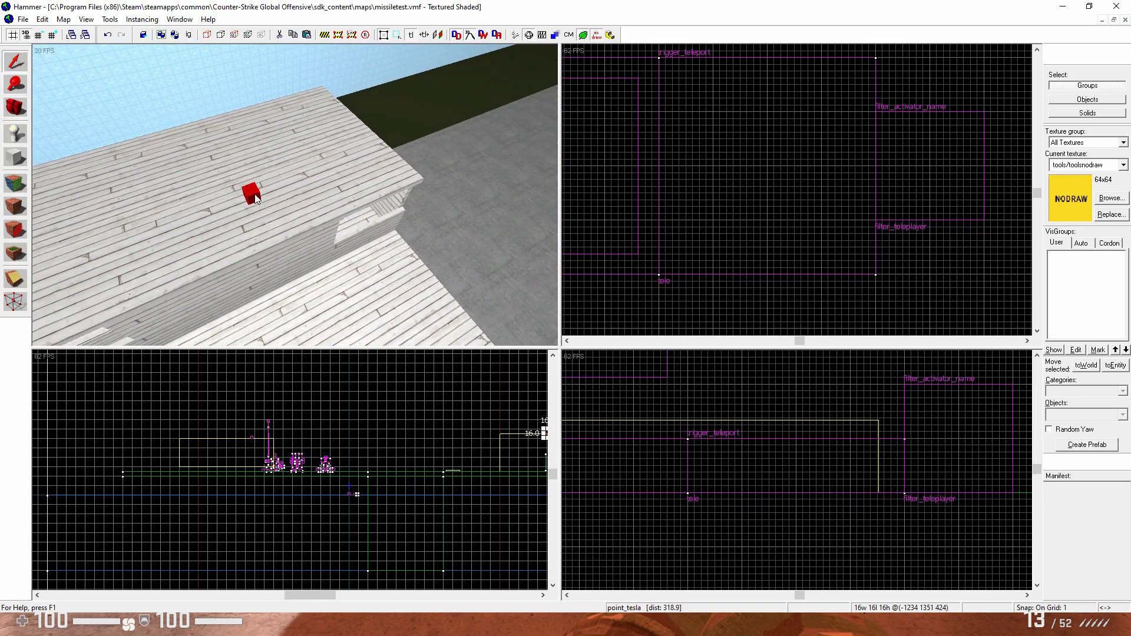
# Step: Name the new point_tesla telet and apply it, then mark the entities with that name, close the properties and clear the selection
pyautogui.doubleClick(252, 196)
pyautogui.click(801, 264)
pyautogui.write('te')
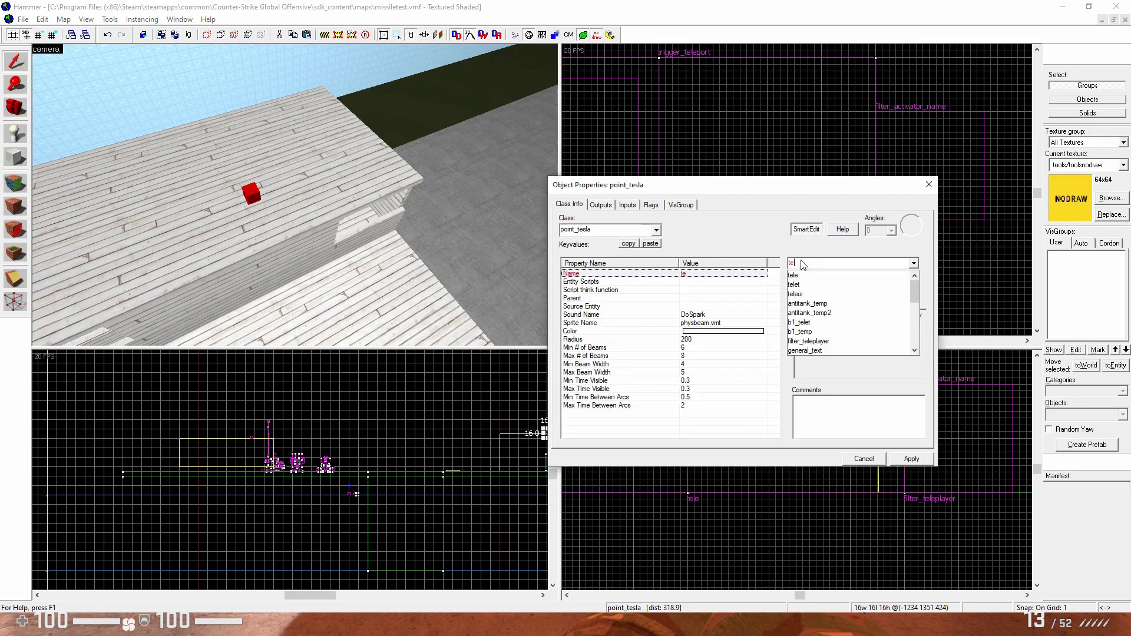
pyautogui.click(794, 285)
pyautogui.click(911, 459)
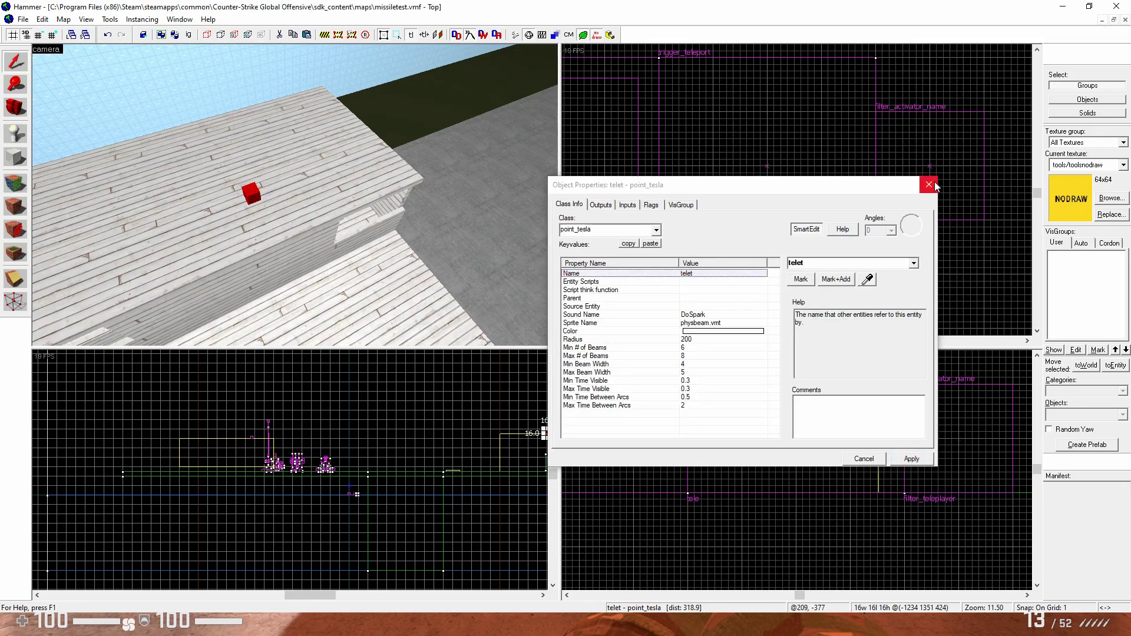
pyautogui.click(801, 280)
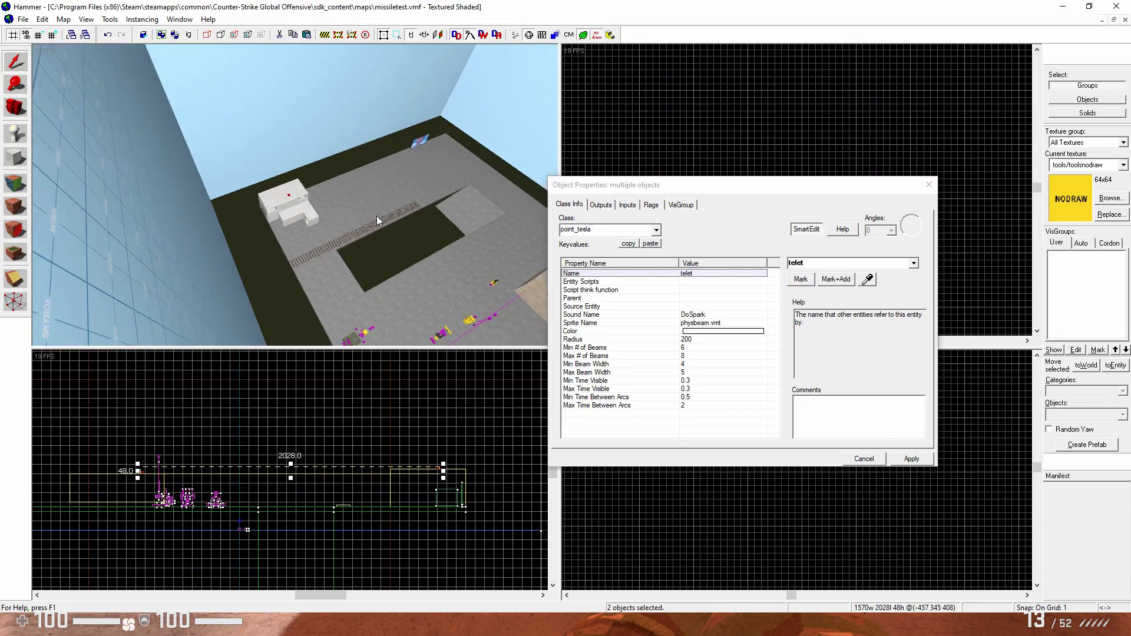
pyautogui.click(929, 185)
pyautogui.press('Escape')
# Step: Place a point_template entity on the trigger_teleport brush beside the player spawn
pyautogui.click(15, 107)
pyautogui.moveTo(295, 195); pyautogui.dragTo(295, 195)
pyautogui.press('w')
pyautogui.press('s')
pyautogui.press('w')
pyautogui.scroll(5, 294, 195)
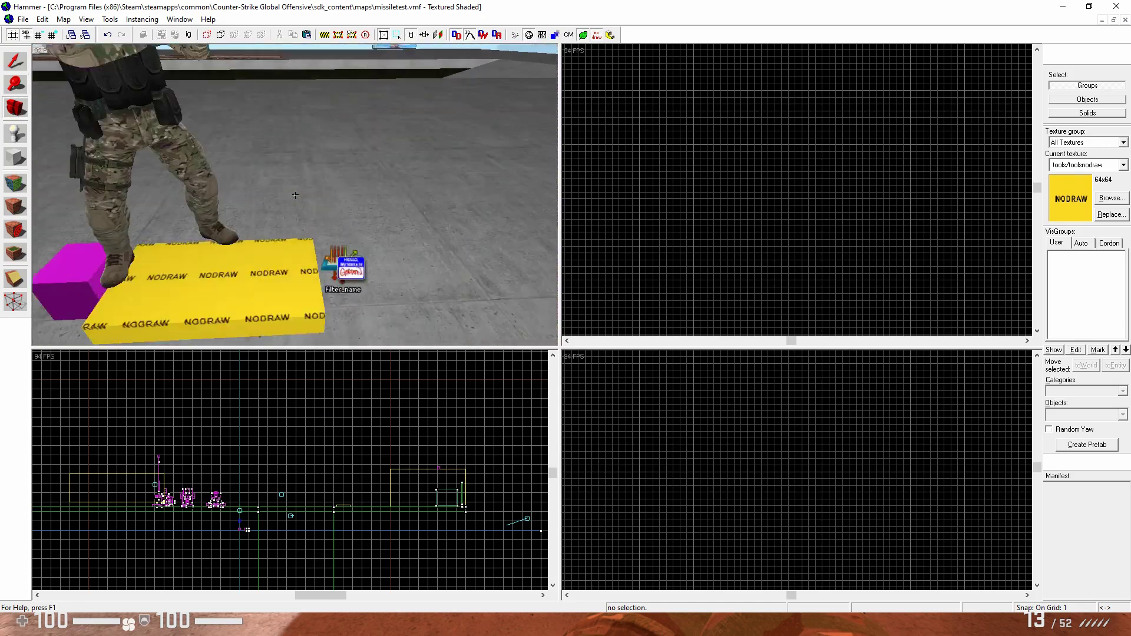
pyautogui.hotkey('shift', 'e')
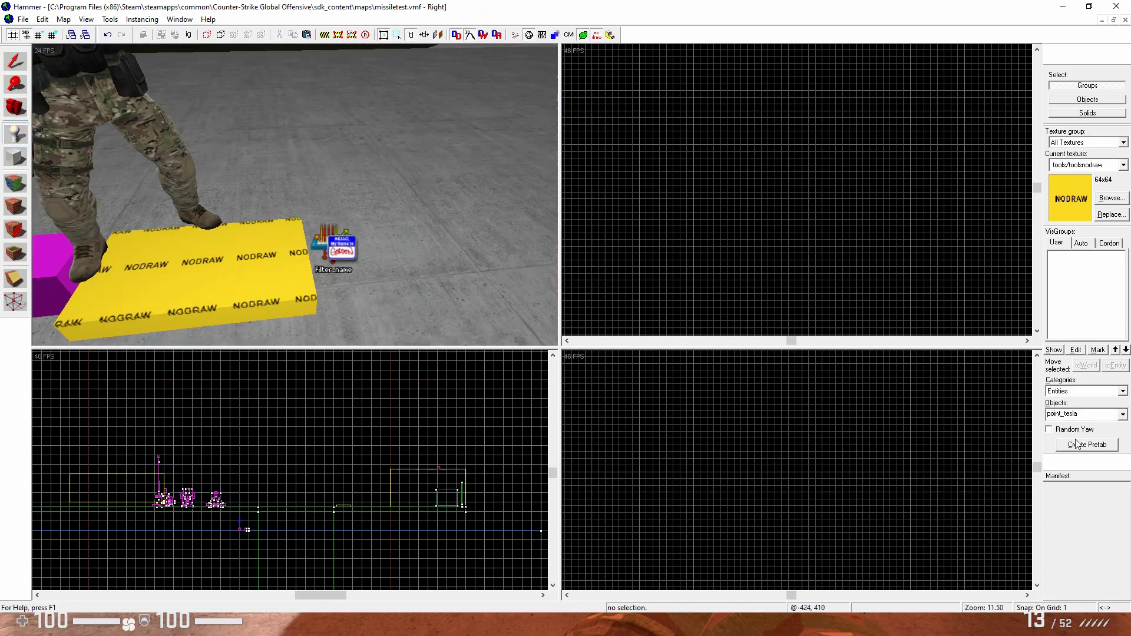
pyautogui.write('temp')
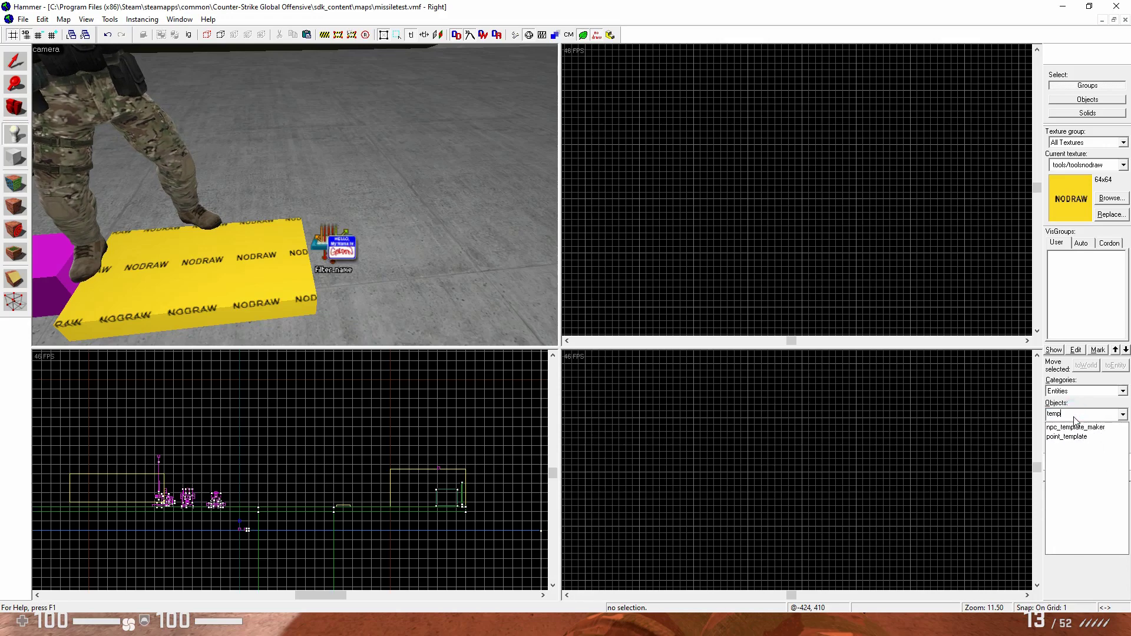
pyautogui.click(1091, 435)
pyautogui.click(271, 263)
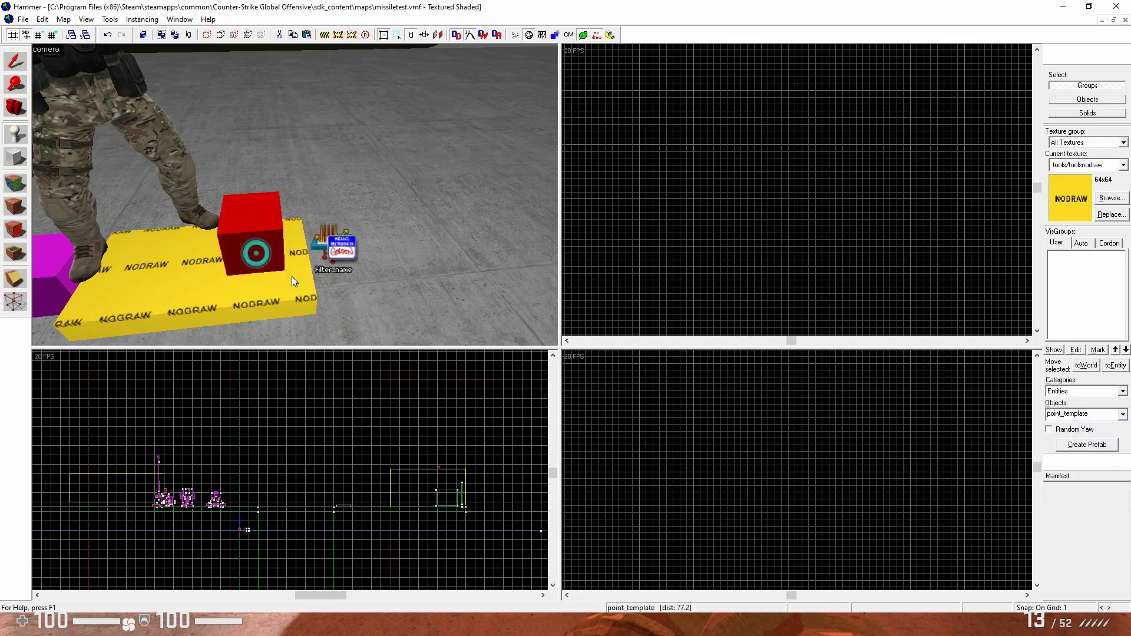
# Step: Centre the point_template on the trigger_teleport and lower it to the brush's base, at 184 -376 168
pyautogui.click(12, 61)
pyautogui.scroll(6, 783, 179)
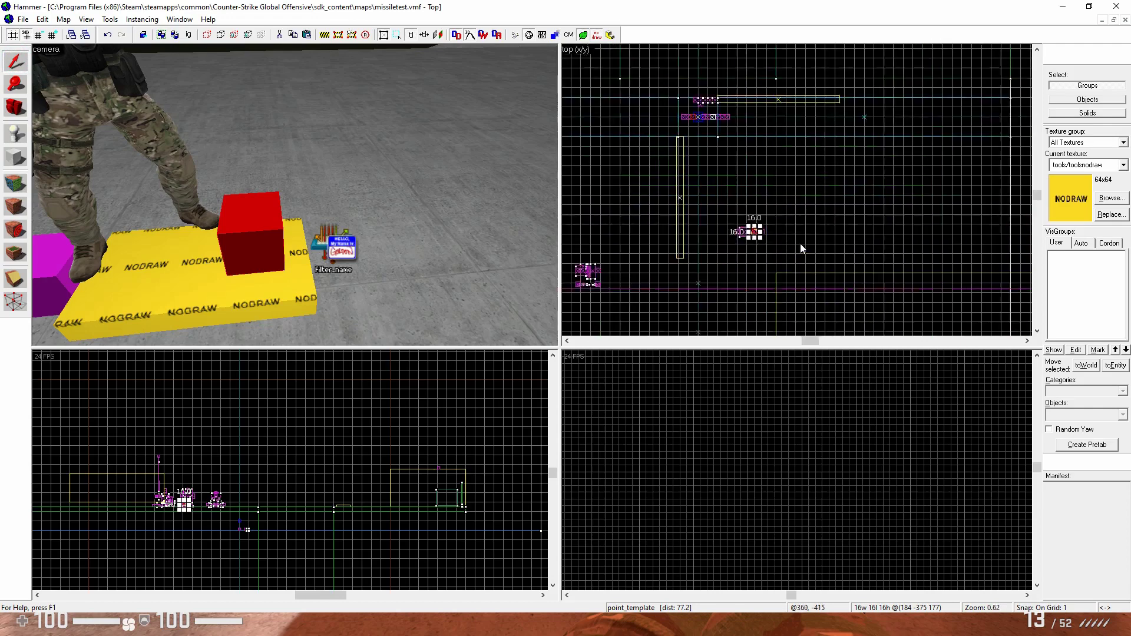
pyautogui.scroll(7, 773, 288)
pyautogui.click(841, 249)
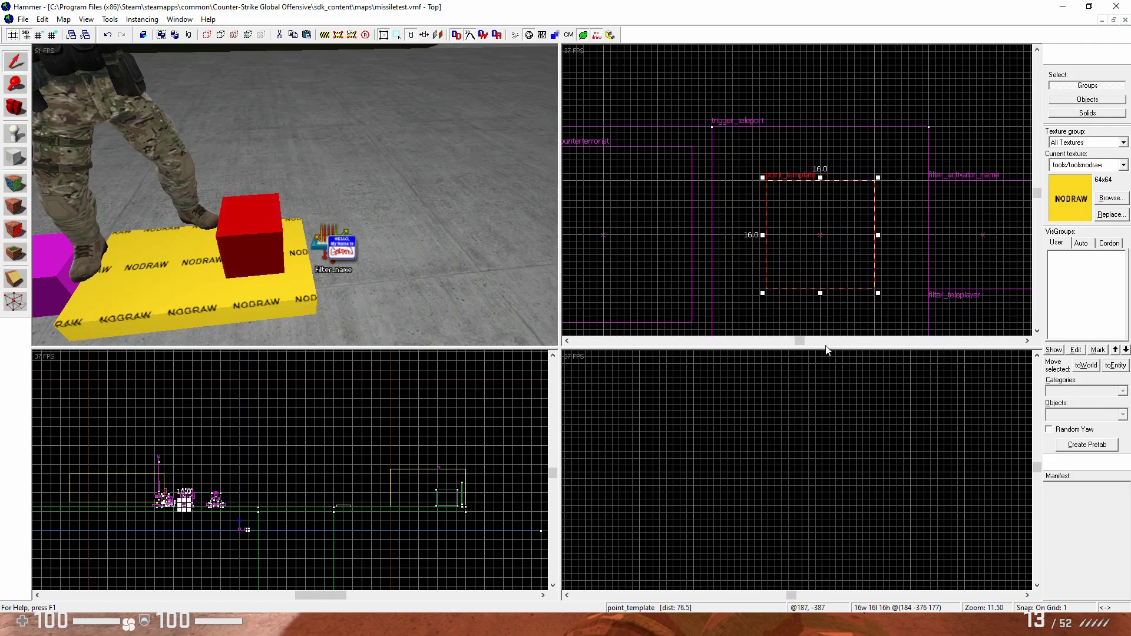
pyautogui.scroll(10, 741, 466)
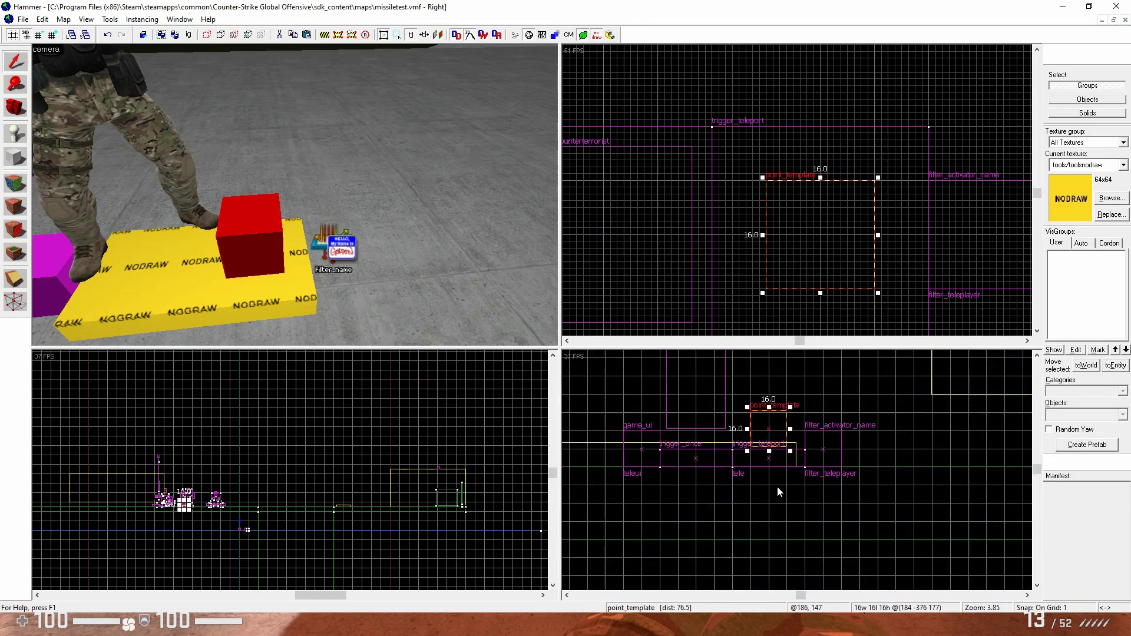
pyautogui.moveTo(745, 429); pyautogui.dragTo(742, 459)
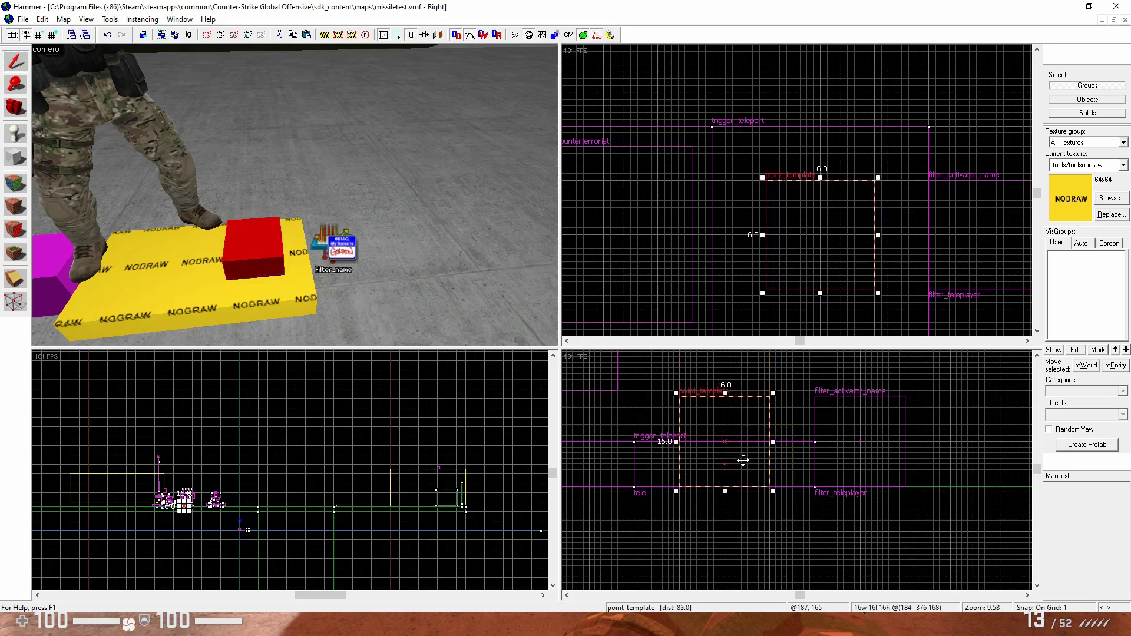
# Step: Set the point_template's Template 1 to tele by picking the trigger_teleport
pyautogui.doubleClick(256, 295)
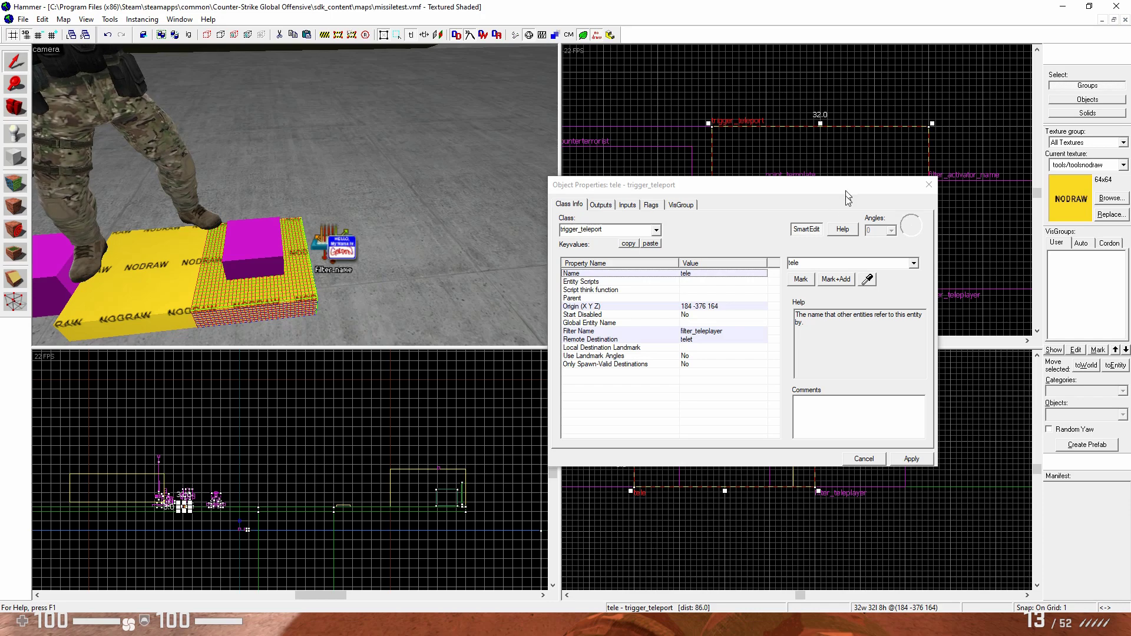
pyautogui.click(234, 262)
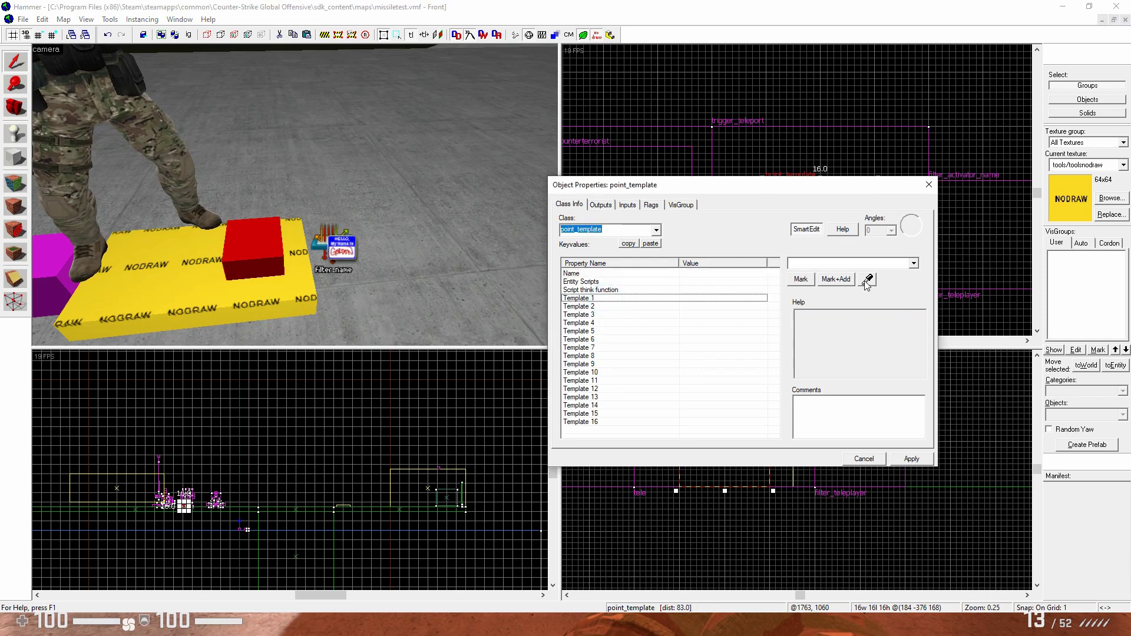
pyautogui.click(867, 279)
pyautogui.click(284, 283)
# Step: Name the point_template teletemp, then apply and close its properties
pyautogui.click(667, 273)
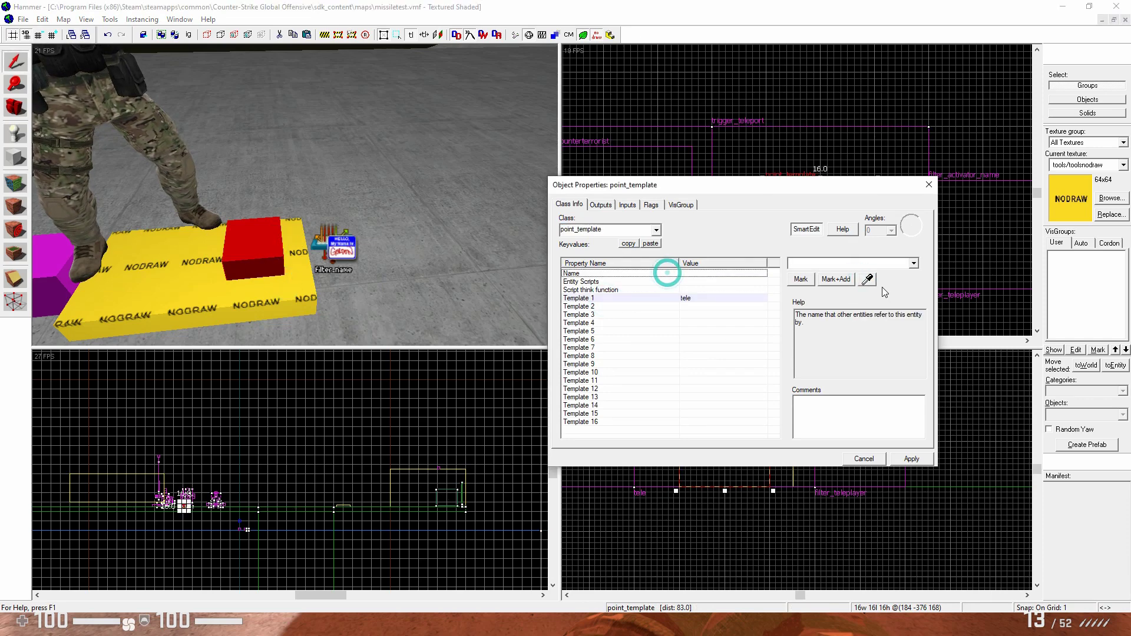
pyautogui.click(275, 237)
pyautogui.click(866, 279)
pyautogui.click(827, 264)
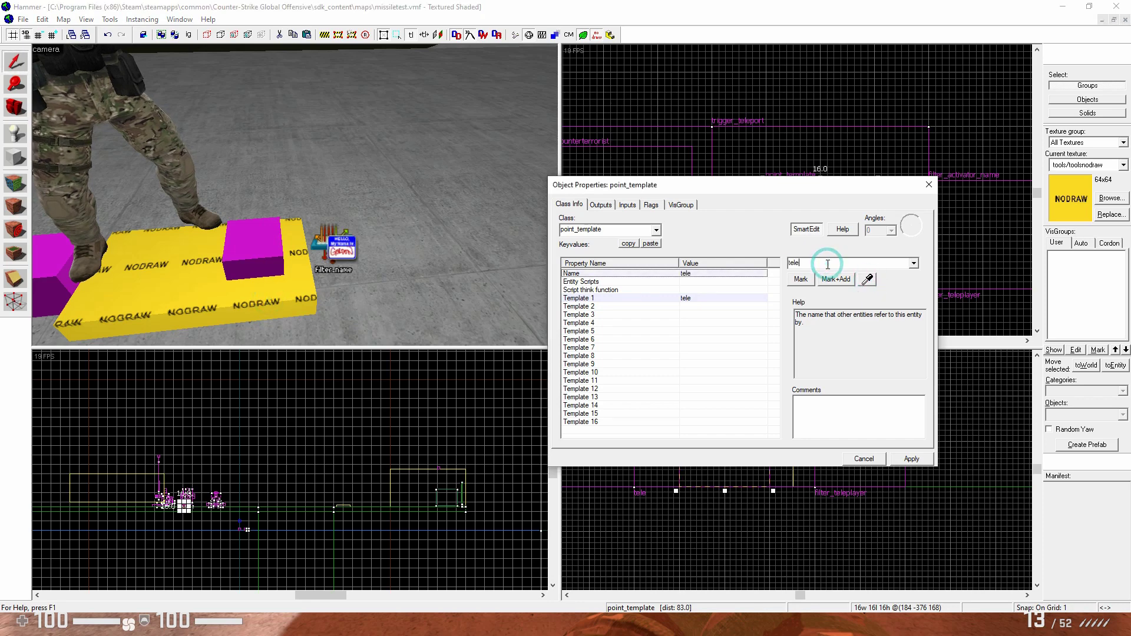
pyautogui.write('temp')
pyautogui.click(914, 460)
pyautogui.click(929, 185)
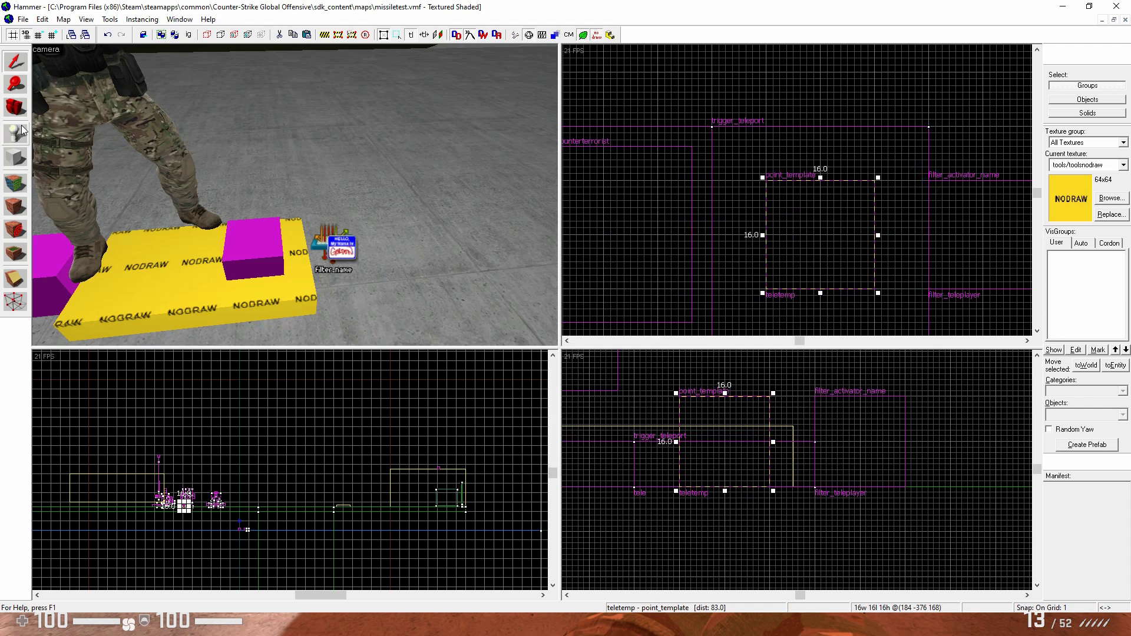
# Step: Place an env_entity_maker entity on the floor beside the filter entity
pyautogui.click(22, 127)
pyautogui.click(1071, 414)
pyautogui.write('m')
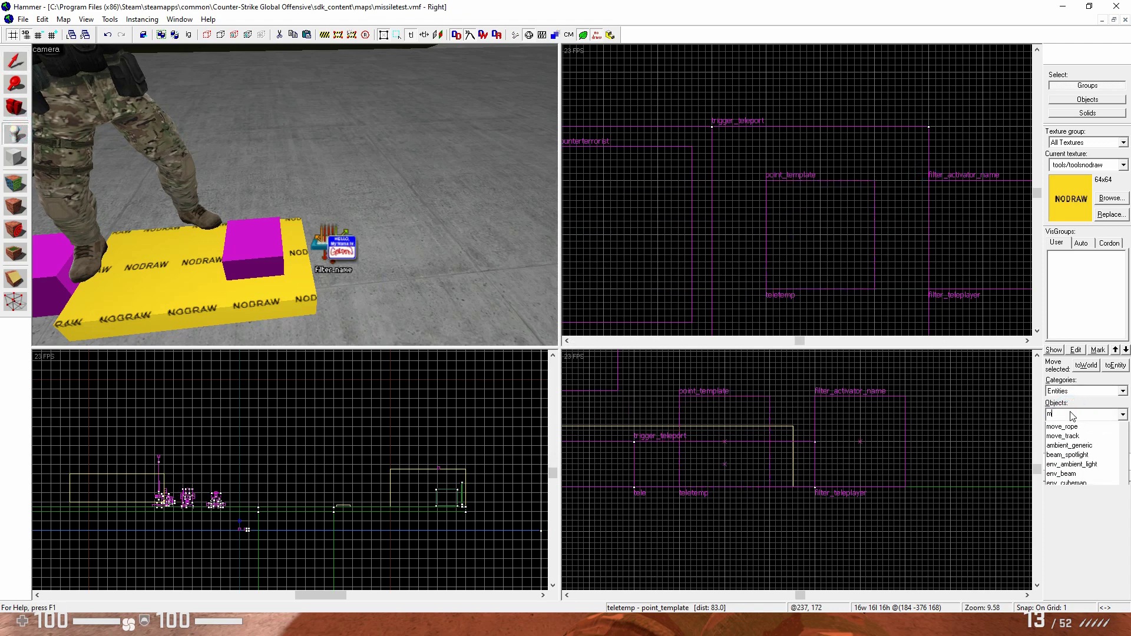
pyautogui.write('aker')
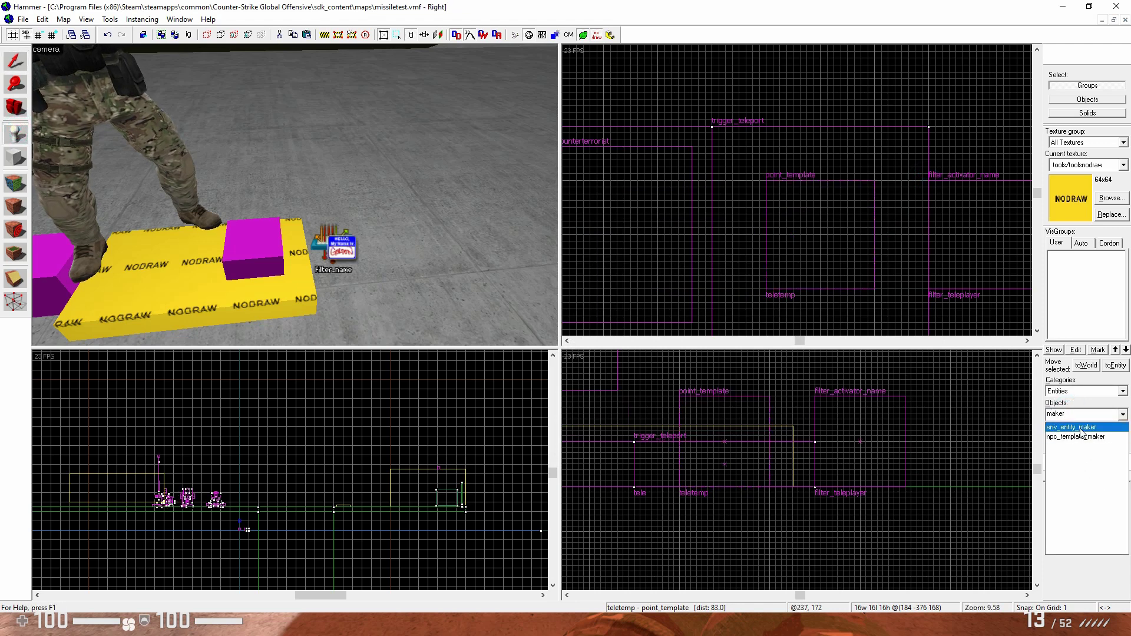
pyautogui.click(1081, 432)
pyautogui.click(428, 299)
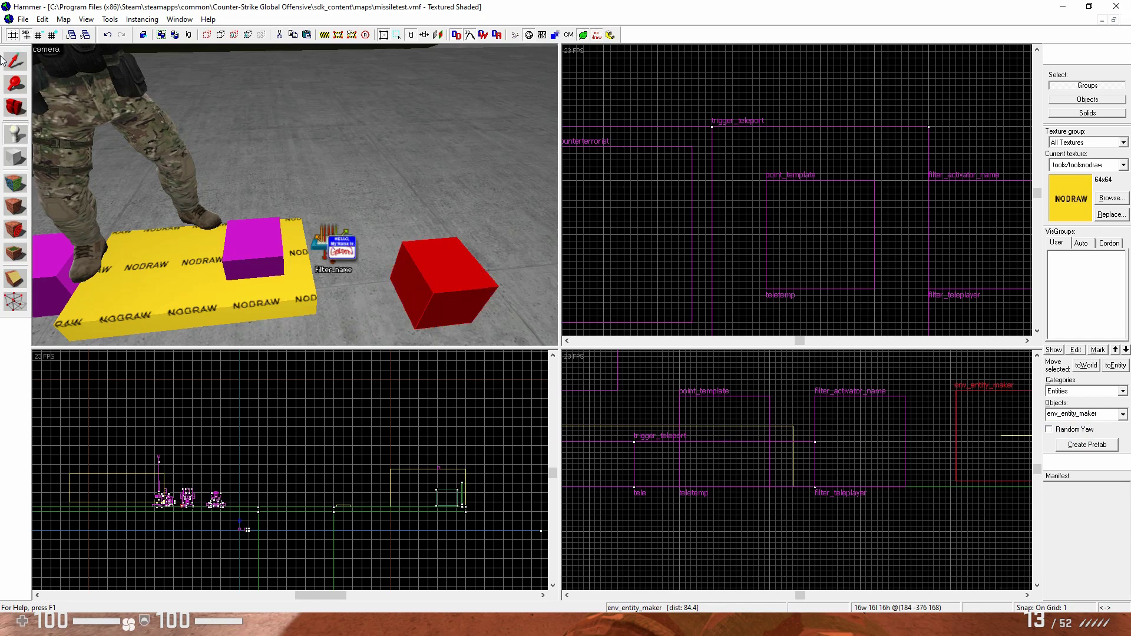
# Step: Move the env_entity_maker inside the body of the counterterrorist spawn, at 152 -376 216
pyautogui.click(18, 62)
pyautogui.click(476, 285)
pyautogui.scroll(-3, 877, 227)
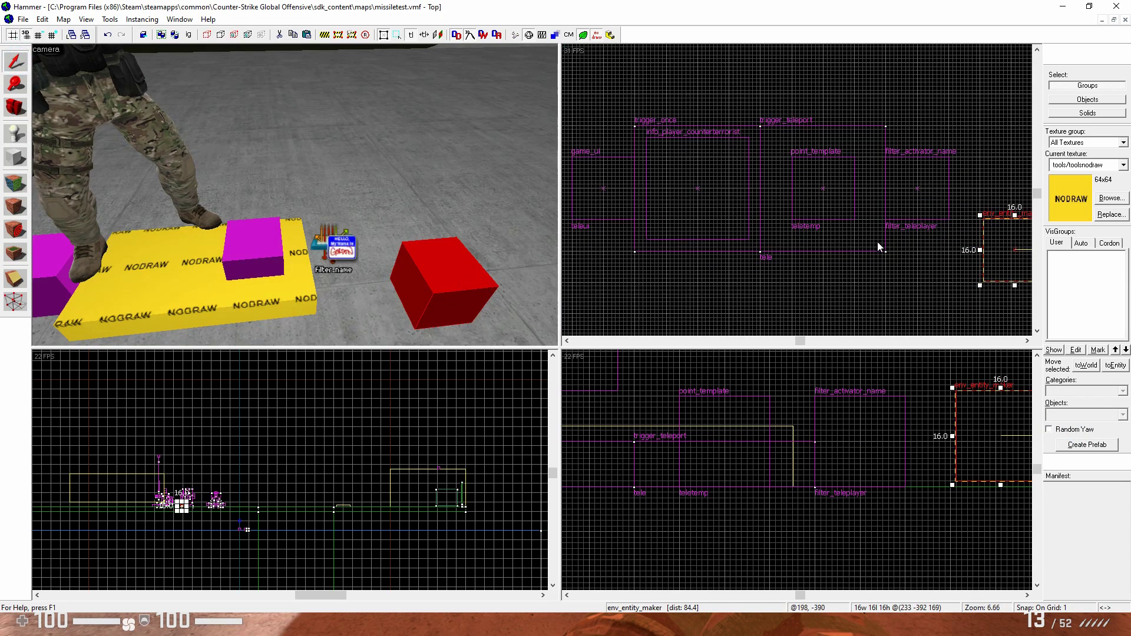
pyautogui.moveTo(1013, 236); pyautogui.dragTo(822, 176)
pyautogui.scroll(-4, 758, 454)
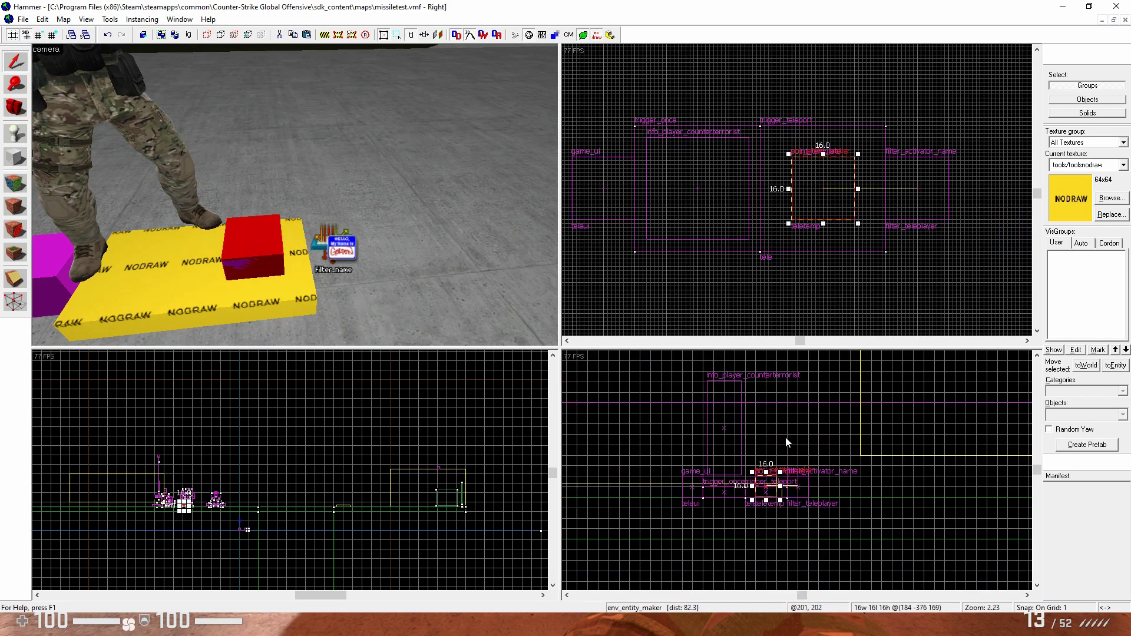
pyautogui.moveTo(755, 513); pyautogui.dragTo(677, 422)
pyautogui.scroll(5, 658, 414)
pyautogui.scroll(4, 721, 428)
pyautogui.moveTo(745, 448); pyautogui.dragTo(765, 374)
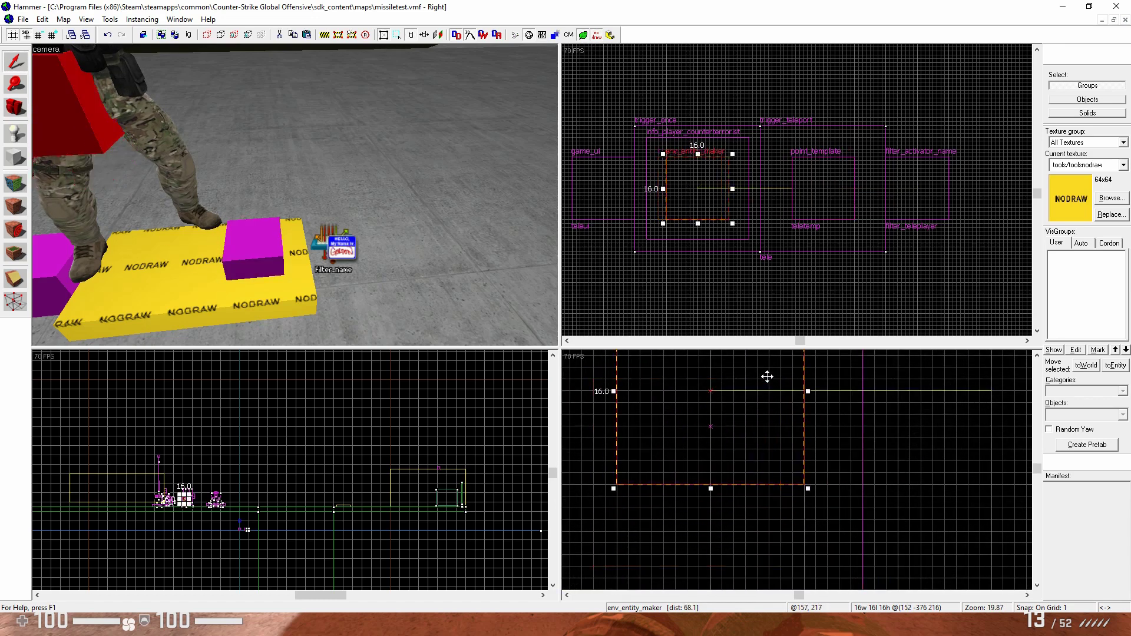
# Step: Name the env_entity_maker telemaker and apply the change
pyautogui.scroll(-5, 272, 199)
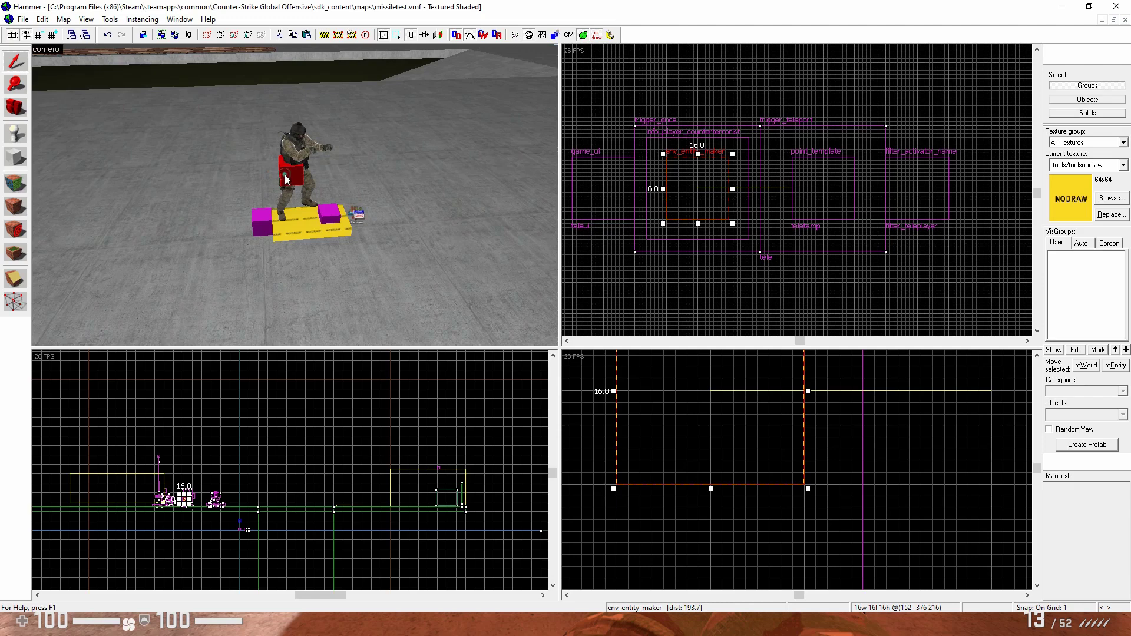
pyautogui.doubleClick(285, 174)
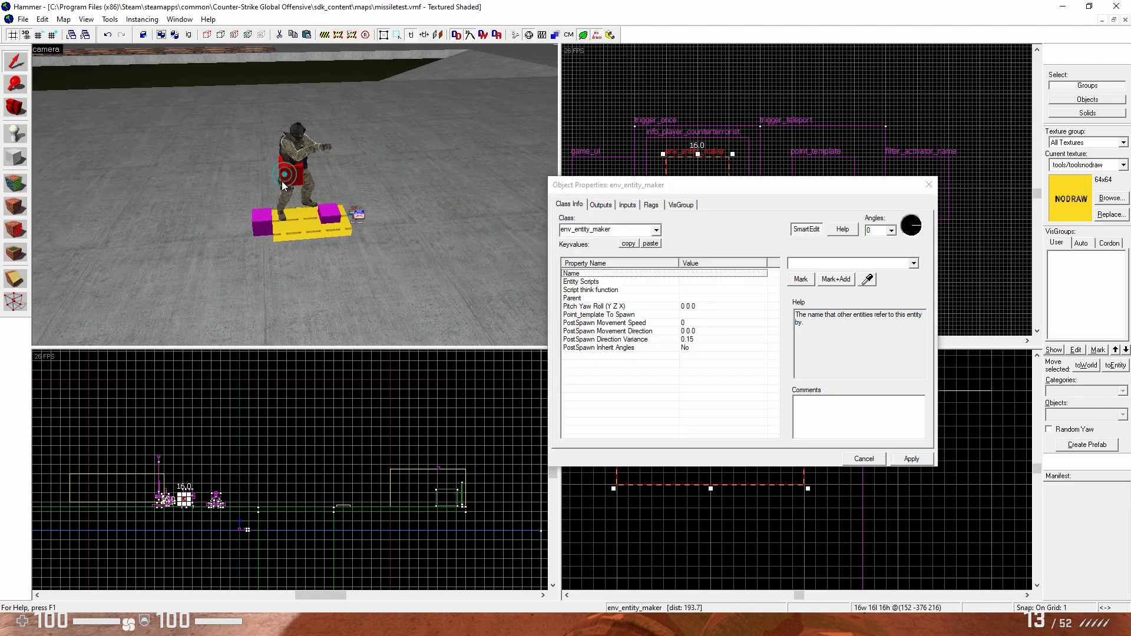
pyautogui.click(654, 299)
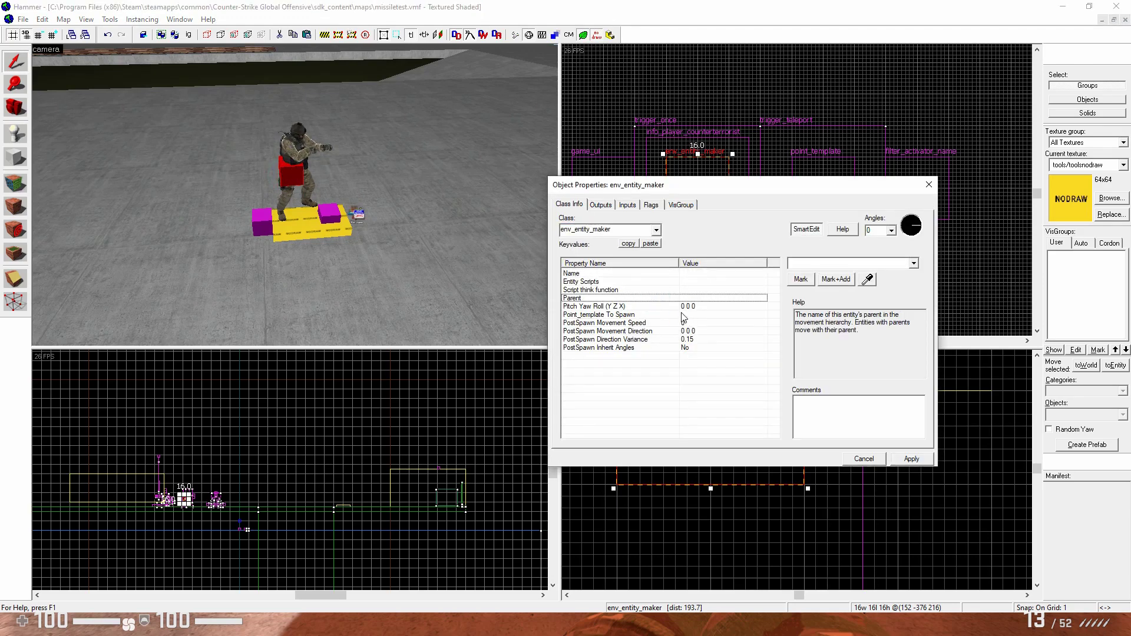
pyautogui.click(679, 314)
pyautogui.click(656, 300)
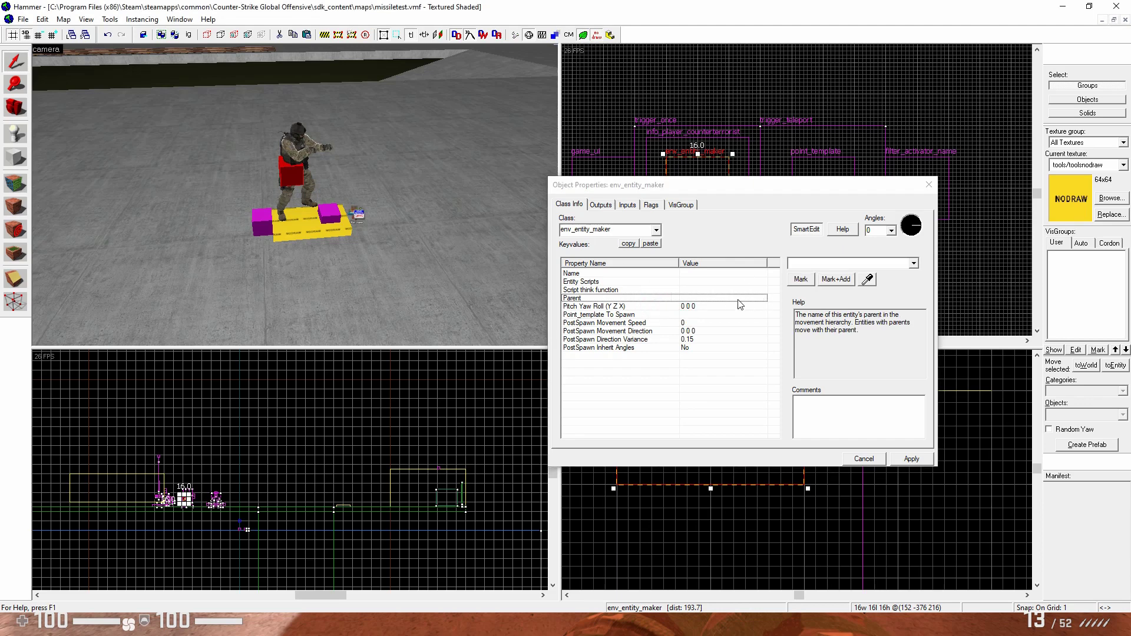
pyautogui.click(672, 274)
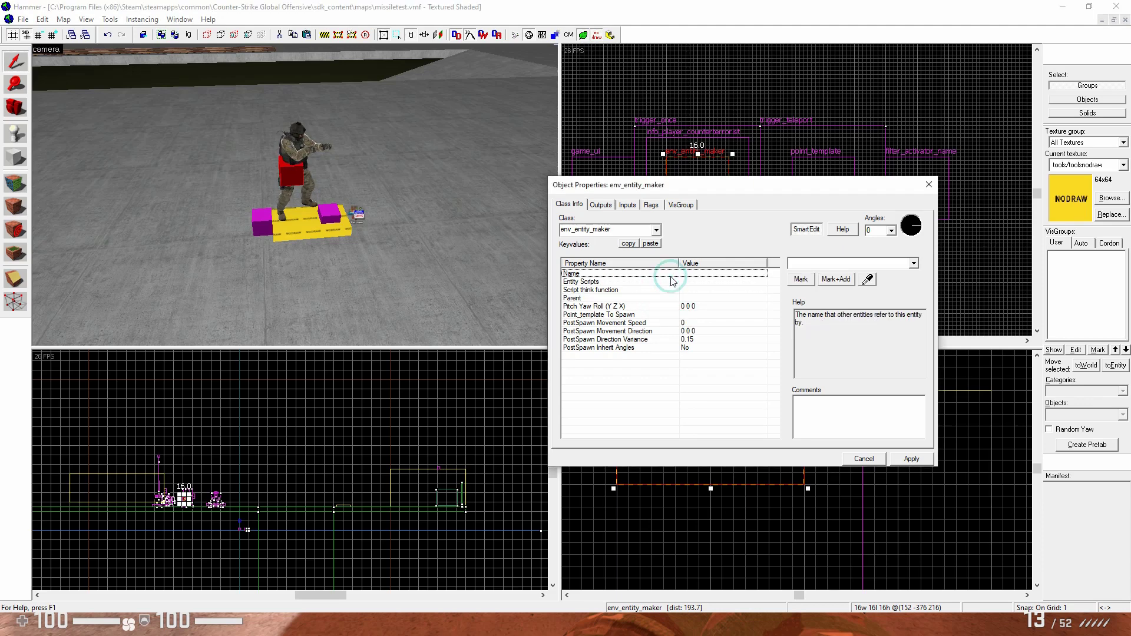
pyautogui.scroll(1, 455, 202)
pyautogui.click(809, 267)
pyautogui.click(867, 280)
pyautogui.click(349, 218)
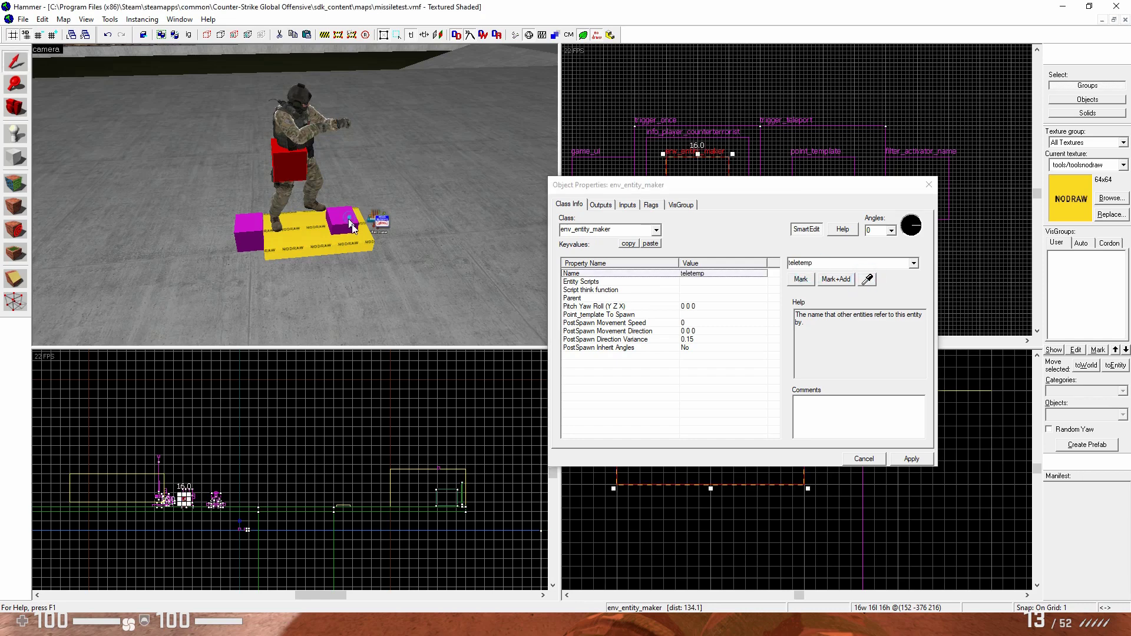
pyautogui.click(823, 263)
pyautogui.press('BackSpace')
pyautogui.press('BackSpace')
pyautogui.press('BackSpace')
pyautogui.press('BackSpace')
pyautogui.write('maker')
pyautogui.click(924, 459)
# Step: Set the env_entity_maker's Point_template To Spawn to teletemp, then apply and close its properties
pyautogui.click(638, 314)
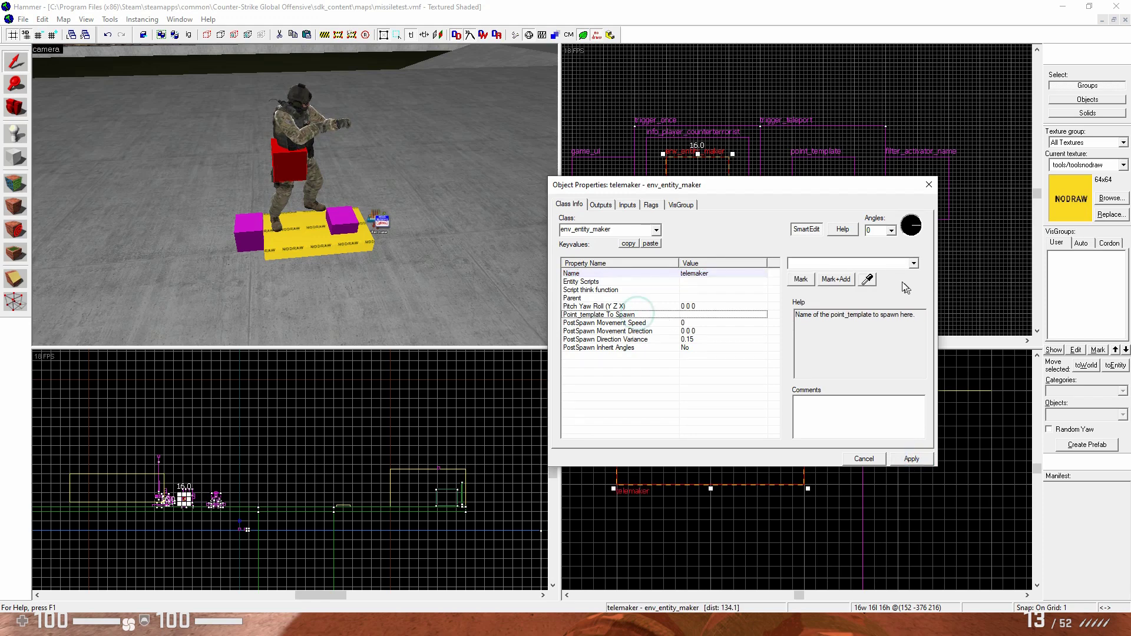
pyautogui.click(867, 279)
pyautogui.click(341, 218)
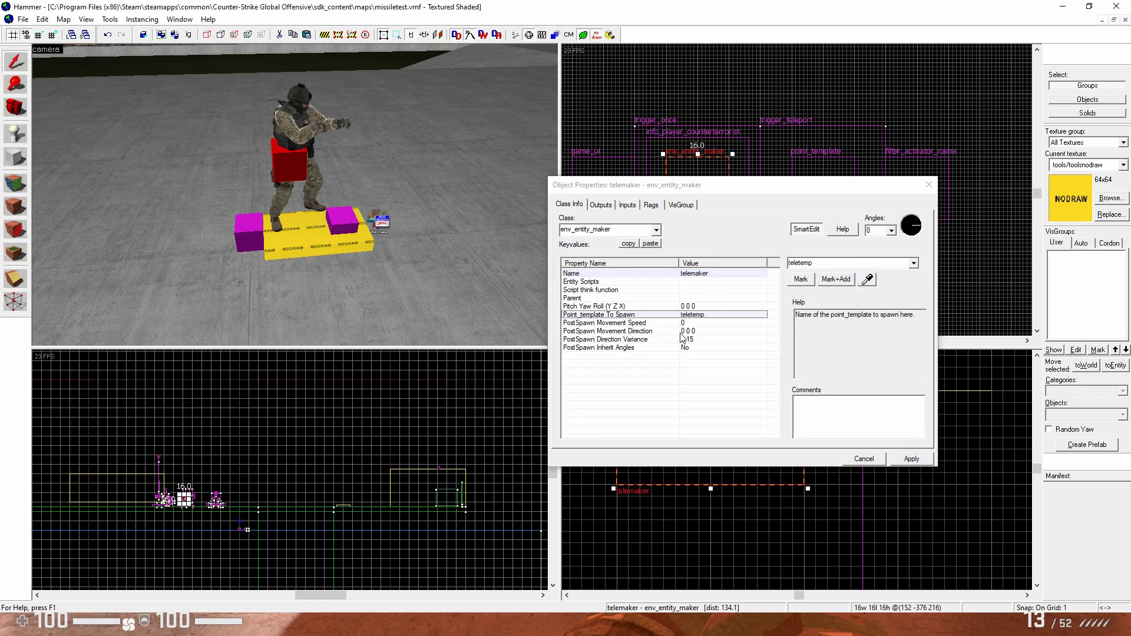
pyautogui.click(912, 459)
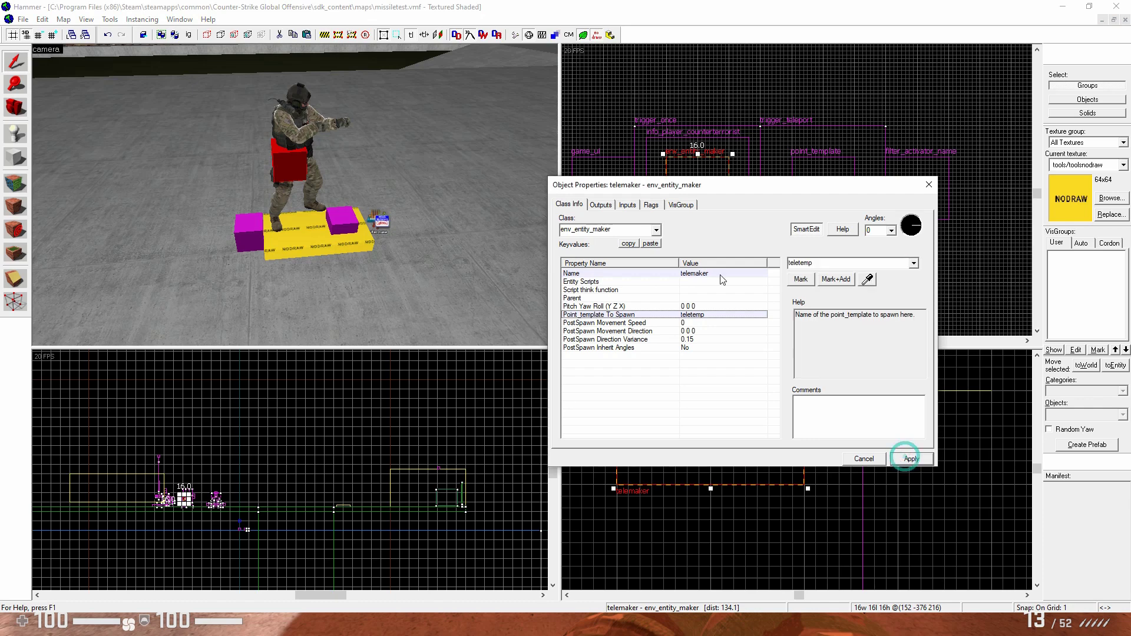
pyautogui.click(929, 185)
pyautogui.scroll(-5, 846, 499)
pyautogui.scroll(4, 834, 457)
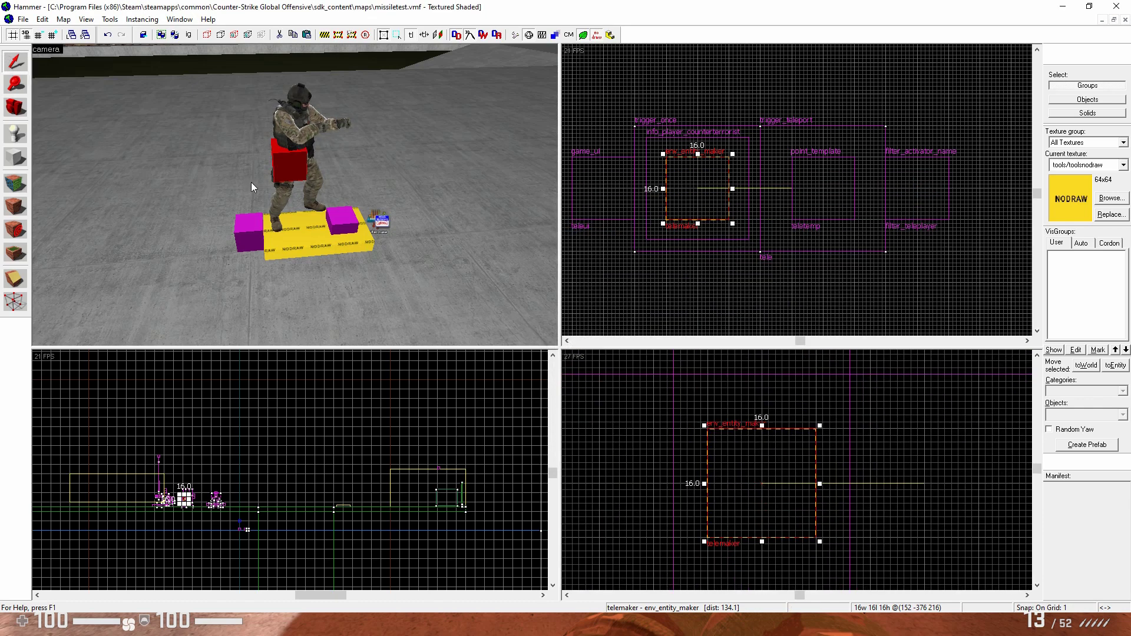
pyautogui.press('s')
pyautogui.press('d')
pyautogui.press('w')
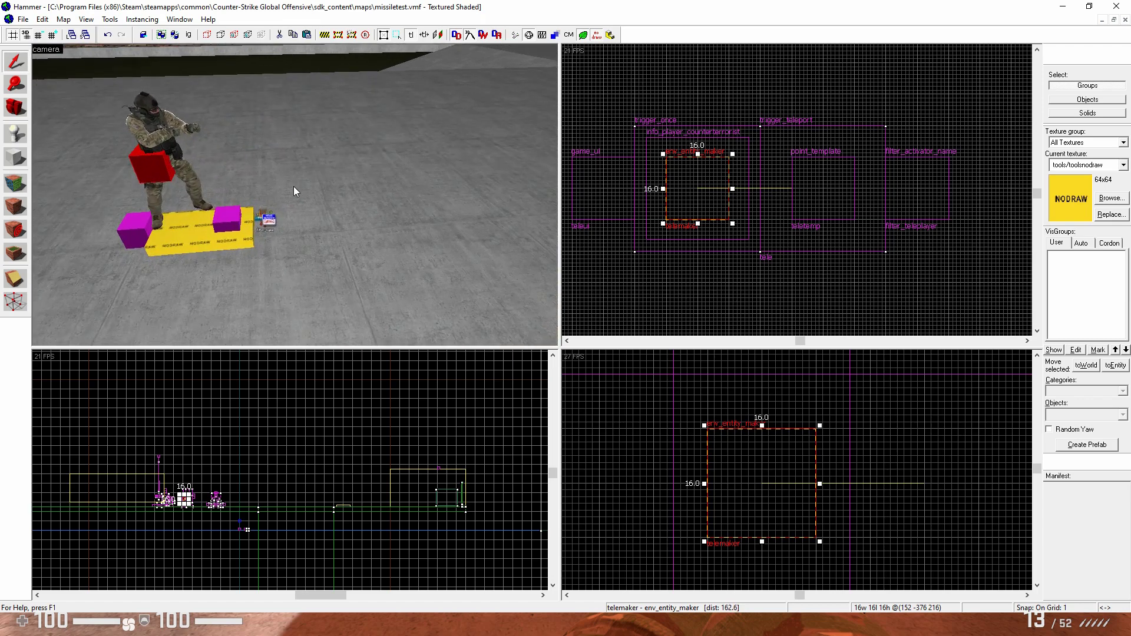
pyautogui.doubleClick(177, 226)
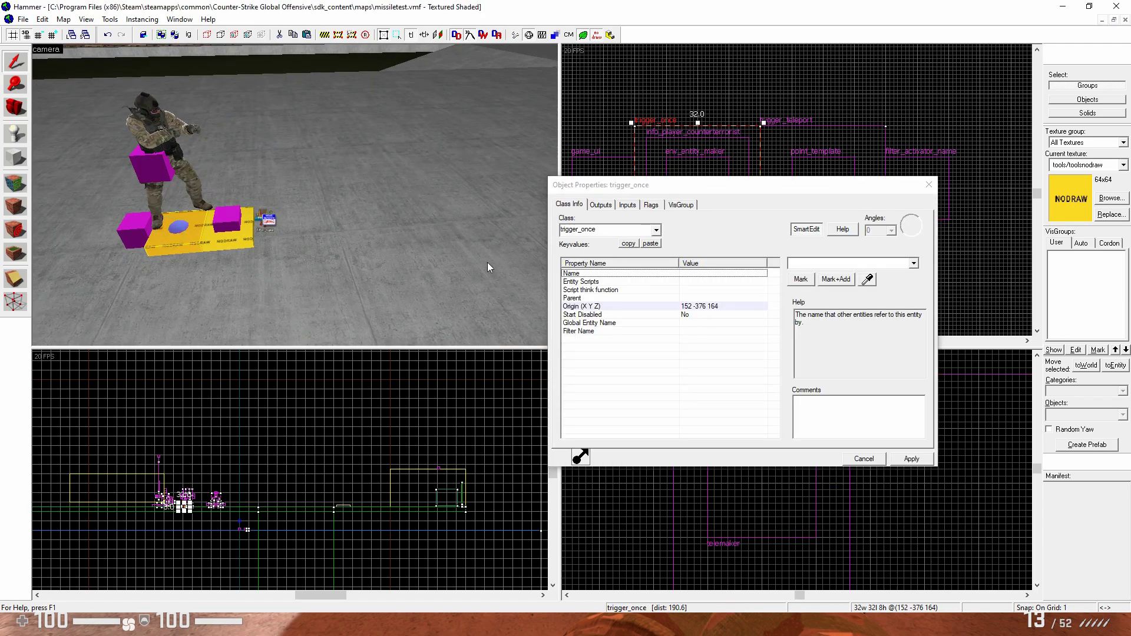
pyautogui.click(929, 185)
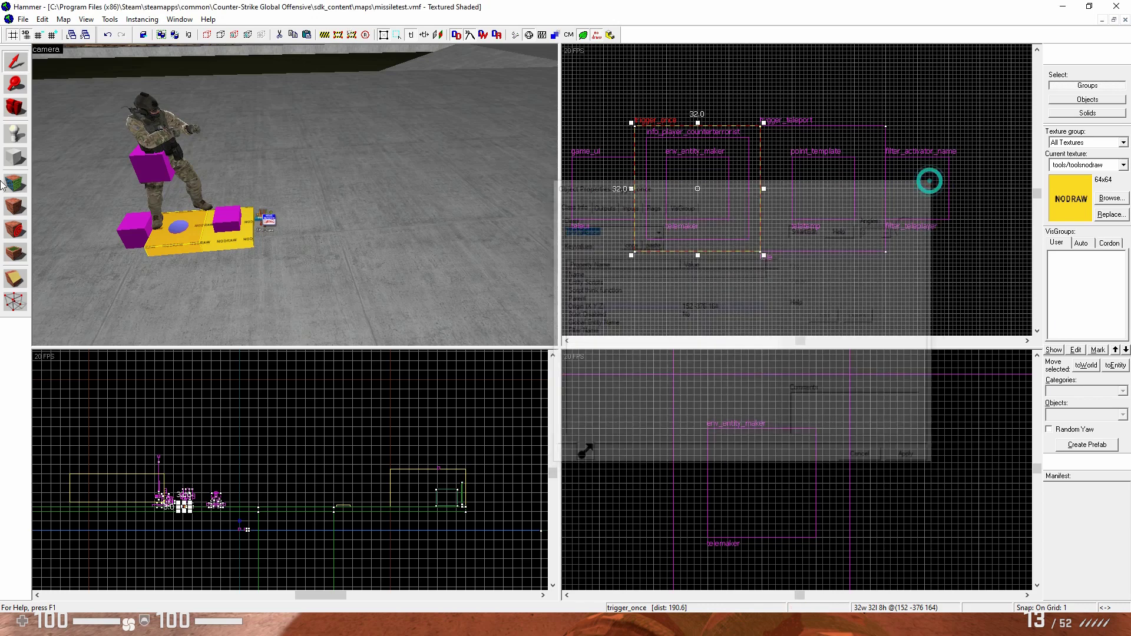
# Step: Turn off the Freeze Player, Hide Weapon, Use Deactivates and Jump Deactivates flags on the teleui game_ui
pyautogui.doubleClick(125, 233)
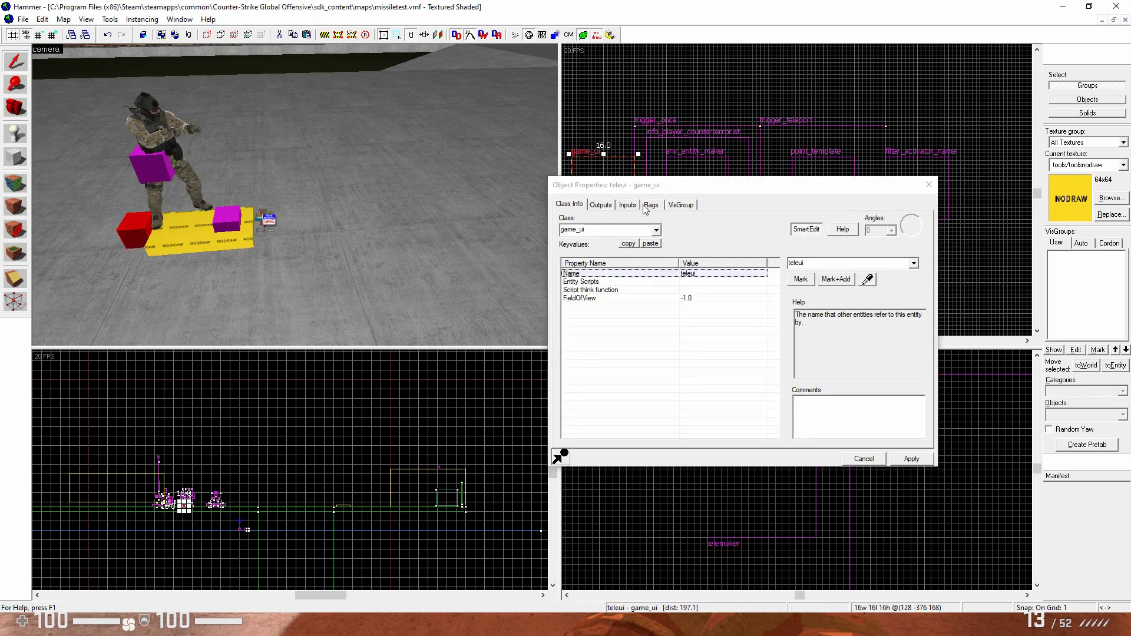
pyautogui.click(652, 204)
pyautogui.click(566, 223)
pyautogui.click(565, 233)
pyautogui.click(565, 242)
pyautogui.click(566, 252)
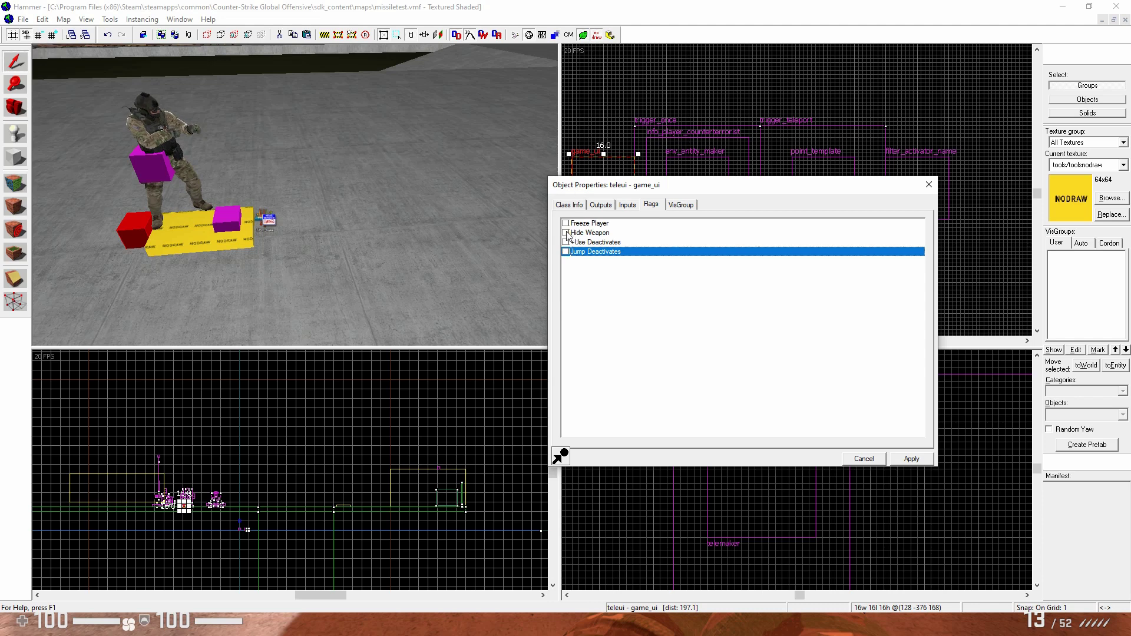
pyautogui.click(569, 205)
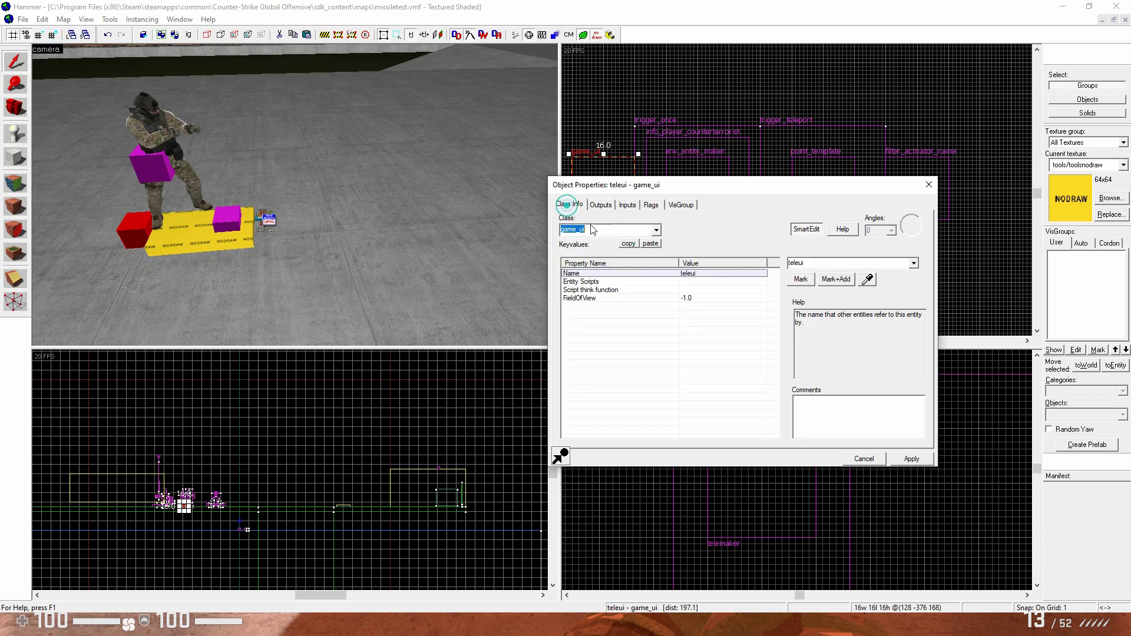
# Step: Add a PlayerOn output to teleui that targets !activator
pyautogui.click(601, 204)
pyautogui.click(628, 432)
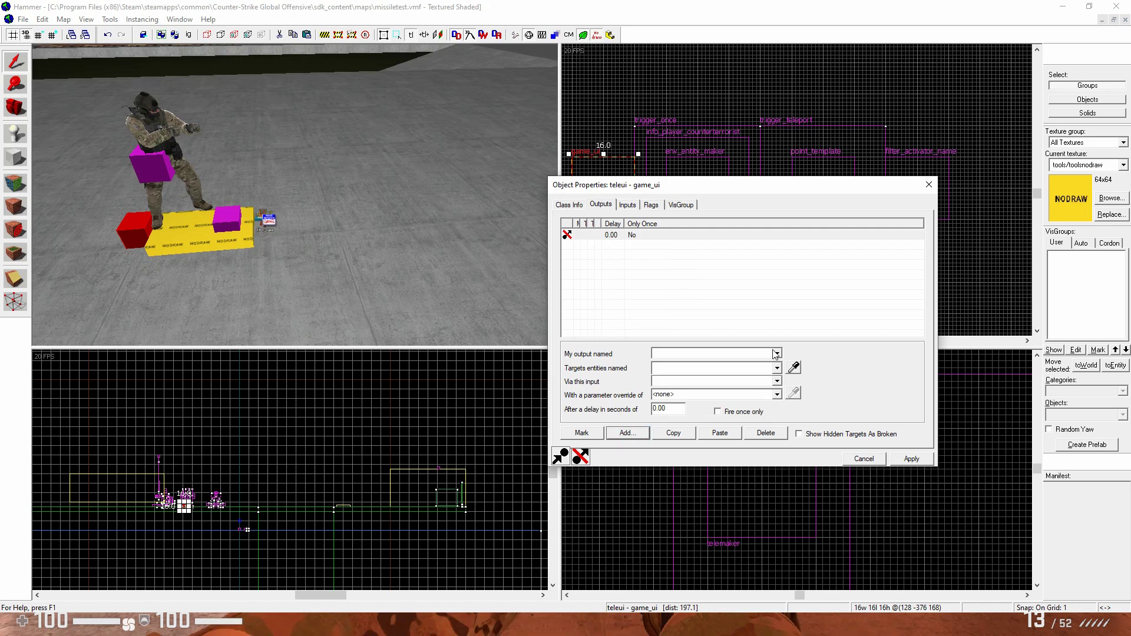
pyautogui.click(776, 353)
pyautogui.click(692, 418)
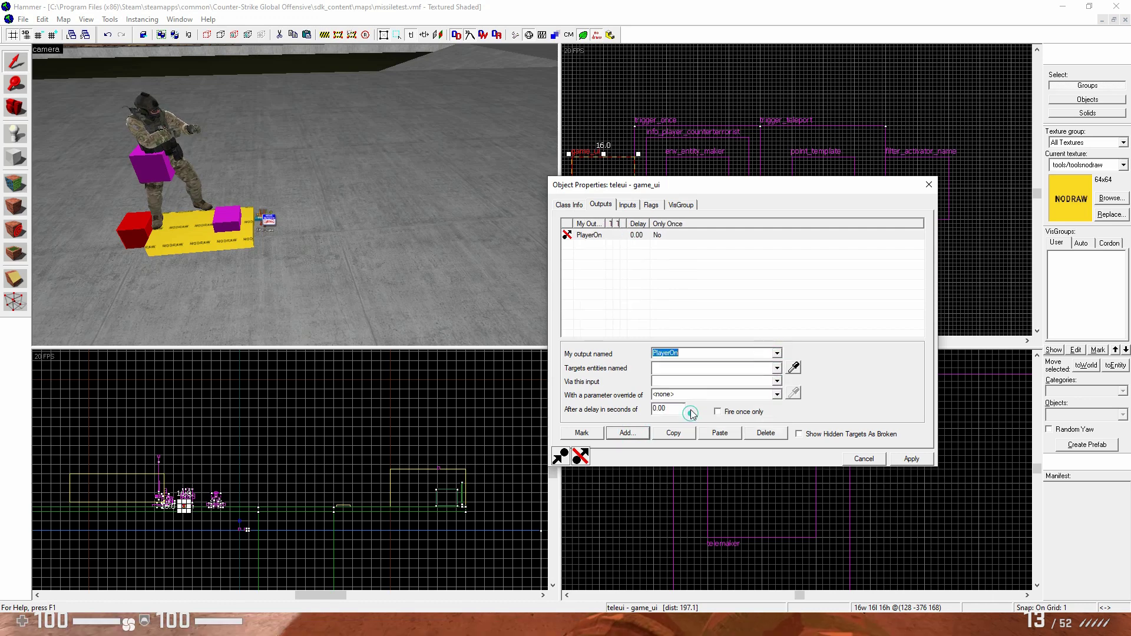
pyautogui.click(692, 370)
pyautogui.write('!act')
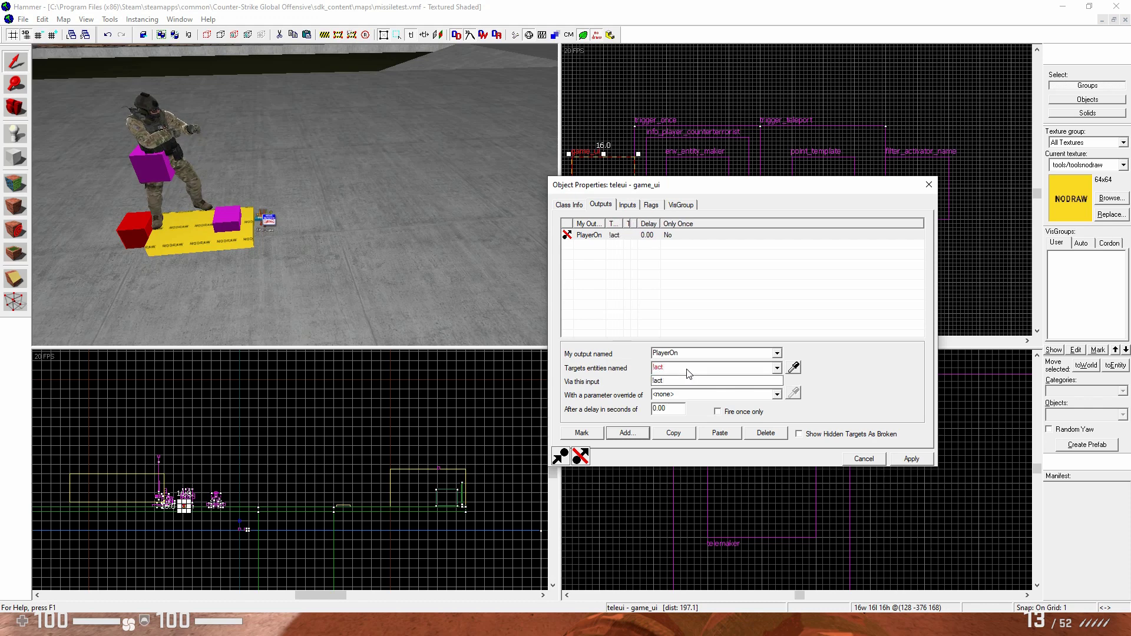
pyautogui.write('ivator')
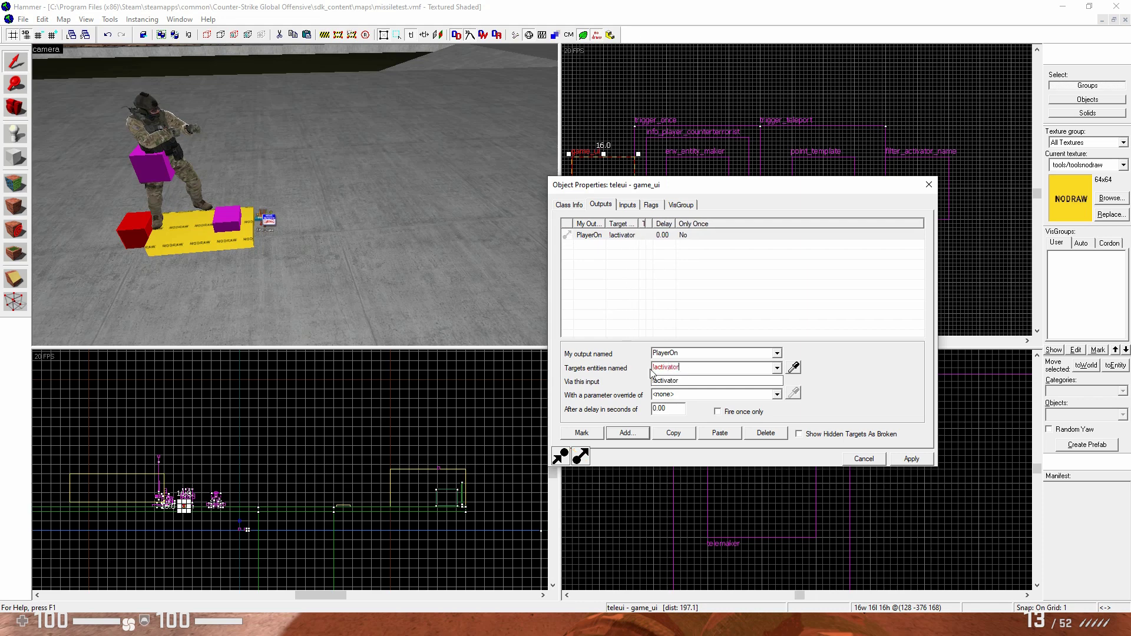
# Step: Make the PlayerOn output send AddOutput with the parameter "targetname teleplayer", and apply the change
pyautogui.click(666, 379)
pyautogui.write('Add')
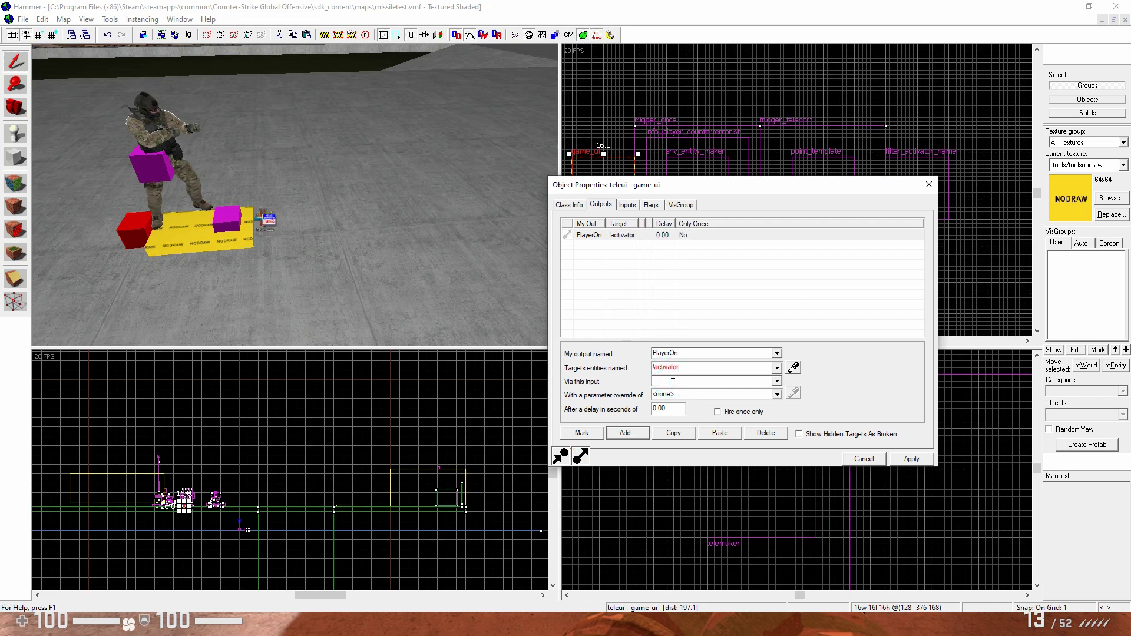
pyautogui.write('Output')
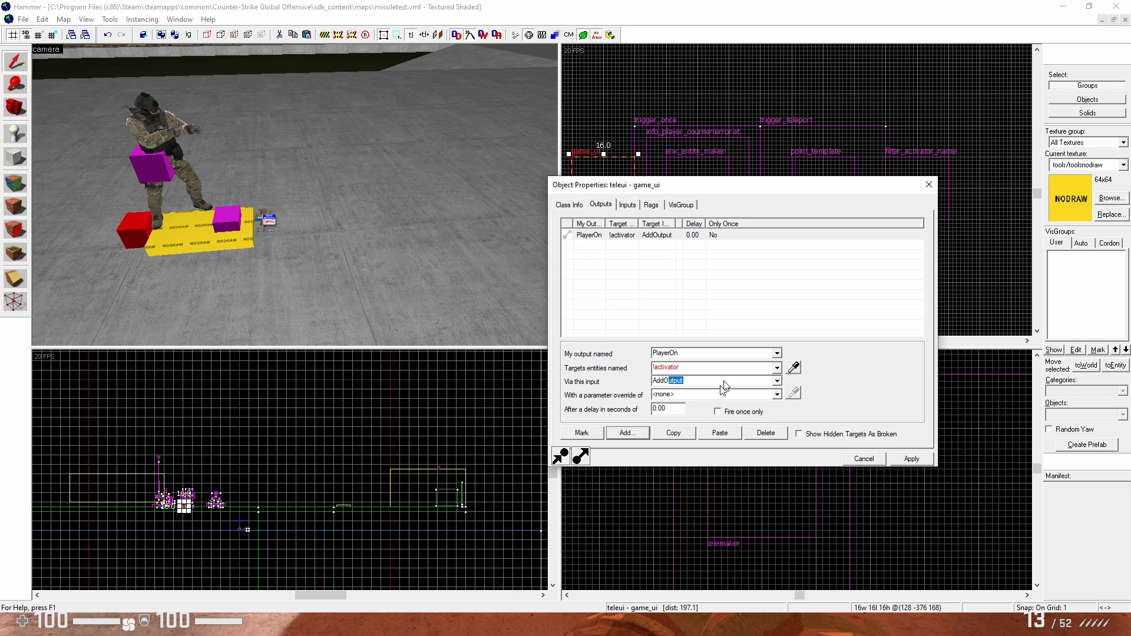
pyautogui.click(713, 394)
pyautogui.write('targe')
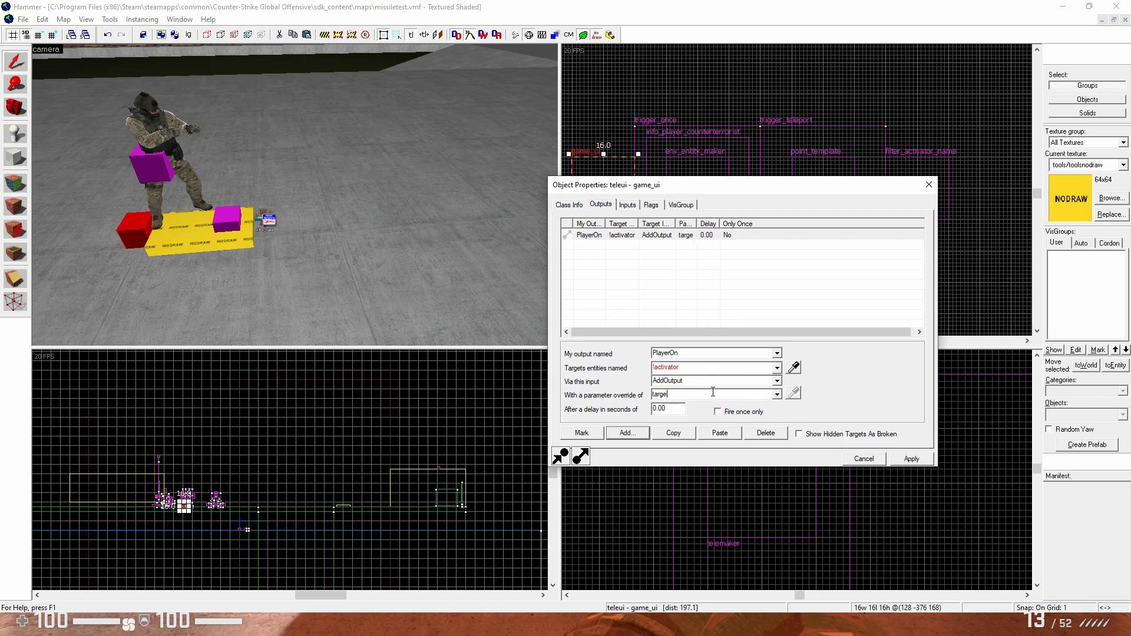
pyautogui.write('tname teleplayer')
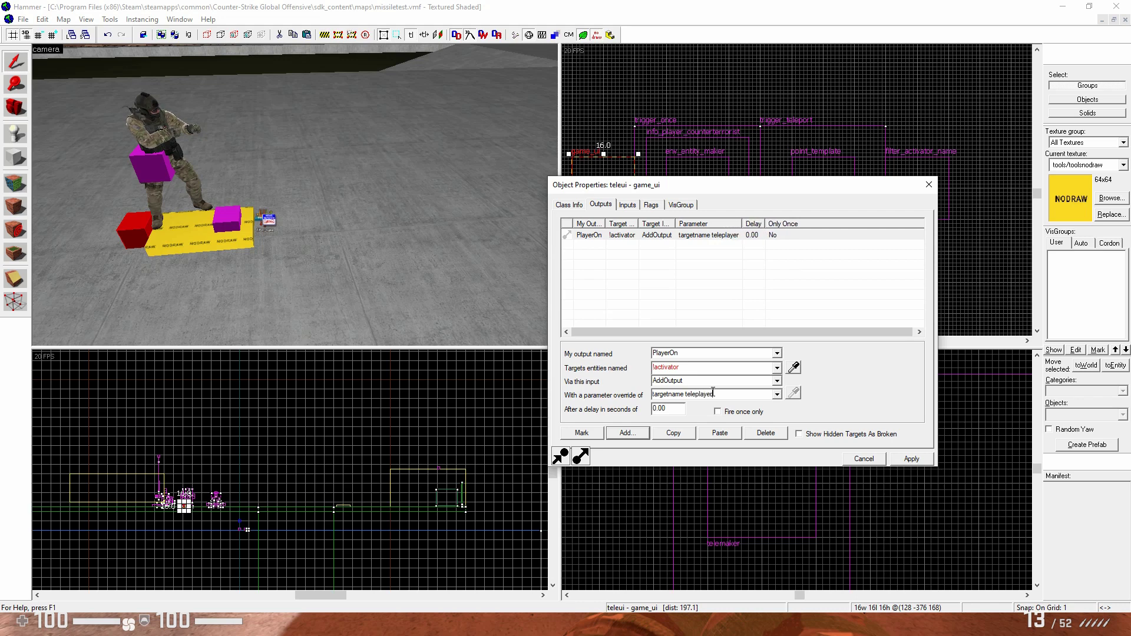
pyautogui.click(716, 396)
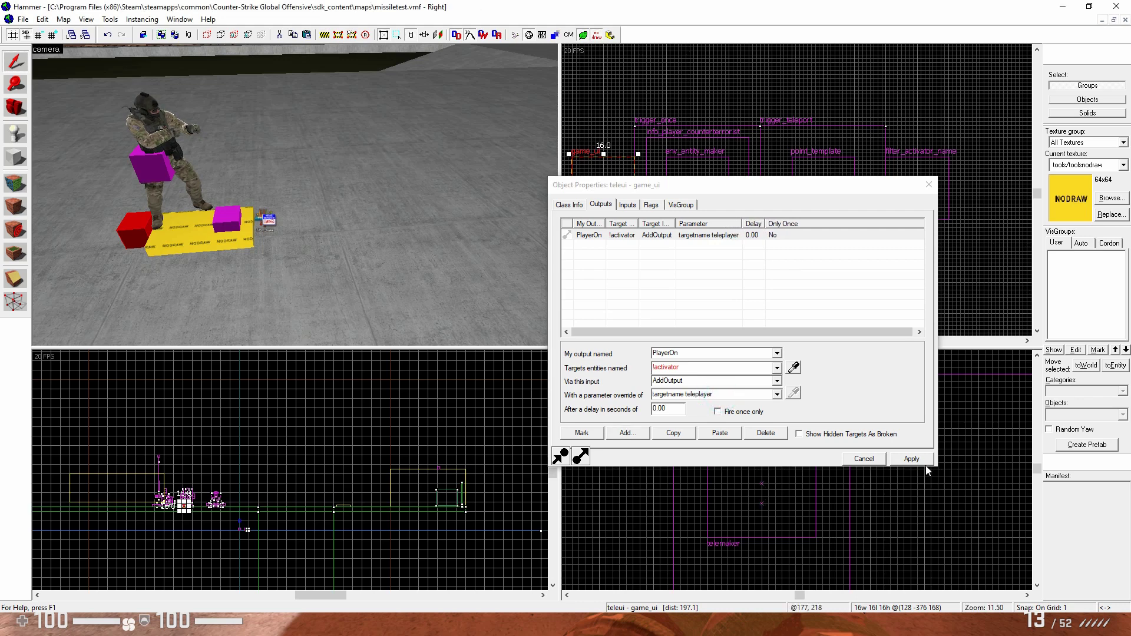
pyautogui.click(903, 462)
pyautogui.click(681, 238)
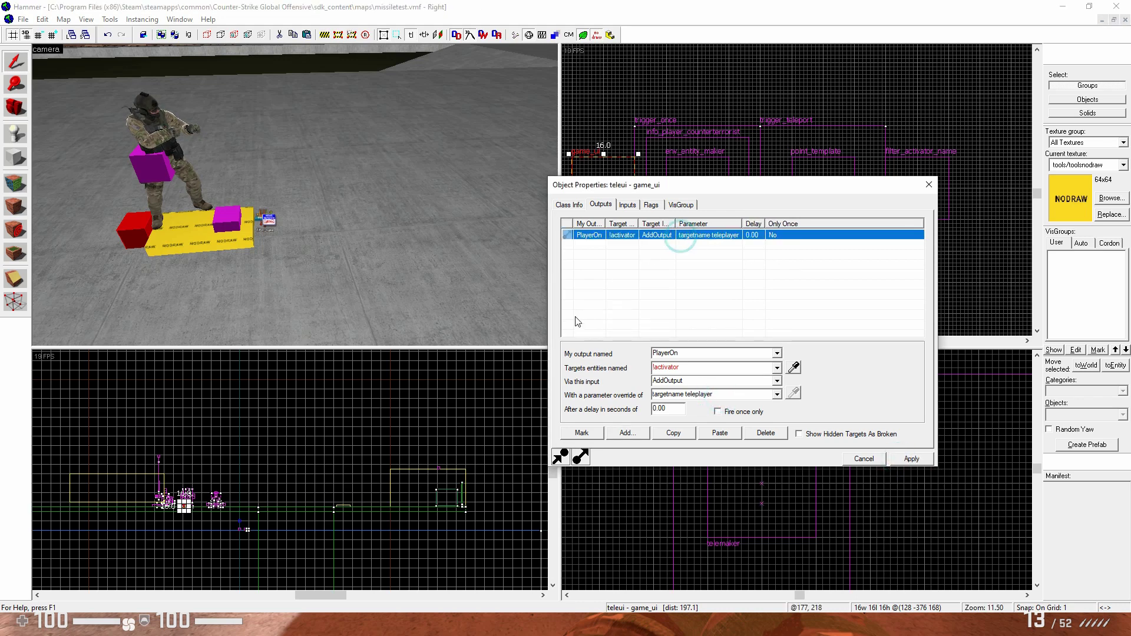
pyautogui.click(574, 479)
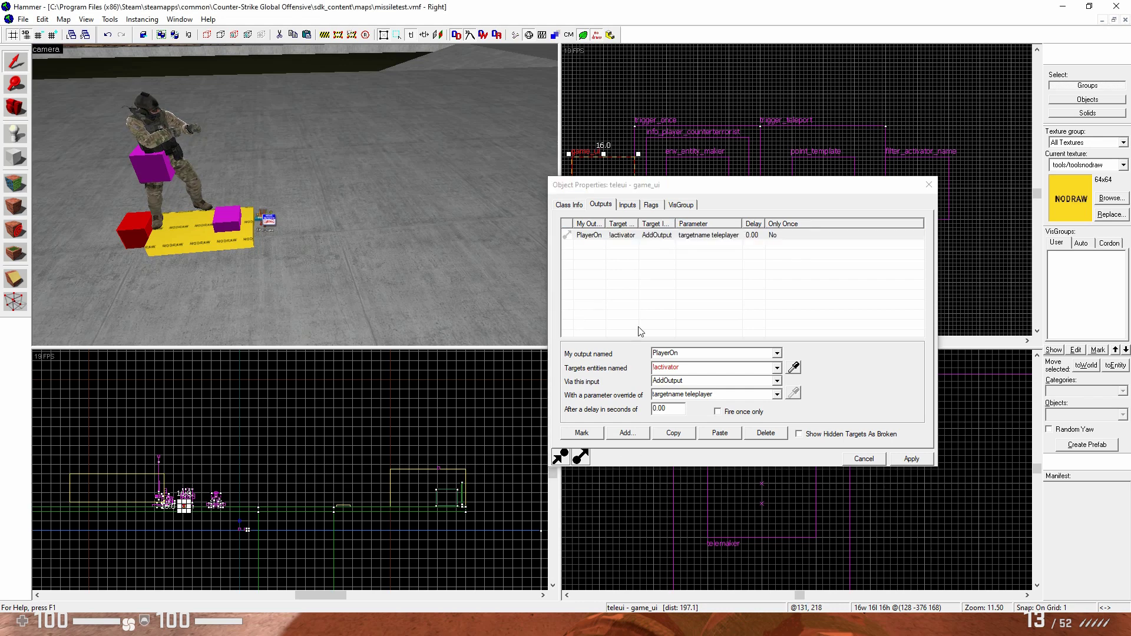
# Step: Duplicate teleui's PlayerOn output and set the copy's delay to 0.01 seconds
pyautogui.click(646, 239)
pyautogui.click(673, 433)
pyautogui.click(720, 433)
pyautogui.click(633, 245)
pyautogui.click(674, 408)
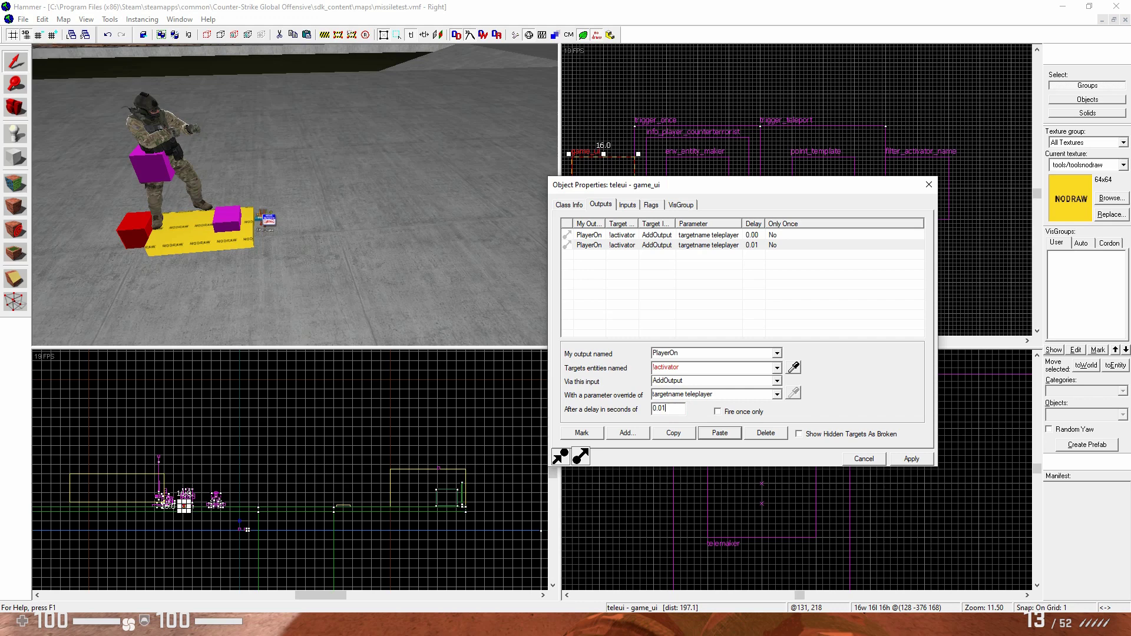
# Step: Retarget the duplicated PlayerOn output to telemaker with the SetParent input
pyautogui.doubleClick(693, 366)
pyautogui.click(793, 366)
pyautogui.click(155, 159)
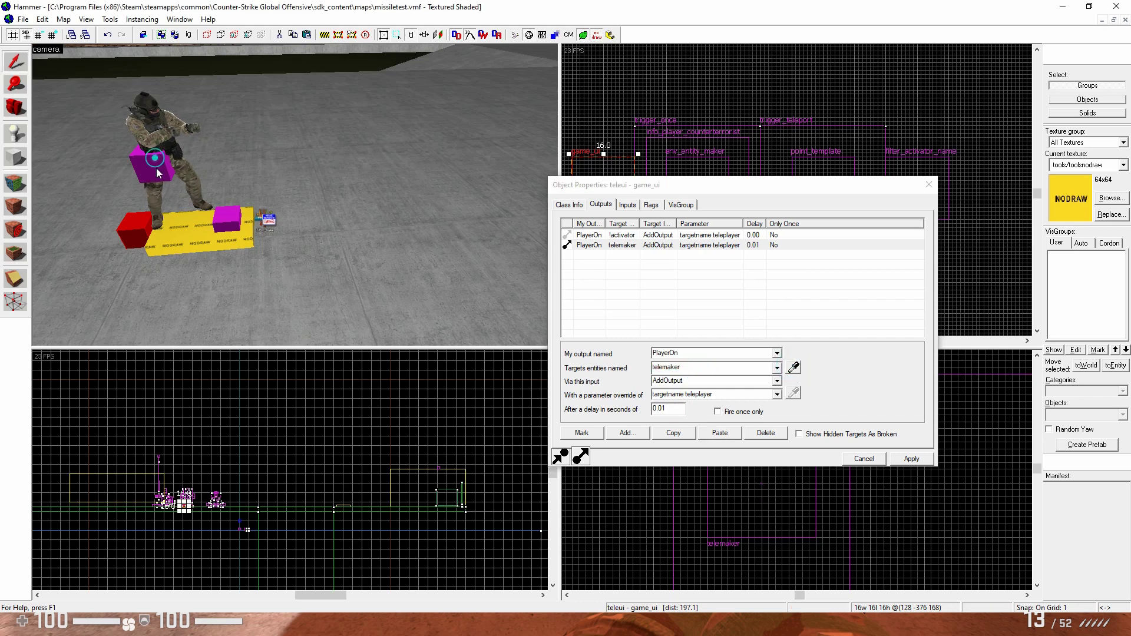
pyautogui.click(697, 380)
pyautogui.write('SetParent')
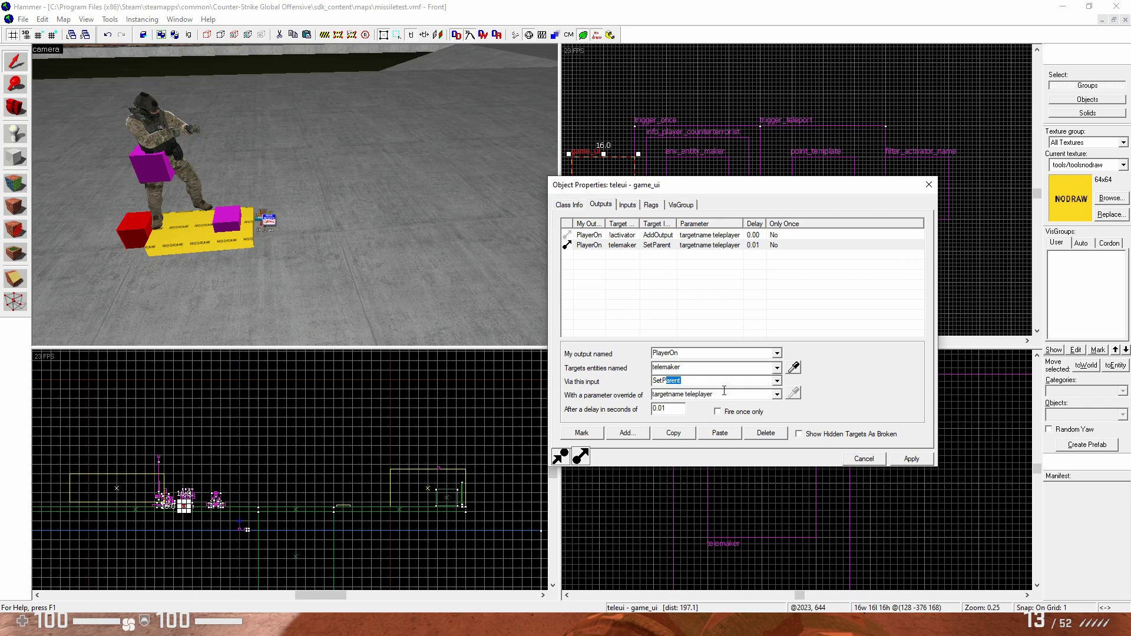
pyautogui.press('Tab')
# Step: Shorten the SetParent output's parameter to teleplayer, then apply and close teleui's properties
pyautogui.click(685, 395)
pyautogui.press('BackSpace')
pyautogui.press('BackSpace')
pyautogui.press('BackSpace')
pyautogui.press('BackSpace')
pyautogui.press('BackSpace')
pyautogui.press('BackSpace')
pyautogui.press('BackSpace')
pyautogui.press('BackSpace')
pyautogui.press('BackSpace')
pyautogui.press('BackSpace')
pyautogui.press('BackSpace')
pyautogui.click(919, 460)
pyautogui.click(929, 185)
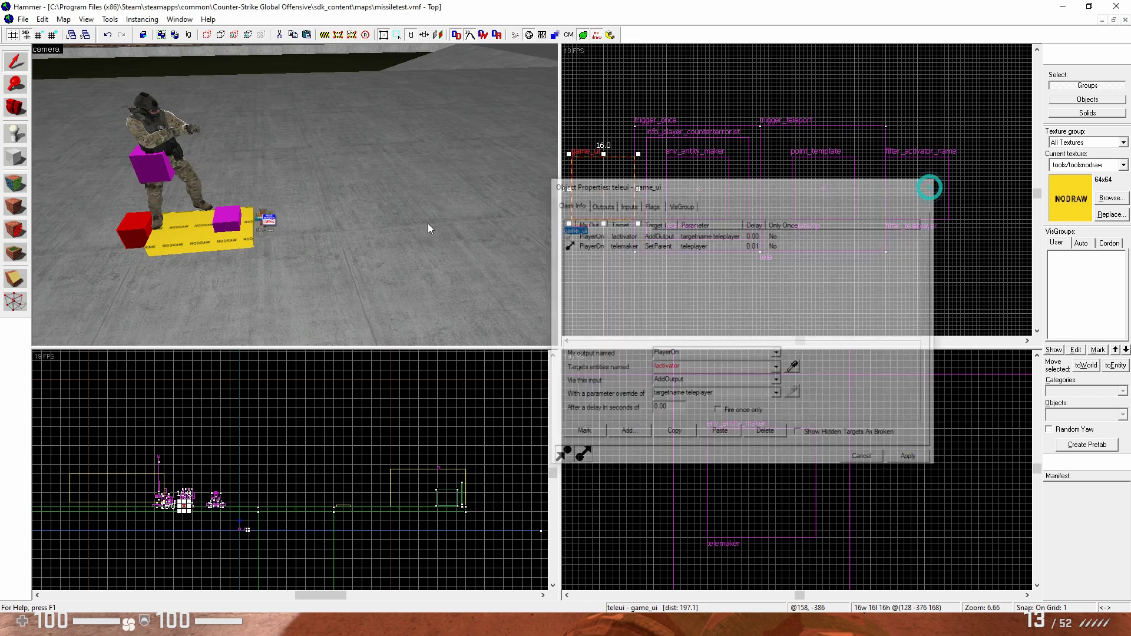
pyautogui.click(153, 156)
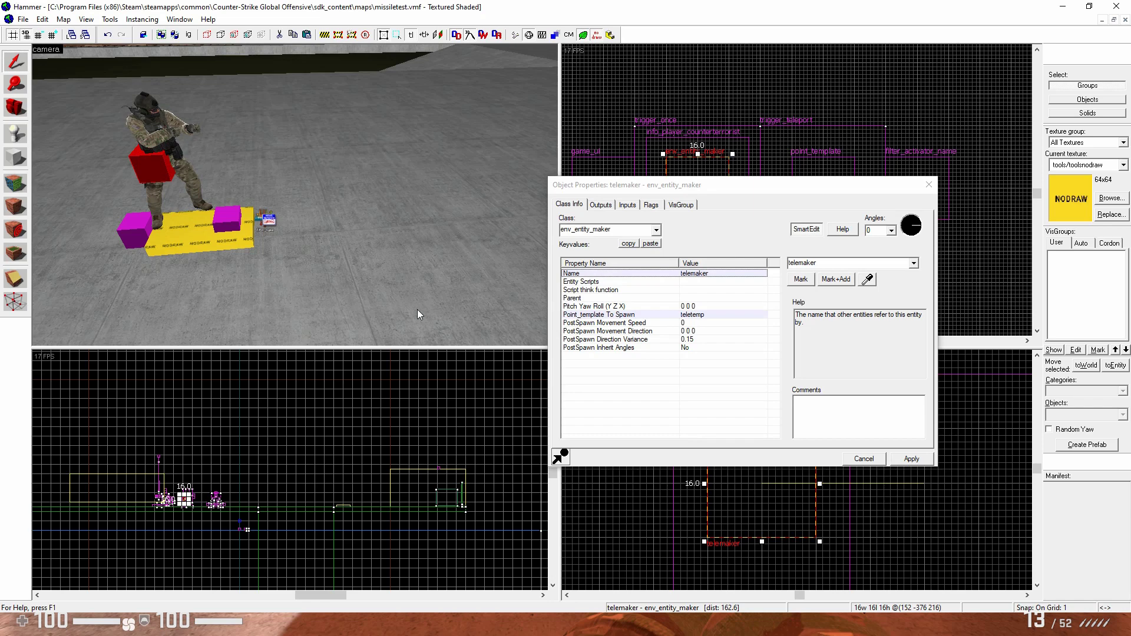
pyautogui.click(928, 185)
pyautogui.click(160, 134)
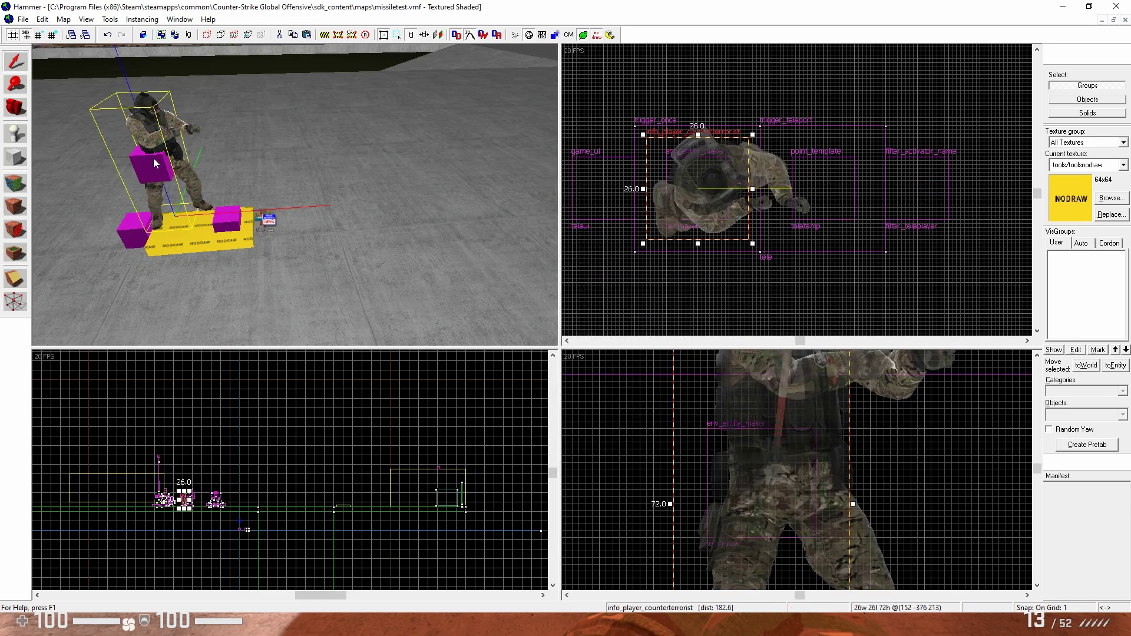
pyautogui.click(153, 158)
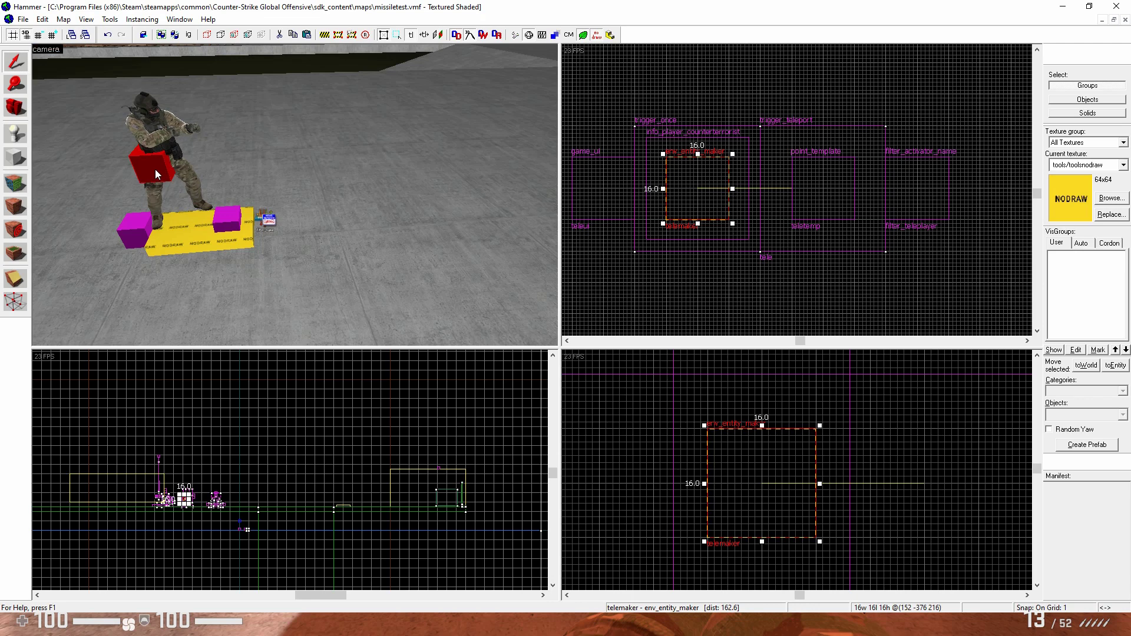
# Step: Add a PressedAttack output to teleui that sends ForceSpawn to telemaker with a 0.00 delay
pyautogui.doubleClick(132, 224)
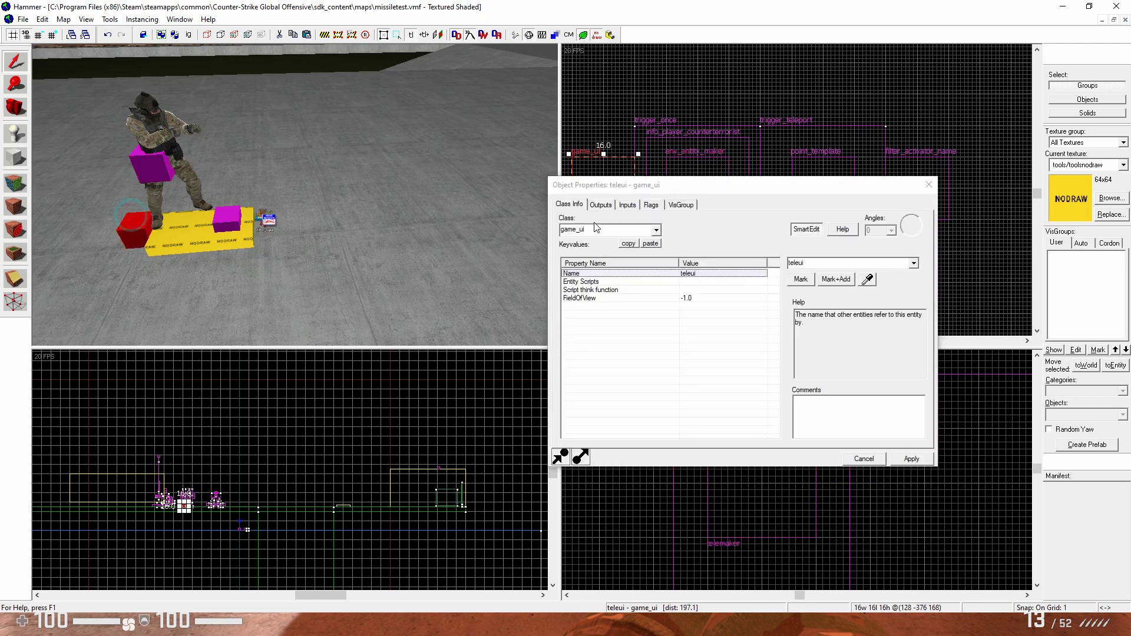
pyautogui.click(601, 205)
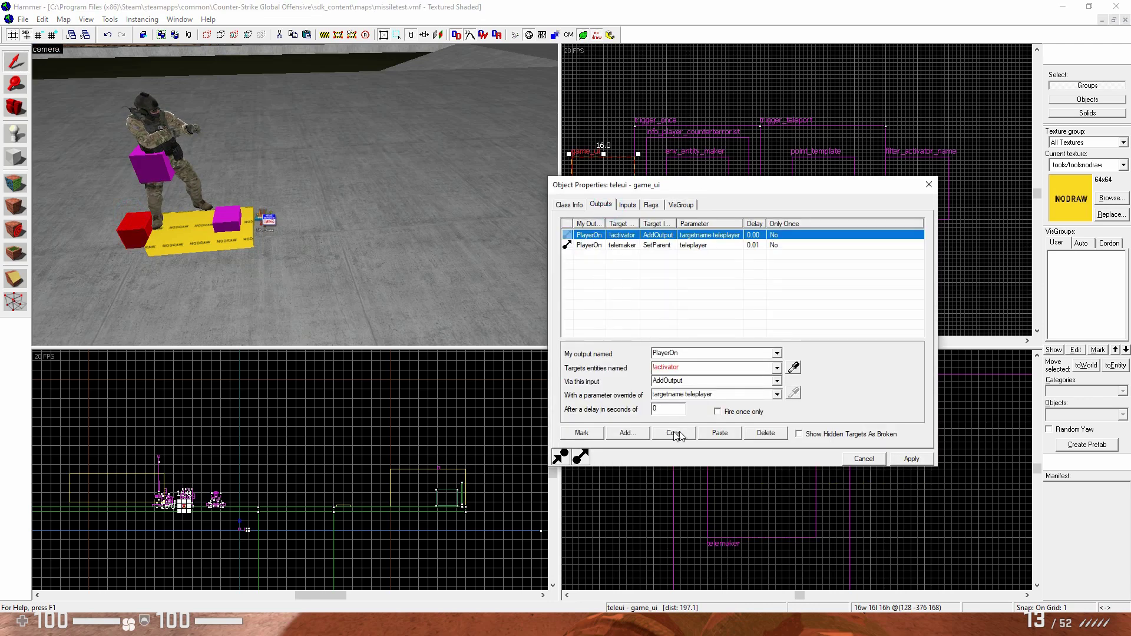
pyautogui.click(629, 433)
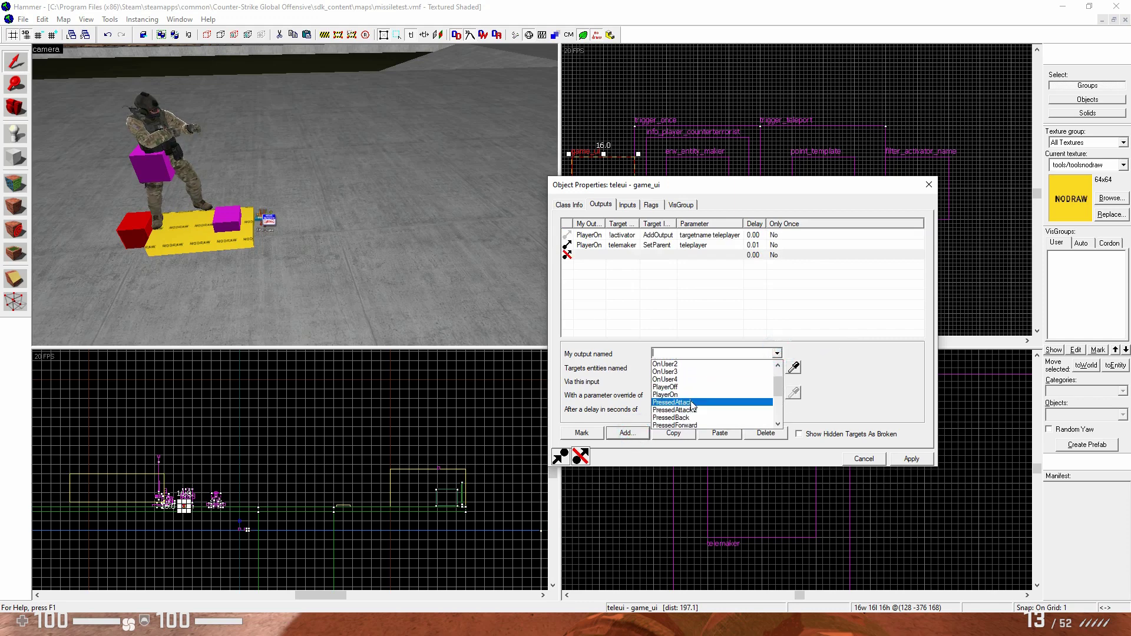
pyautogui.click(692, 403)
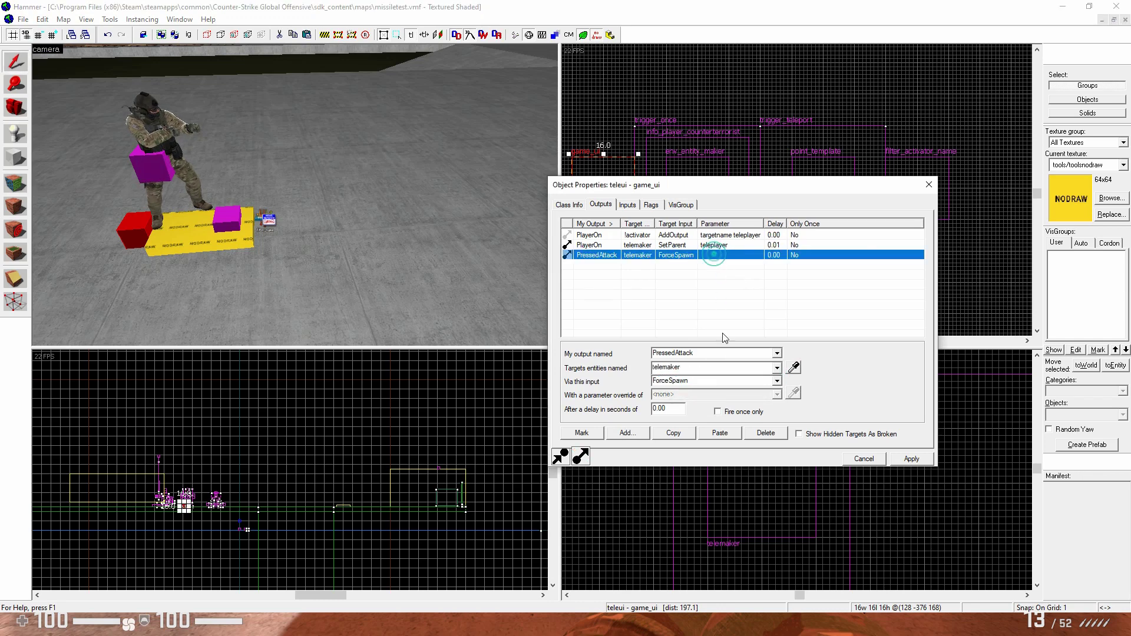
# Step: Duplicate the PressedAttack output, change the copy to send Kill to tele, then apply and close the properties
pyautogui.click(720, 435)
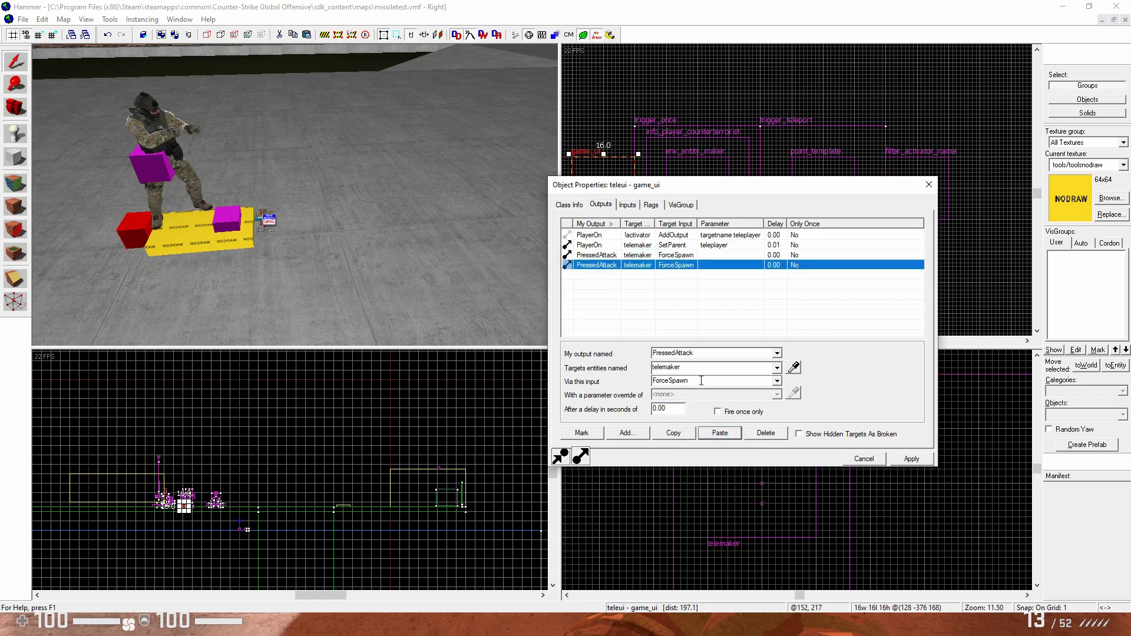
pyautogui.click(793, 367)
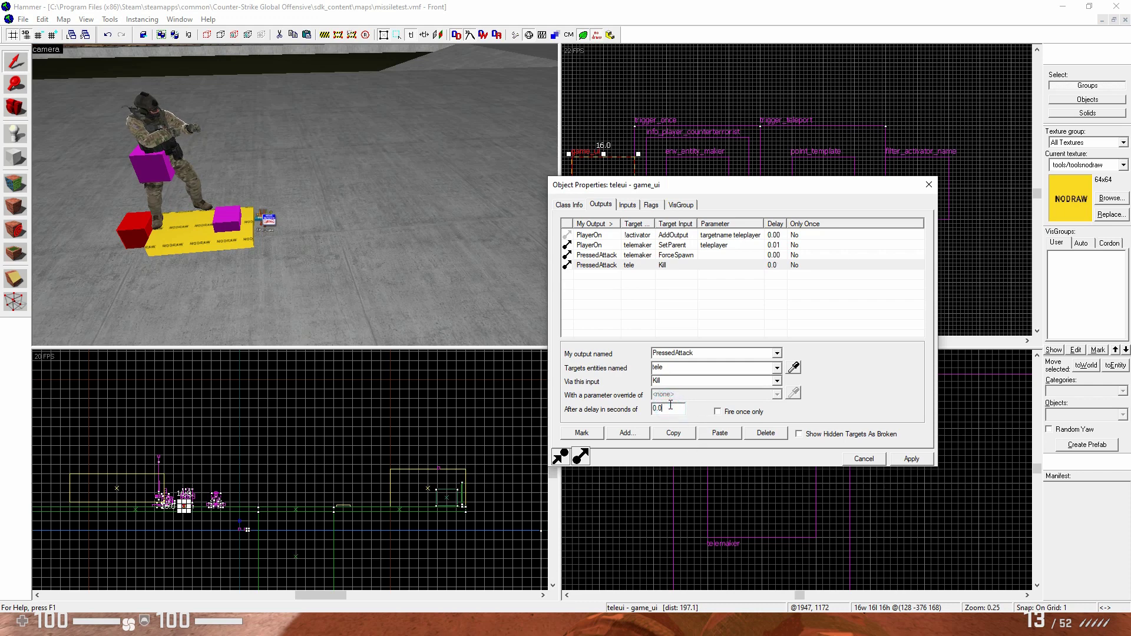
pyautogui.click(911, 459)
pyautogui.click(929, 185)
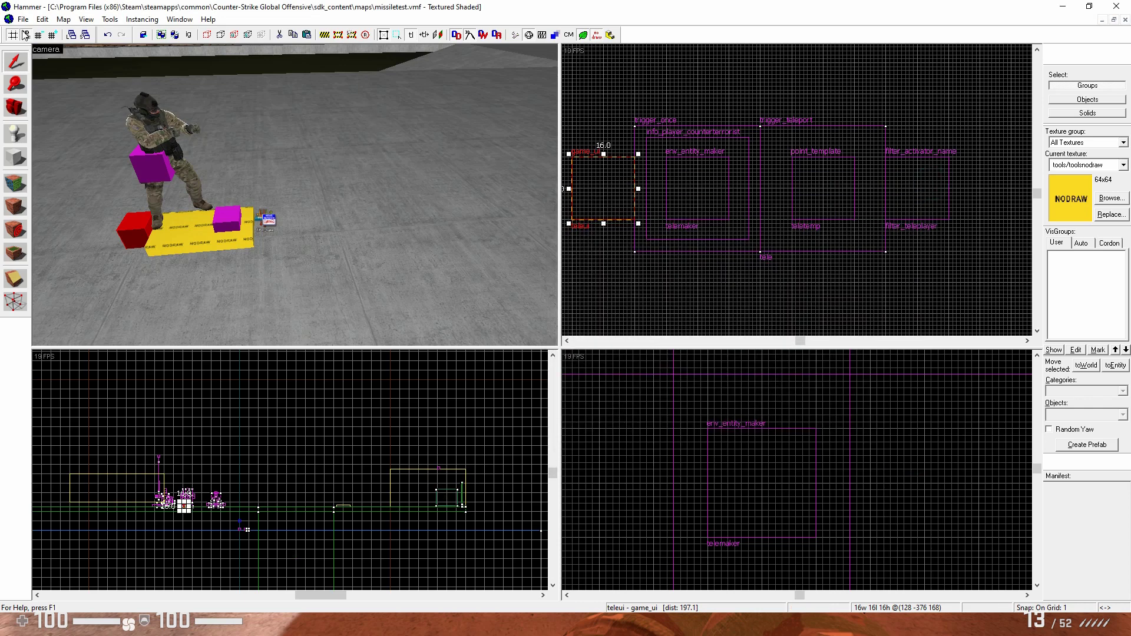
# Step: Save the map, then compile it and run it in the game
pyautogui.click(23, 20)
pyautogui.click(80, 73)
pyautogui.click(22, 19)
pyautogui.click(52, 162)
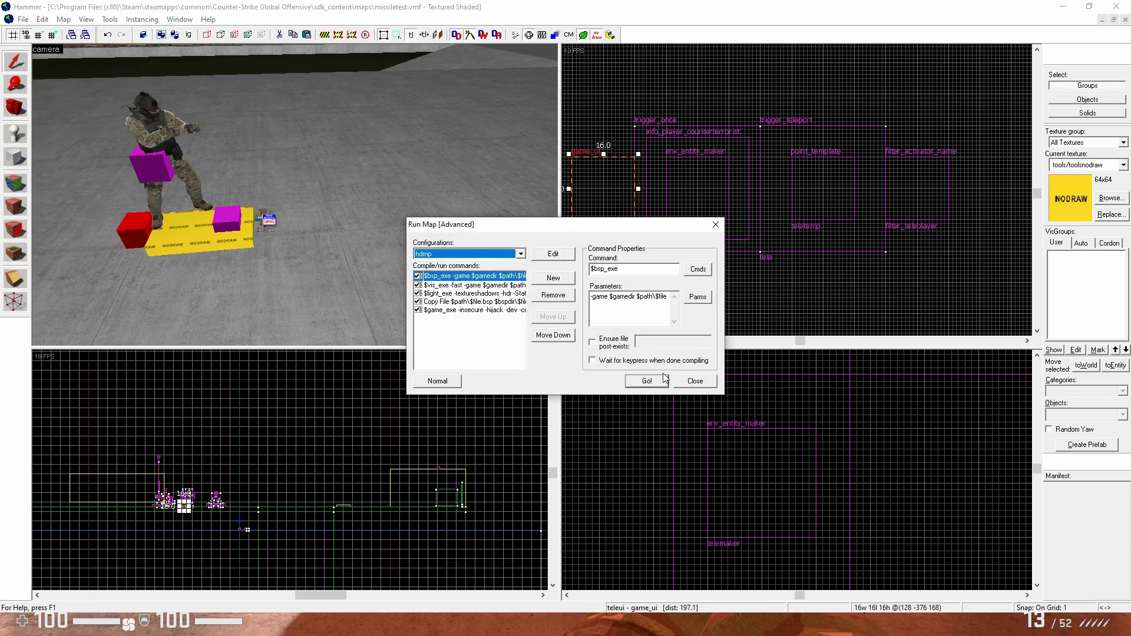
pyautogui.click(647, 382)
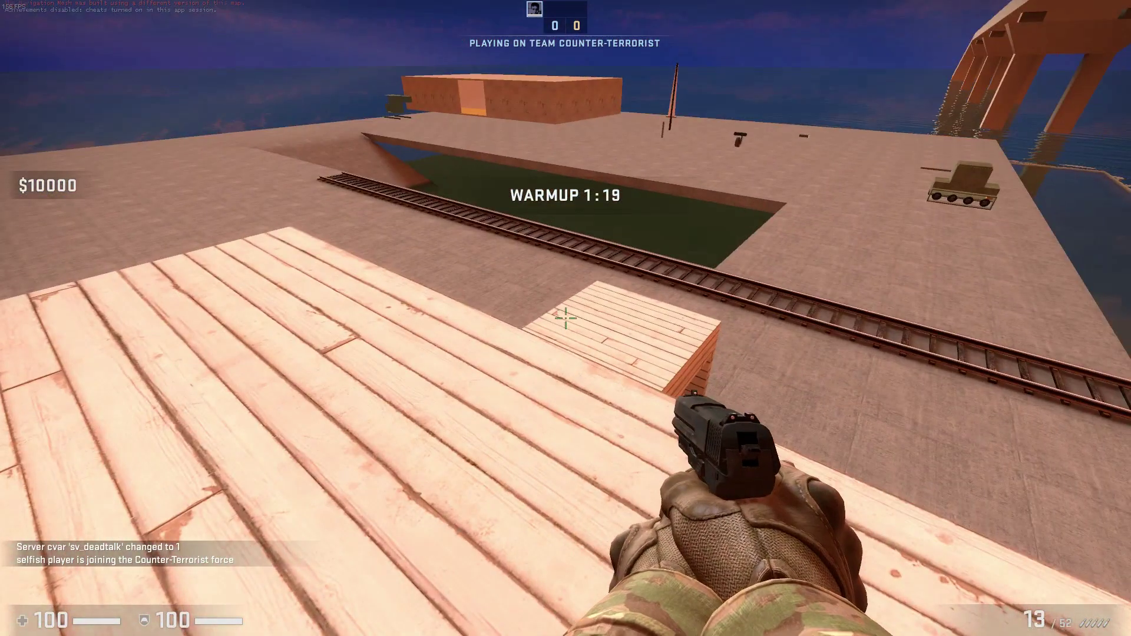
# Step: Equip the knife and test the attack-triggered teleport in the game around the plank building
pyautogui.press('3')
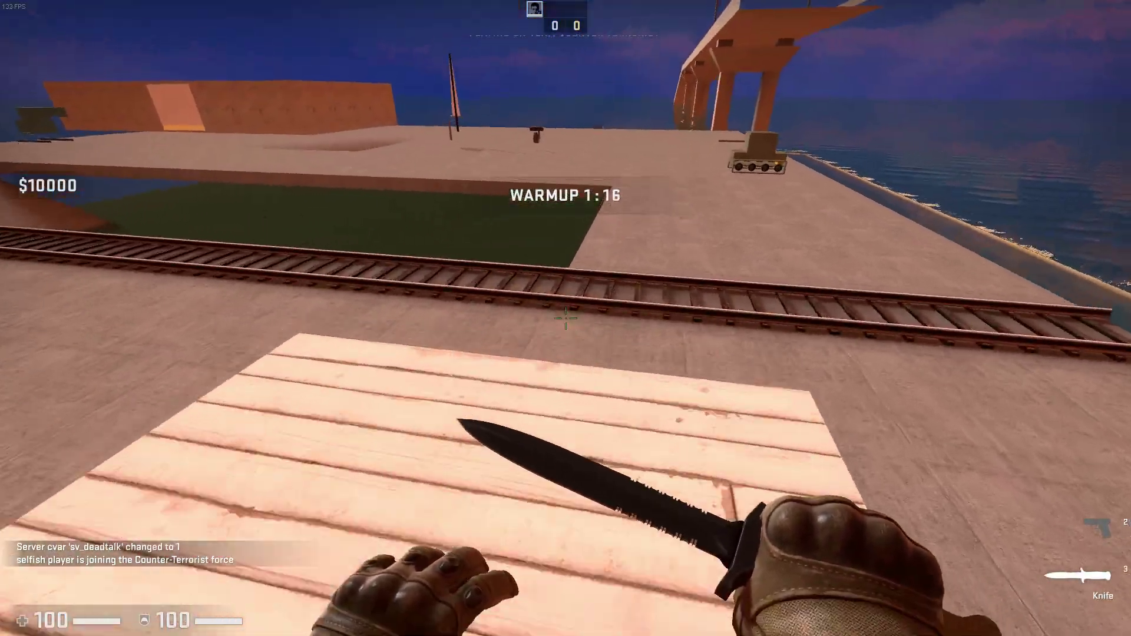
pyautogui.press('w')
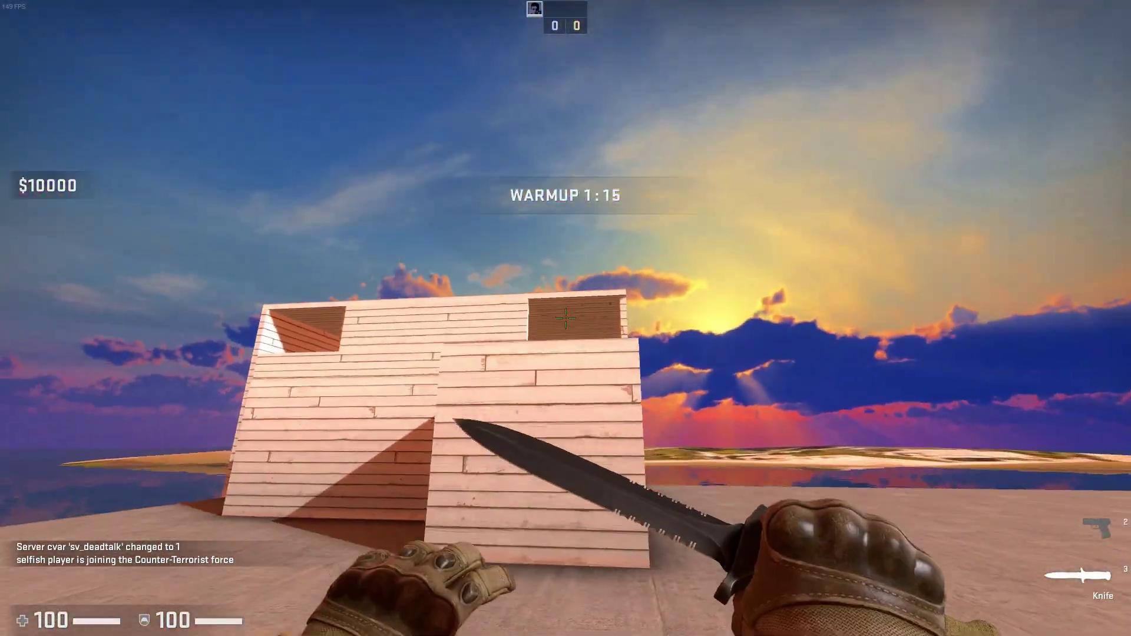
pyautogui.click(565, 318)
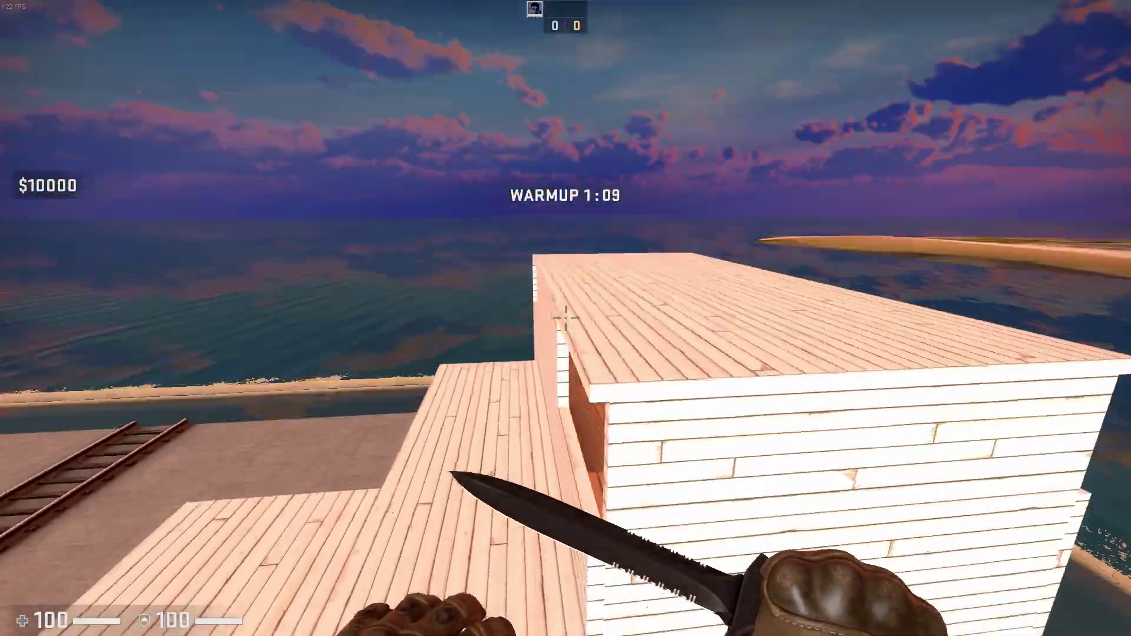
pyautogui.middleClick(566, 318)
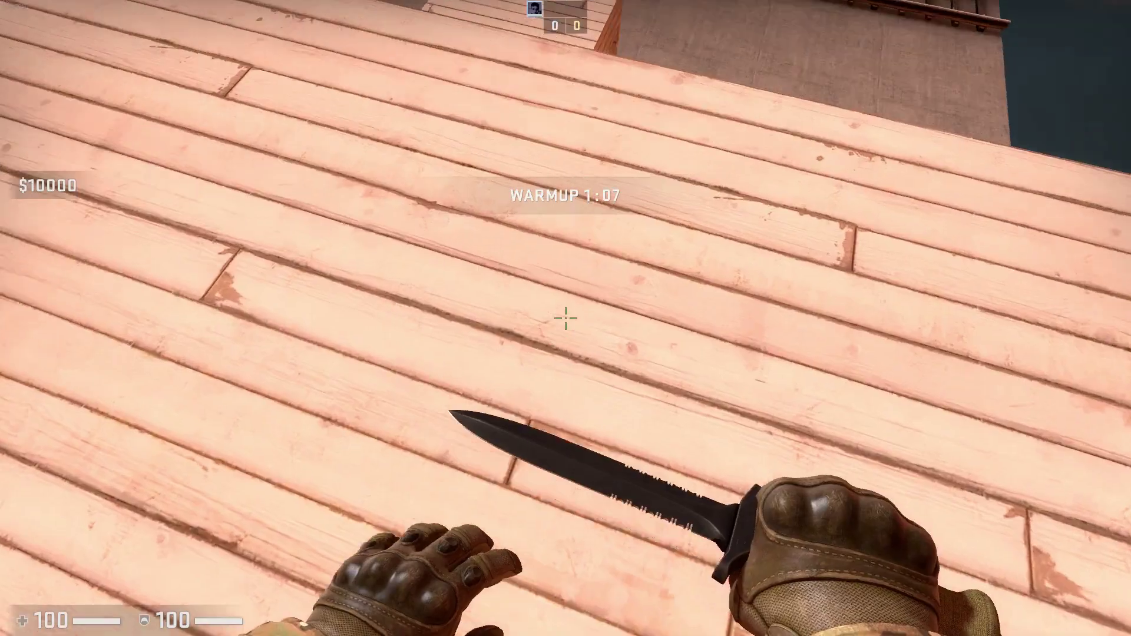
pyautogui.click(566, 318)
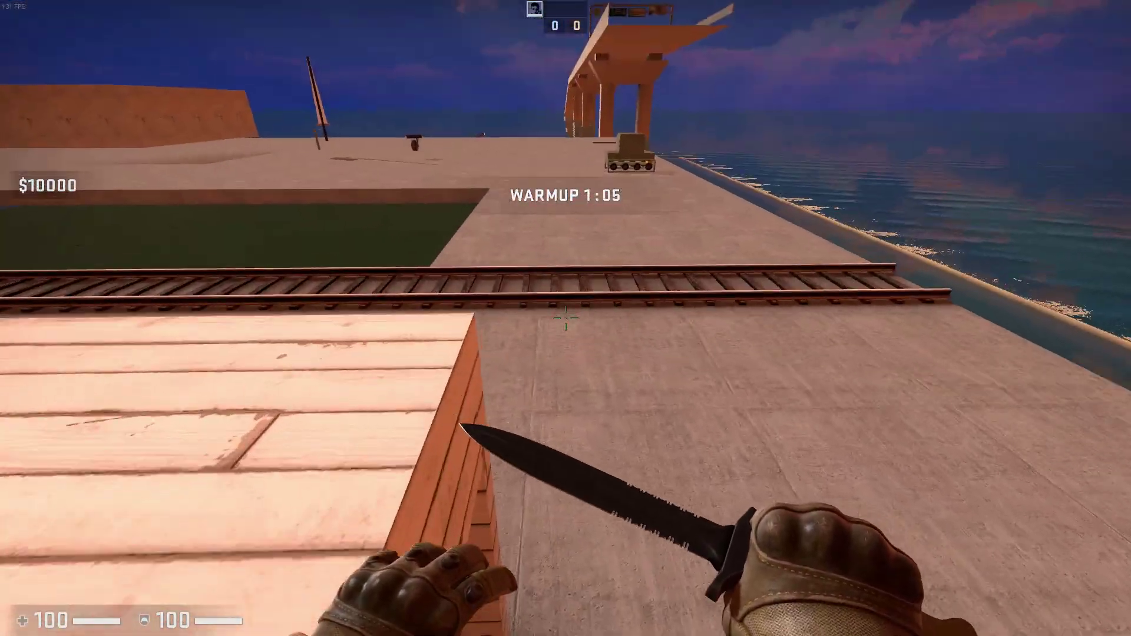
# Step: Switch back to Hammer and move the telet entity from the plank building to 373 -378 424, beside the teleport entities
pyautogui.press('super')
pyautogui.click(22, 61)
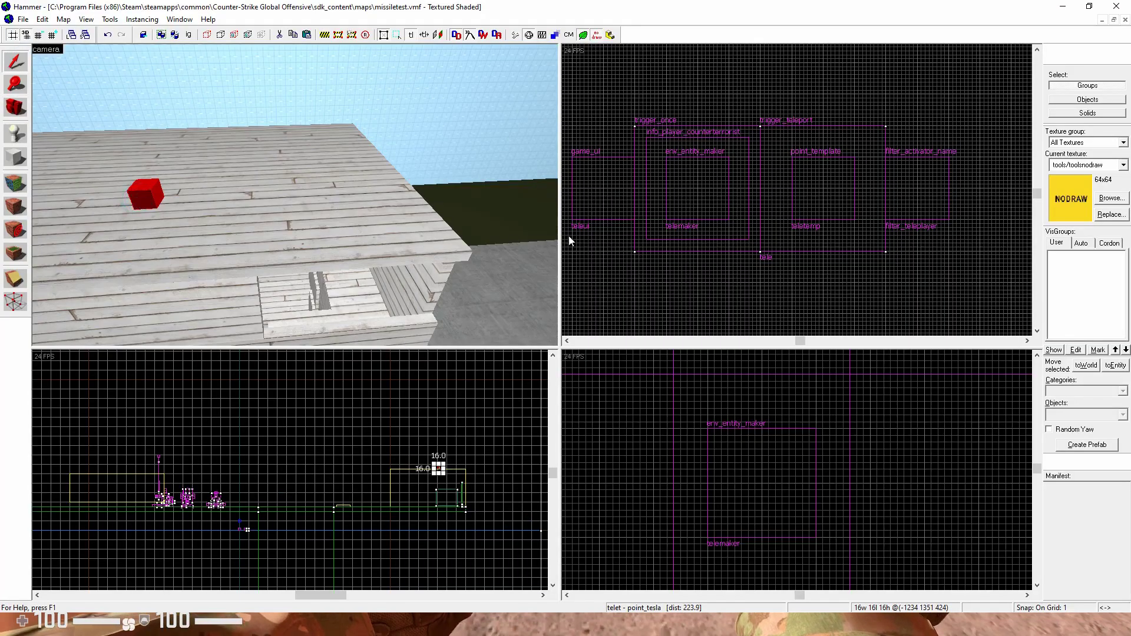
pyautogui.scroll(-20, 745, 157)
pyautogui.scroll(15, 743, 203)
pyautogui.scroll(6, 703, 254)
pyautogui.scroll(-12, 718, 177)
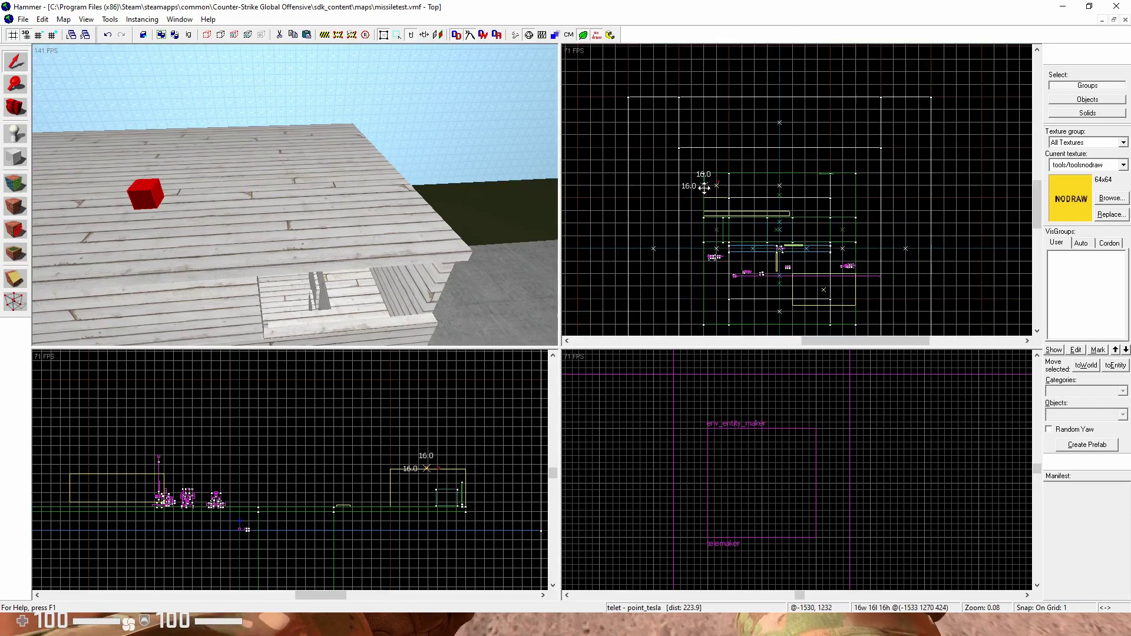
pyautogui.scroll(3, 706, 217)
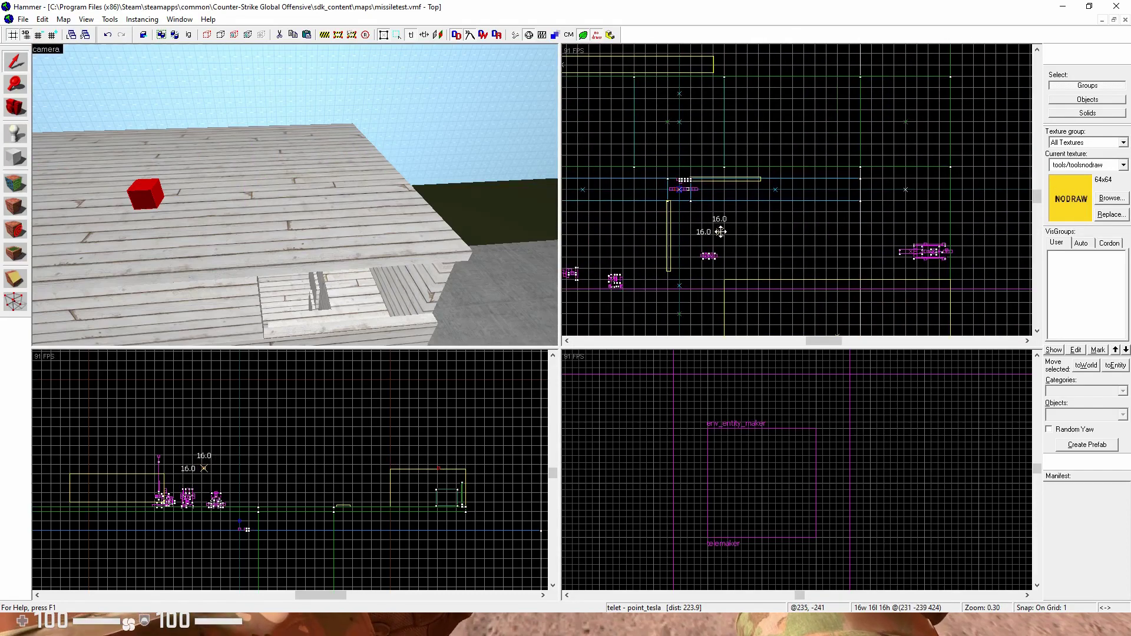
pyautogui.moveTo(688, 194); pyautogui.dragTo(662, 266)
pyautogui.scroll(3, 636, 266)
pyautogui.scroll(-3, 635, 266)
pyautogui.press('w')
pyautogui.press('z')
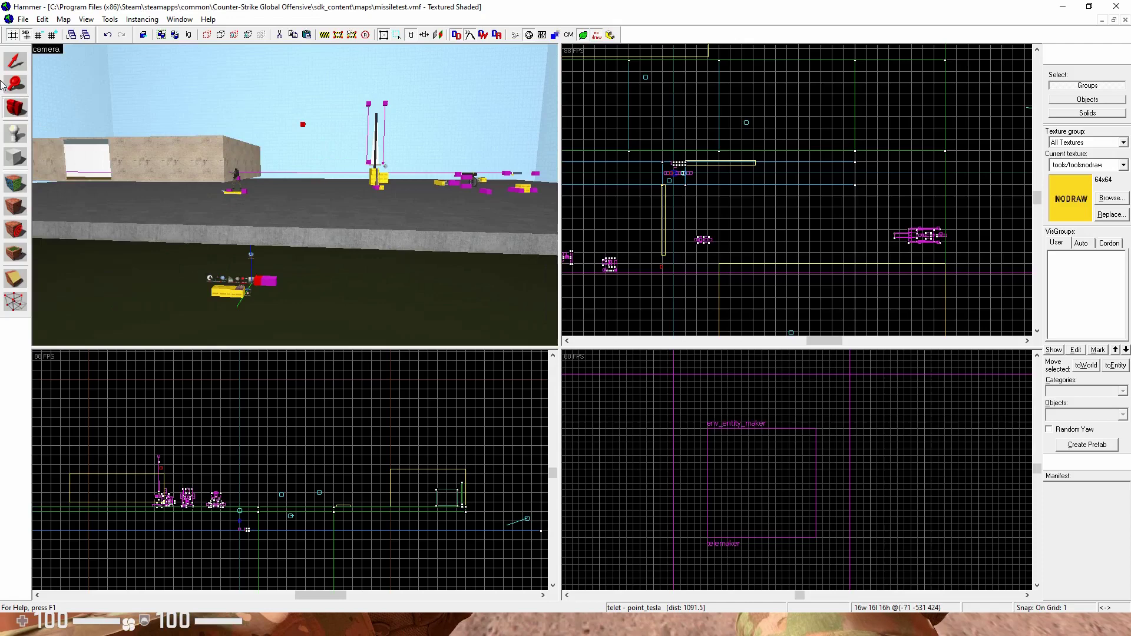
pyautogui.press('s')
pyautogui.press('a')
pyautogui.press('w')
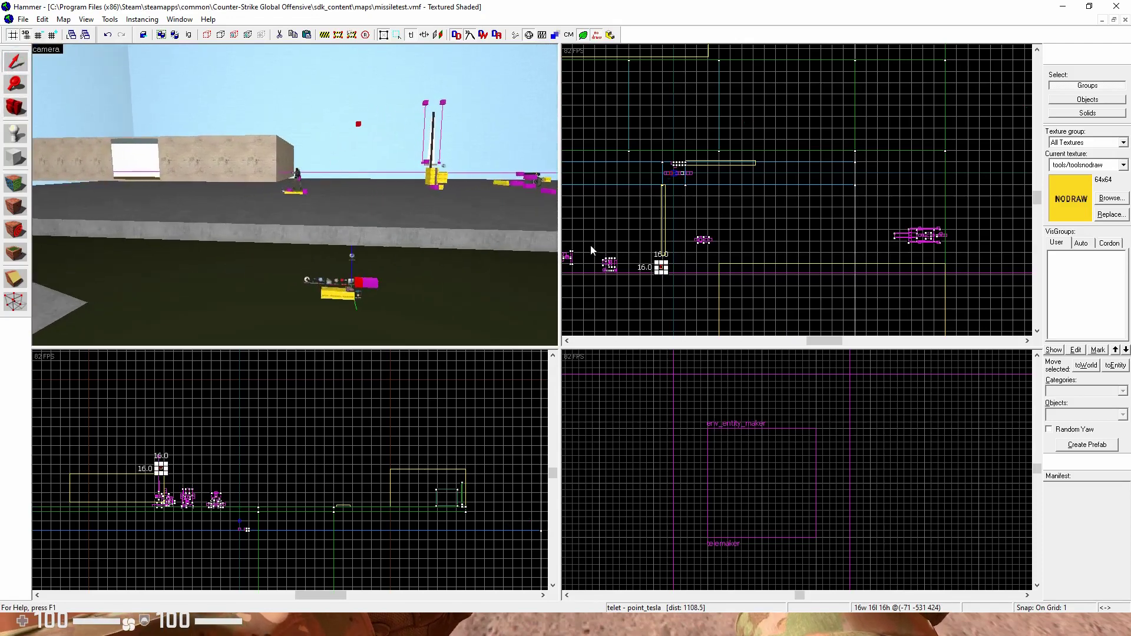
pyautogui.scroll(6, 652, 287)
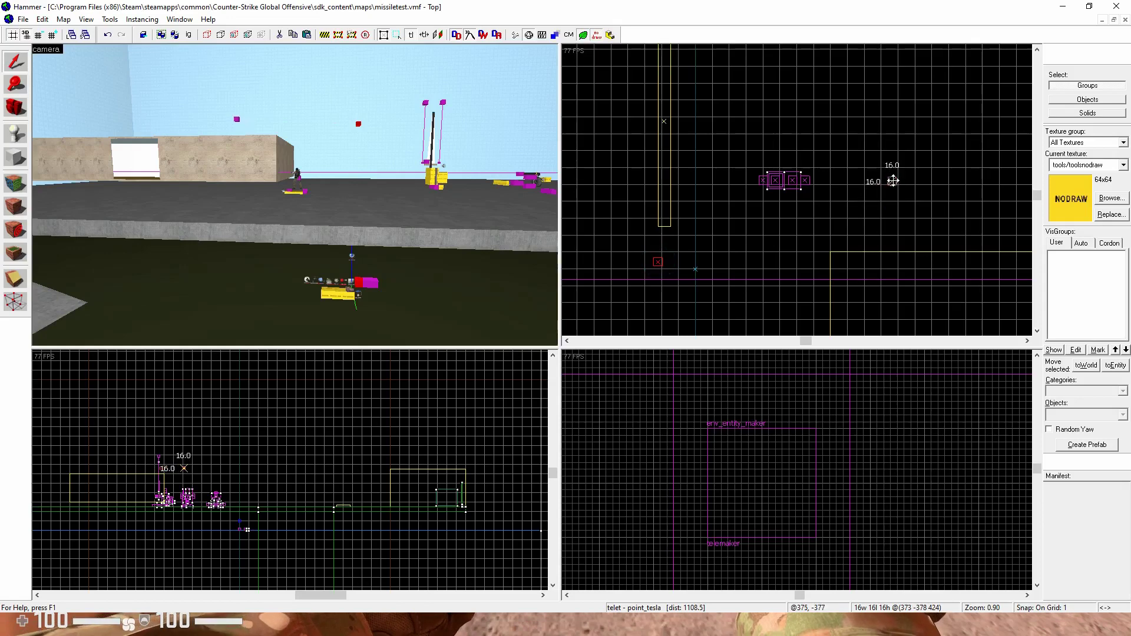
pyautogui.click(10, 110)
# Step: Duplicate teleui's PlayerOn SetParent output, retarget the copy from telemaker to telet, then apply and close the properties
pyautogui.press('w')
pyautogui.moveTo(203, 188); pyautogui.dragTo(294, 194)
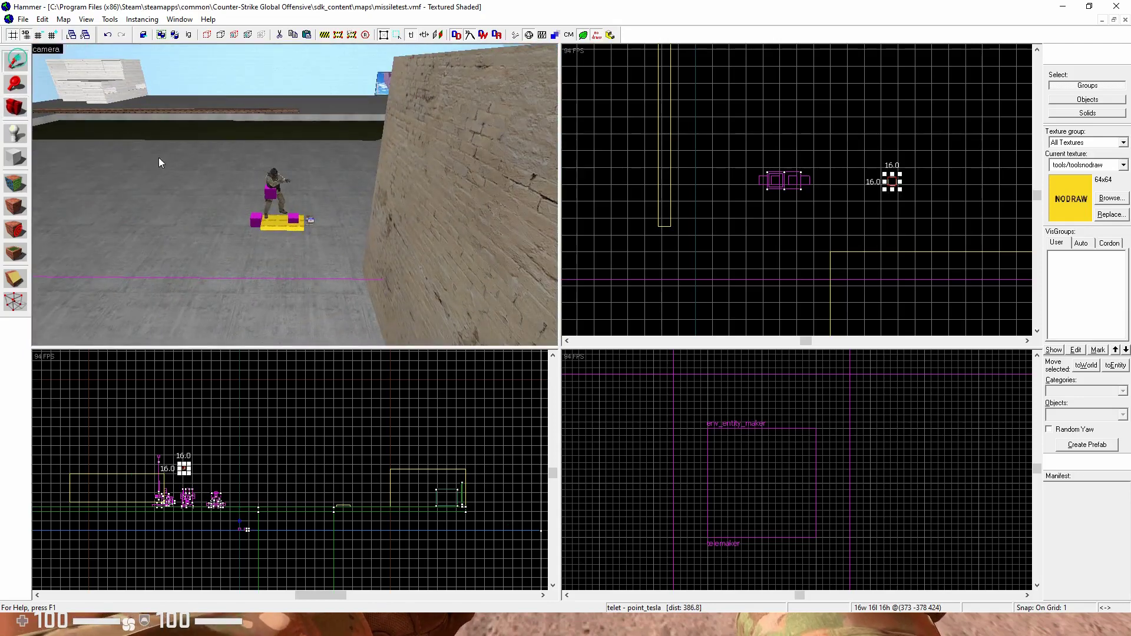
pyautogui.scroll(3, 254, 191)
pyautogui.doubleClick(227, 230)
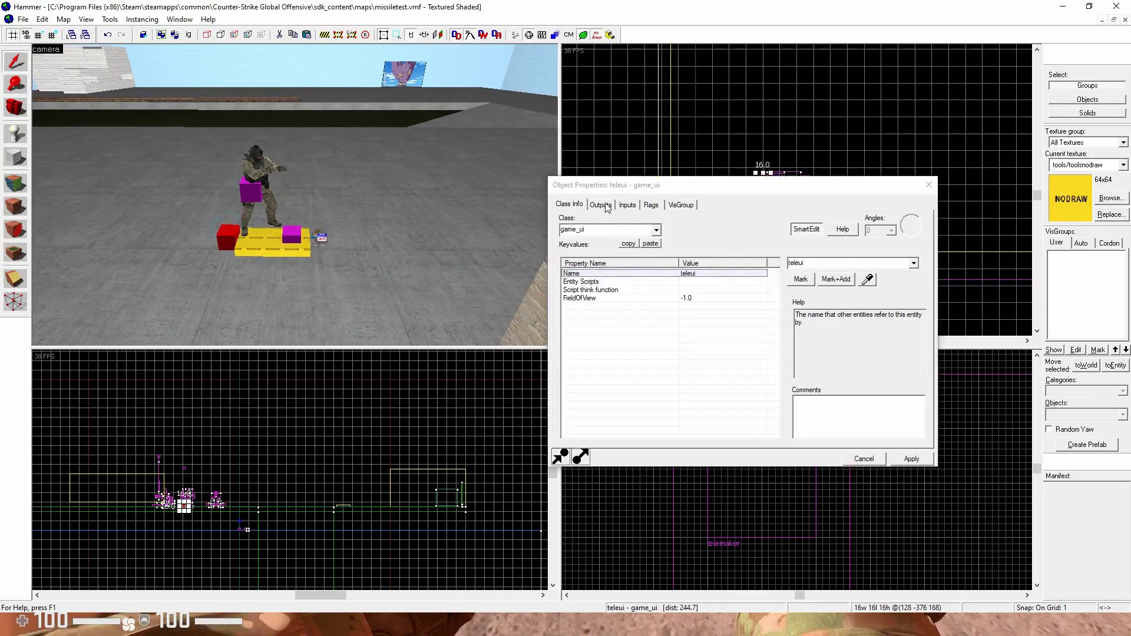
pyautogui.click(602, 205)
pyautogui.click(712, 246)
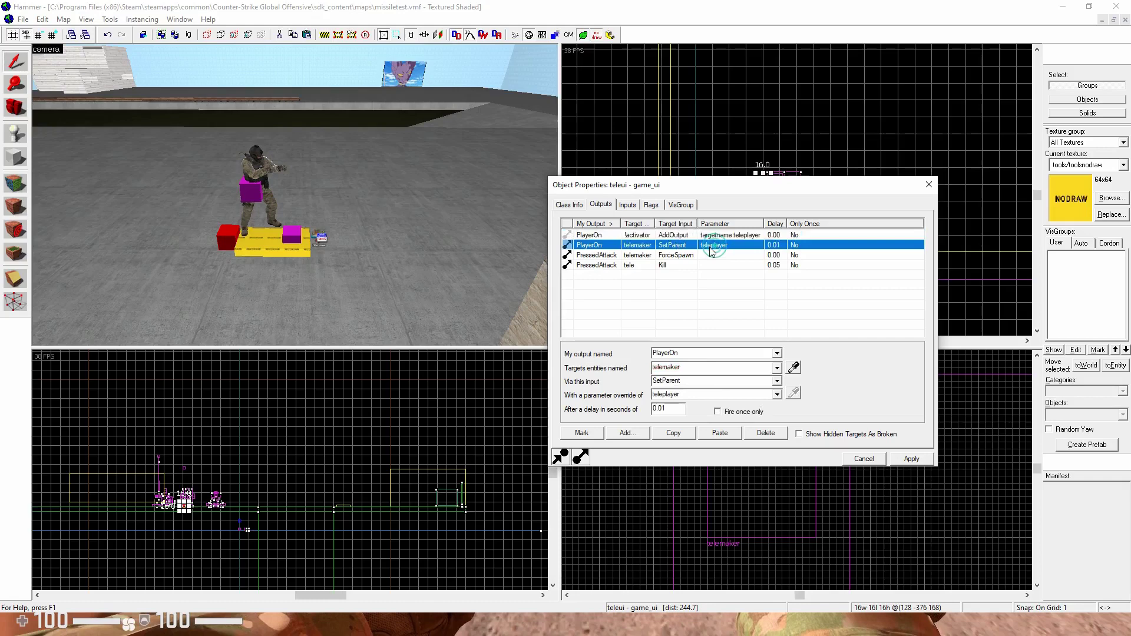
pyautogui.click(736, 433)
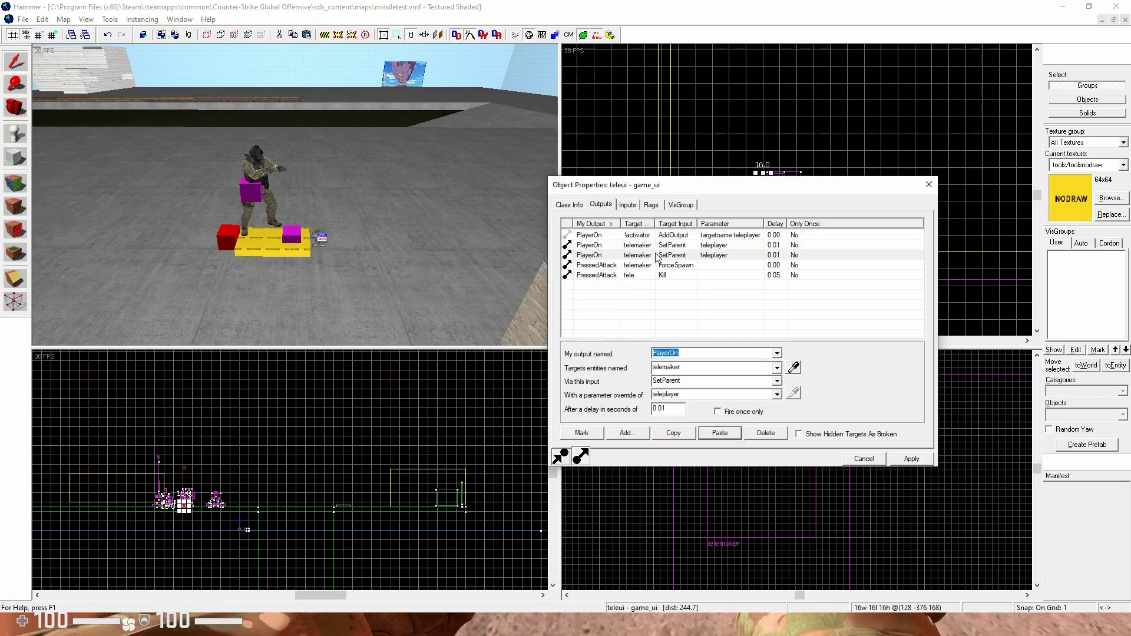
pyautogui.click(793, 372)
pyautogui.scroll(-12, 304, 179)
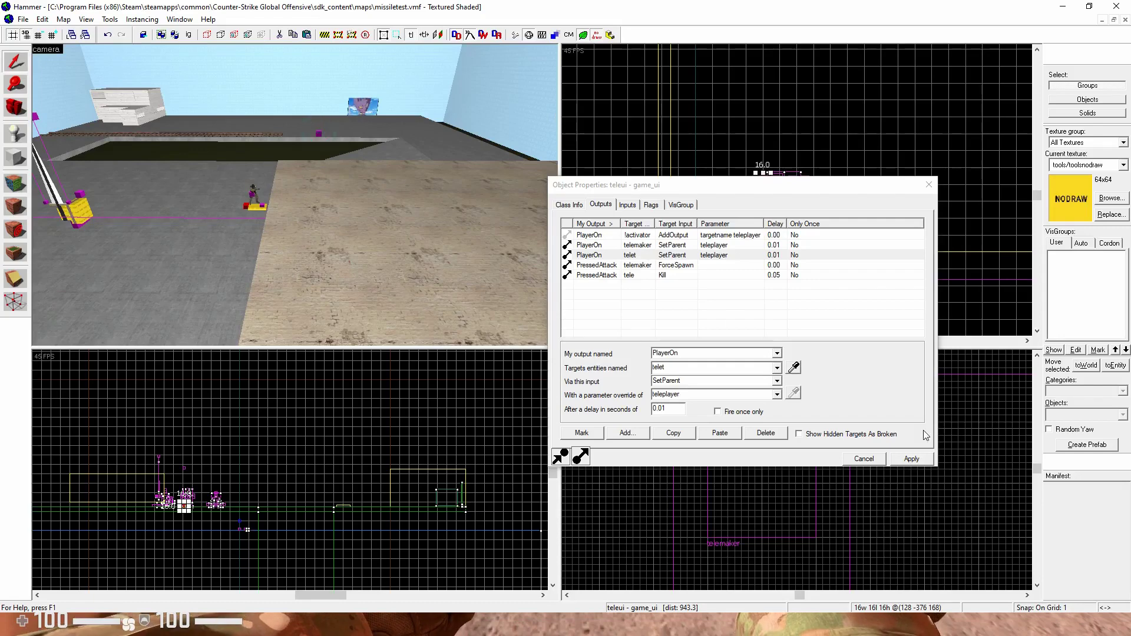
pyautogui.click(912, 460)
pyautogui.click(928, 184)
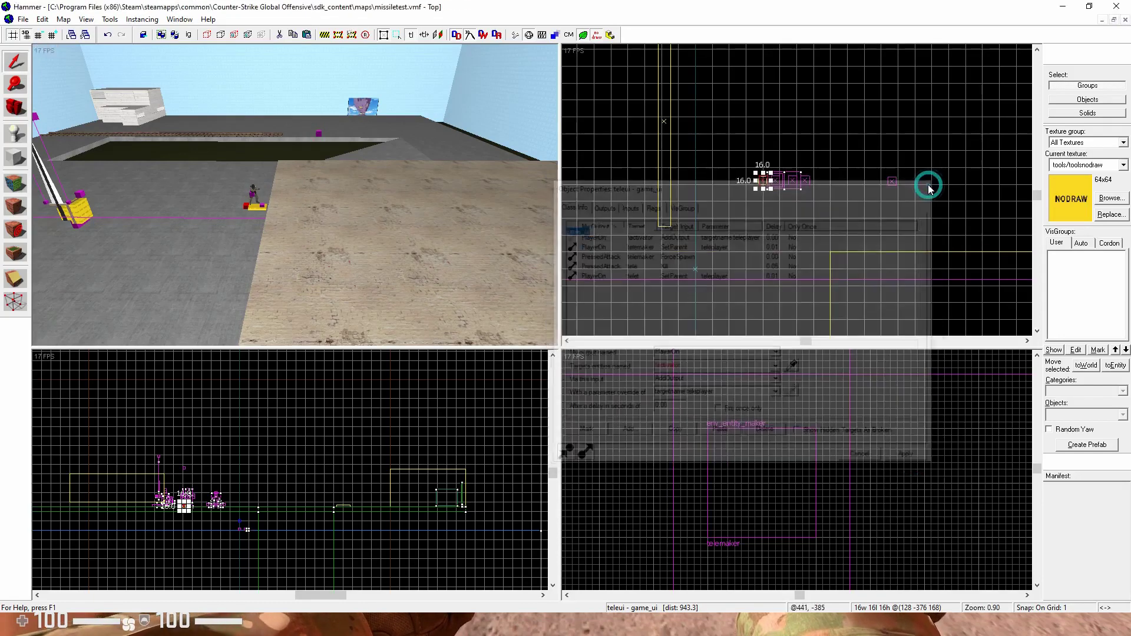
# Step: Recompile the map with all compile commands enabled and run it in the game
pyautogui.press('w')
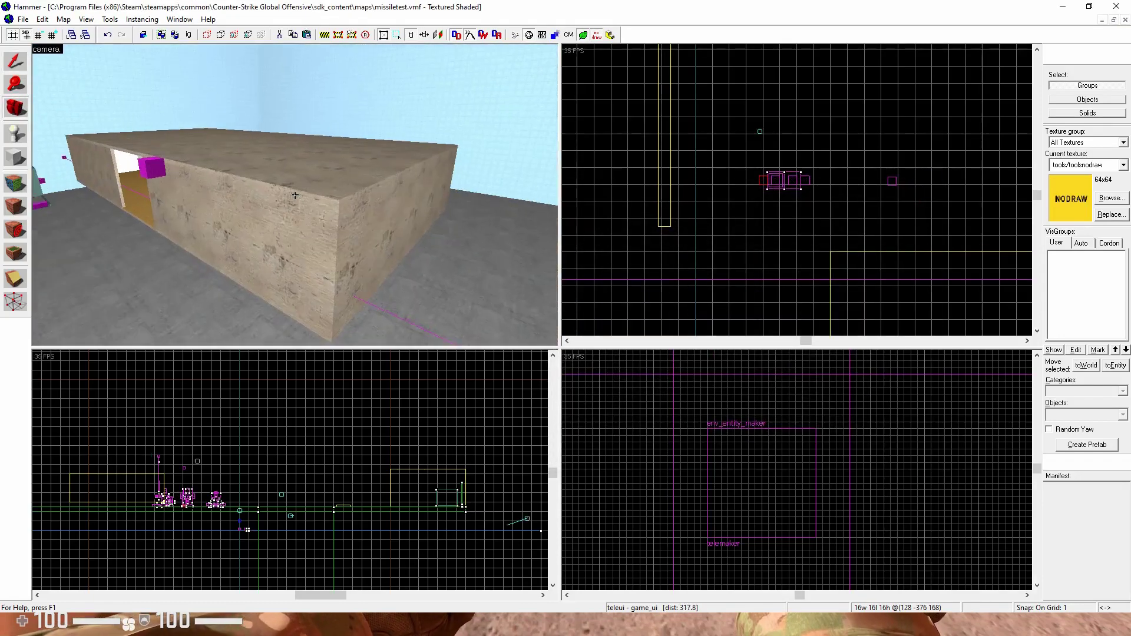
pyautogui.press('s')
pyautogui.click(24, 20)
pyautogui.click(23, 19)
pyautogui.click(24, 20)
pyautogui.click(52, 162)
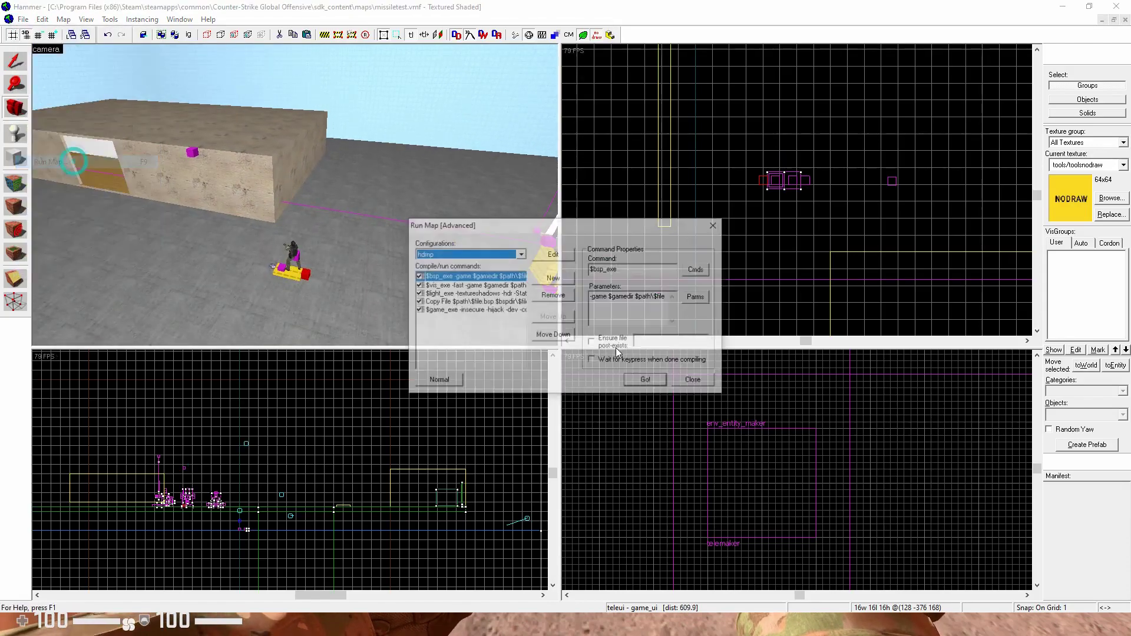
pyautogui.click(647, 382)
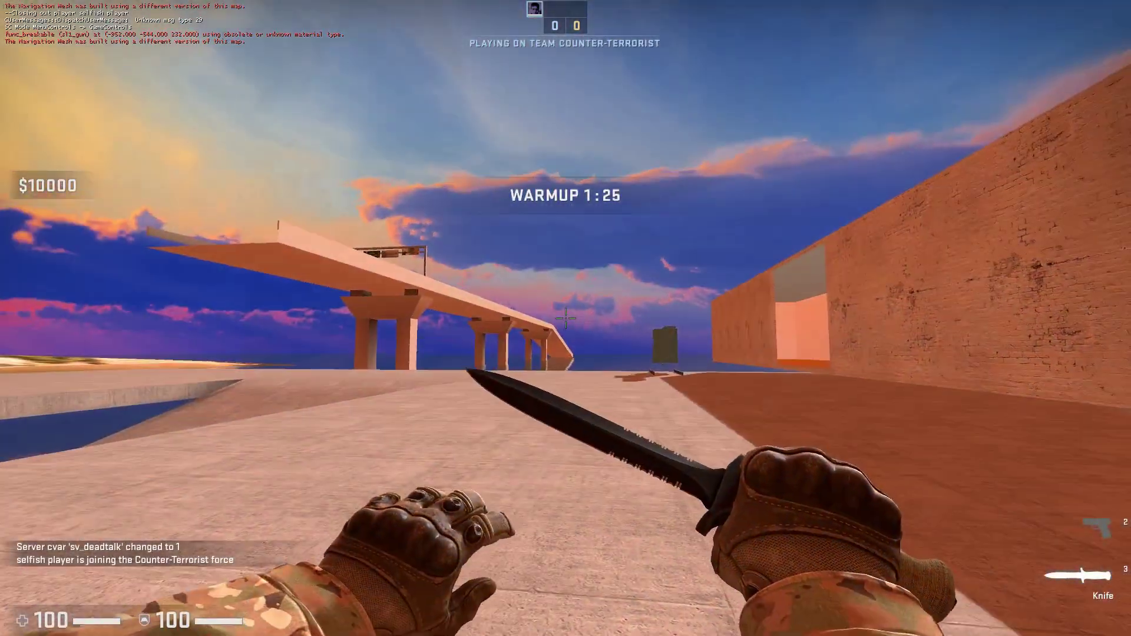
# Step: Play-test the updated teleport with knife attacks while running and jumping between the brick building and the open ground
pyautogui.click(566, 318)
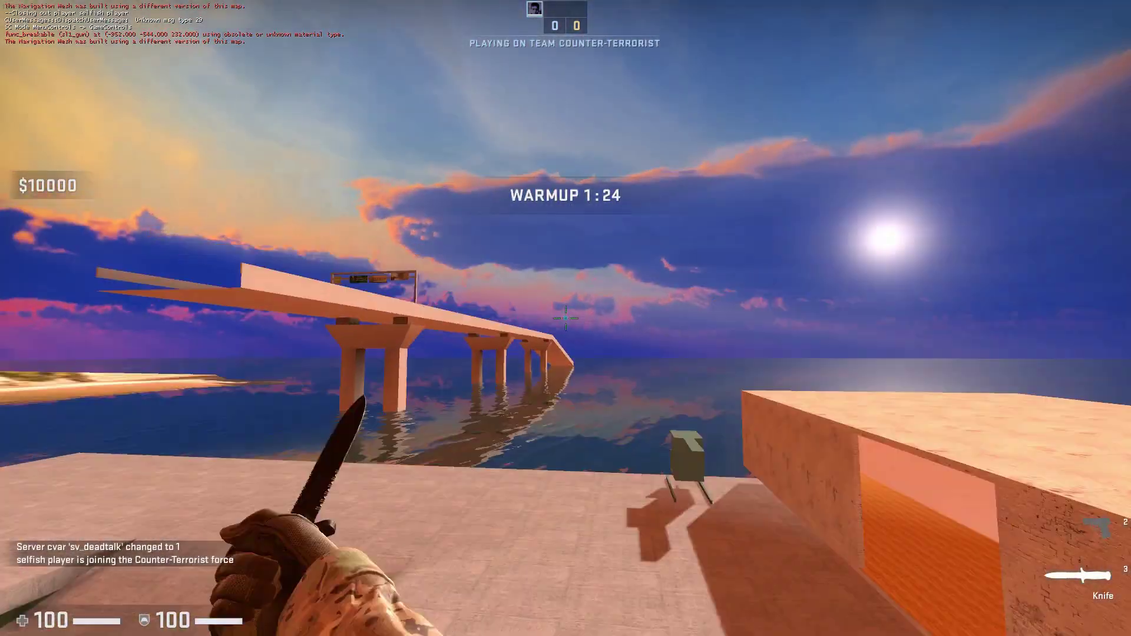
pyautogui.press('d')
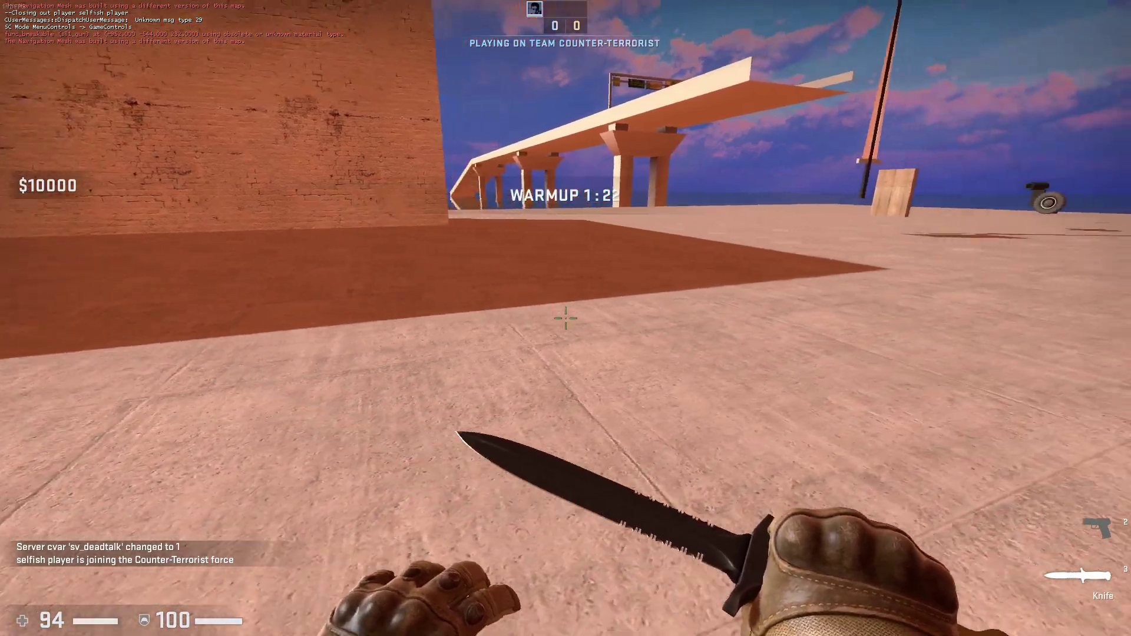
pyautogui.press('w')
pyautogui.press('space')
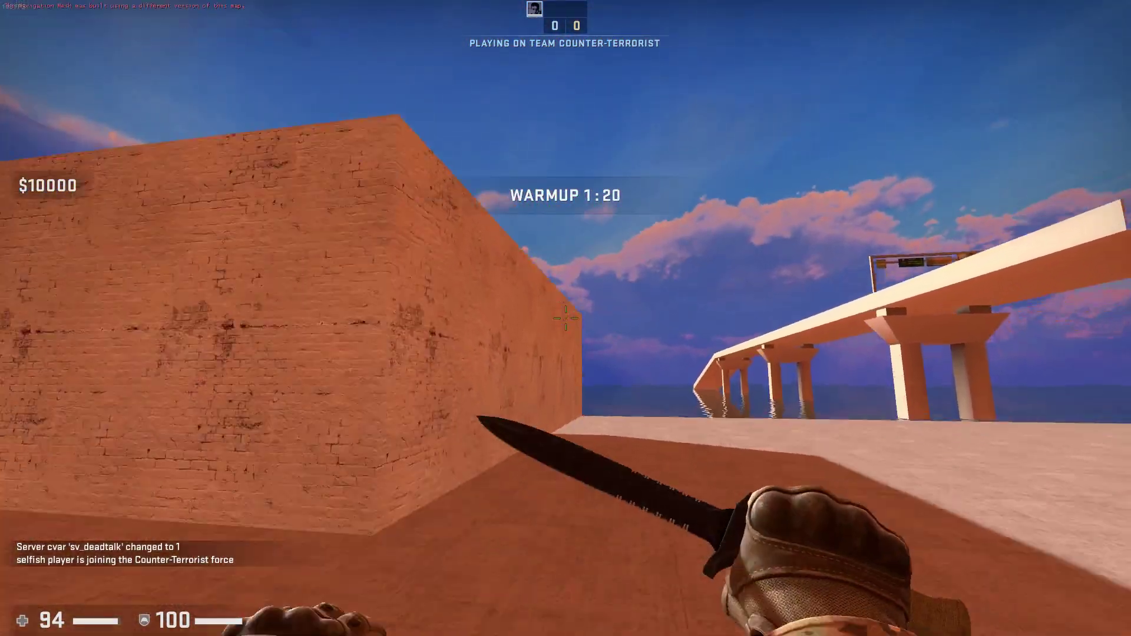
pyautogui.press('w')
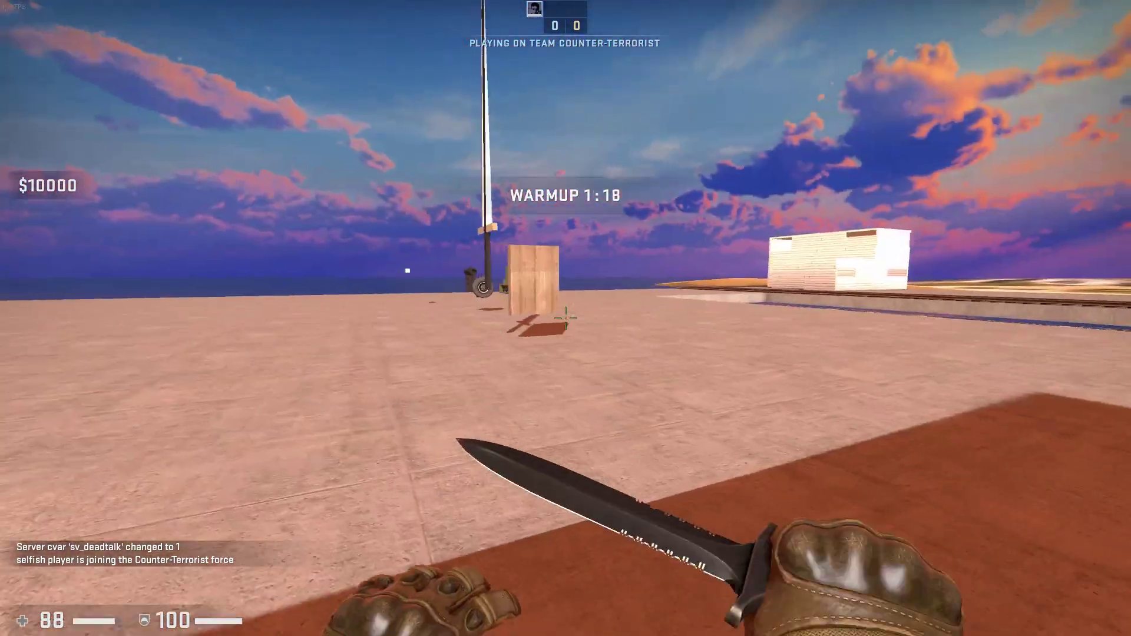
pyautogui.press('w')
pyautogui.press('space')
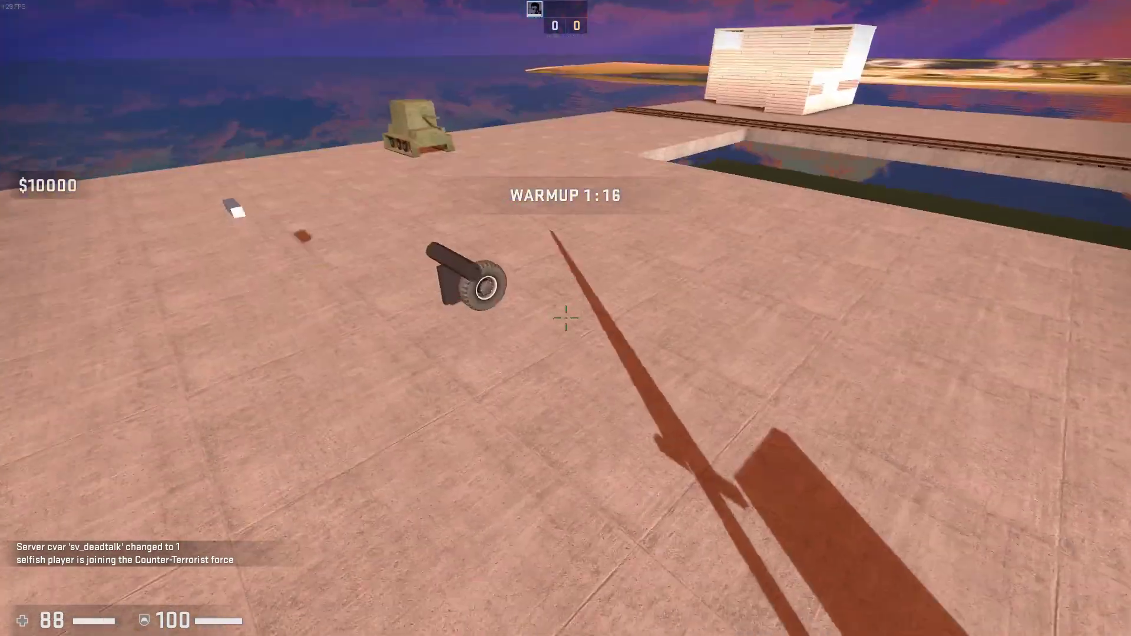
pyautogui.press('w')
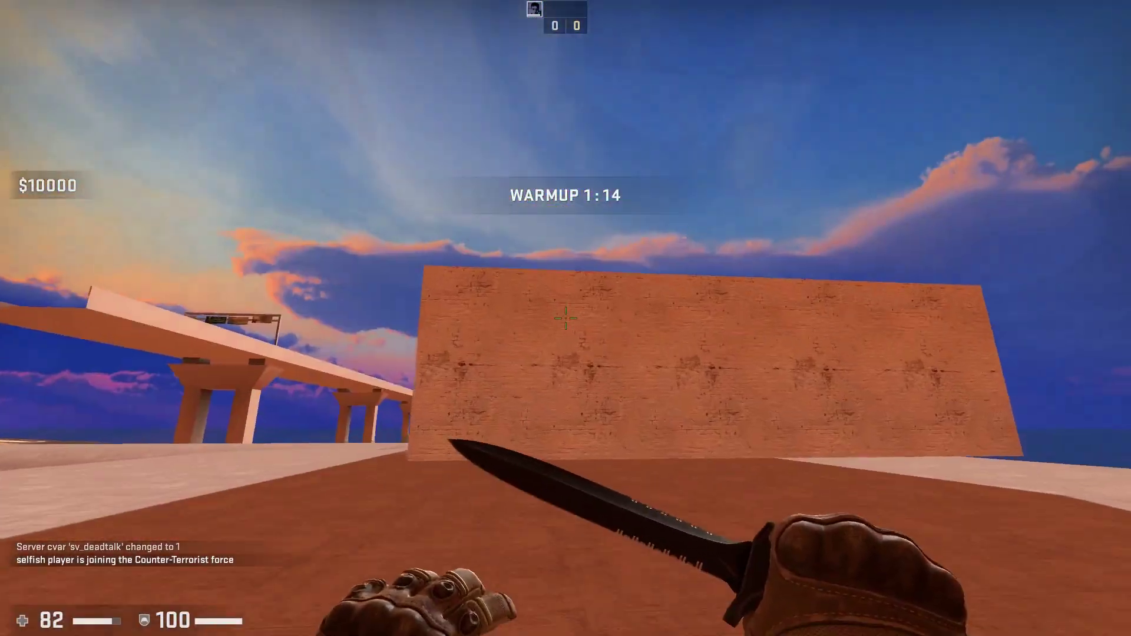
pyautogui.press('w')
pyautogui.press('space')
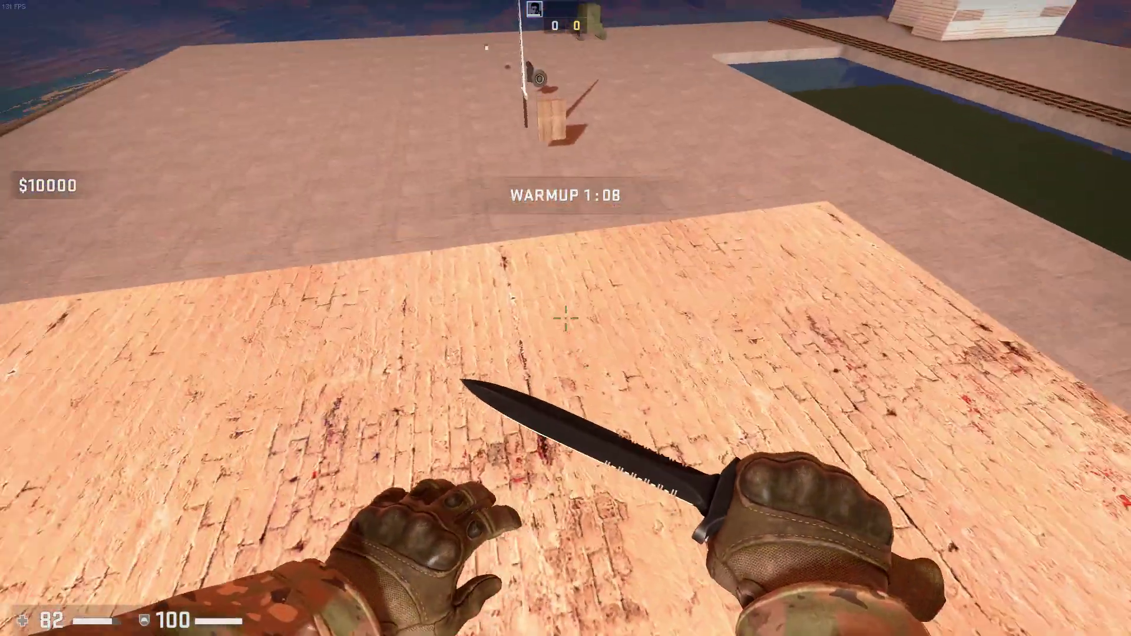
# Step: Repeat the teleport test from the brick building's roof and walls, aiming at the sky and across the ground
pyautogui.press('s')
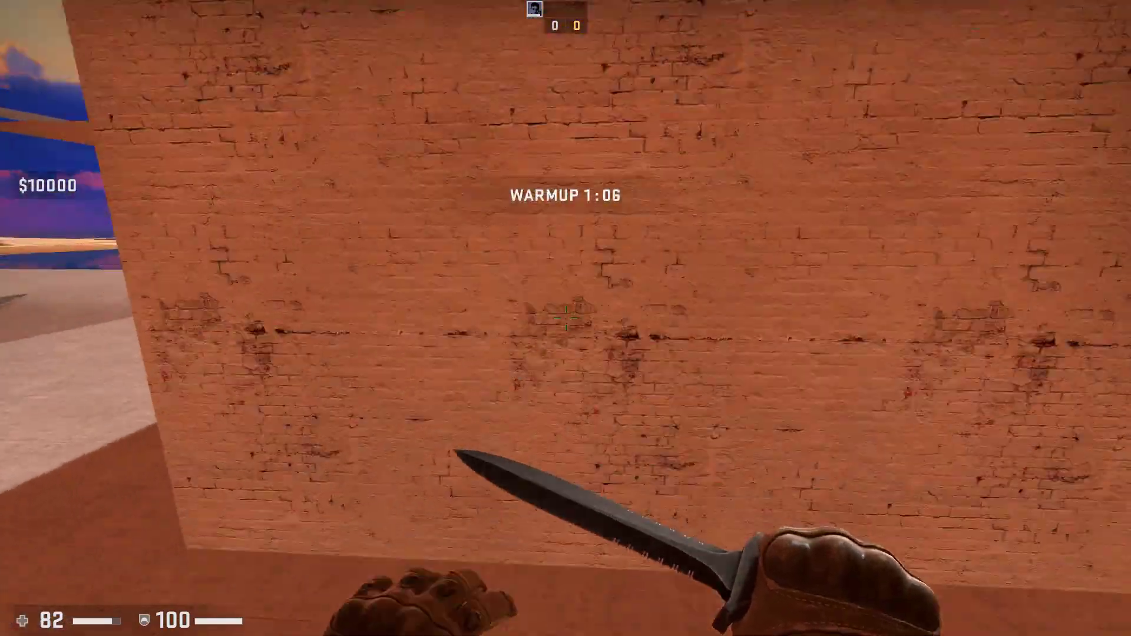
pyautogui.press('w')
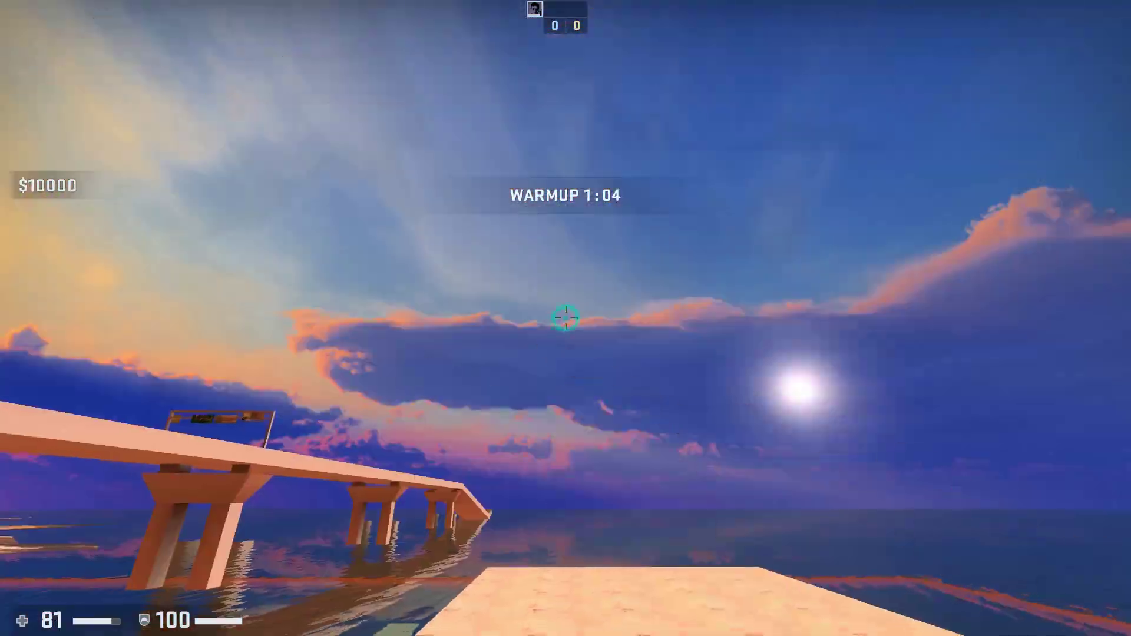
pyautogui.press('w')
pyautogui.press('w')
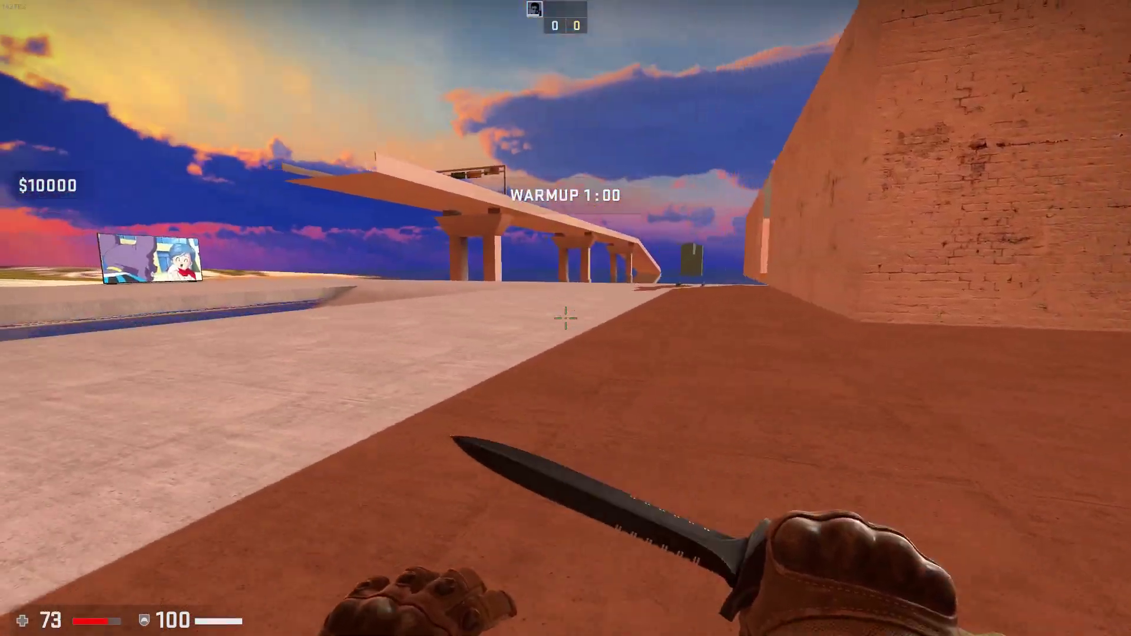
pyautogui.press('w')
pyautogui.press('g')
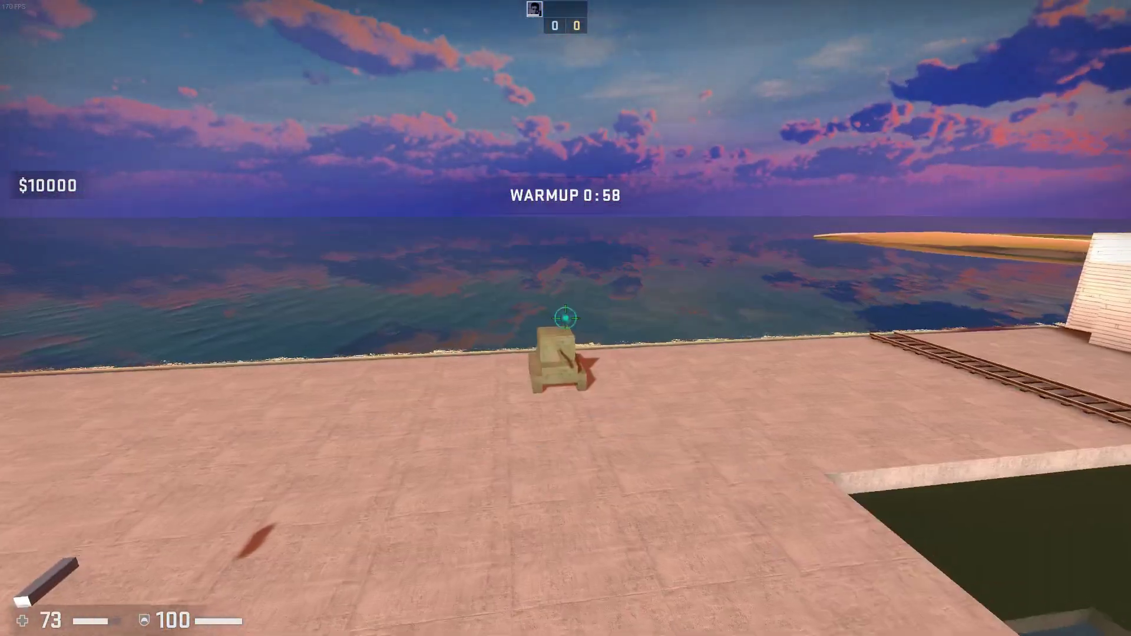
pyautogui.press('w')
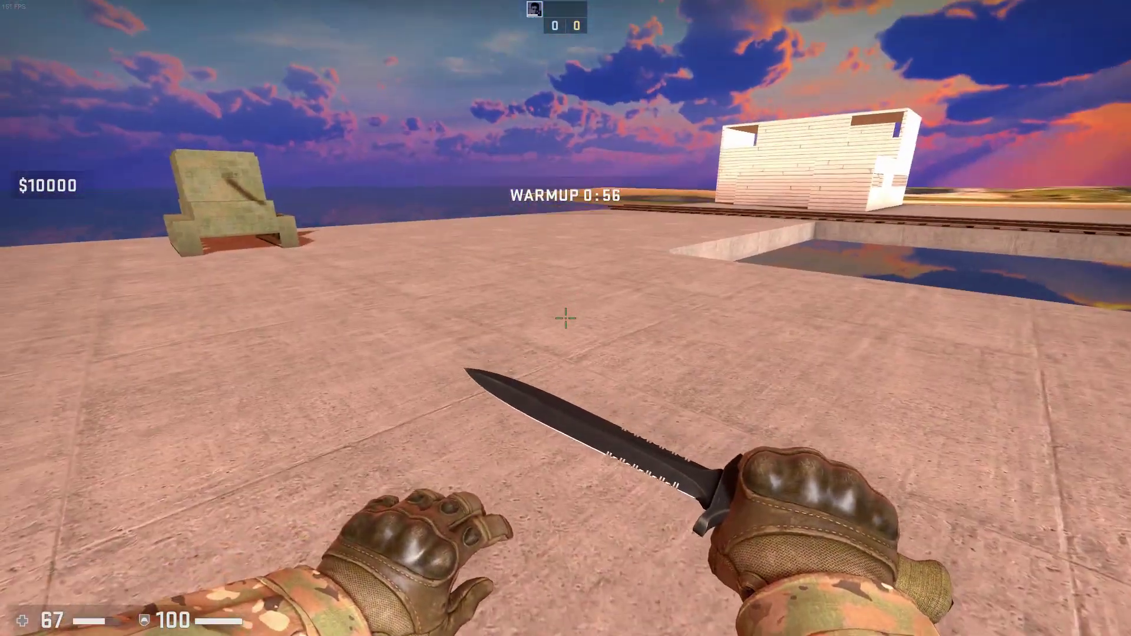
# Step: Load the de_botb map through the game console and join the Terrorists team
pyautogui.press('`')
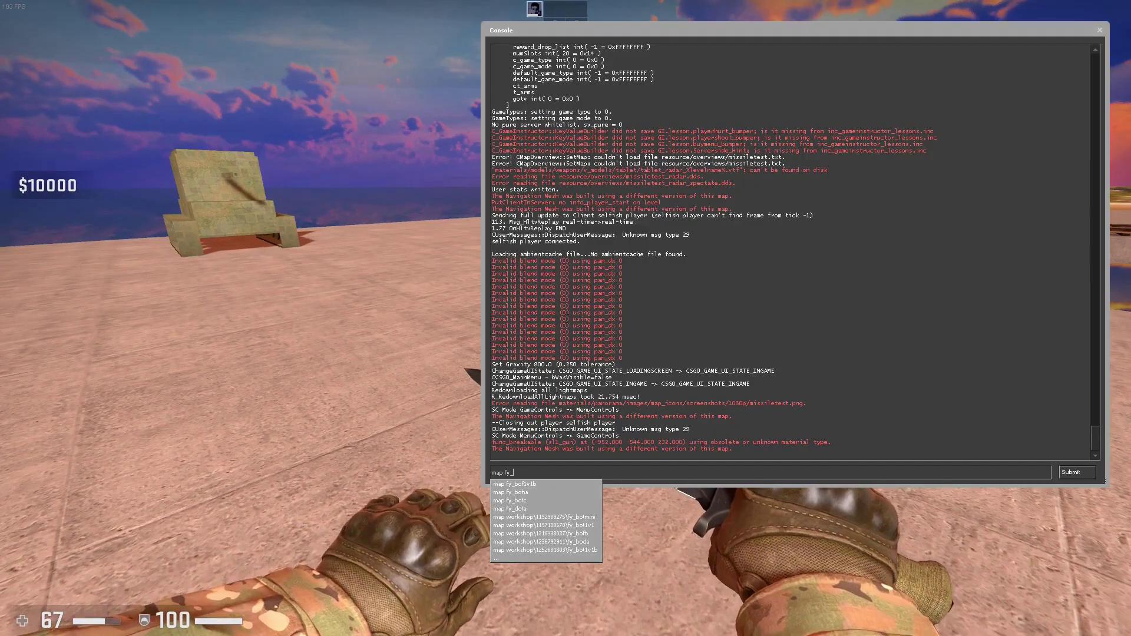
pyautogui.write('map fy_botb')
pyautogui.press('Tab')
pyautogui.press('Return')
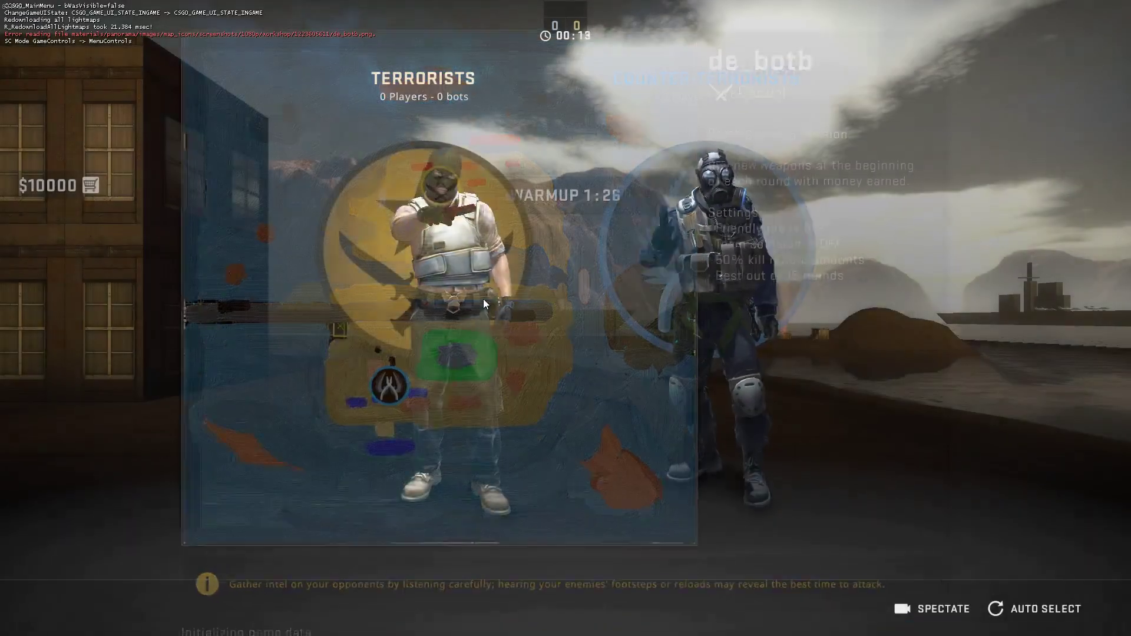
pyautogui.click(483, 298)
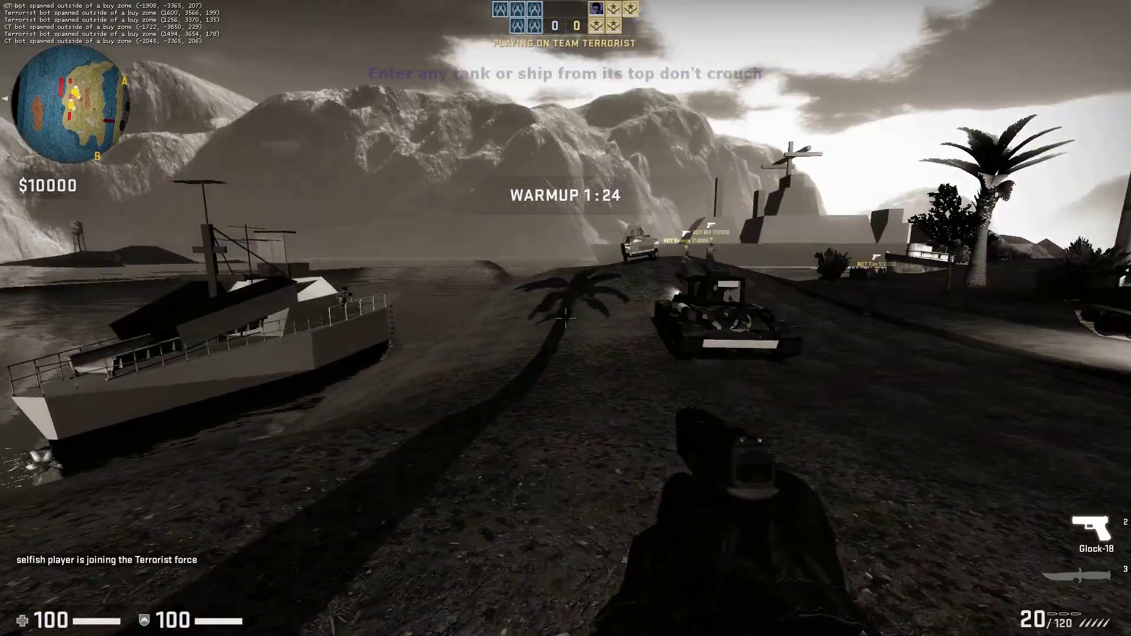
# Step: Run with the knife to the camouflaged armoured car on the hill, enter it from its top and try its zoom view
pyautogui.press('3')
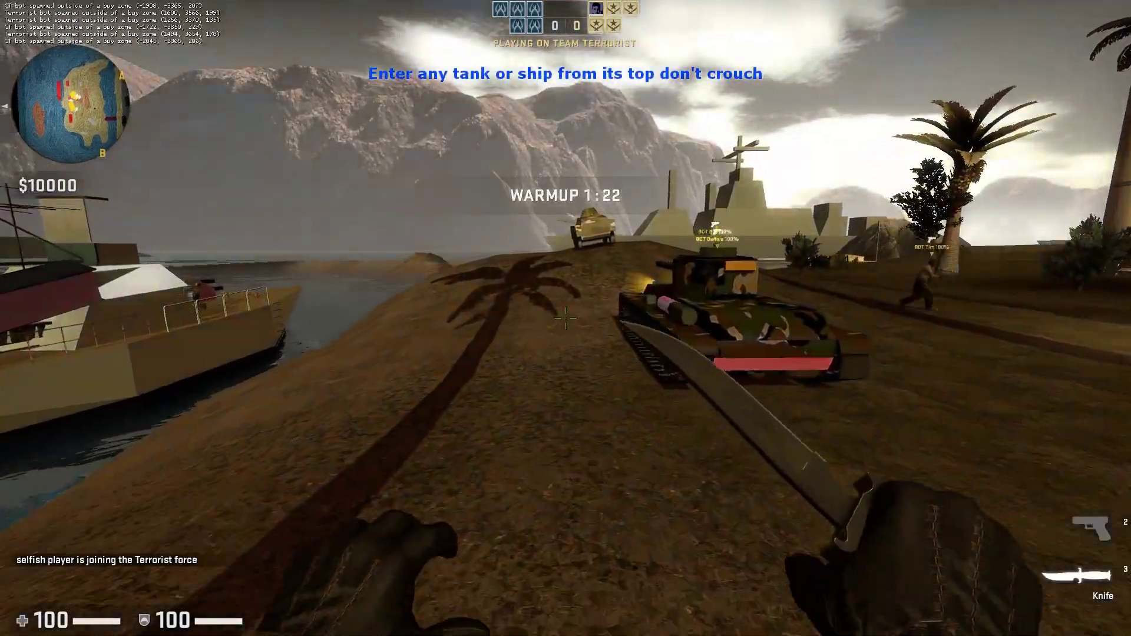
pyautogui.press('w')
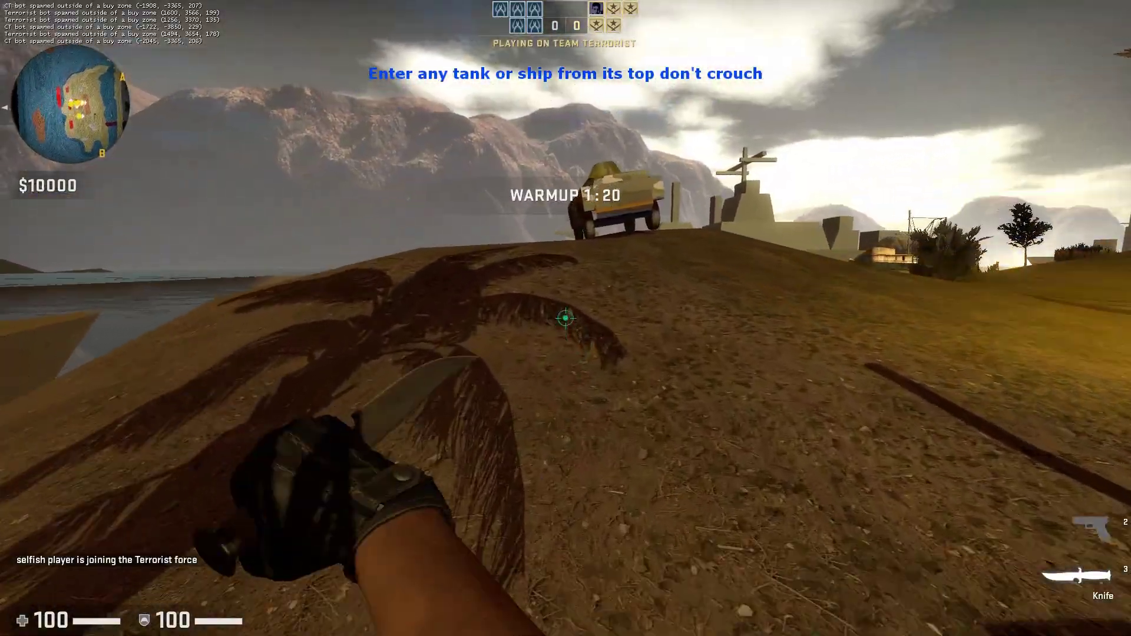
pyautogui.press('w')
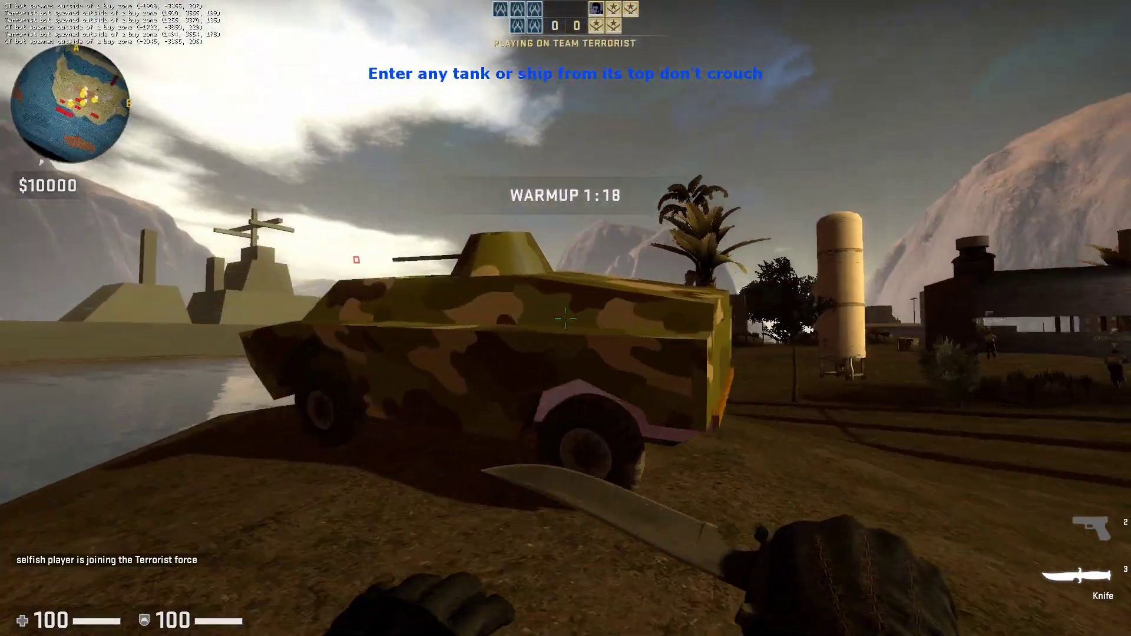
pyautogui.press('space')
pyautogui.press('w')
pyautogui.press('space')
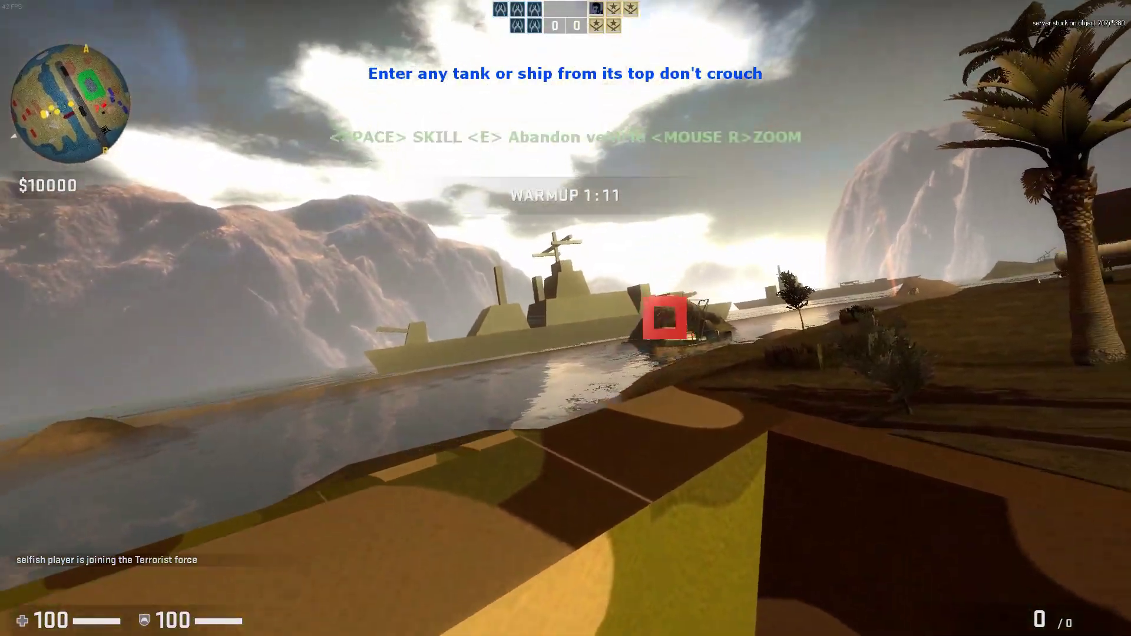
pyautogui.rightClick(566, 318)
pyautogui.rightClick(566, 318)
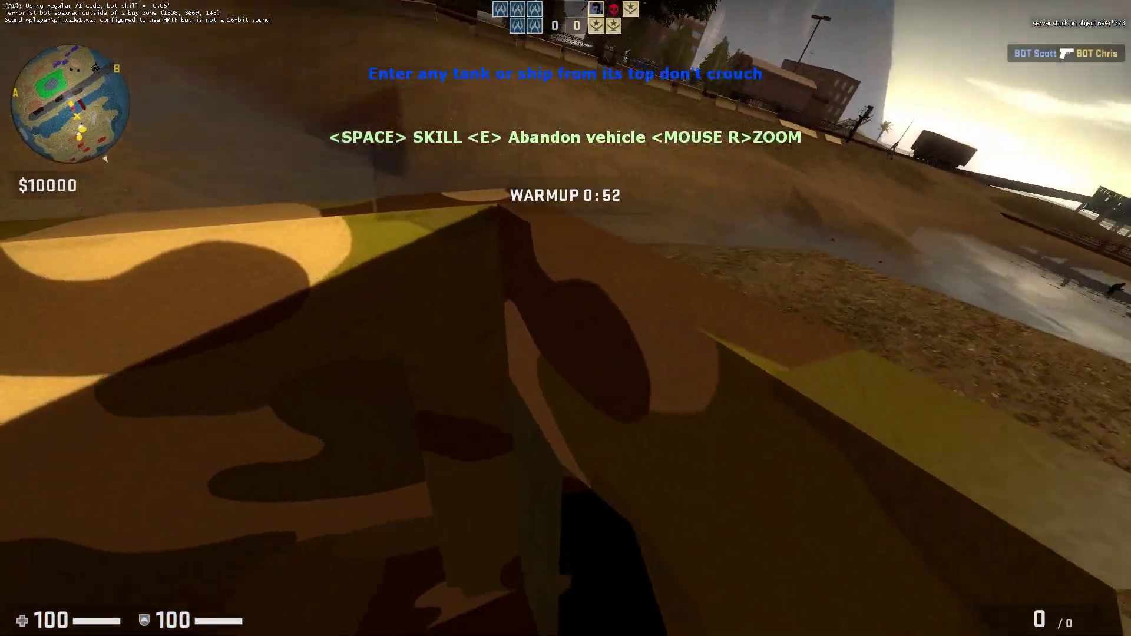
# Step: Switch to Hammer and examine the player start and the teleport entities around it up close
pyautogui.press('z')
pyautogui.press('w')
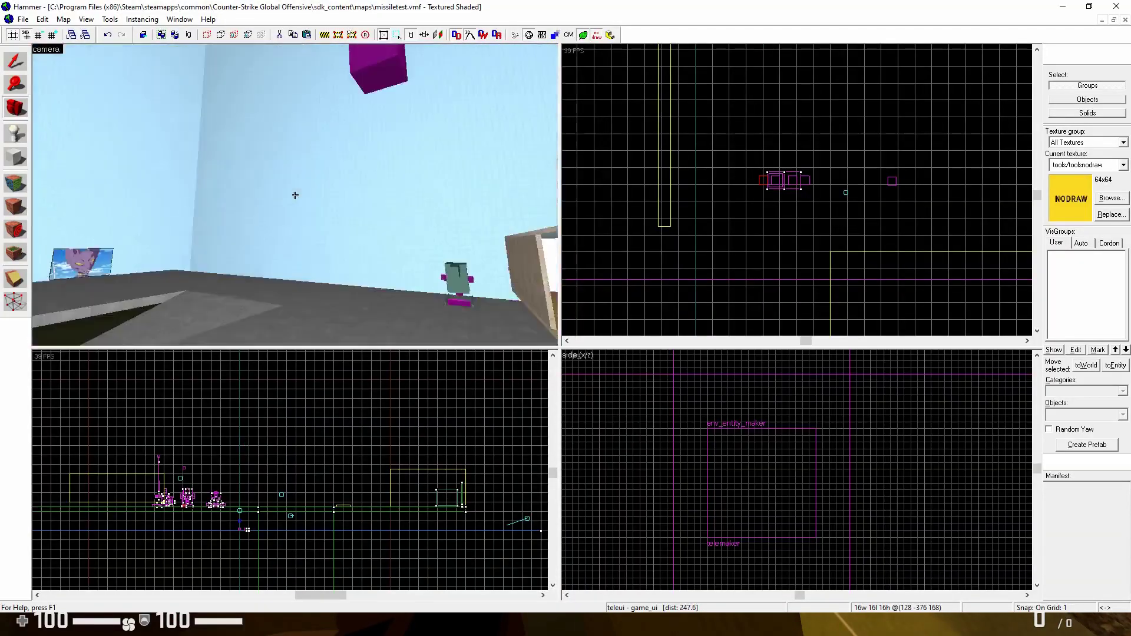
pyautogui.press('s')
pyautogui.press('z')
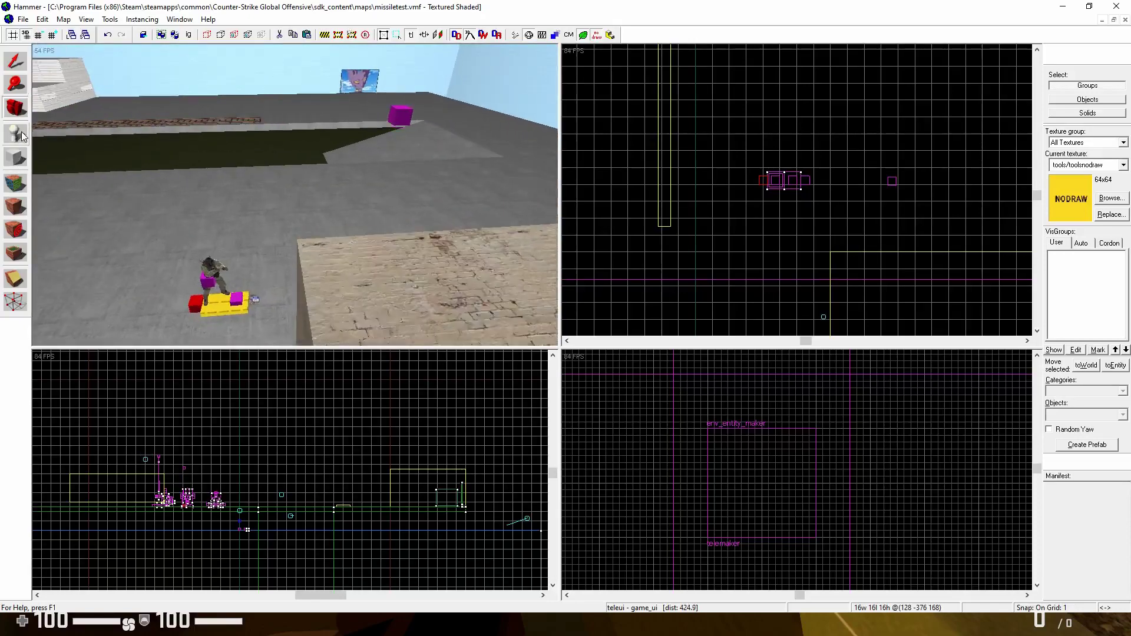
pyautogui.press('z')
pyautogui.press('w')
pyautogui.press('z')
pyautogui.click(13, 70)
pyautogui.press('a')
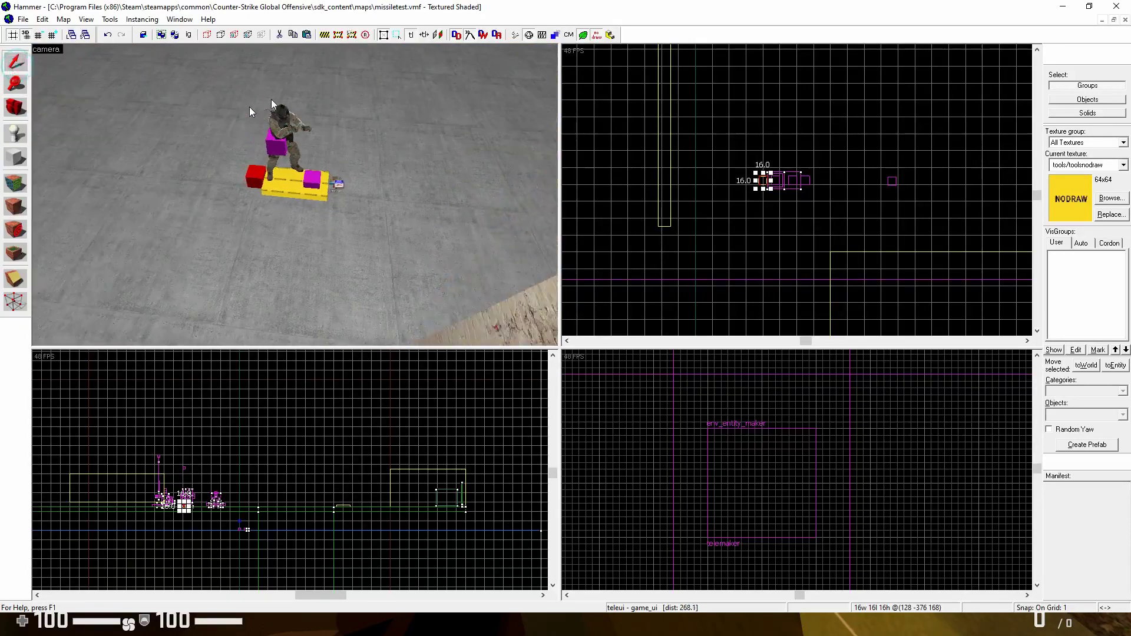
pyautogui.press('w')
pyautogui.press('w')
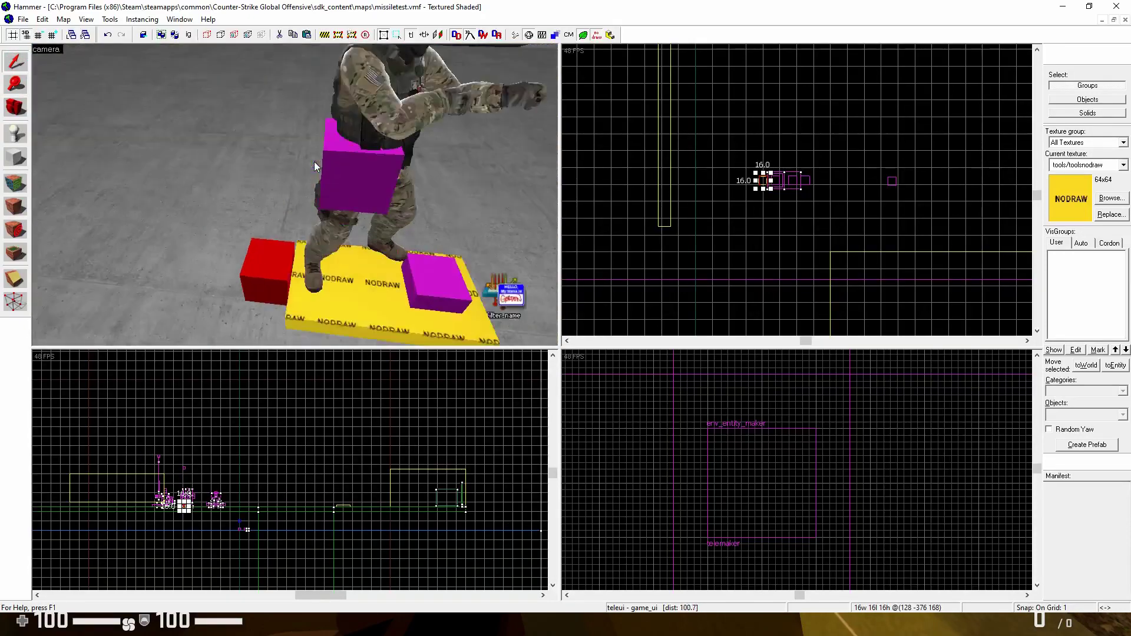
pyautogui.press('z')
pyautogui.press('s')
pyautogui.press('z')
pyautogui.press('w')
# Step: Inspect telemaker, the neighbouring teleport entities and the nodraw brush around the player start one by one
pyautogui.click(324, 194)
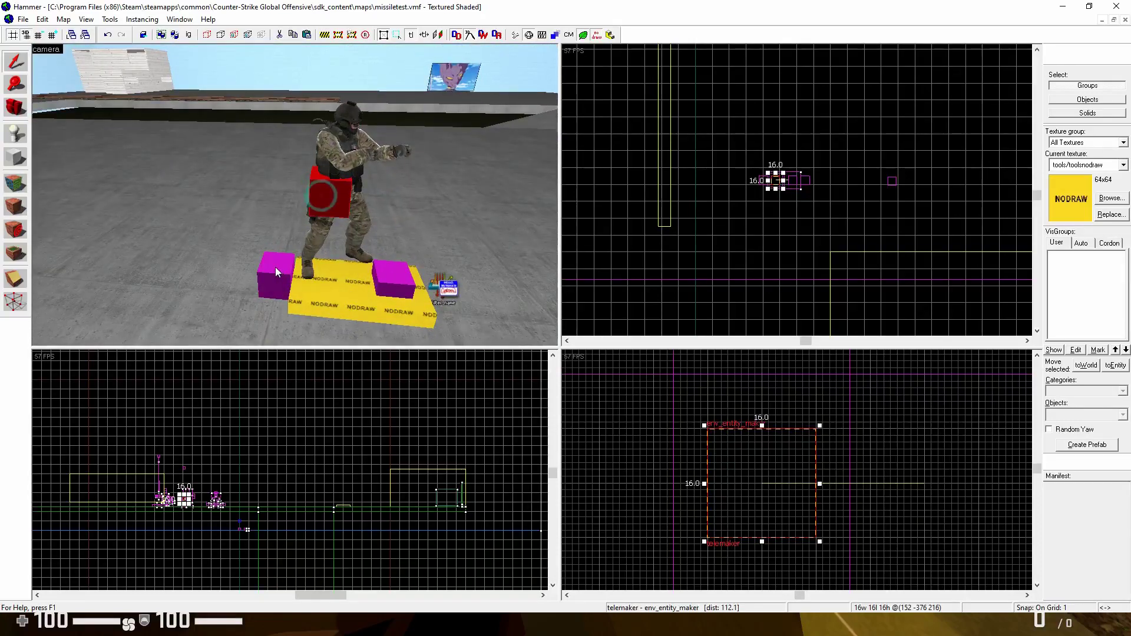
pyautogui.click(273, 266)
pyautogui.click(316, 291)
pyautogui.click(389, 299)
pyautogui.click(390, 283)
pyautogui.click(444, 289)
pyautogui.press('s')
pyautogui.press('d')
# Step: Delete the floating telet point_tesla together with all teleport entities and the nodraw brushes around the player start
pyautogui.click(412, 66)
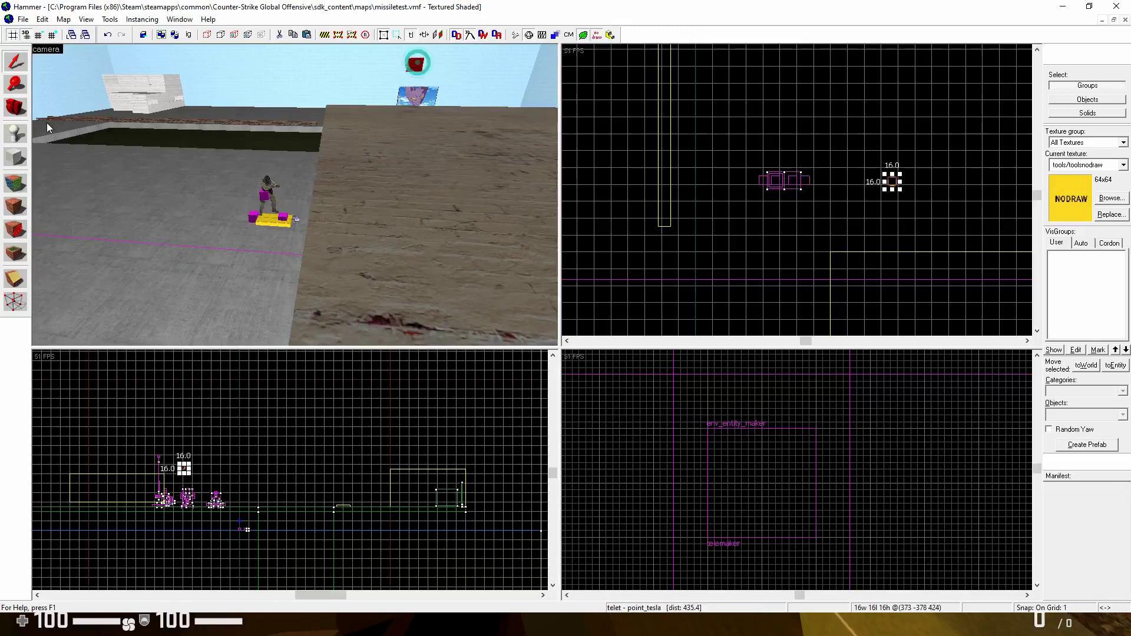
pyautogui.click(18, 106)
pyautogui.moveTo(283, 177); pyautogui.dragTo(294, 195)
pyautogui.press('w')
pyautogui.press('s')
pyautogui.moveTo(69, 134); pyautogui.dragTo(294, 195)
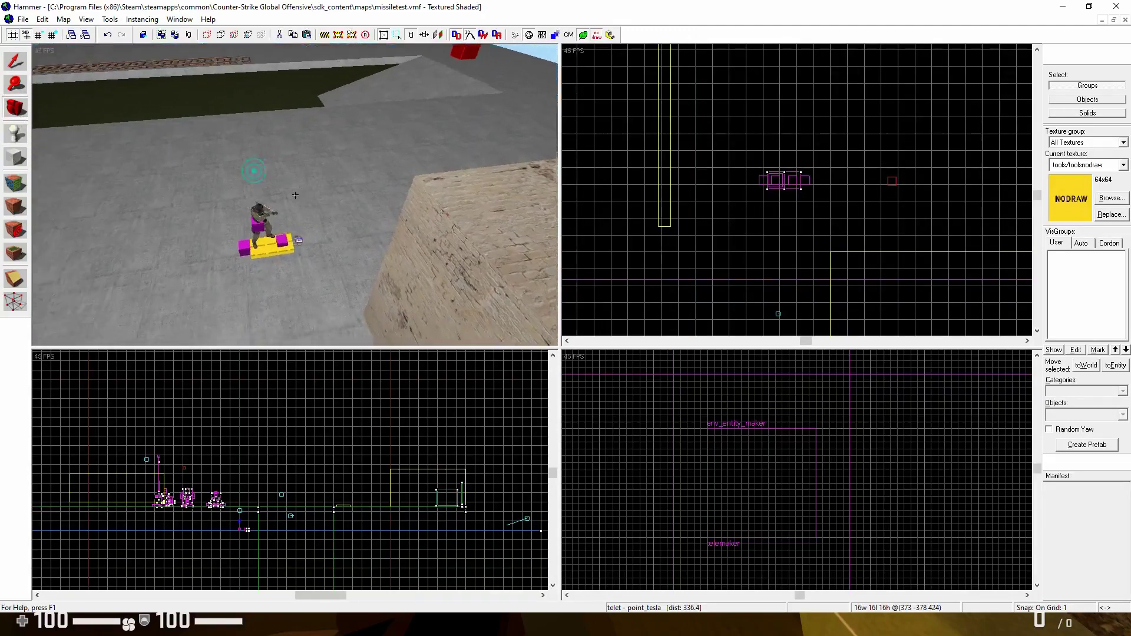
pyautogui.click(15, 60)
pyautogui.scroll(-3, 433, 100)
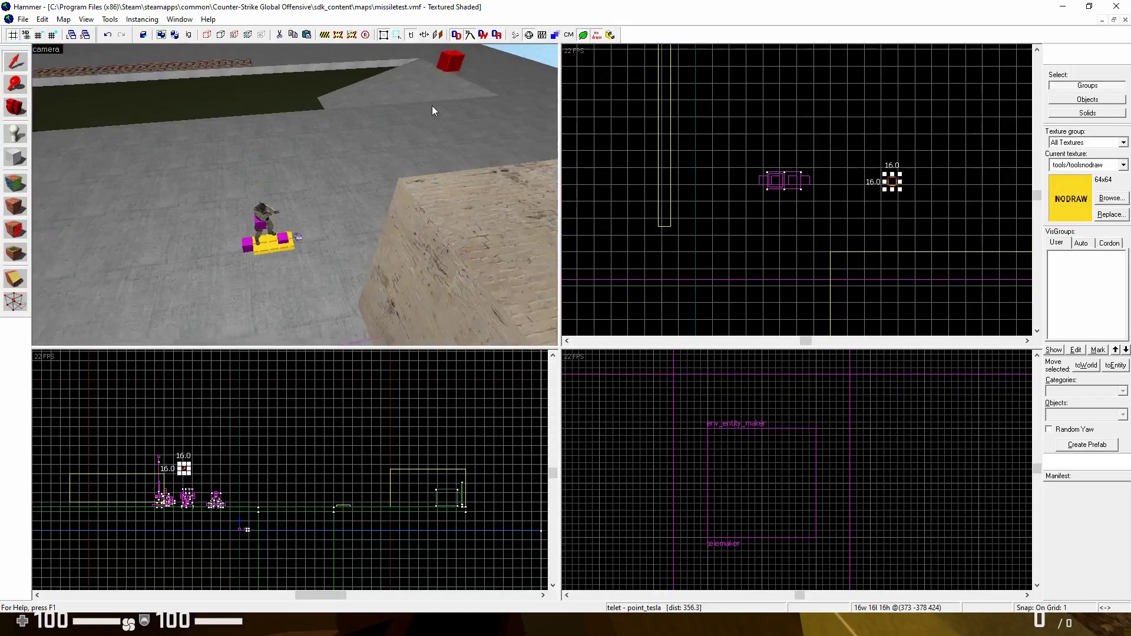
pyautogui.press('w')
pyautogui.press('d')
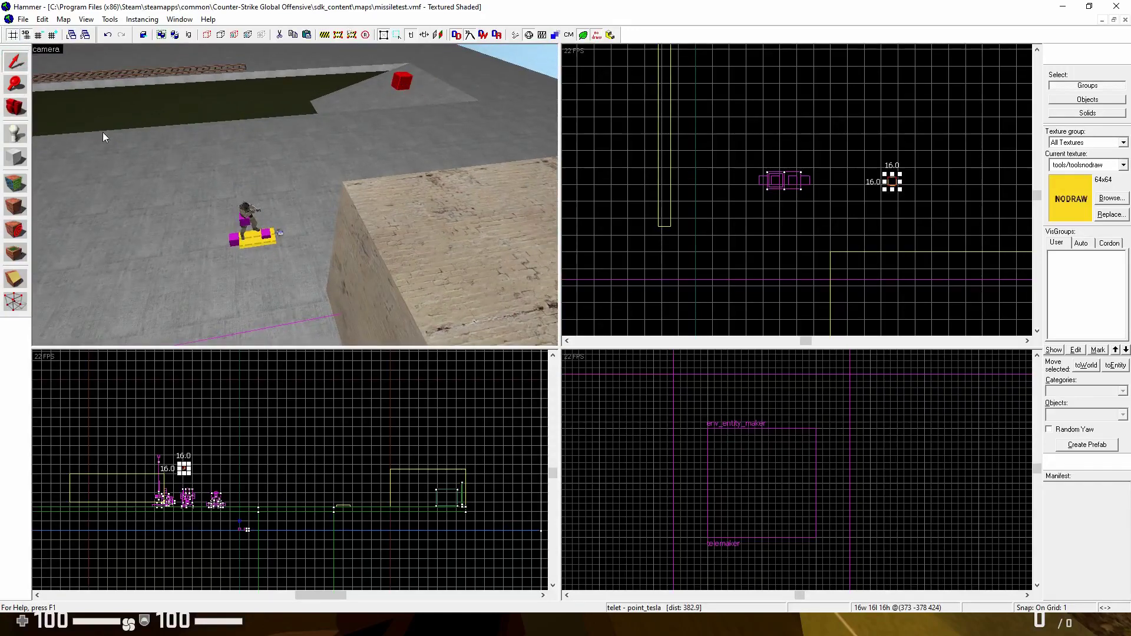
pyautogui.click(15, 107)
pyautogui.moveTo(152, 174); pyautogui.dragTo(152, 174)
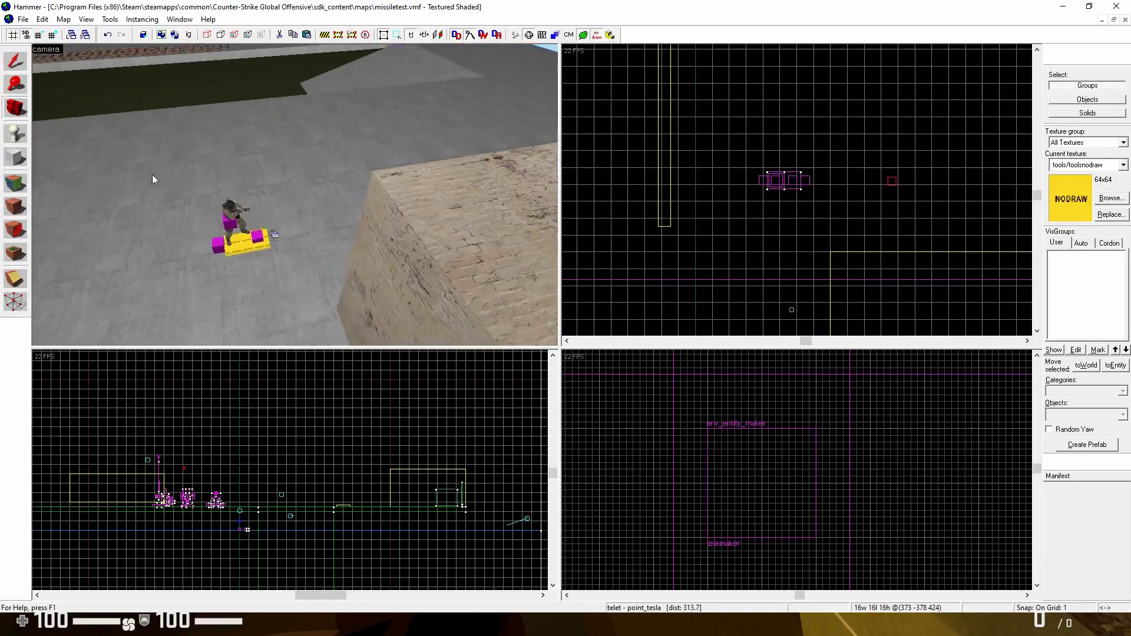
pyautogui.click(13, 59)
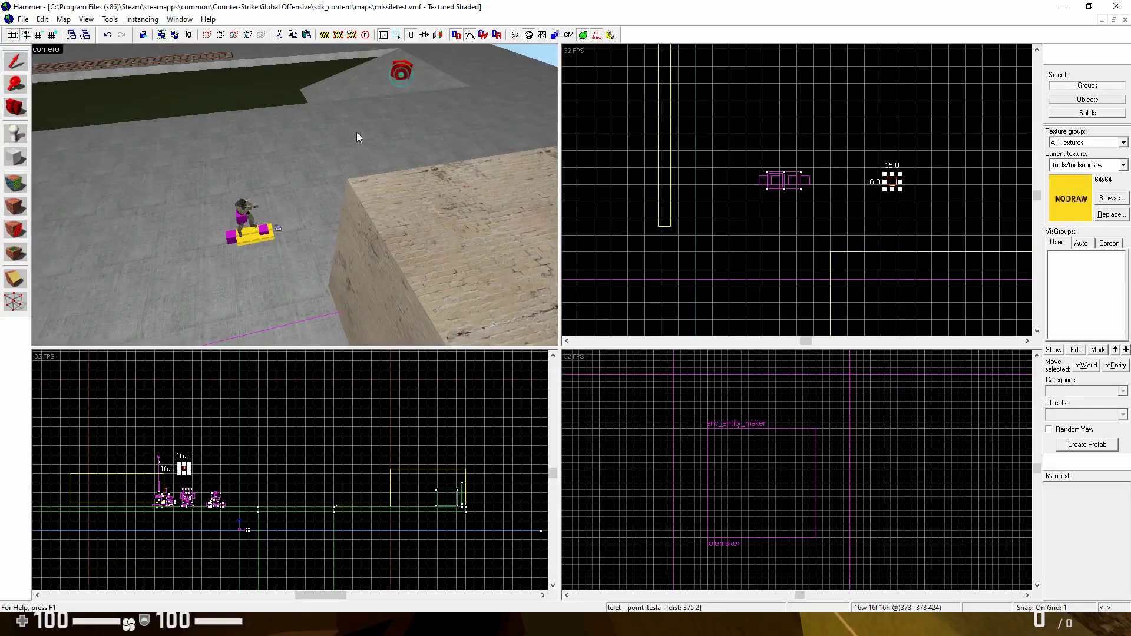
pyautogui.keyDown('ctrl'); pyautogui.click(230, 238); pyautogui.keyUp('ctrl')
pyautogui.keyDown('ctrl'); pyautogui.click(247, 237); pyautogui.keyUp('ctrl')
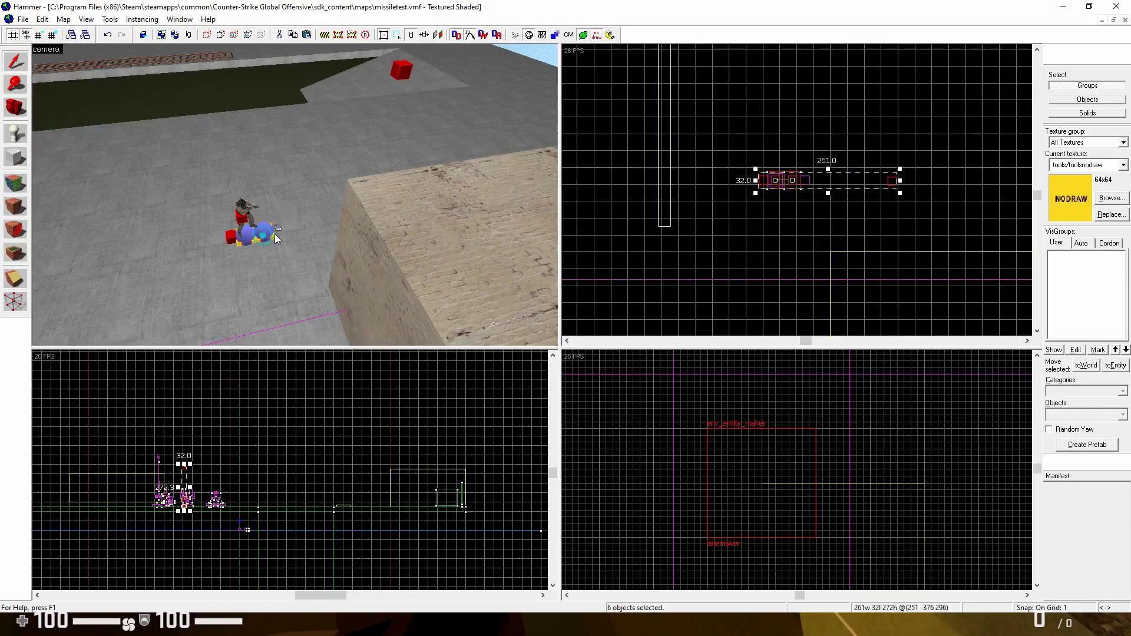
pyautogui.press('Delete')
# Step: Select the info_player_counterterrorist and centre the 2D views on it
pyautogui.scroll(5, 200, 218)
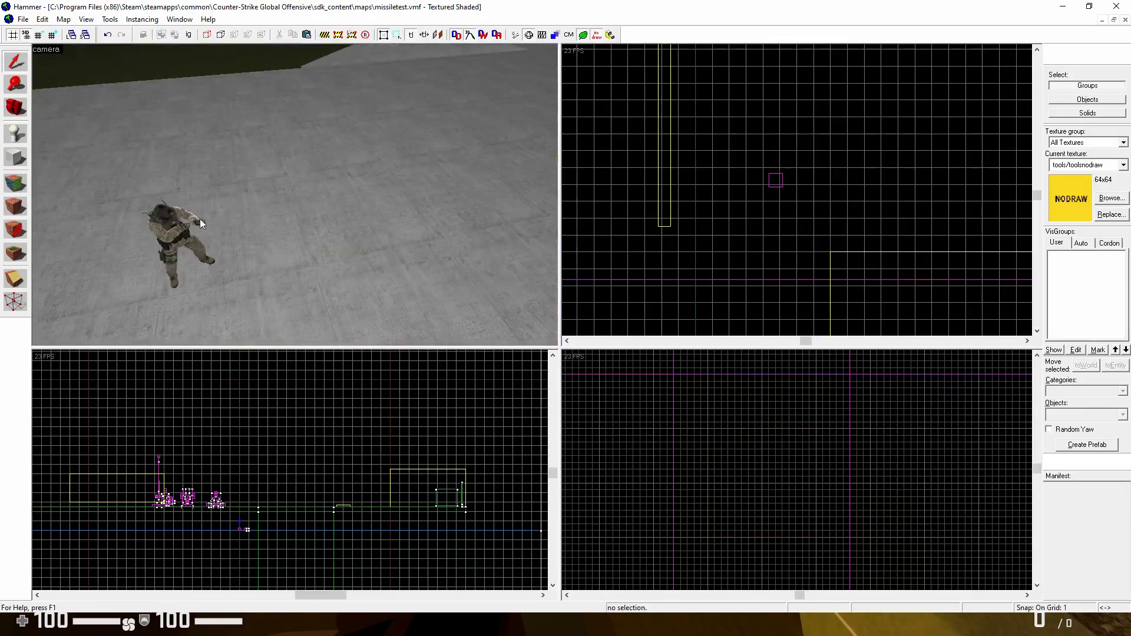
pyautogui.click(18, 157)
pyautogui.scroll(-7, 813, 137)
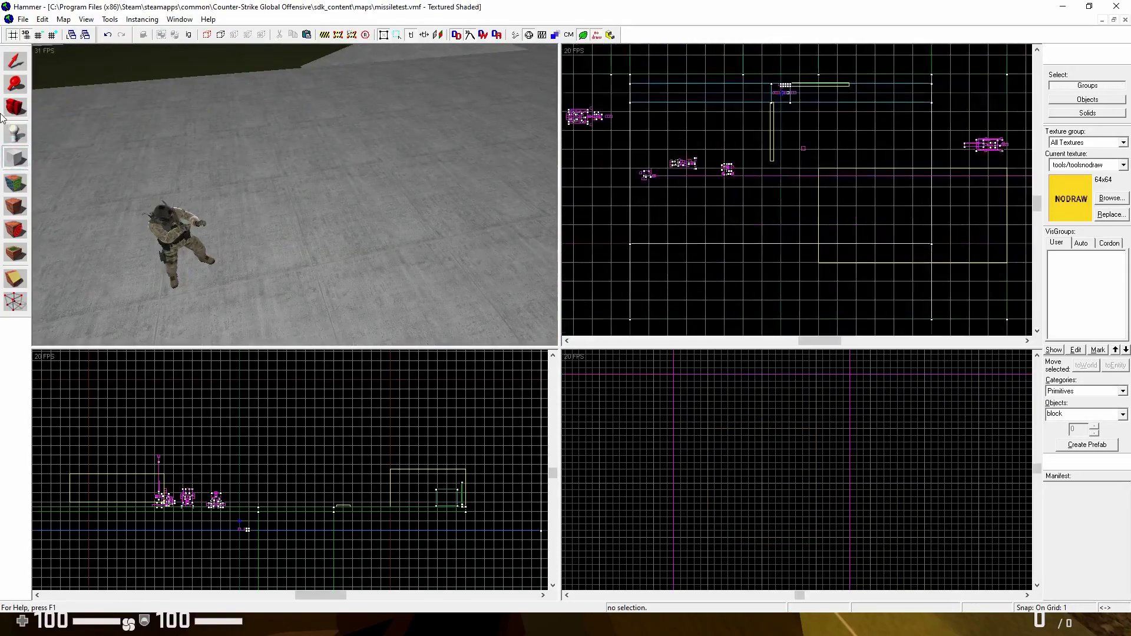
pyautogui.click(15, 61)
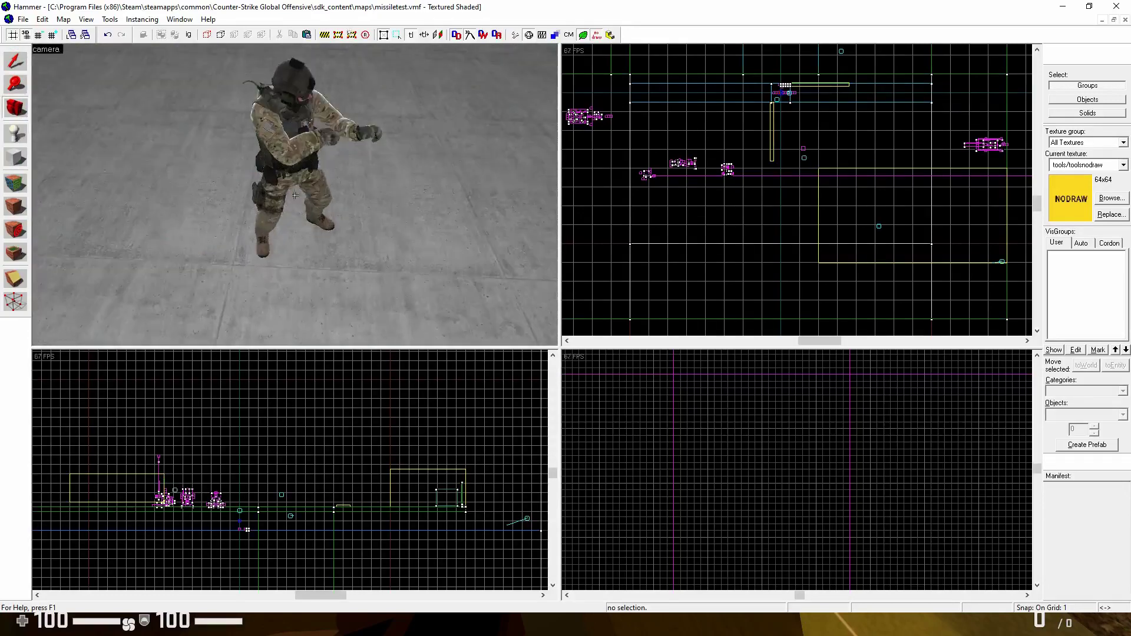
pyautogui.click(18, 158)
pyautogui.scroll(-2, 734, 116)
pyautogui.click(15, 61)
pyautogui.click(318, 121)
pyautogui.hotkey('ctrl', 'e')
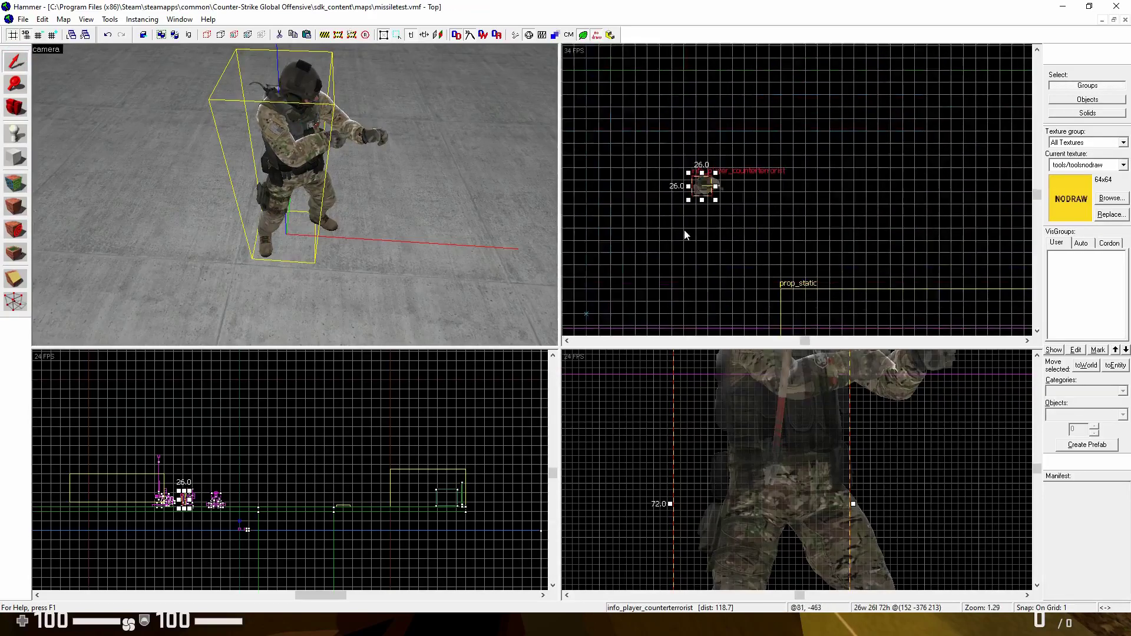
# Step: Create a nodraw block 32 by 32 units and 18 units high directly beneath the player start
pyautogui.click(26, 158)
pyautogui.scroll(3, 589, 231)
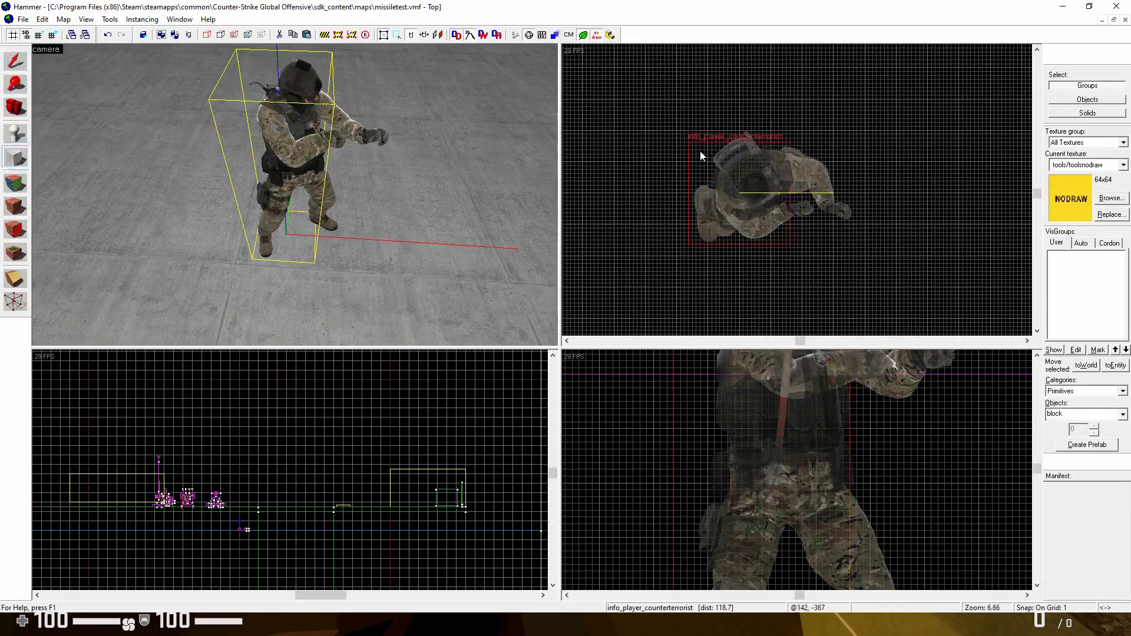
pyautogui.moveTo(678, 130); pyautogui.dragTo(805, 259)
pyautogui.scroll(-5, 794, 415)
pyautogui.moveTo(790, 382); pyautogui.dragTo(799, 492)
pyautogui.scroll(6, 787, 484)
pyautogui.press('Return')
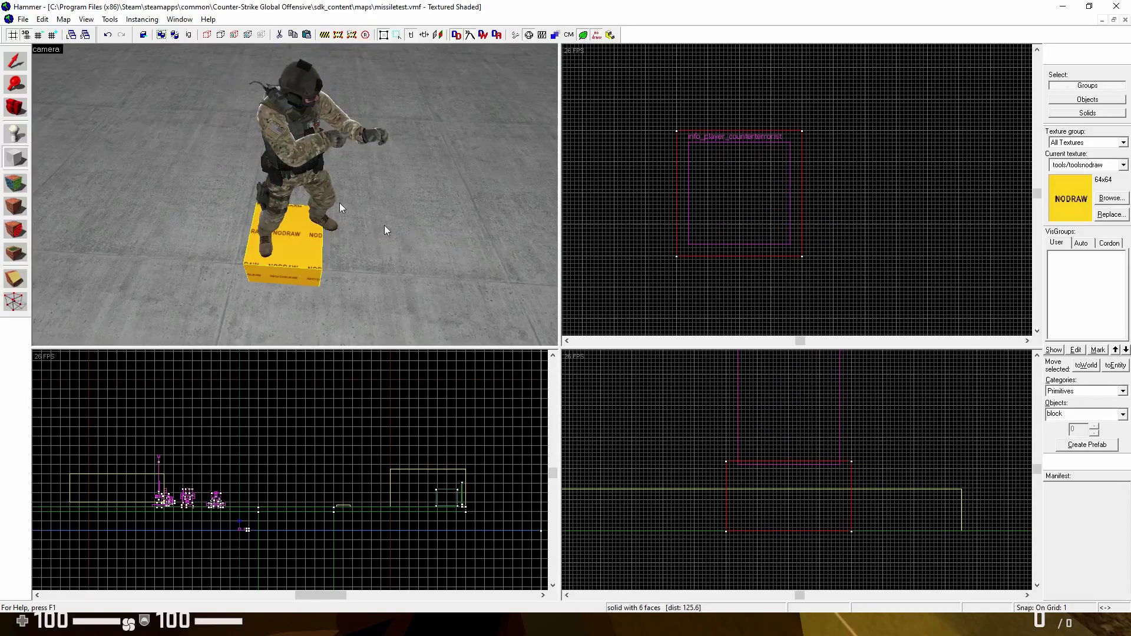
pyautogui.click(15, 60)
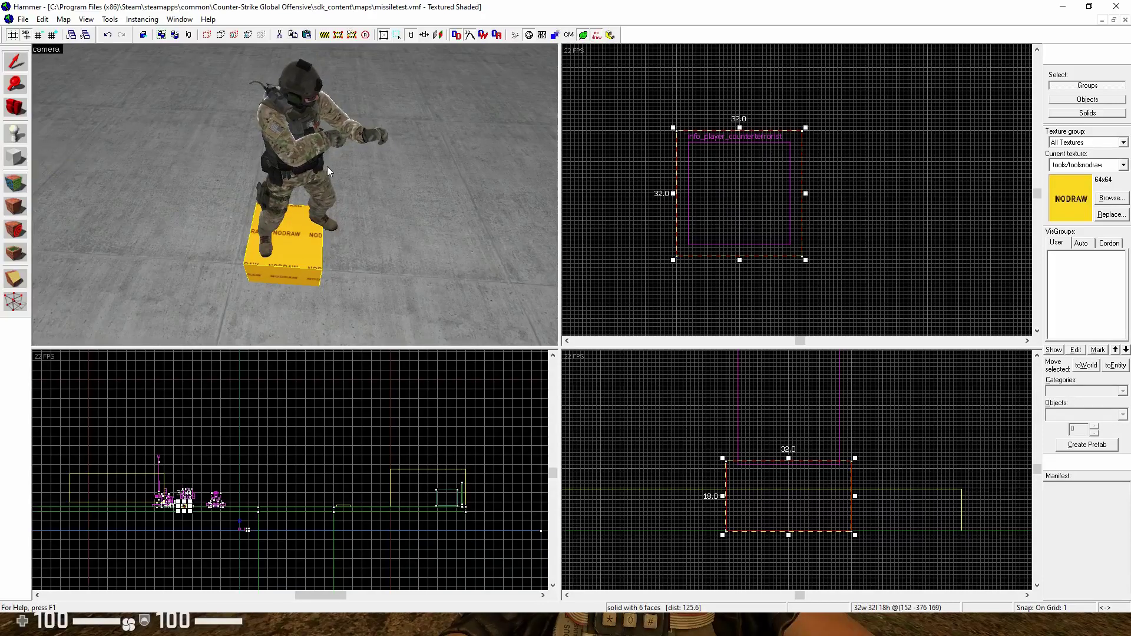
# Step: Place a logic_measure_movement entity on the ground beside the nodraw block
pyautogui.scroll(-3, 348, 166)
pyautogui.click(27, 134)
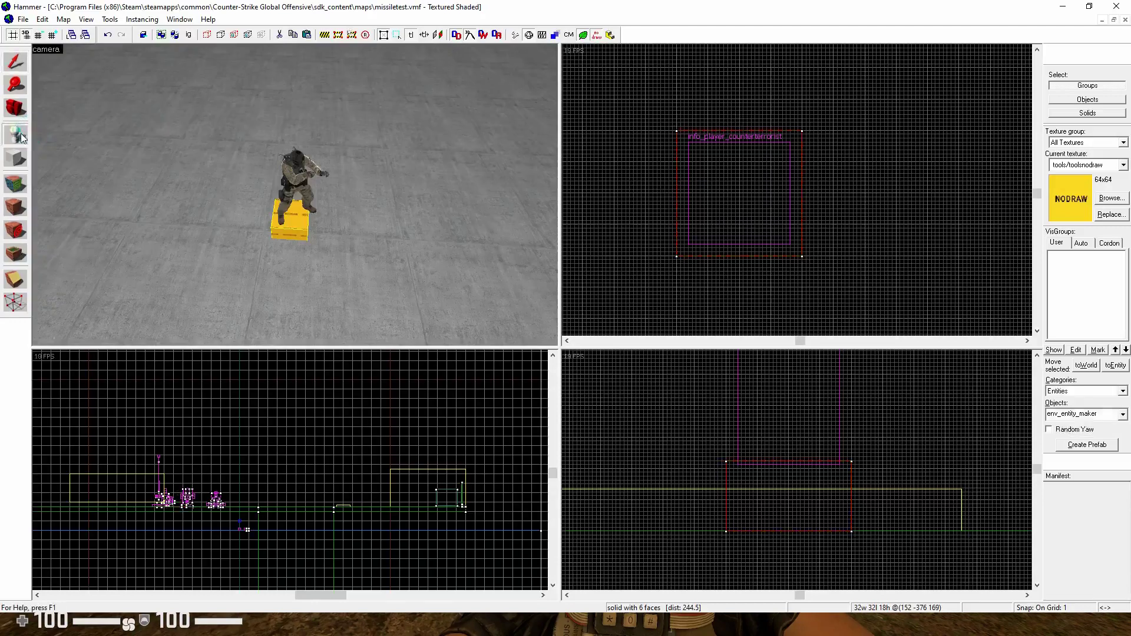
pyautogui.write('mea')
pyautogui.click(1084, 428)
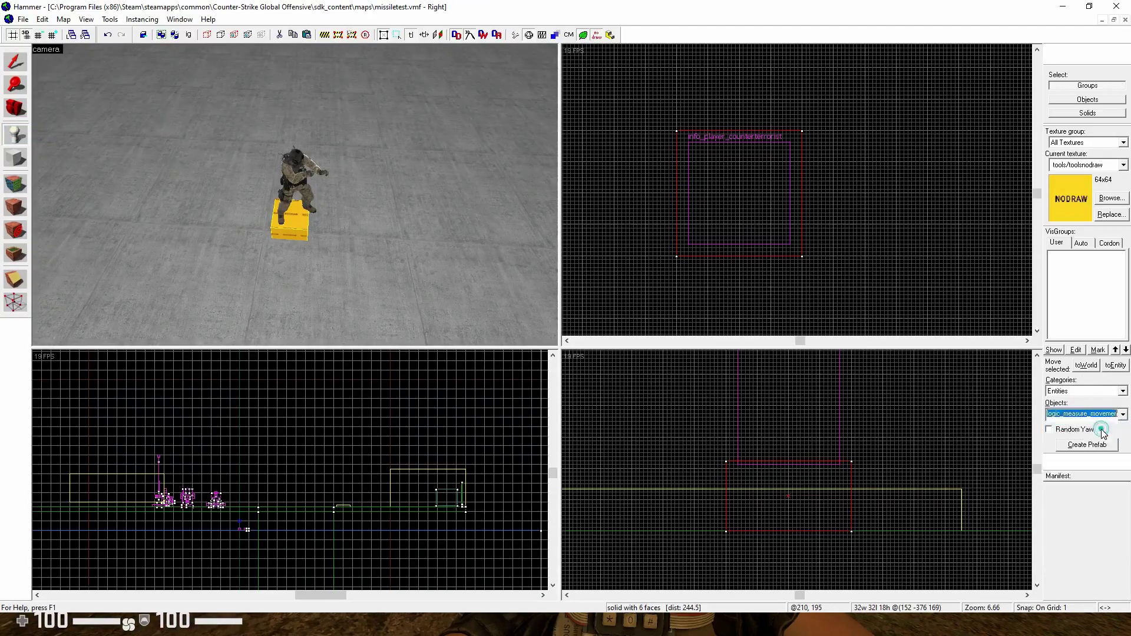
pyautogui.click(326, 225)
pyautogui.hotkey('shift', 's')
# Step: Align the logic_measure_movement entity flush against the side of the nodraw block at ground level
pyautogui.scroll(3, 883, 176)
pyautogui.moveTo(876, 126); pyautogui.dragTo(807, 157)
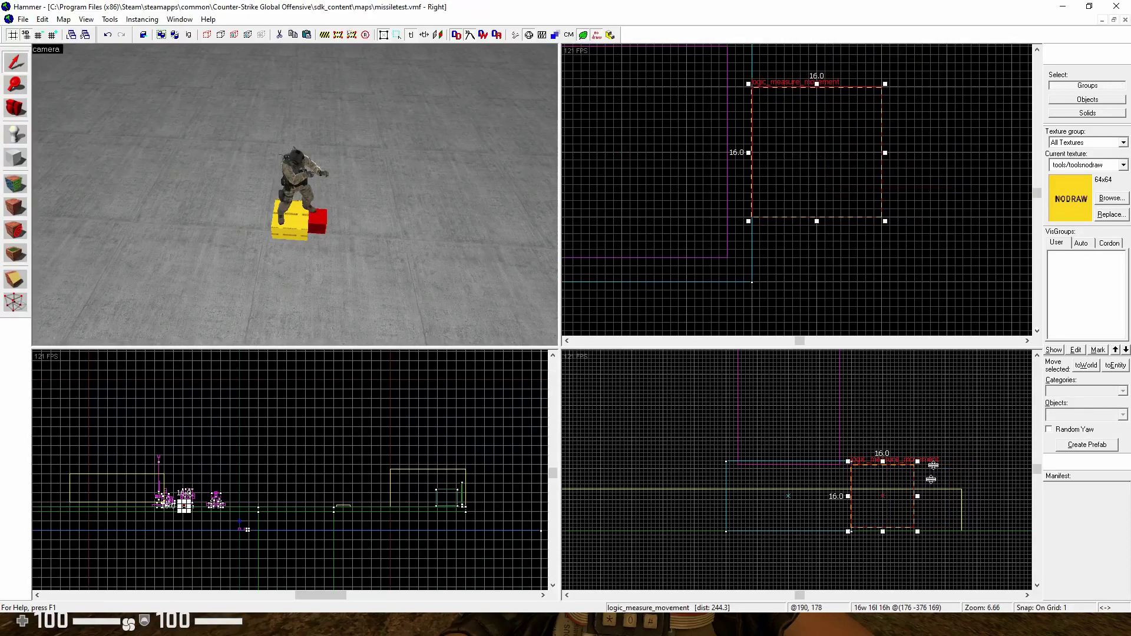
pyautogui.scroll(2, 882, 512)
pyautogui.press('Left')
pyautogui.press('Down')
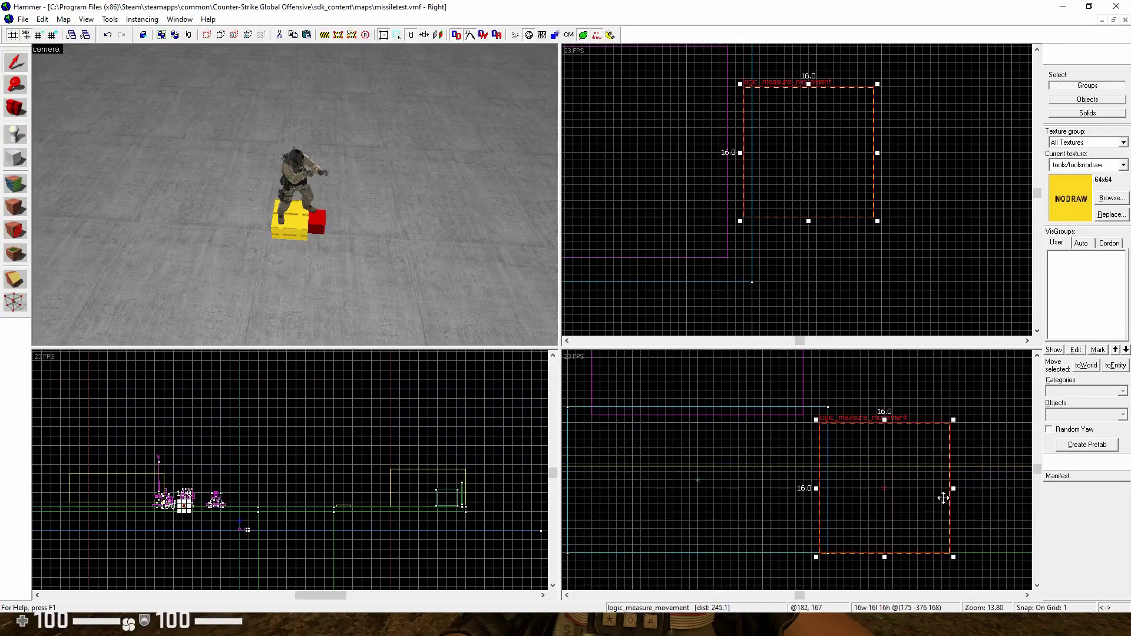
pyautogui.moveTo(912, 511); pyautogui.dragTo(919, 512)
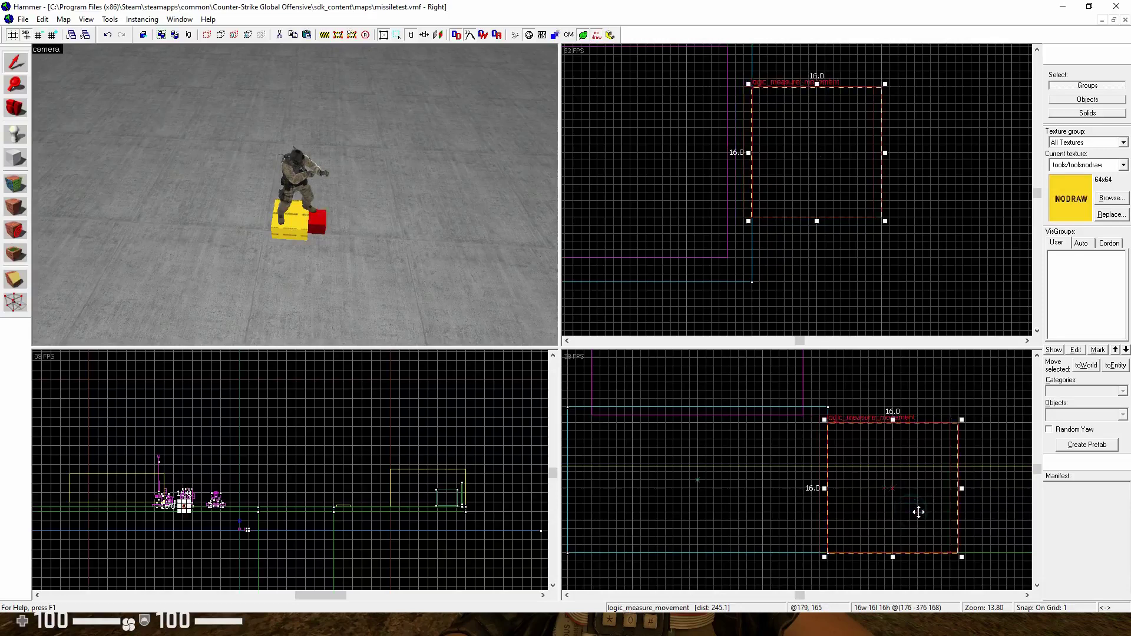
# Step: Set the logic_measure_movement's Movement scale to 1000000 and its Measurement Type to Eye position
pyautogui.click(16, 110)
pyautogui.moveTo(283, 171); pyautogui.dragTo(294, 195)
pyautogui.scroll(2, 295, 195)
pyautogui.click(16, 62)
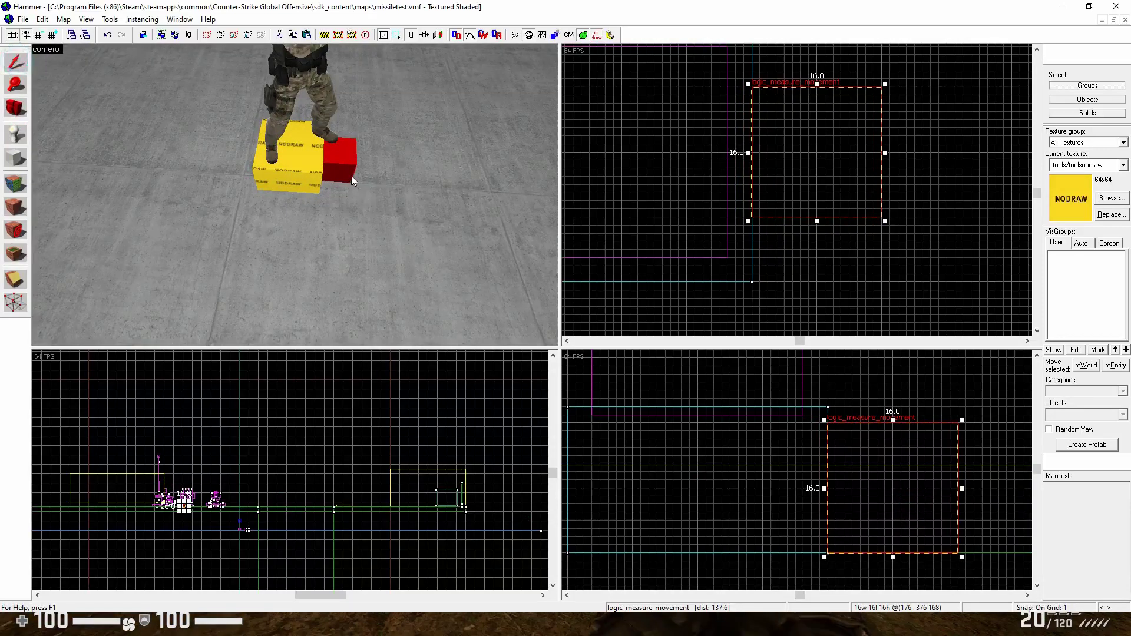
pyautogui.doubleClick(343, 172)
pyautogui.click(685, 332)
pyautogui.click(884, 265)
pyautogui.write('000000')
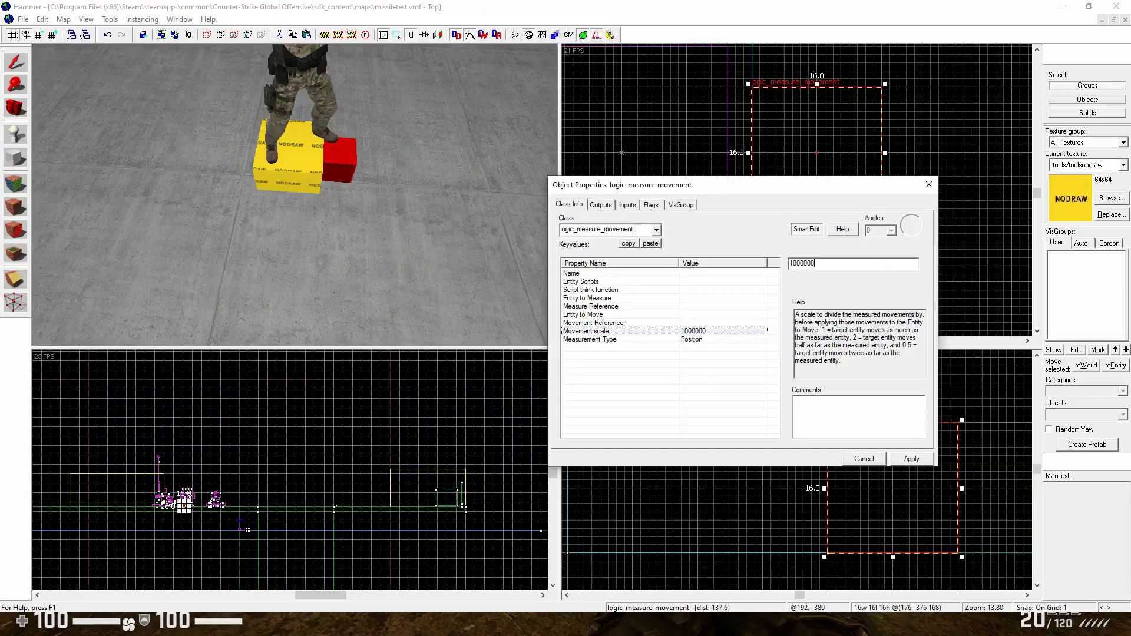
pyautogui.click(719, 338)
pyautogui.click(913, 262)
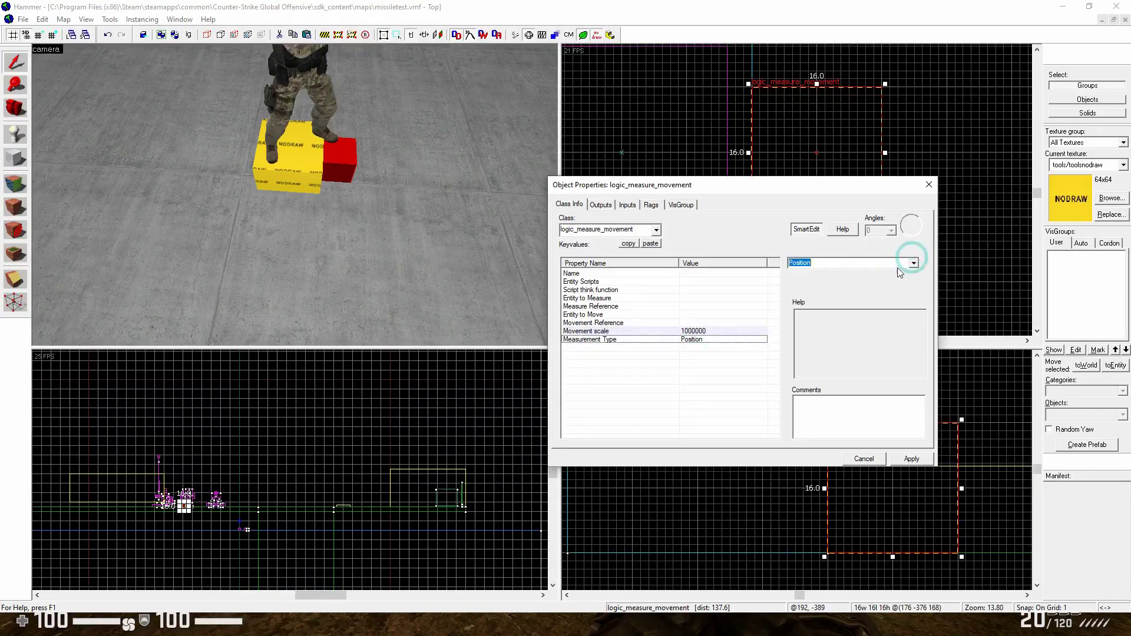
pyautogui.click(850, 280)
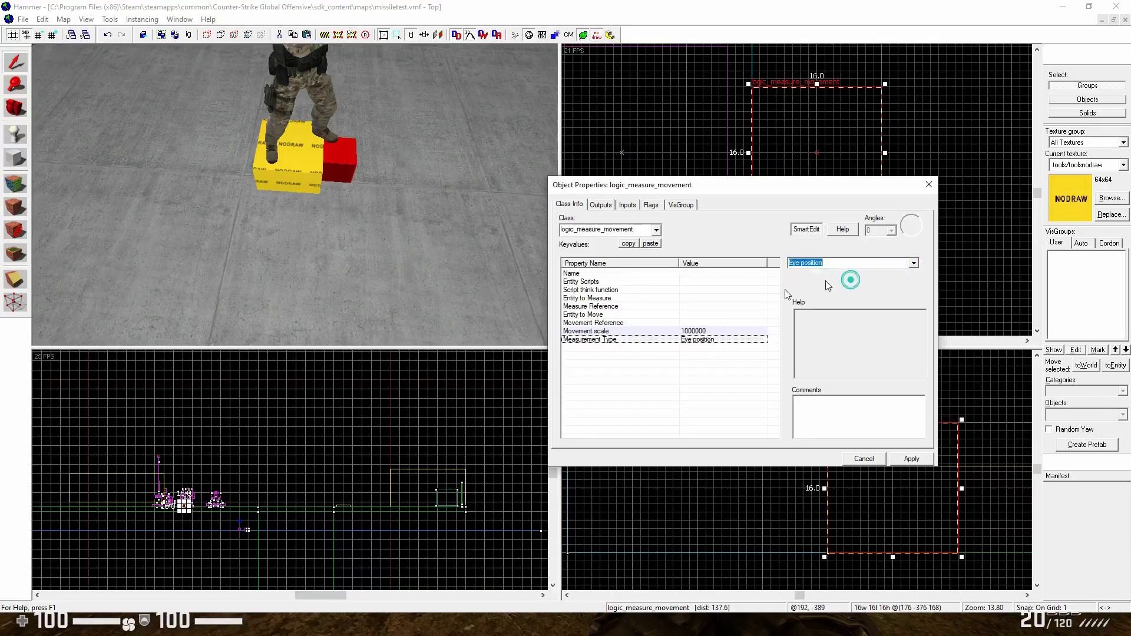
# Step: Name the logic_measure_movement entity tele
pyautogui.click(644, 323)
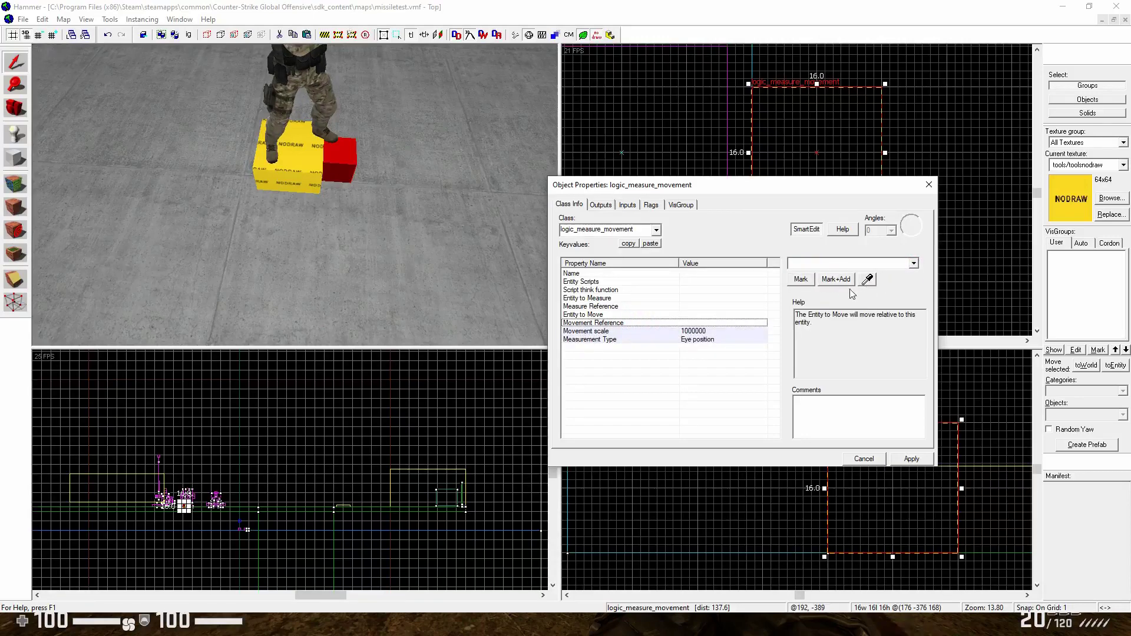
pyautogui.click(602, 274)
pyautogui.click(821, 259)
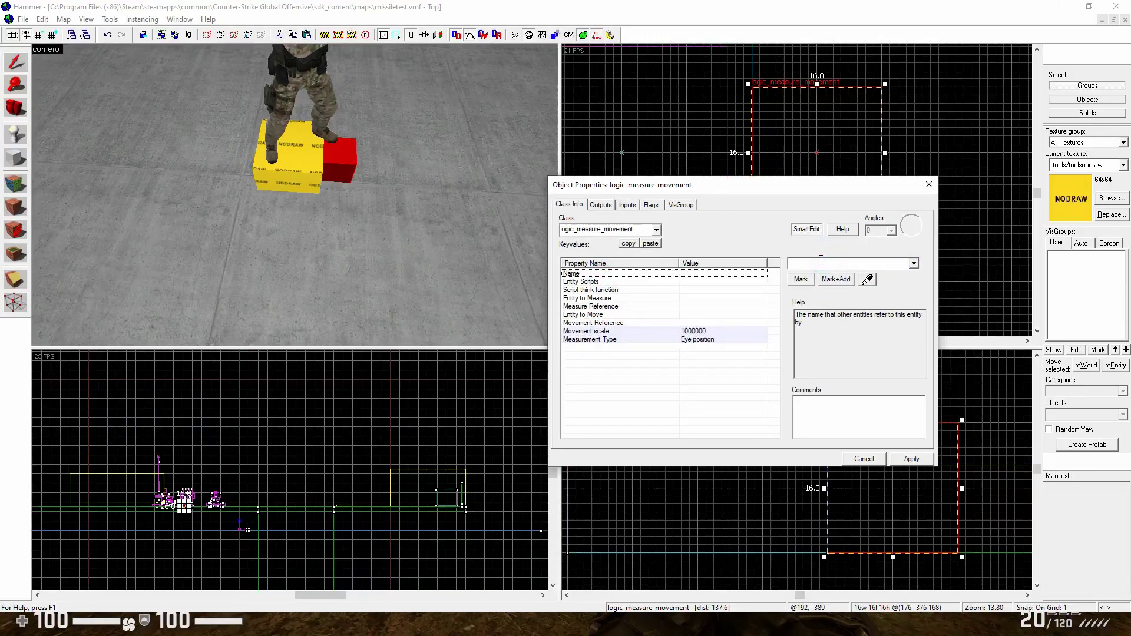
pyautogui.write('tele')
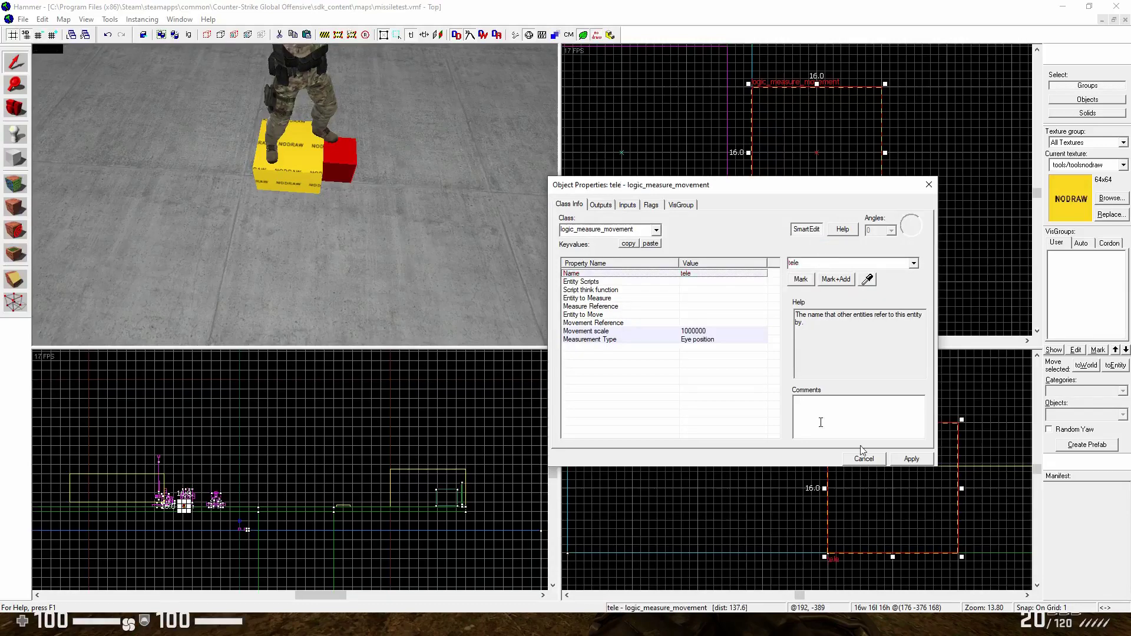
pyautogui.click(695, 322)
pyautogui.click(867, 279)
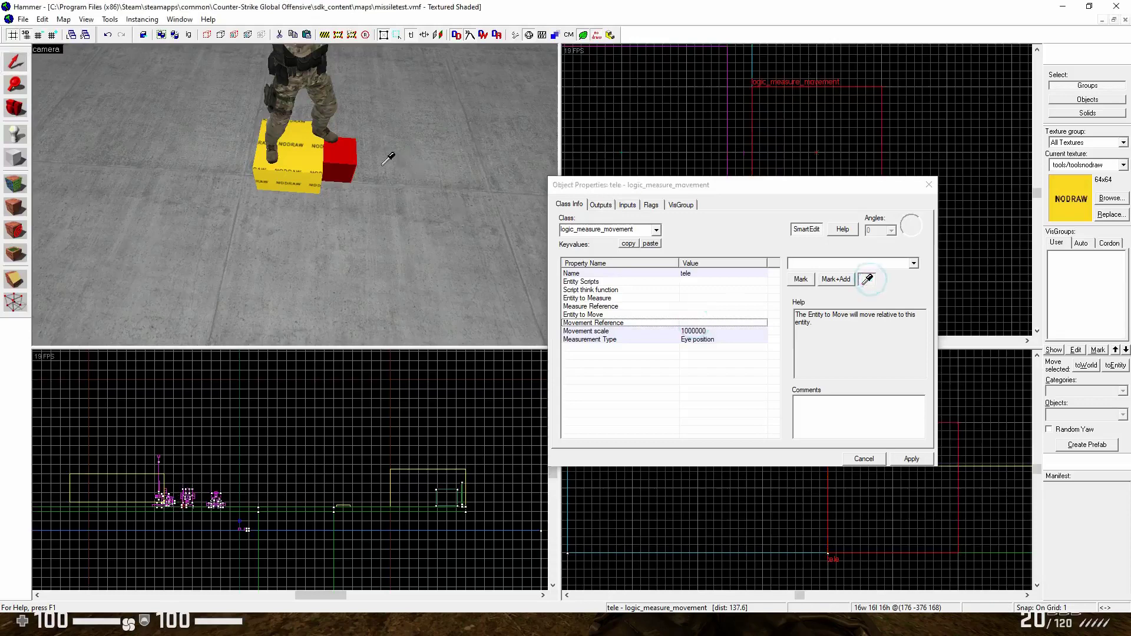
pyautogui.click(866, 278)
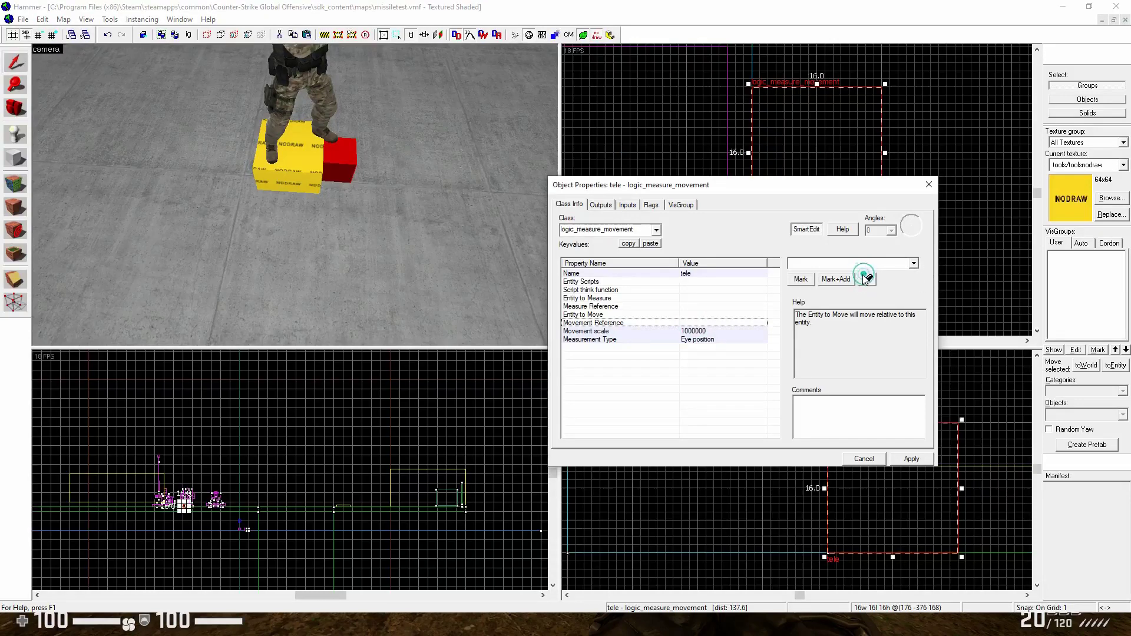
pyautogui.click(928, 184)
# Step: Place two point_tesla entities on the concrete floor in front of the nodraw block
pyautogui.hotkey('shift', 'e')
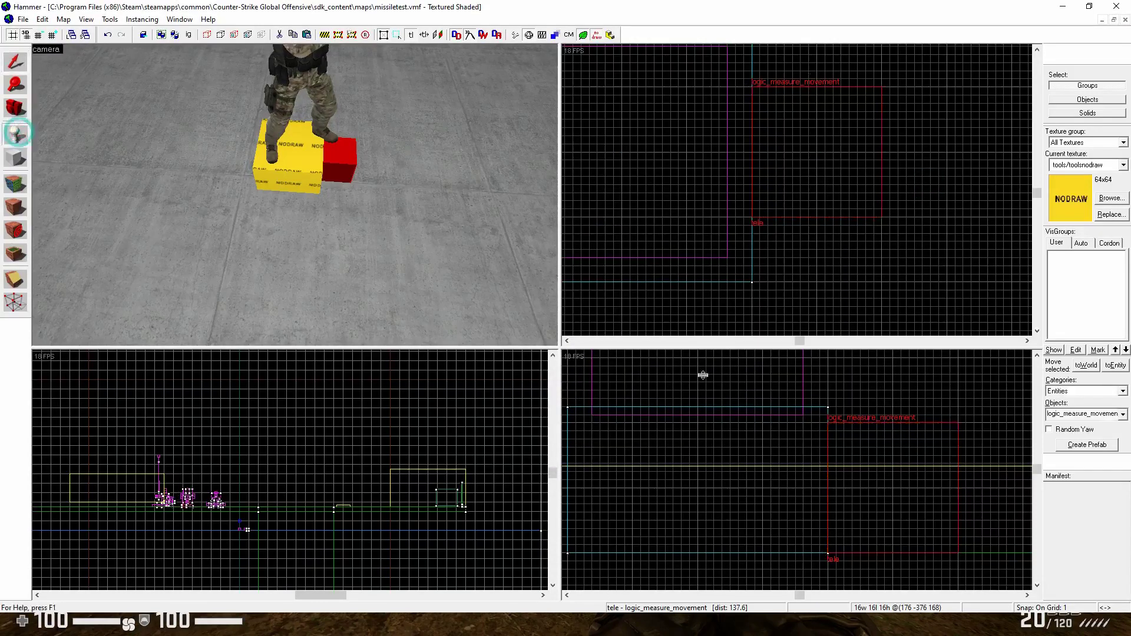
pyautogui.doubleClick(1078, 414)
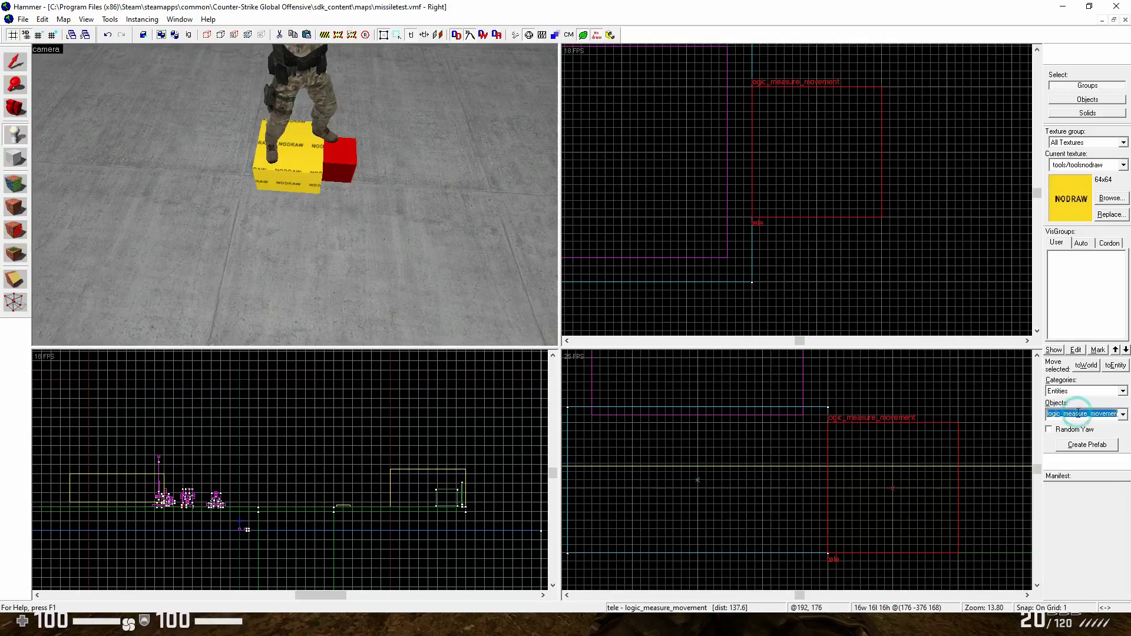
pyautogui.write('tesla')
pyautogui.click(1055, 427)
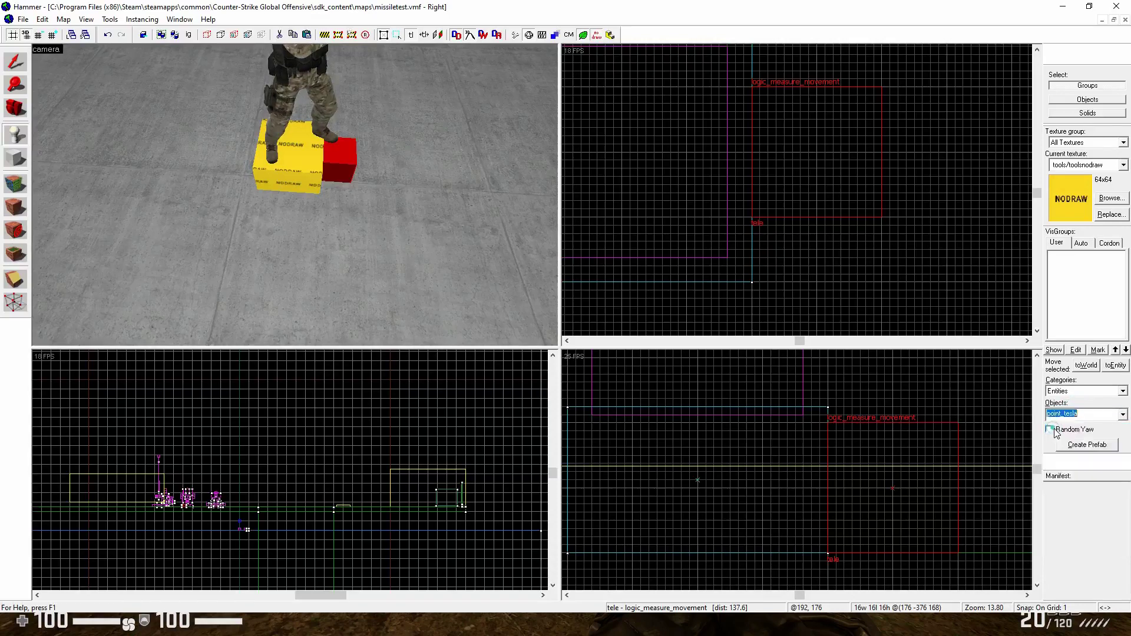
pyautogui.click(293, 250)
pyautogui.click(405, 249)
pyautogui.click(9, 64)
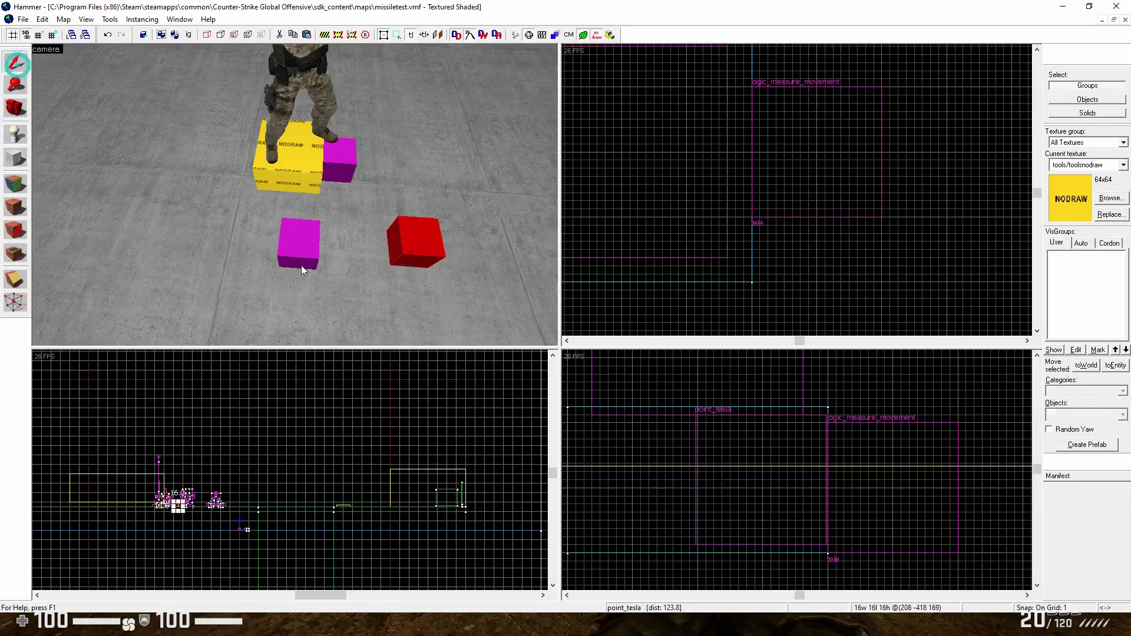
# Step: Move the point_tesla nearest the nodraw block flush against the block's side opposite the logic_measure_movement, at ground level
pyautogui.click(300, 259)
pyautogui.scroll(-3, 774, 280)
pyautogui.keyDown('shift'); pyautogui.moveTo(838, 331); pyautogui.dragTo(729, 175); pyautogui.keyUp('shift')
pyautogui.scroll(-4, 874, 427)
pyautogui.scroll(8, 816, 434)
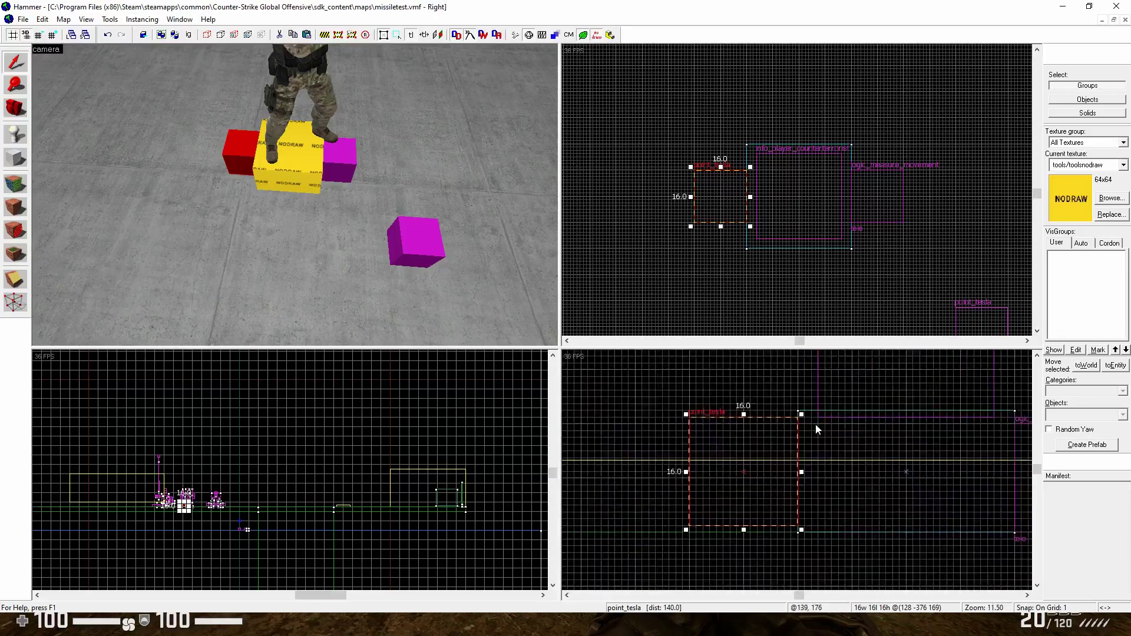
pyautogui.moveTo(783, 420); pyautogui.dragTo(783, 428)
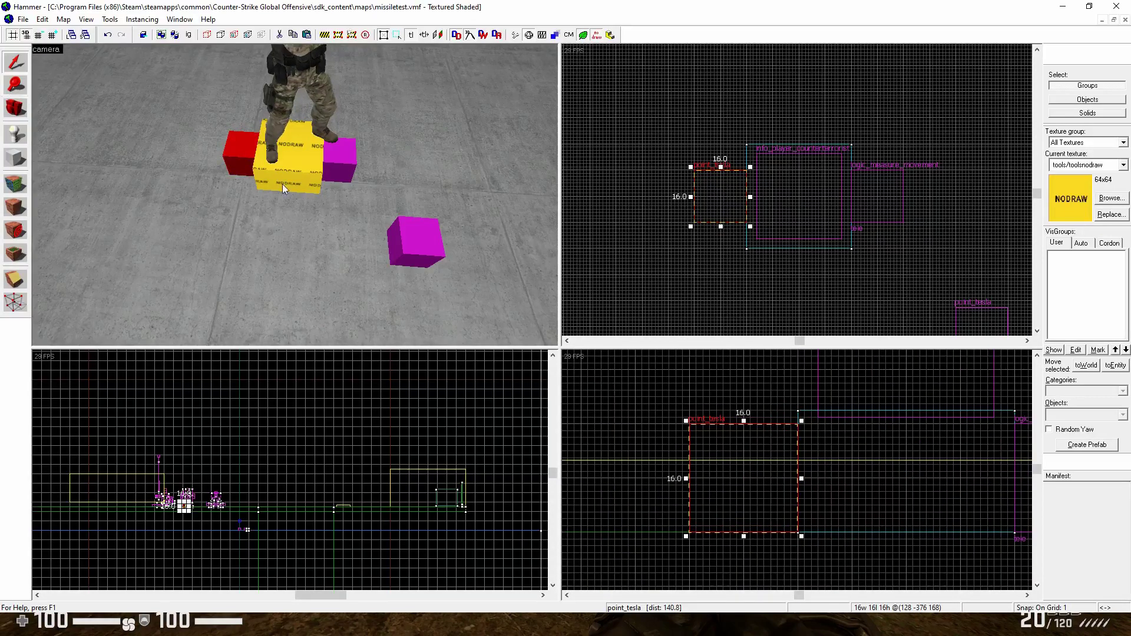
# Step: Name the point_tesla beside the nodraw block telet
pyautogui.doubleClick(229, 151)
pyautogui.click(798, 263)
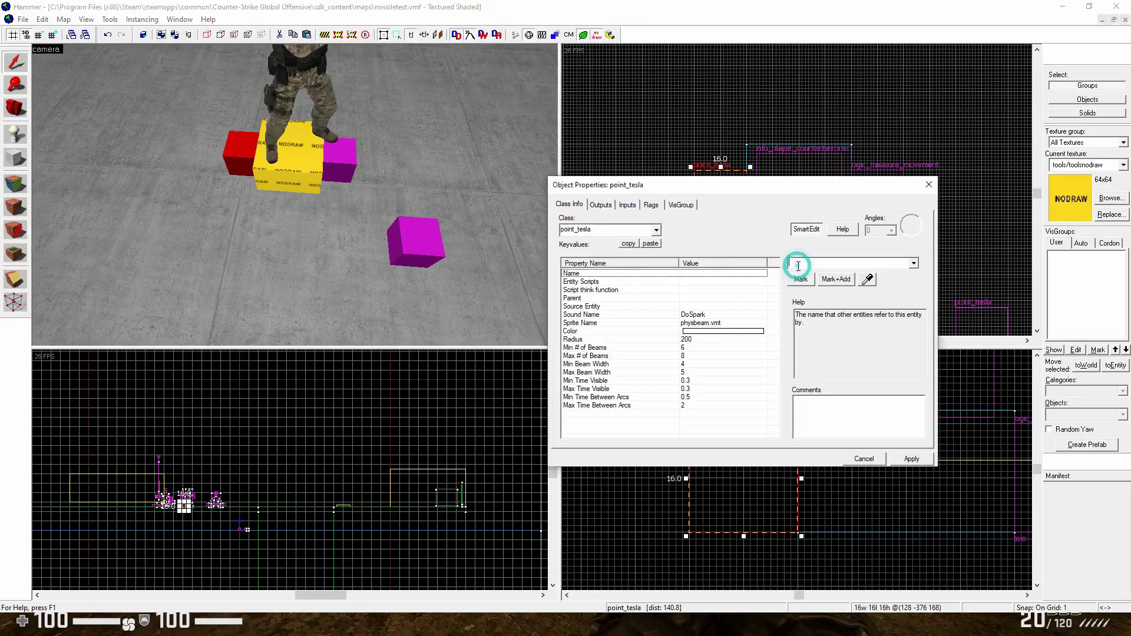
pyautogui.write('telet')
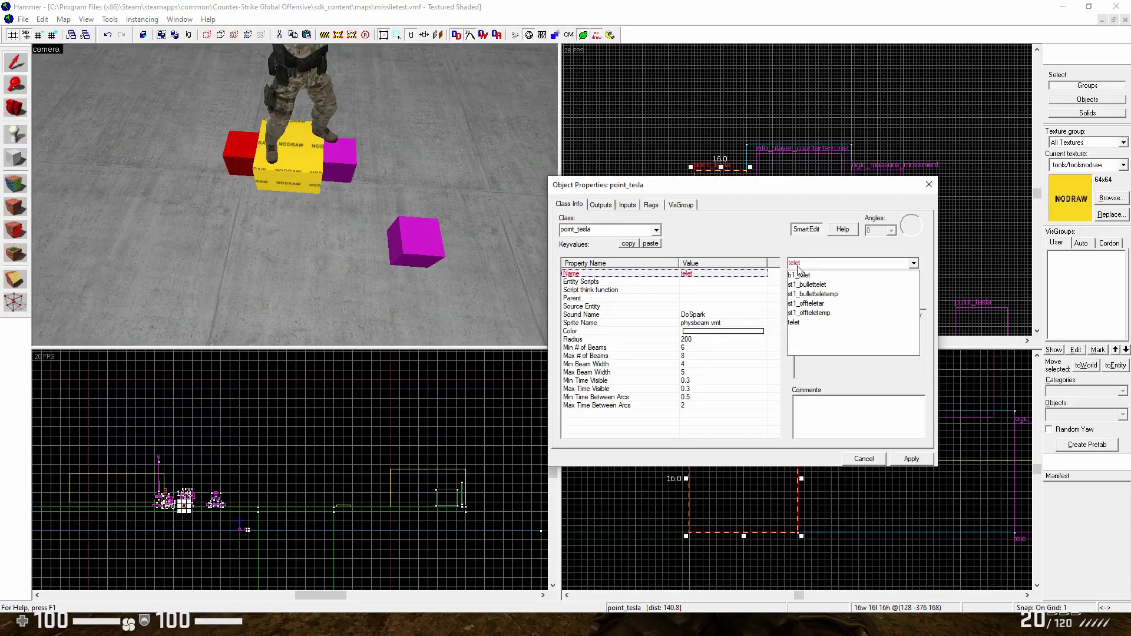
pyautogui.press('Return')
pyautogui.click(909, 462)
pyautogui.click(929, 185)
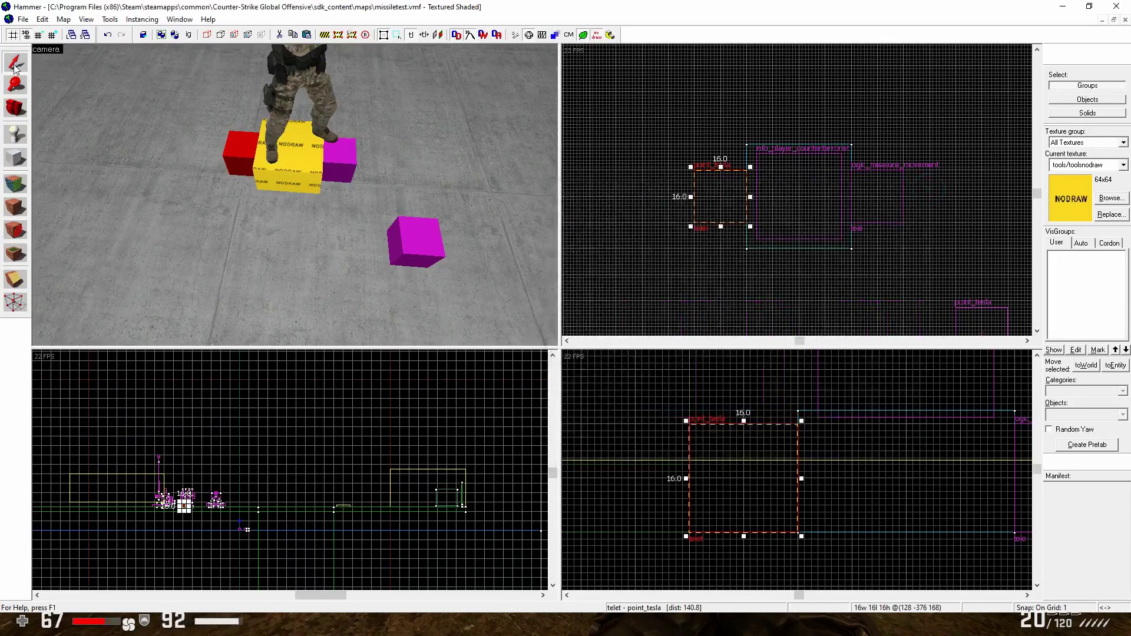
# Step: Centre the telet point_tesla inside the nodraw block and lower the block's top so the entity sticks out above it
pyautogui.moveTo(736, 182); pyautogui.dragTo(820, 204)
pyautogui.scroll(3, 802, 210)
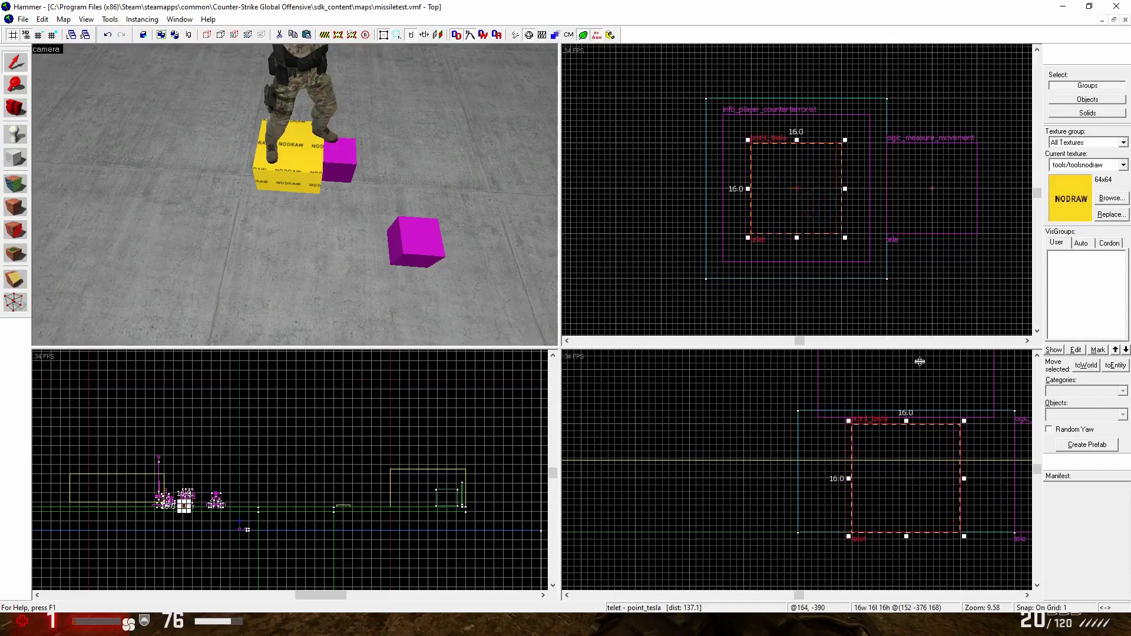
pyautogui.moveTo(934, 460); pyautogui.dragTo(932, 469)
pyautogui.click(294, 171)
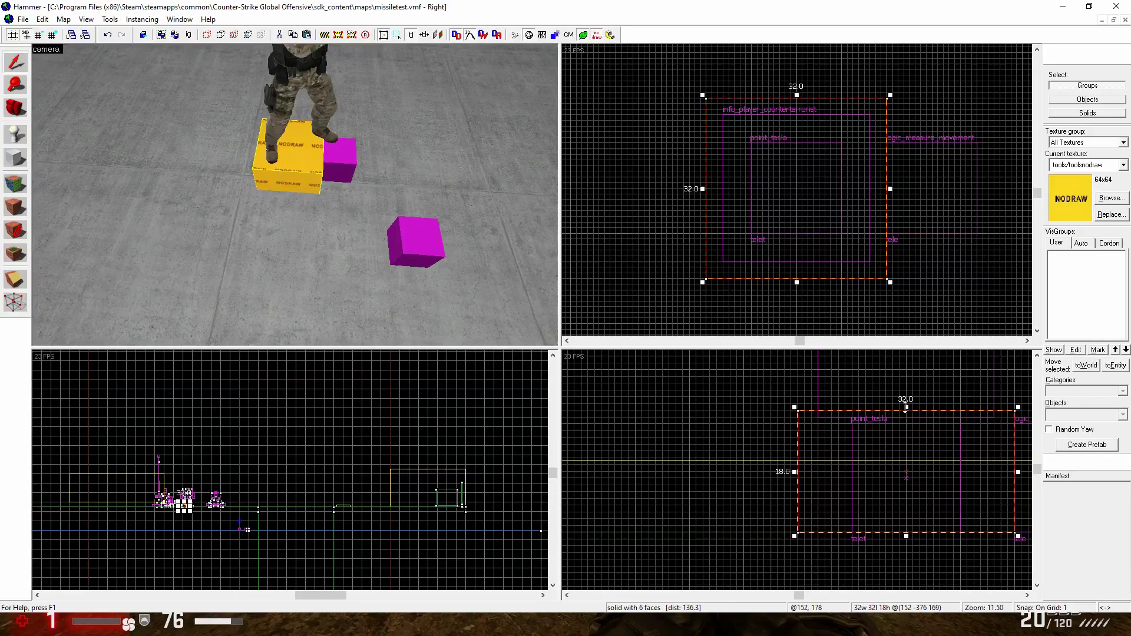
pyautogui.moveTo(905, 407); pyautogui.dragTo(906, 489)
pyautogui.doubleClick(294, 171)
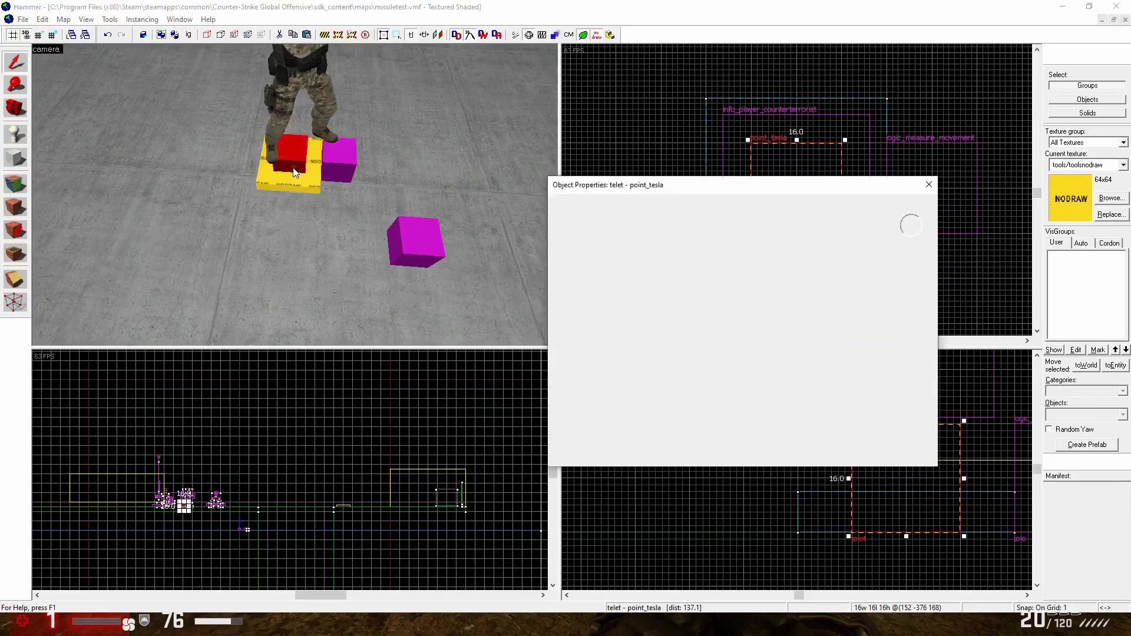
pyautogui.click(929, 185)
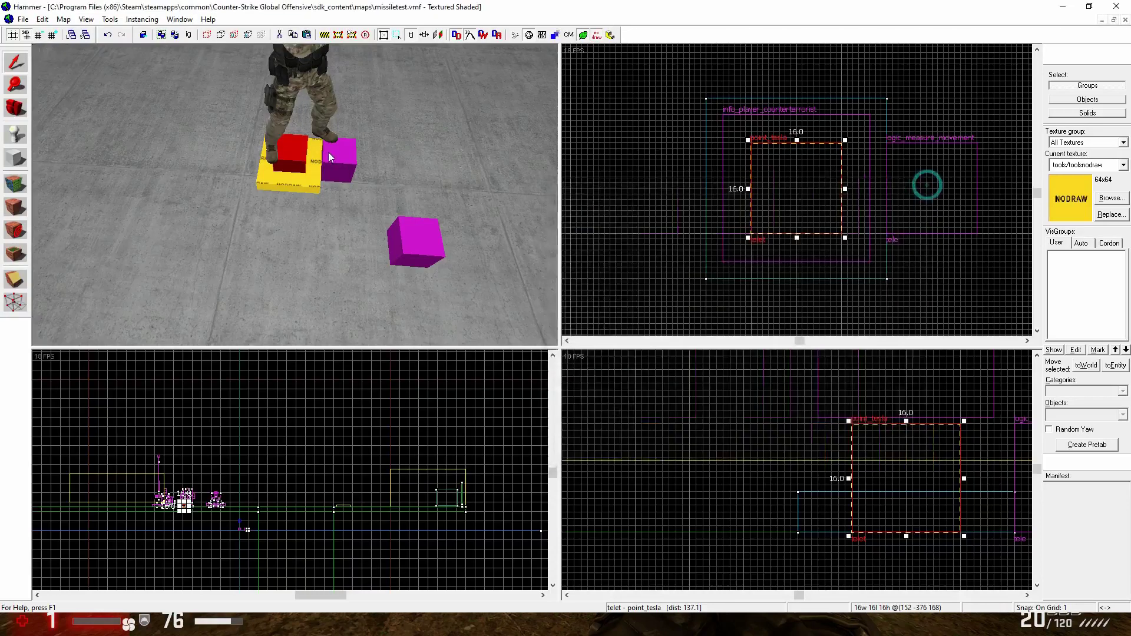
pyautogui.doubleClick(327, 166)
pyautogui.click(674, 323)
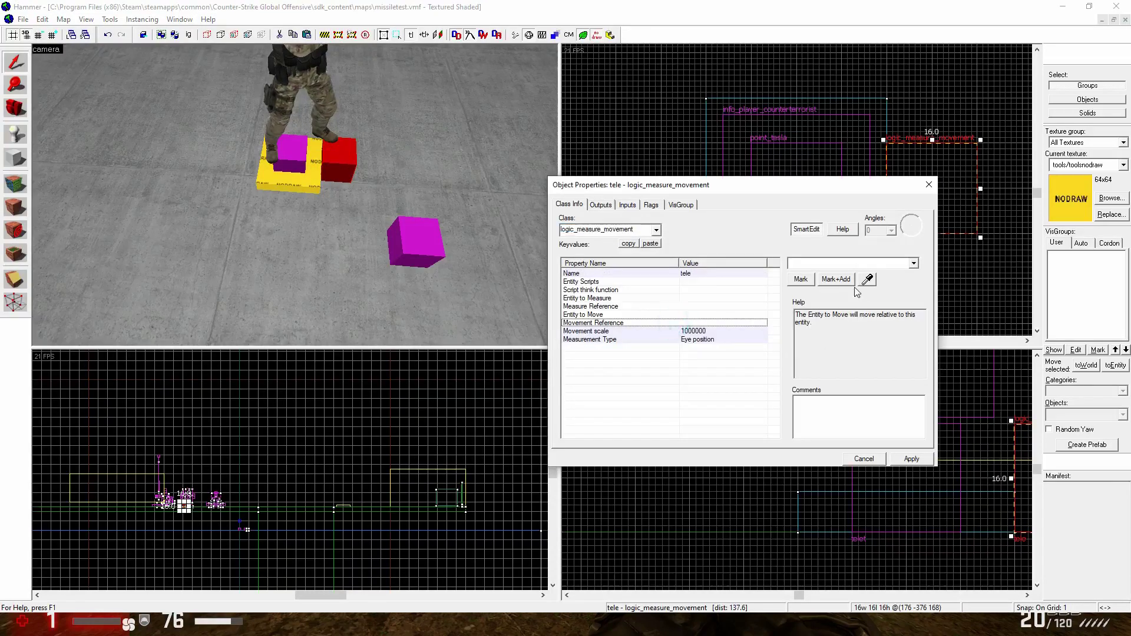
pyautogui.click(928, 185)
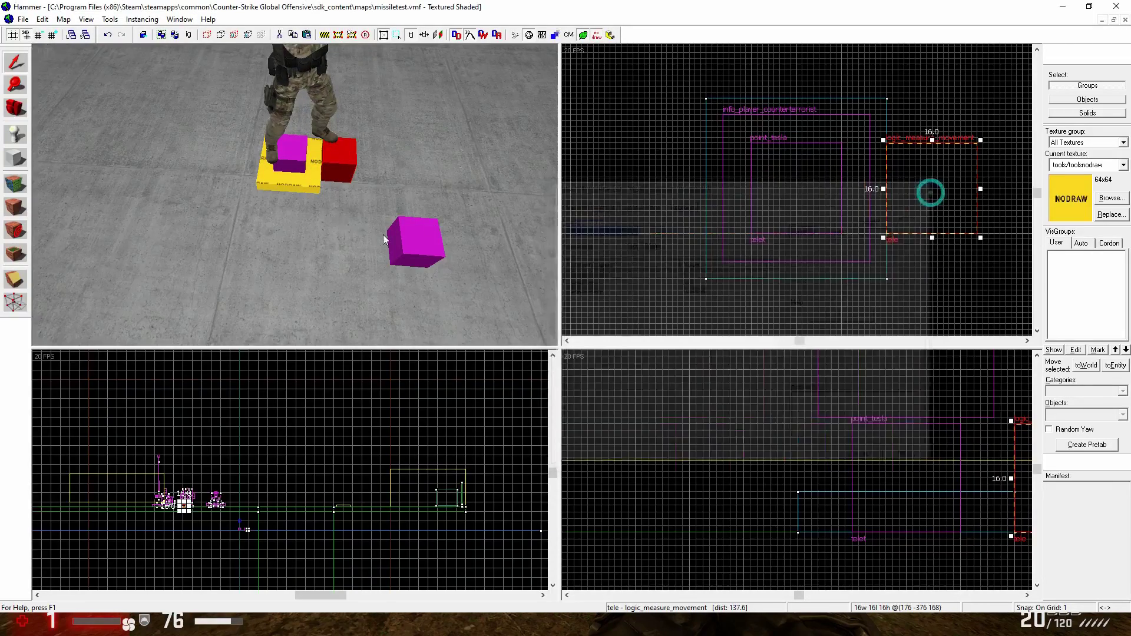
# Step: Name the other point_tesla, standing alone on the floor, telet2
pyautogui.click(419, 231)
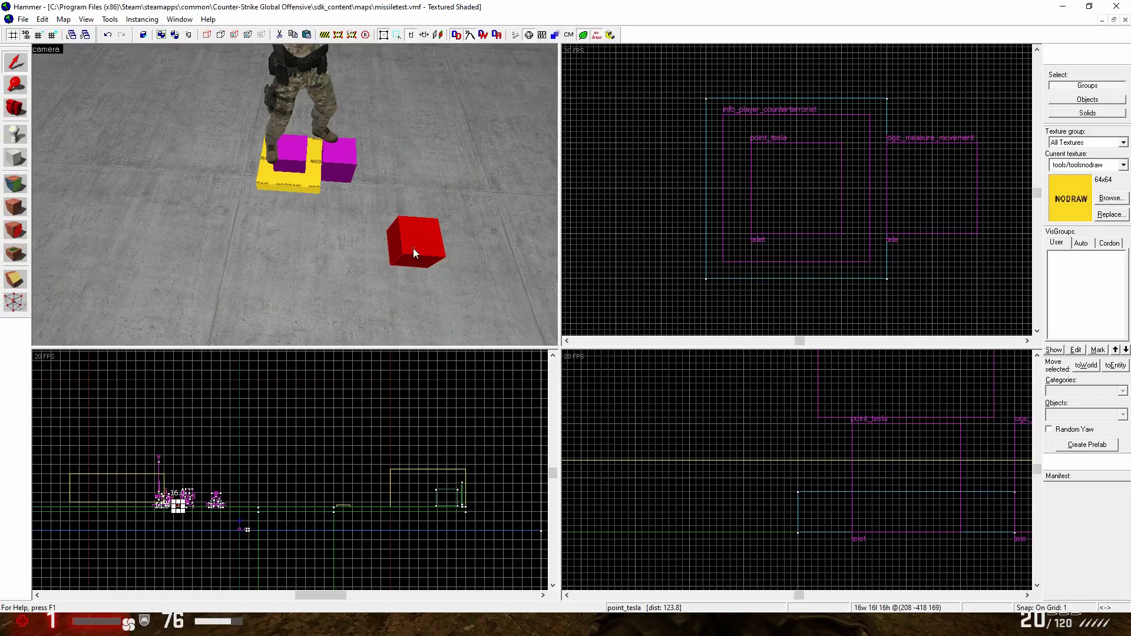
pyautogui.doubleClick(414, 254)
pyautogui.click(867, 279)
pyautogui.click(305, 162)
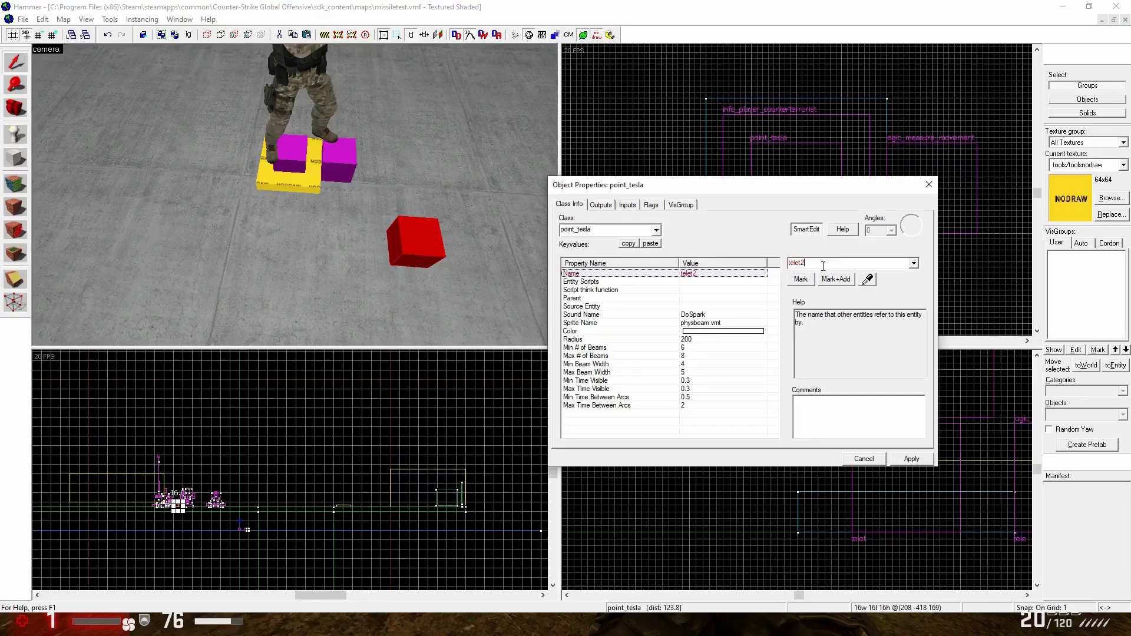
pyautogui.click(929, 185)
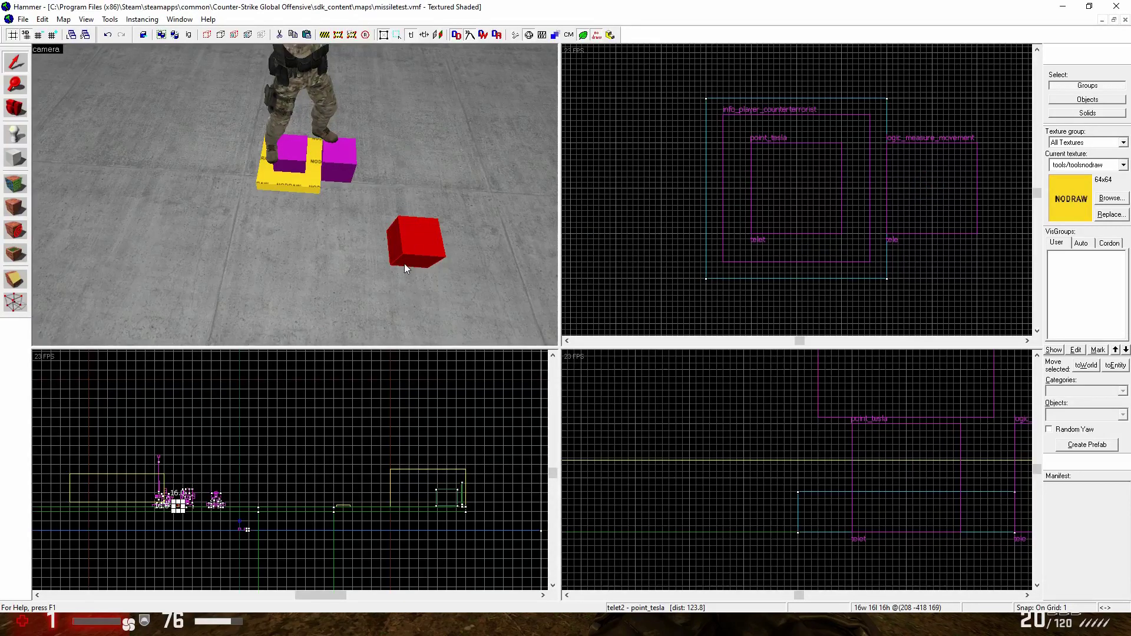
# Step: Relocate the telet2 point_tesla from the floor to the top of the distant wall at the concrete floor's edge
pyautogui.press('Delete')
pyautogui.click(6, 110)
pyautogui.moveTo(177, 189); pyautogui.dragTo(295, 195)
pyautogui.press('s')
pyautogui.press('w')
pyautogui.hotkey('shift', 's')
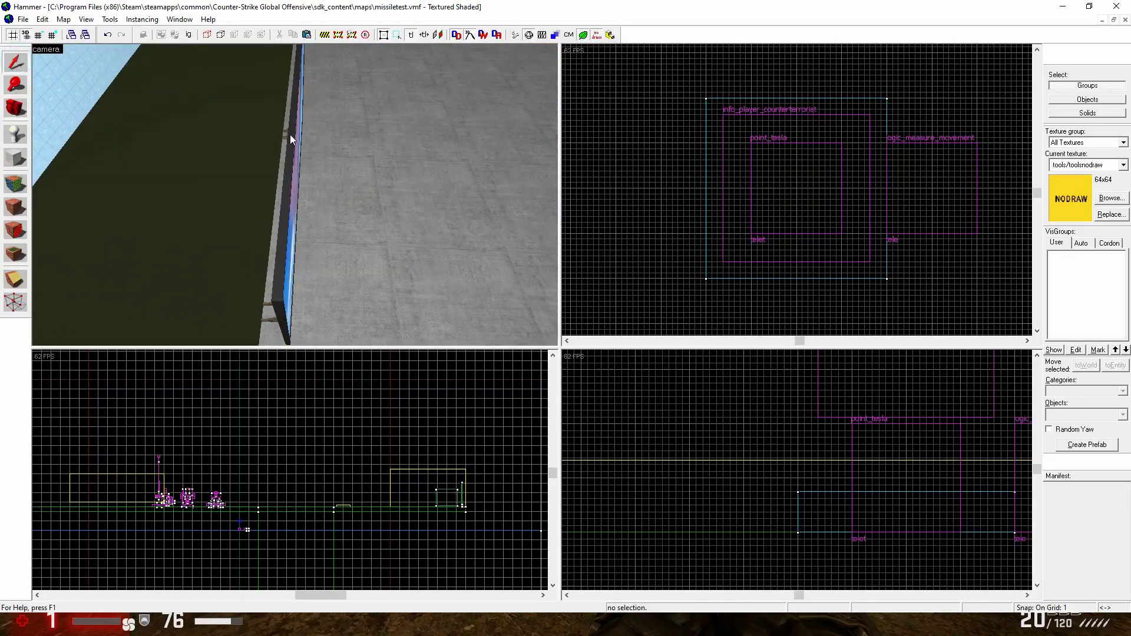
pyautogui.click(290, 139)
pyautogui.scroll(-5, 833, 195)
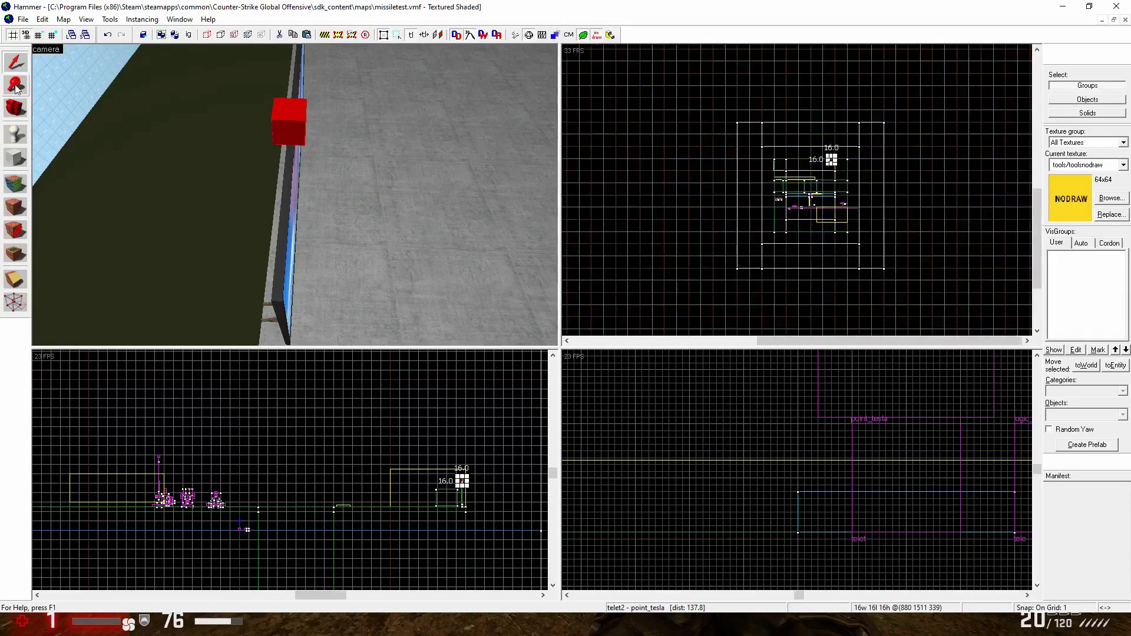
# Step: Return to the player start and set the Movement Reference of the tele logic_measure_movement to telet
pyautogui.click(9, 107)
pyautogui.press('w')
pyautogui.moveTo(295, 195); pyautogui.dragTo(295, 196)
pyautogui.press('w')
pyautogui.click(15, 63)
pyautogui.doubleClick(217, 175)
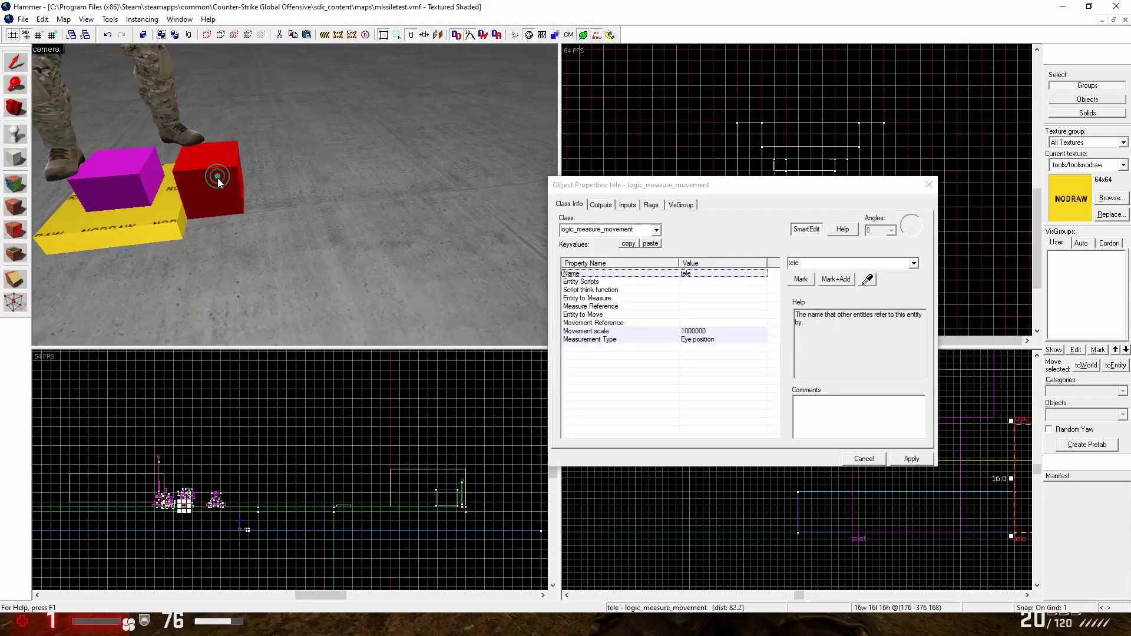
pyautogui.click(684, 315)
pyautogui.click(683, 323)
pyautogui.click(868, 279)
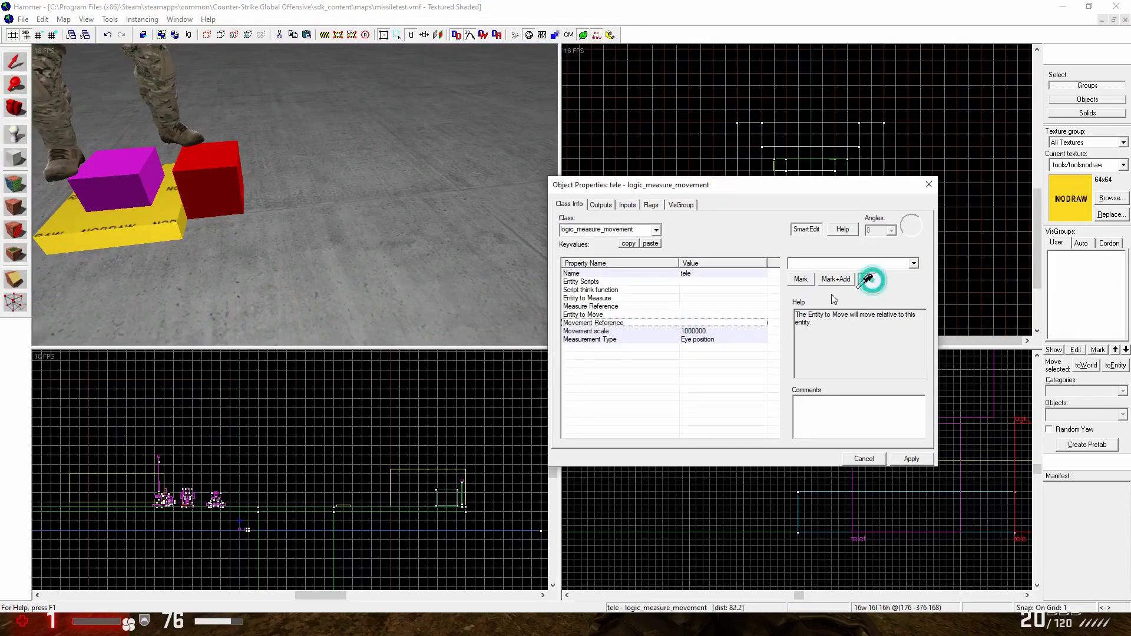
pyautogui.click(133, 184)
# Step: Set both the Entity to Measure and the Measure Reference of the tele logic_measure_movement to telet
pyautogui.click(684, 299)
pyautogui.click(867, 279)
pyautogui.click(147, 168)
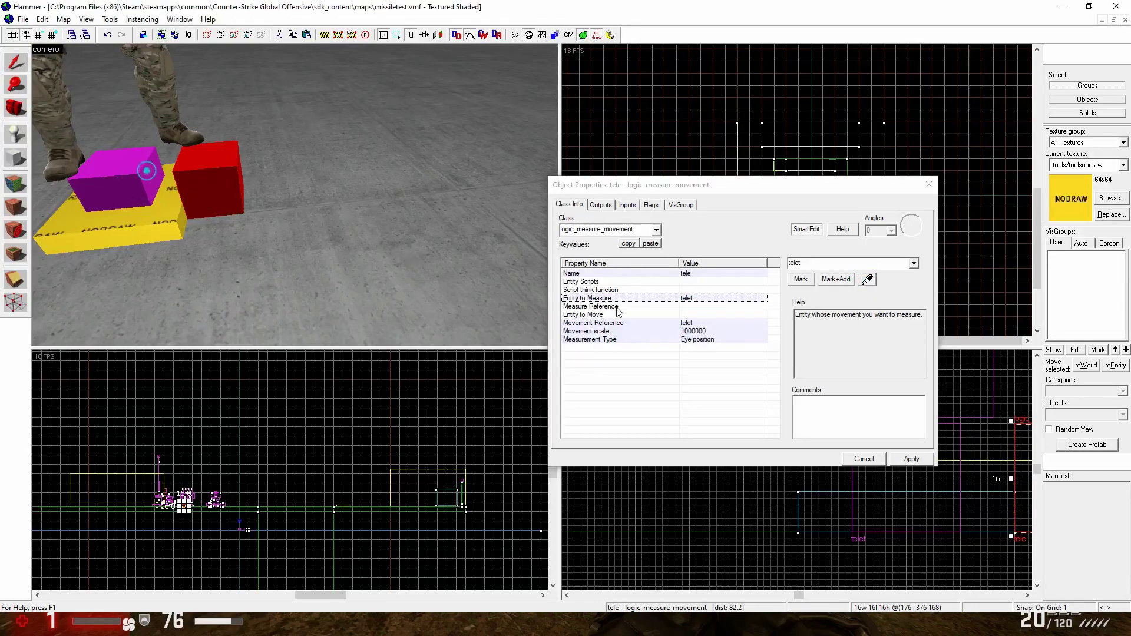
pyautogui.click(671, 306)
pyautogui.click(868, 279)
pyautogui.click(129, 182)
# Step: Set the Entity to Move of the tele logic_measure_movement to teleplayer
pyautogui.click(713, 316)
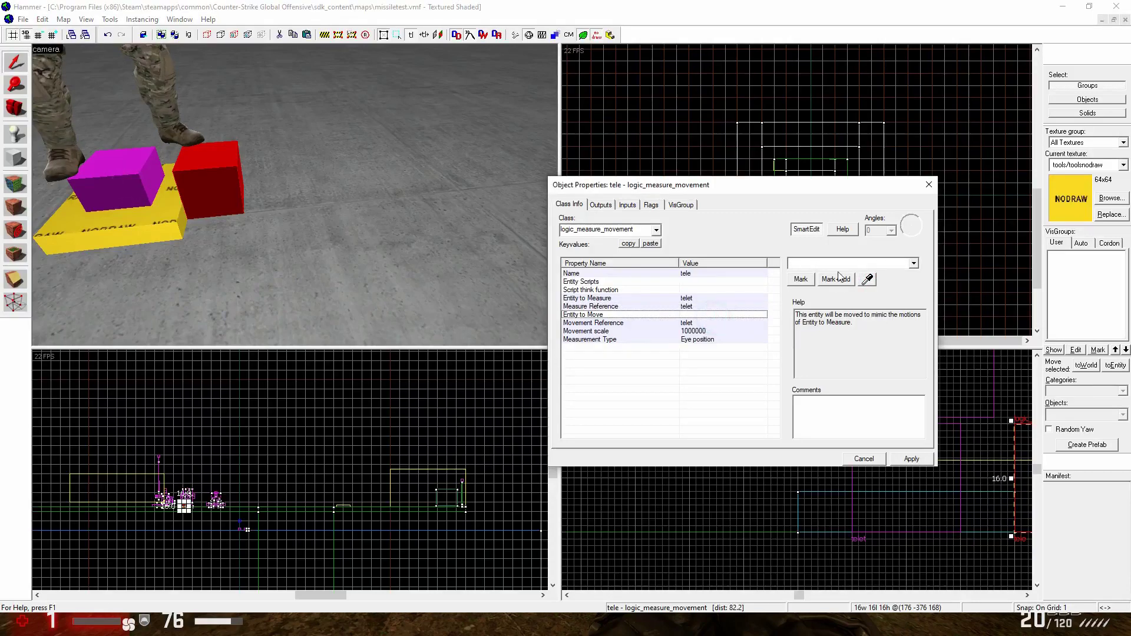
pyautogui.click(867, 280)
pyautogui.click(113, 187)
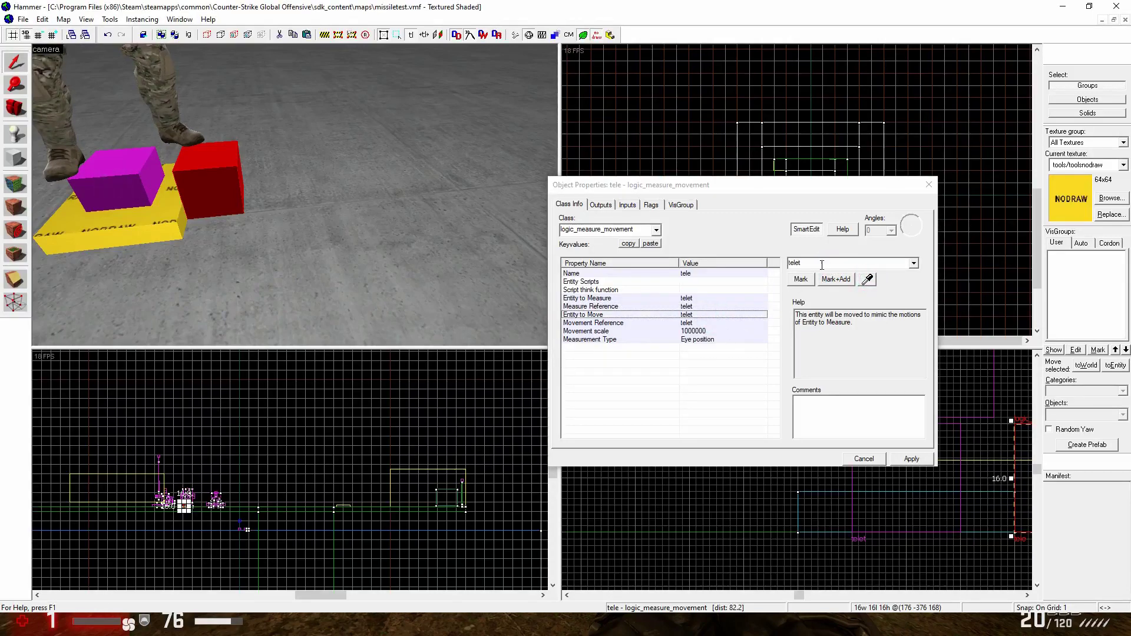
pyautogui.press('BackSpace')
pyautogui.write('player')
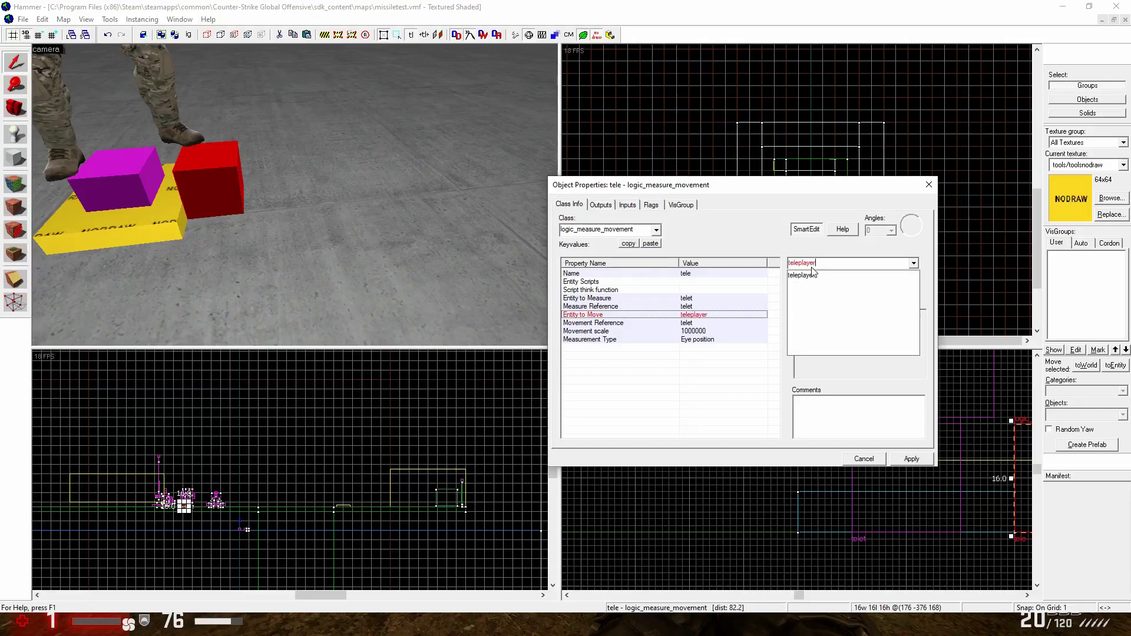
pyautogui.click(812, 275)
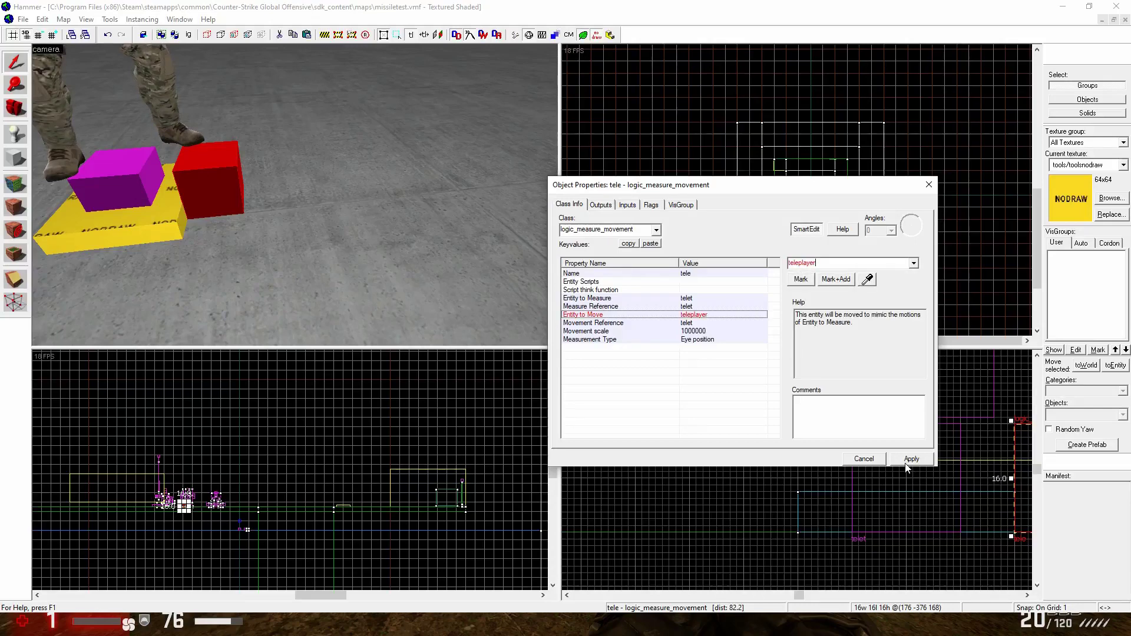
pyautogui.click(929, 185)
# Step: Place a game_ui entity on the concrete floor beside the tele logic_measure_movement
pyautogui.click(15, 134)
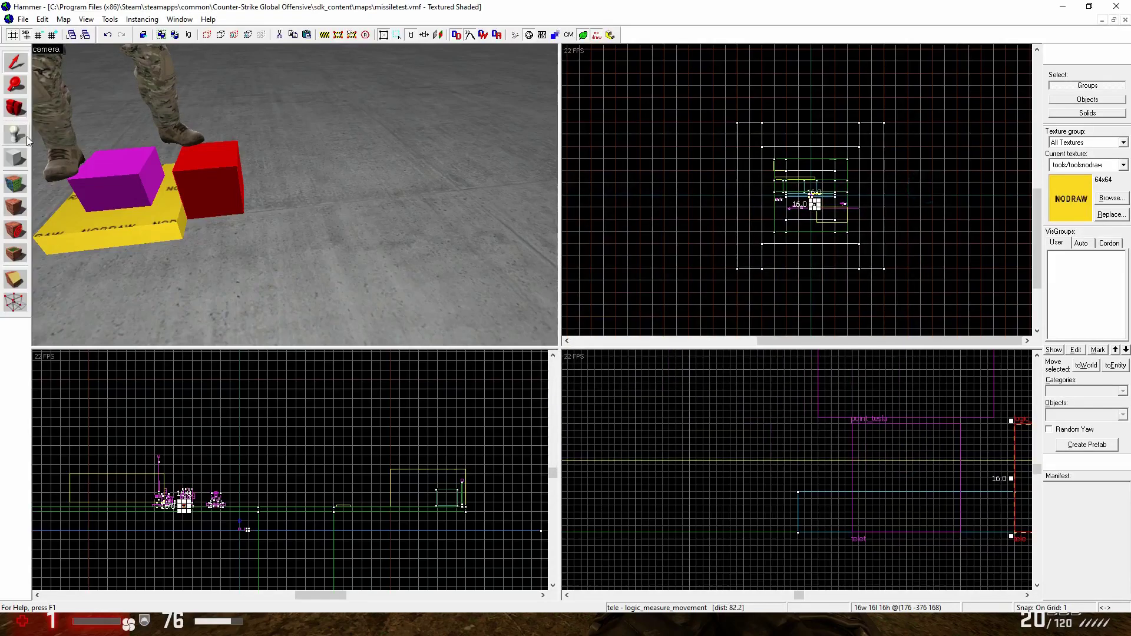
pyautogui.write('ui')
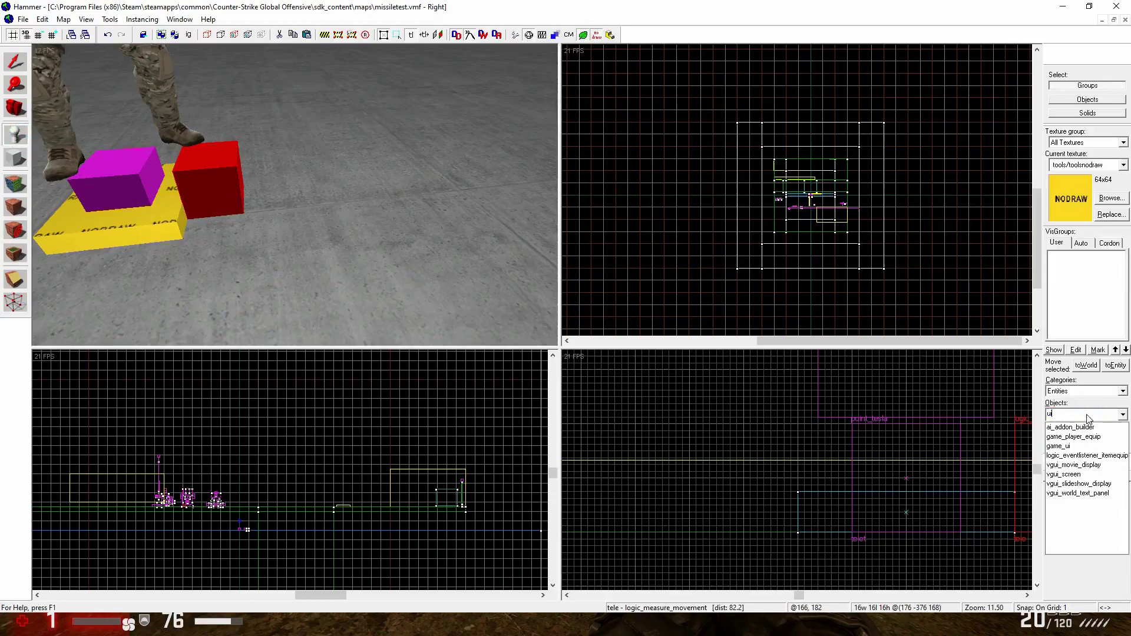
pyautogui.click(1069, 455)
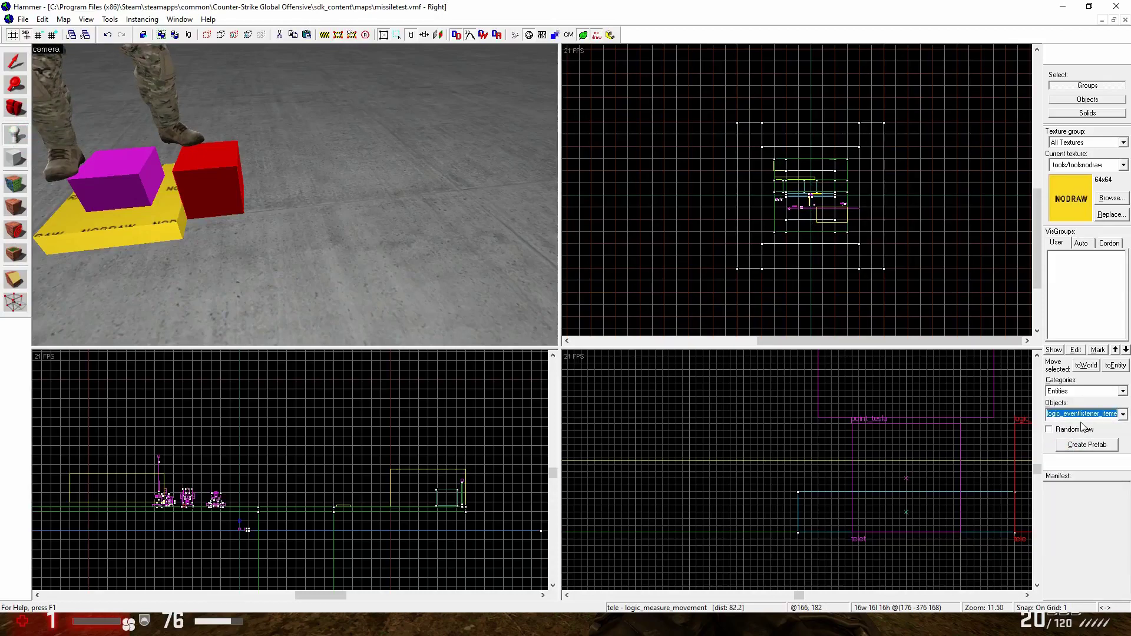
pyautogui.write('ui')
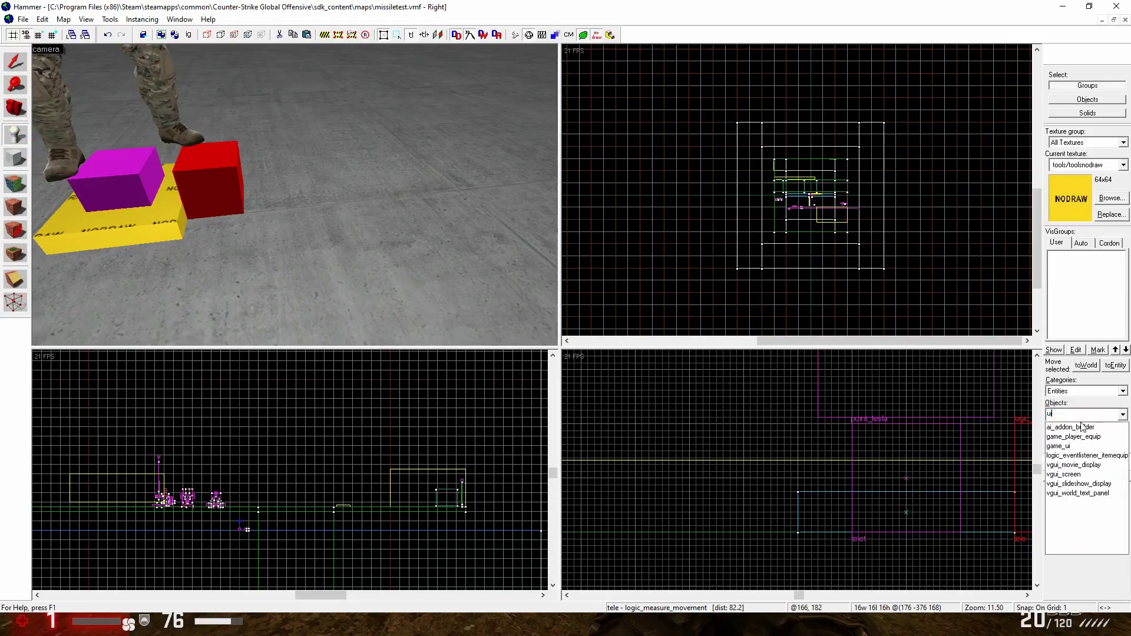
pyautogui.click(1061, 445)
pyautogui.click(292, 200)
pyautogui.click(16, 63)
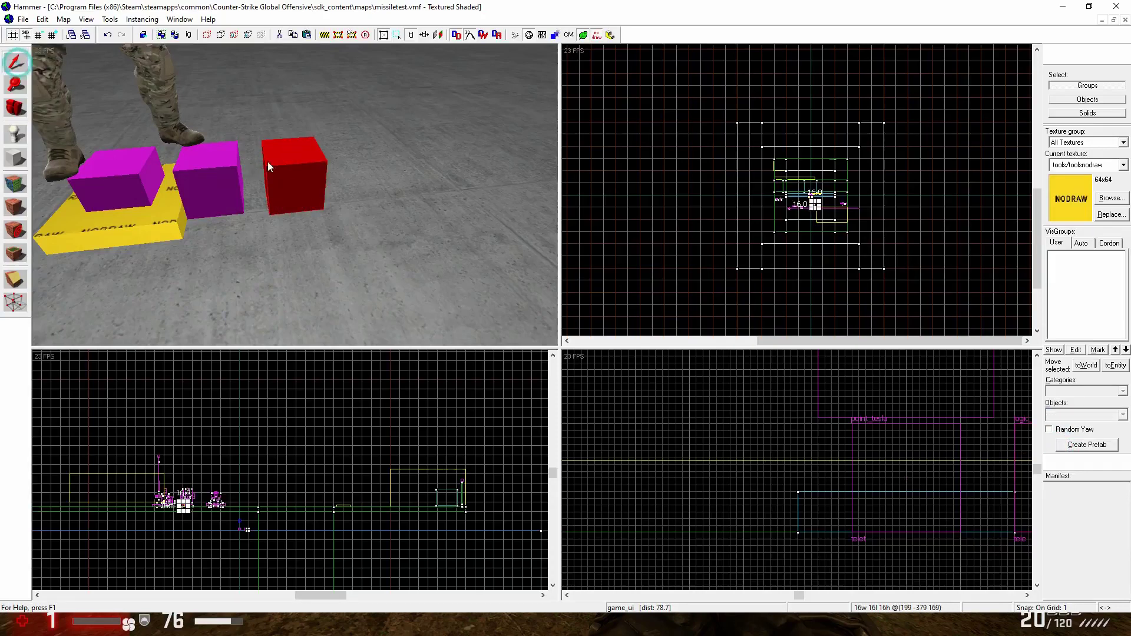
# Step: Name the new game_ui entity teleui and apply the change
pyautogui.doubleClick(307, 171)
pyautogui.click(862, 266)
pyautogui.write('teleu')
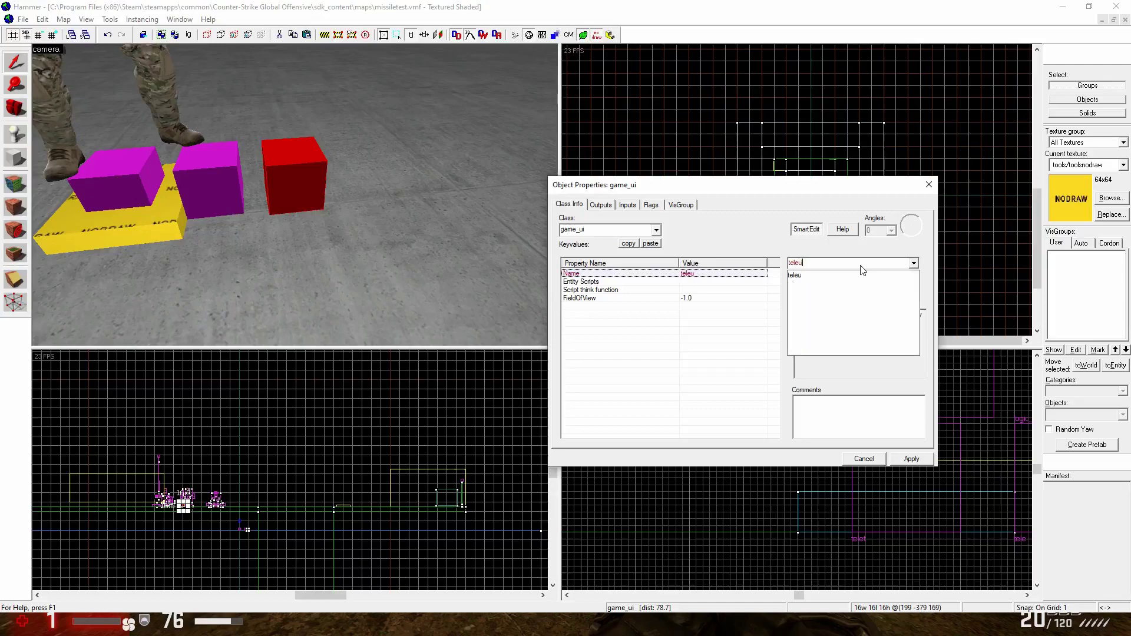
pyautogui.click(861, 265)
pyautogui.click(923, 461)
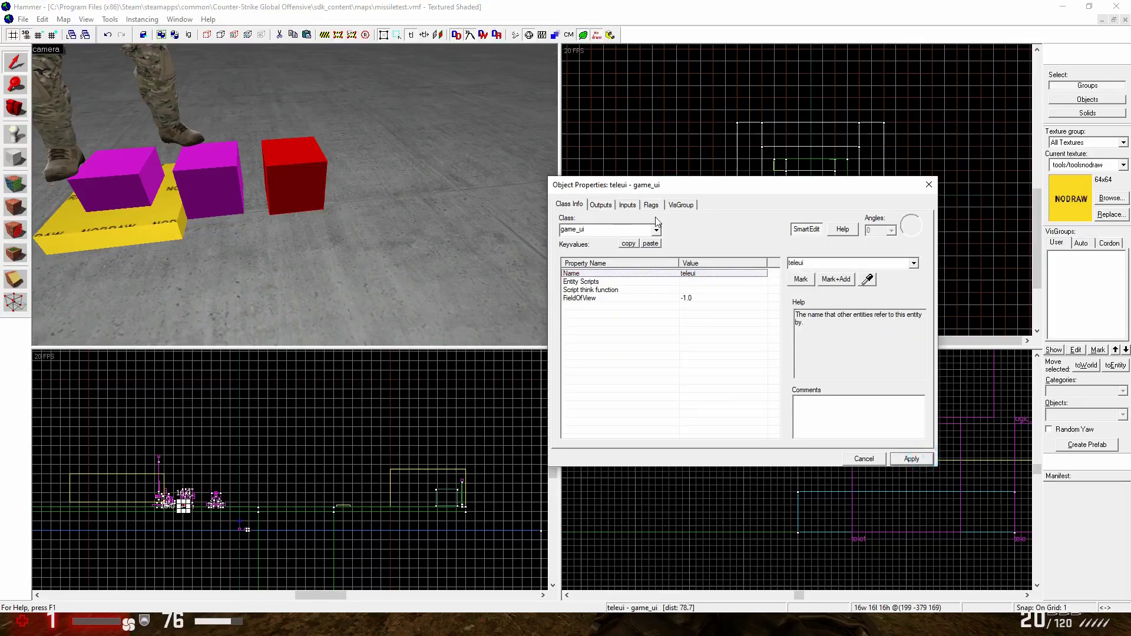
# Step: Toggle the first three flags of the teleui game_ui and apply the change
pyautogui.click(651, 204)
pyautogui.click(566, 233)
pyautogui.click(565, 242)
pyautogui.click(565, 251)
pyautogui.click(912, 459)
pyautogui.click(929, 187)
# Step: Change the class of the nodraw block under the player start from func_detail to trigger_once
pyautogui.press('s')
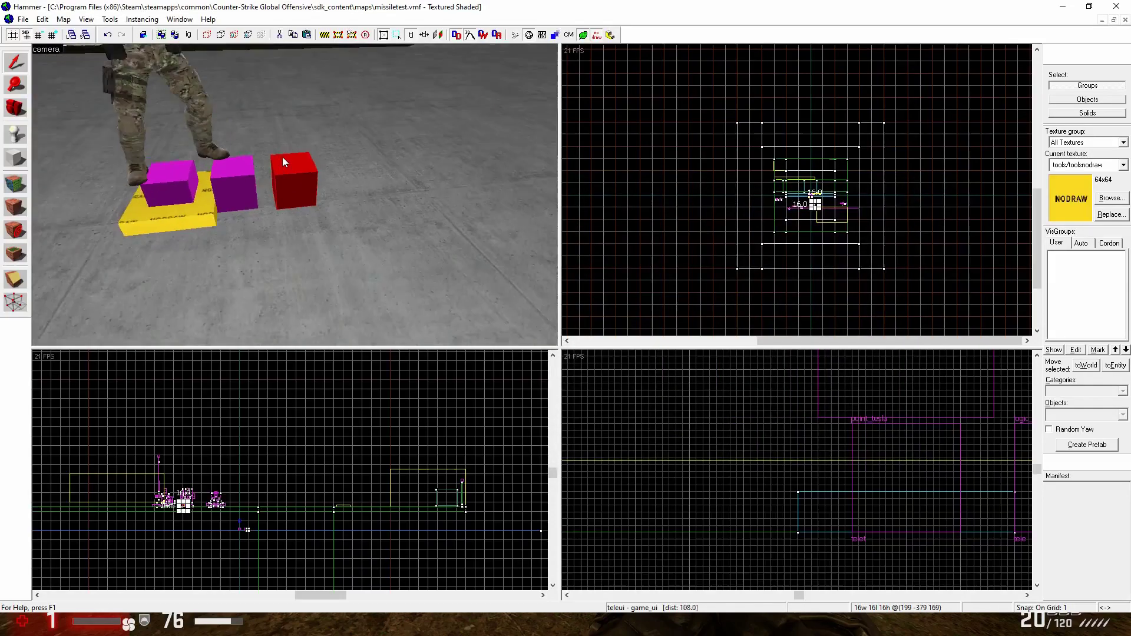
pyautogui.press('a')
pyautogui.doubleClick(276, 211)
pyautogui.click(929, 185)
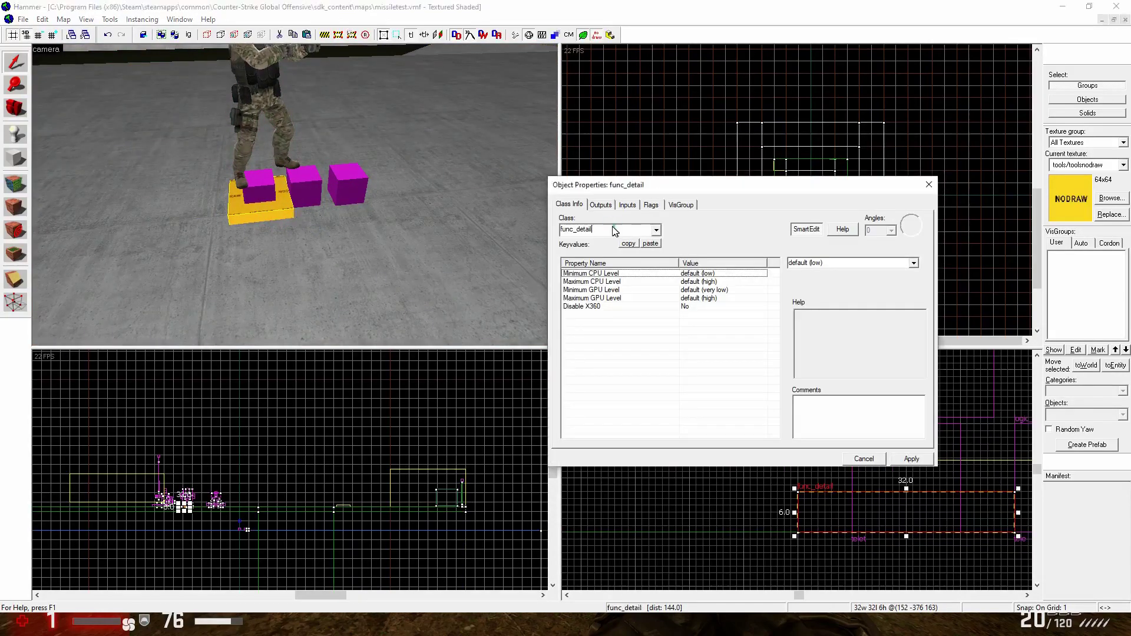
pyautogui.click(611, 231)
pyautogui.press('BackSpace')
pyautogui.write('tr')
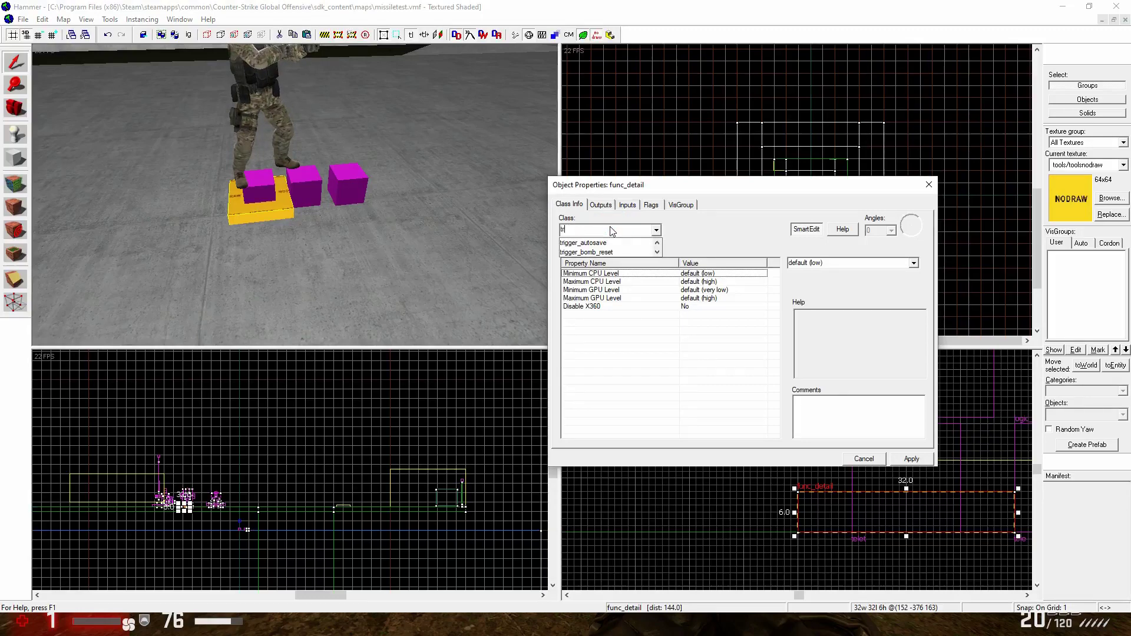
pyautogui.write('igger_o')
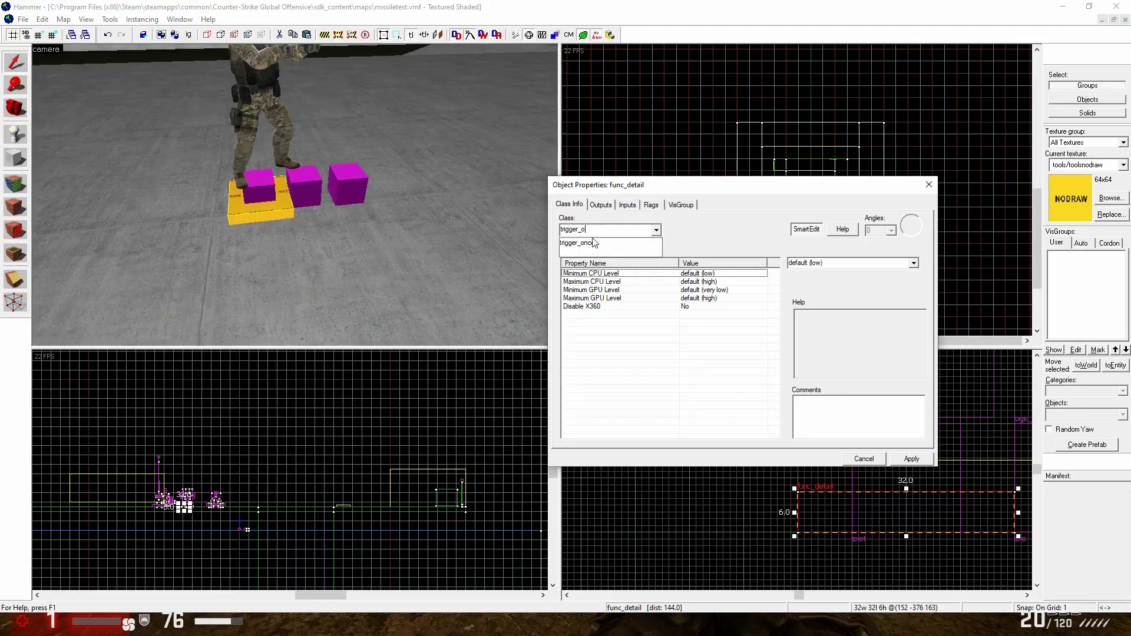
pyautogui.click(592, 243)
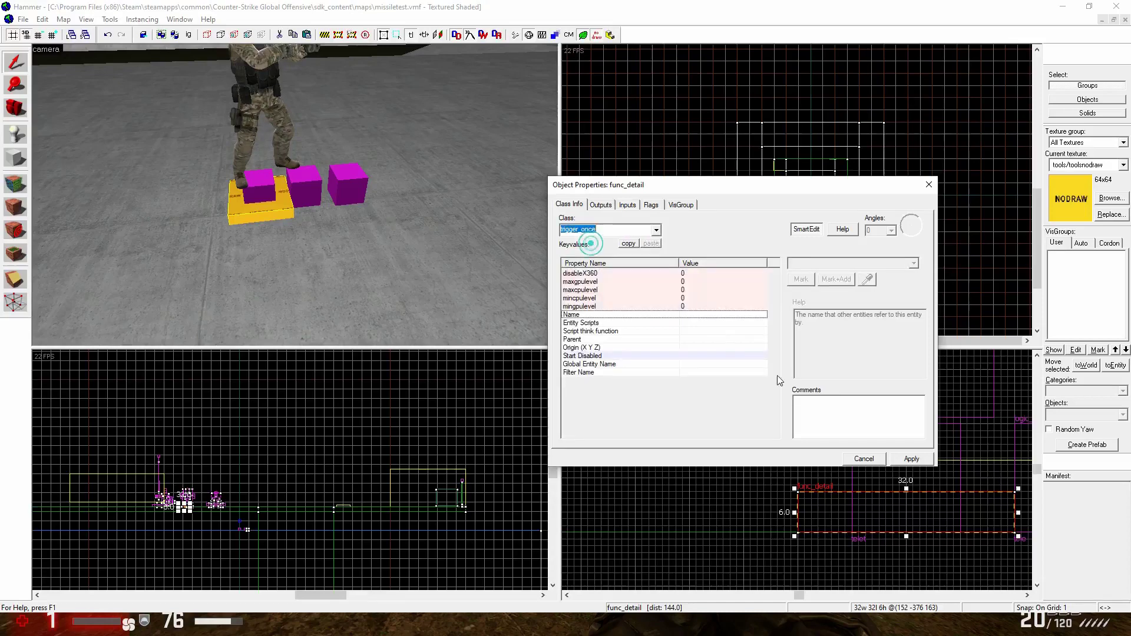
pyautogui.click(912, 458)
pyautogui.click(661, 331)
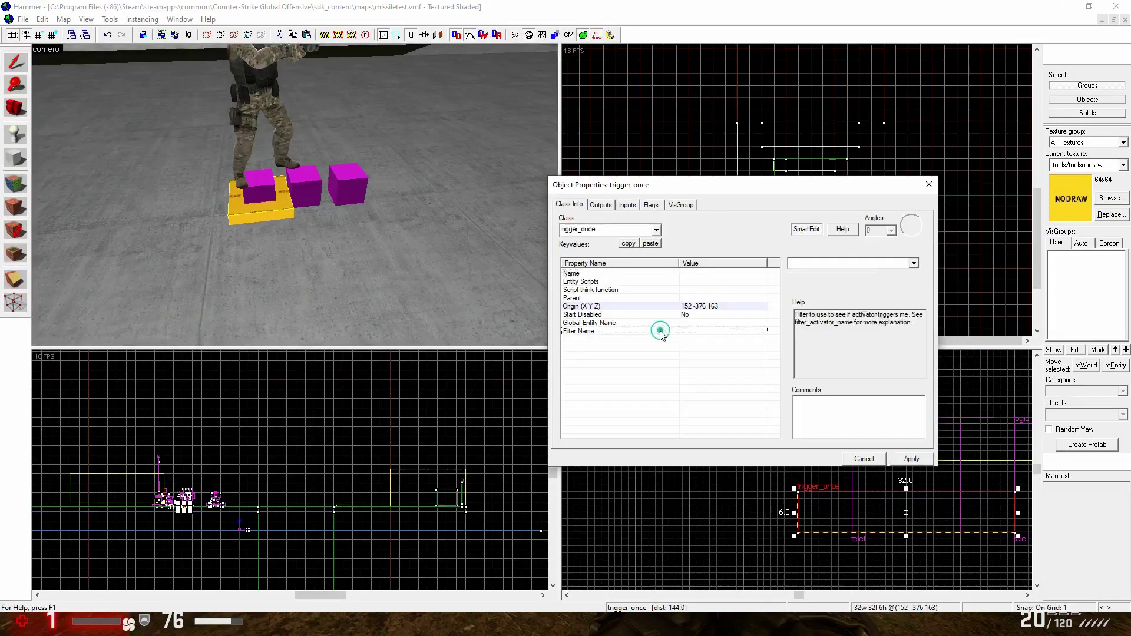
pyautogui.click(650, 323)
pyautogui.click(624, 307)
pyautogui.click(610, 314)
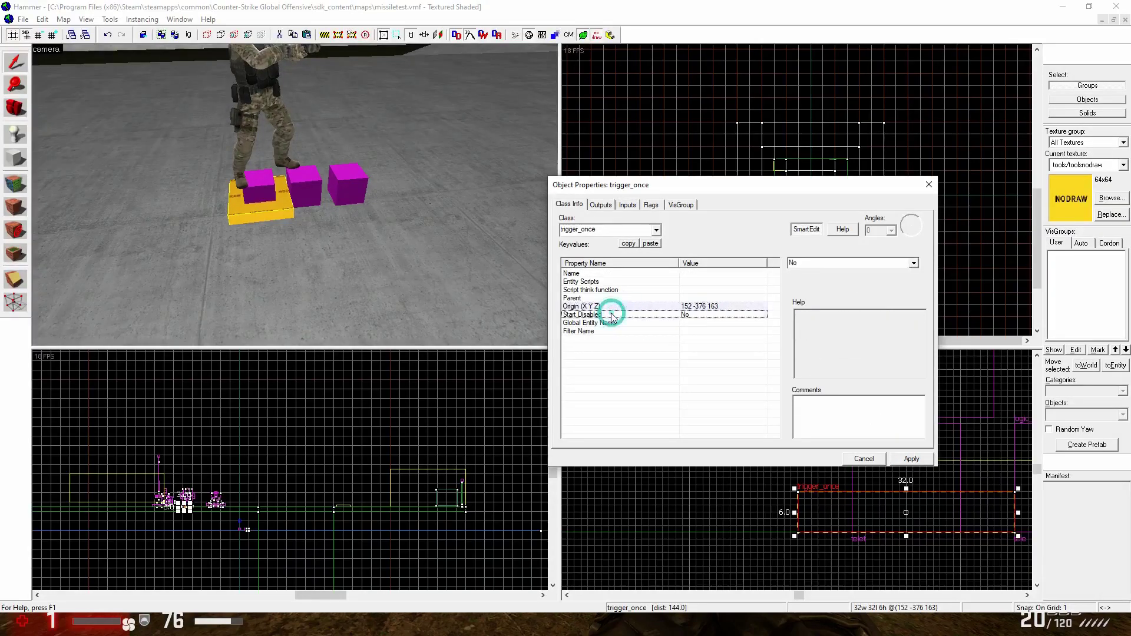
pyautogui.click(602, 298)
pyautogui.click(598, 273)
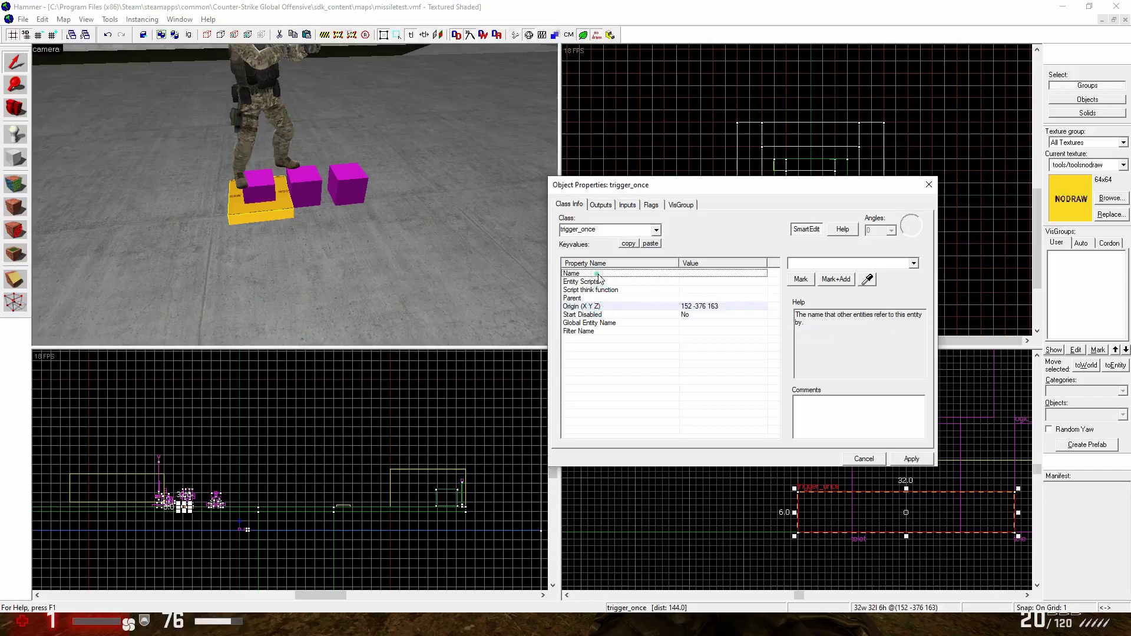
# Step: Add an output to the trigger_once that targets the teleui game_ui with the Activate input
pyautogui.click(601, 204)
pyautogui.click(627, 433)
pyautogui.click(777, 353)
pyautogui.click(697, 372)
pyautogui.click(357, 190)
pyautogui.click(704, 380)
pyautogui.write('Activate')
pyautogui.click(936, 187)
pyautogui.click(930, 185)
# Step: Add a PlayerOn output to the teleui game_ui that targets tele with the Disable input
pyautogui.doubleClick(343, 175)
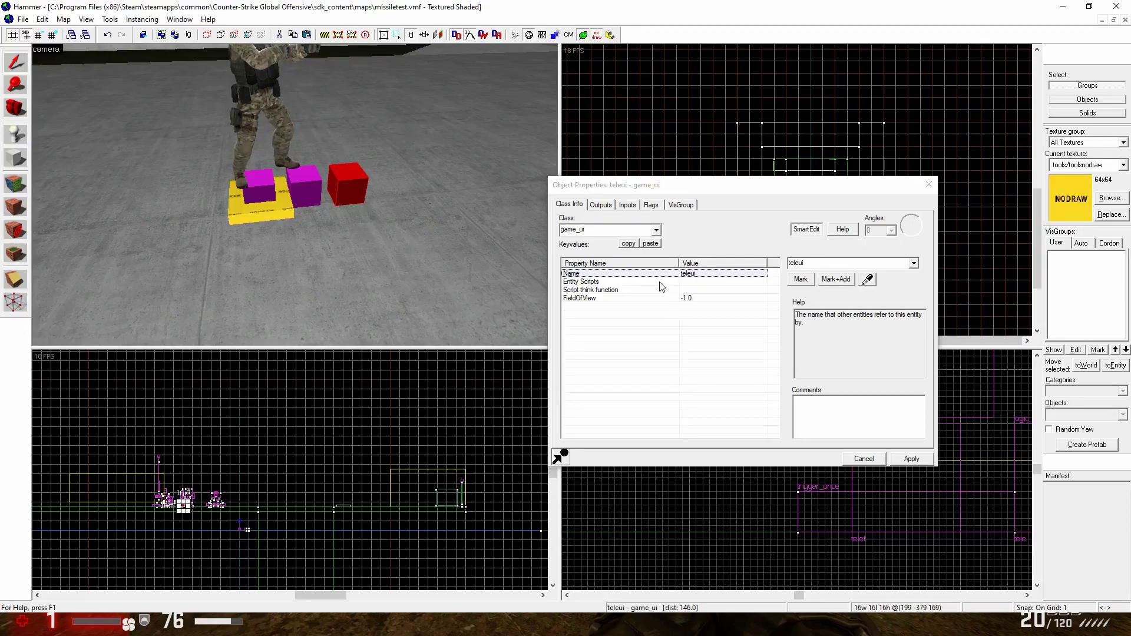
pyautogui.click(601, 205)
pyautogui.click(627, 433)
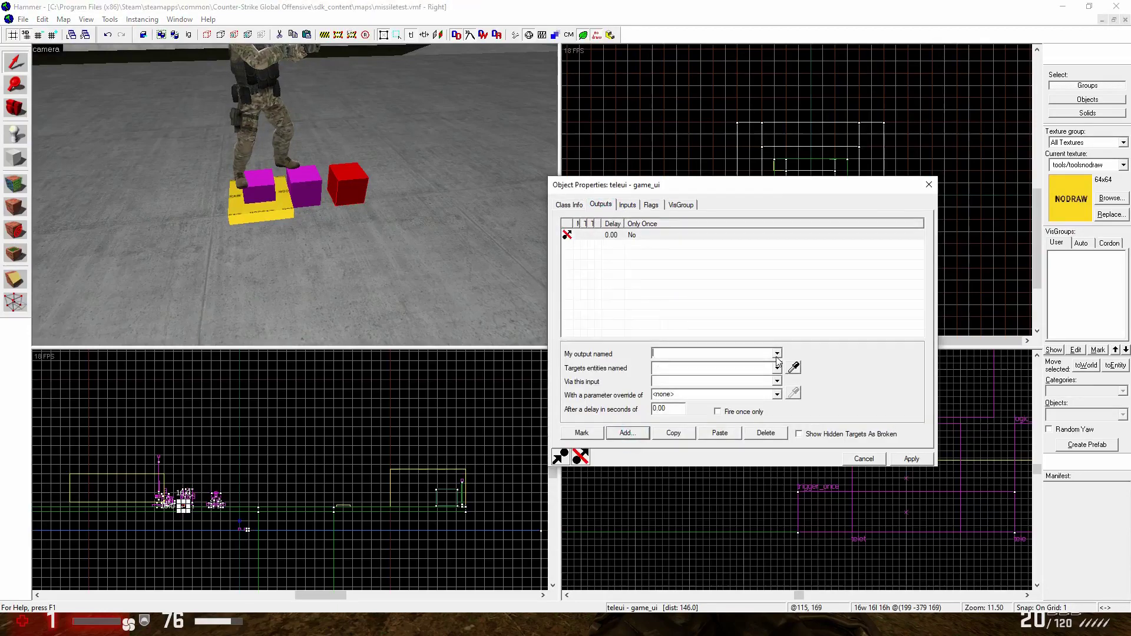
pyautogui.click(776, 353)
pyautogui.click(672, 414)
pyautogui.click(679, 371)
pyautogui.click(793, 367)
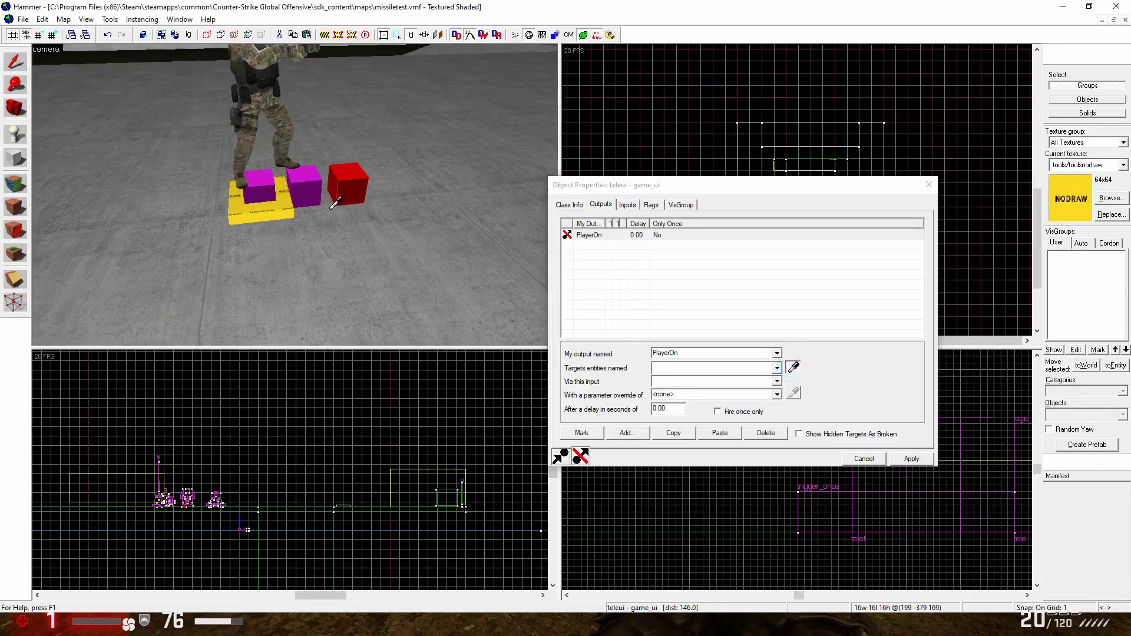
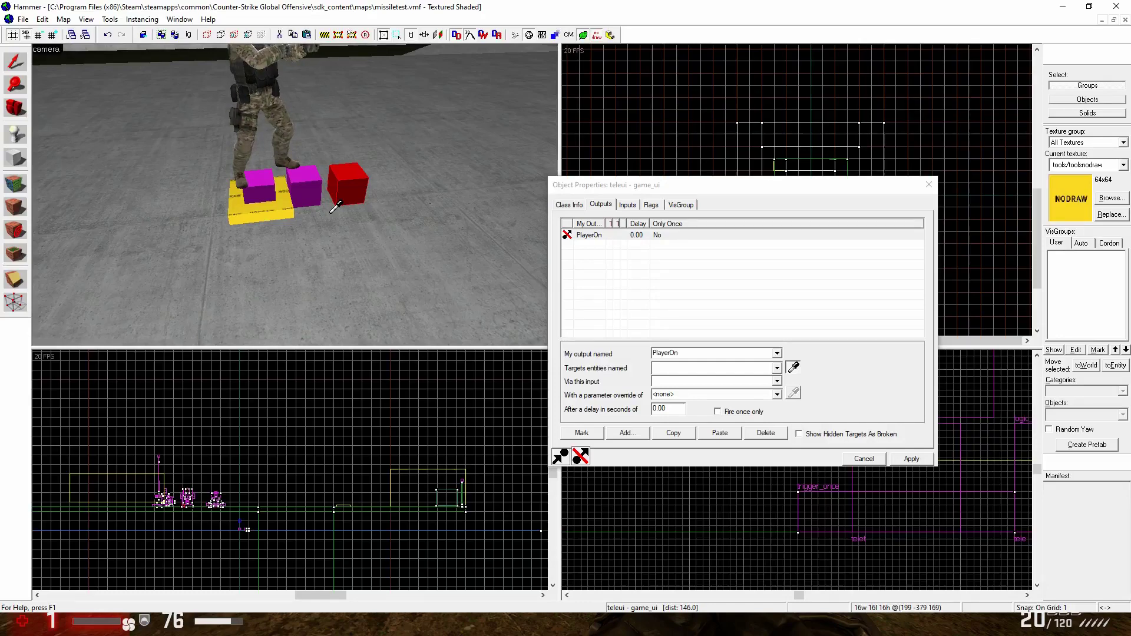
pyautogui.click(793, 368)
pyautogui.click(303, 179)
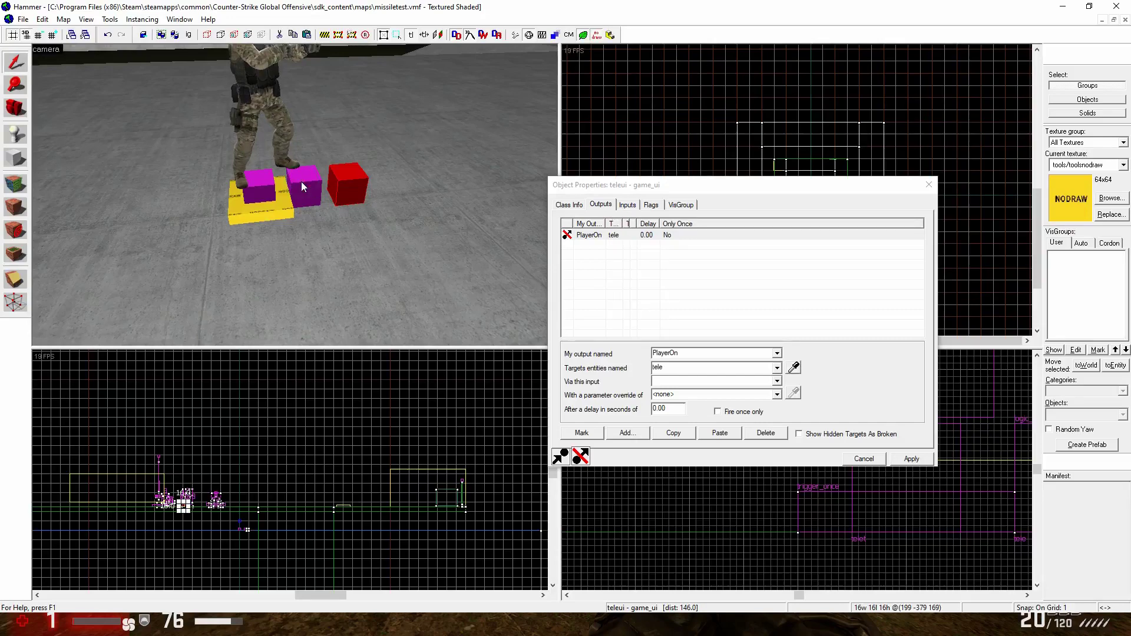
pyautogui.click(663, 383)
pyautogui.write('Disable')
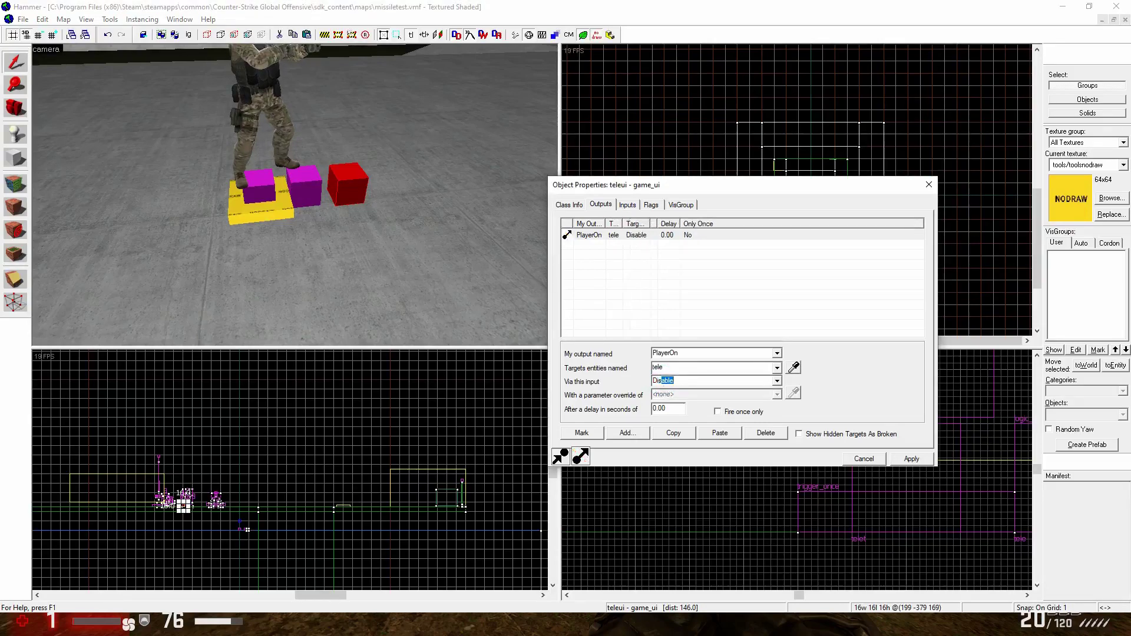
# Step: Duplicate teleui's PlayerOn output and change the copy's input on tele to SetTargetReference
pyautogui.click(650, 239)
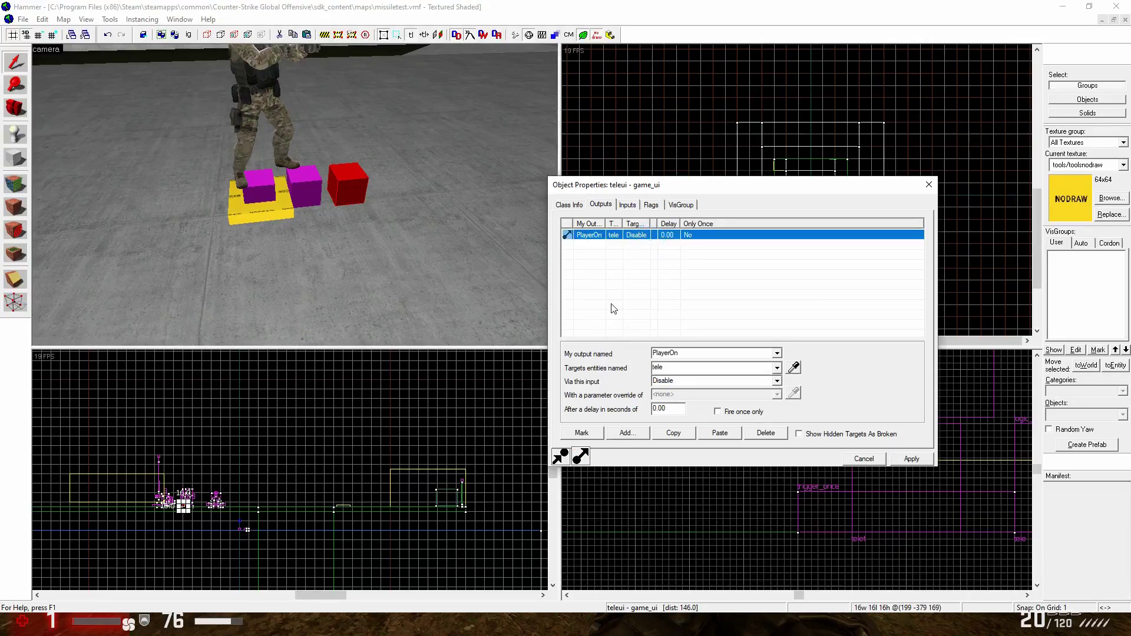
pyautogui.click(673, 433)
pyautogui.click(720, 433)
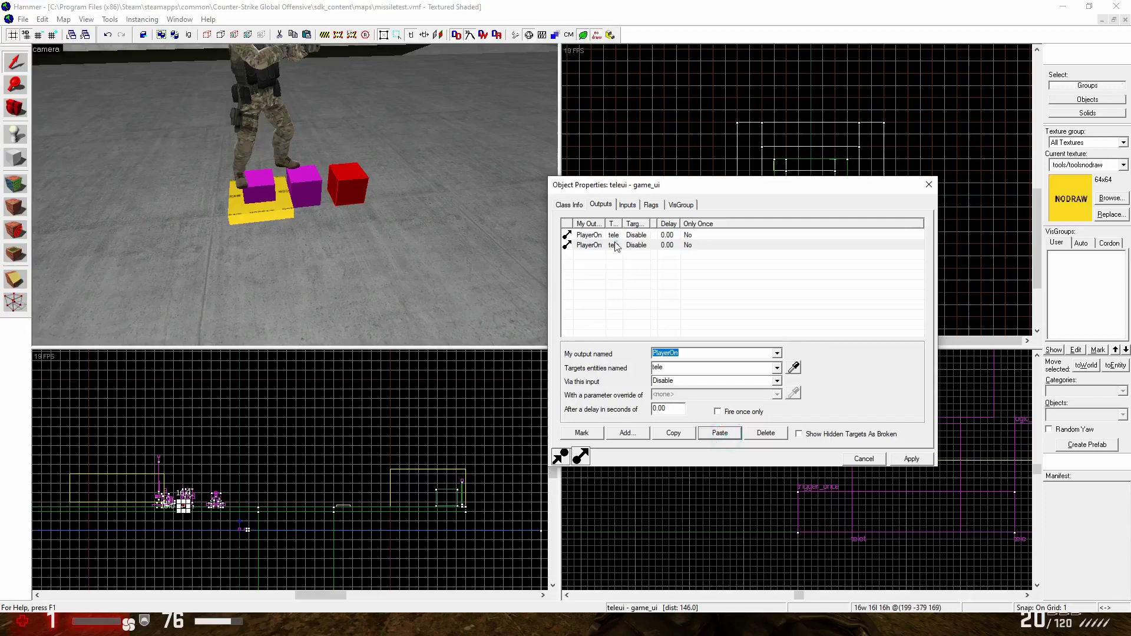
pyautogui.click(793, 367)
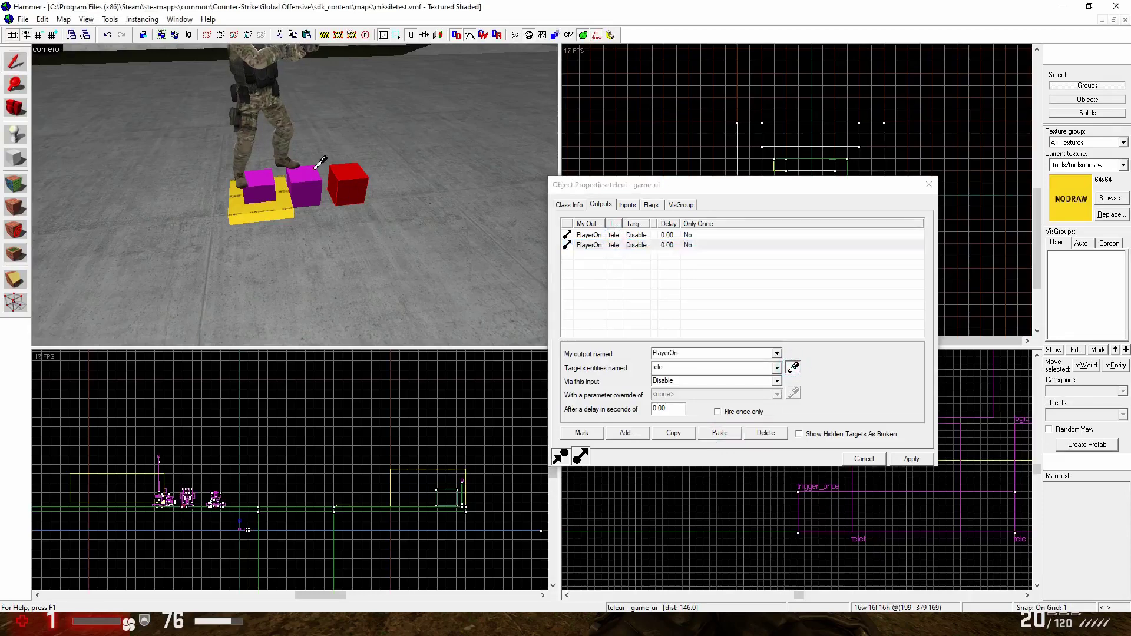
pyautogui.click(794, 369)
pyautogui.doubleClick(689, 382)
pyautogui.write('S')
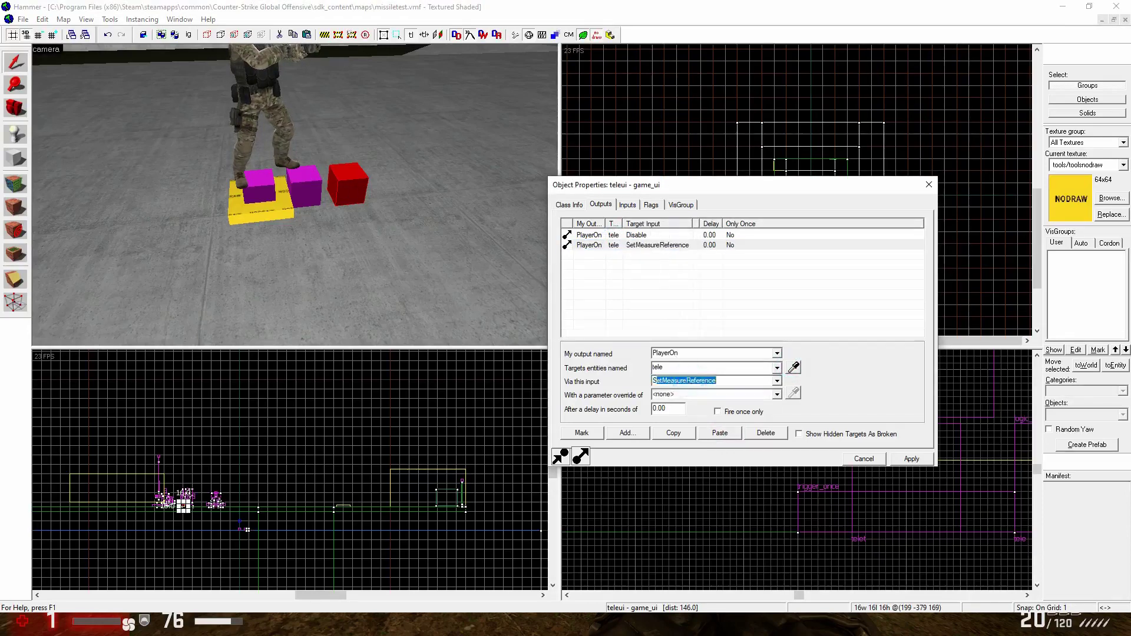
pyautogui.write('etTarget')
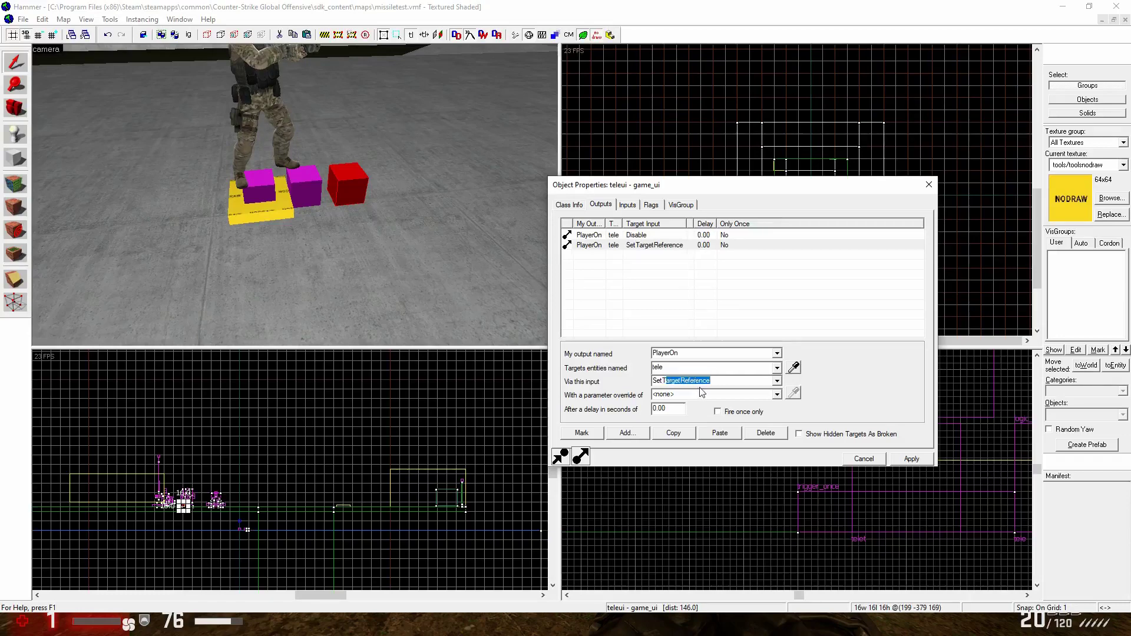
# Step: Give the SetTargetReference output the parameter telet2 and a delay of 0.05 seconds, and apply the outputs
pyautogui.click(700, 395)
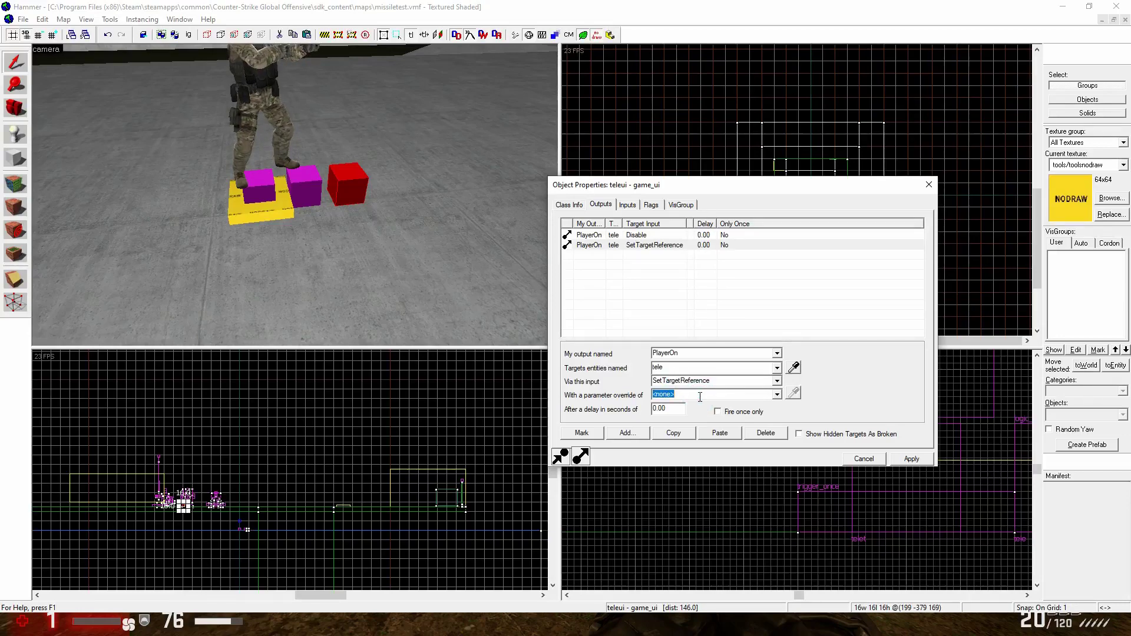
pyautogui.write('telet2')
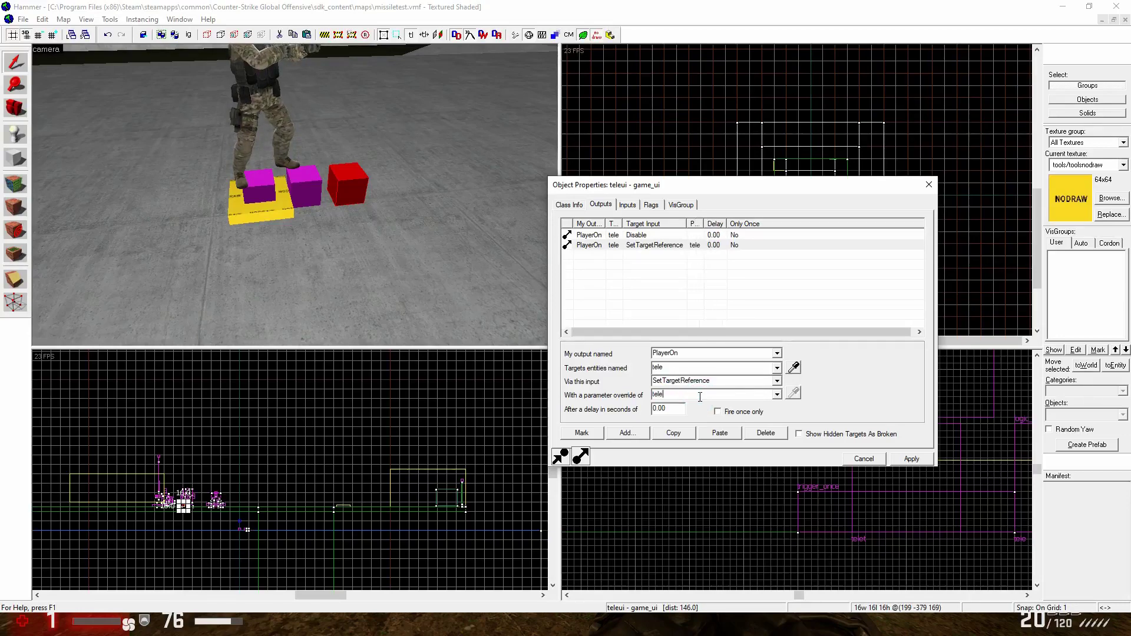
pyautogui.click(675, 417)
pyautogui.press('BackSpace')
pyautogui.write('5')
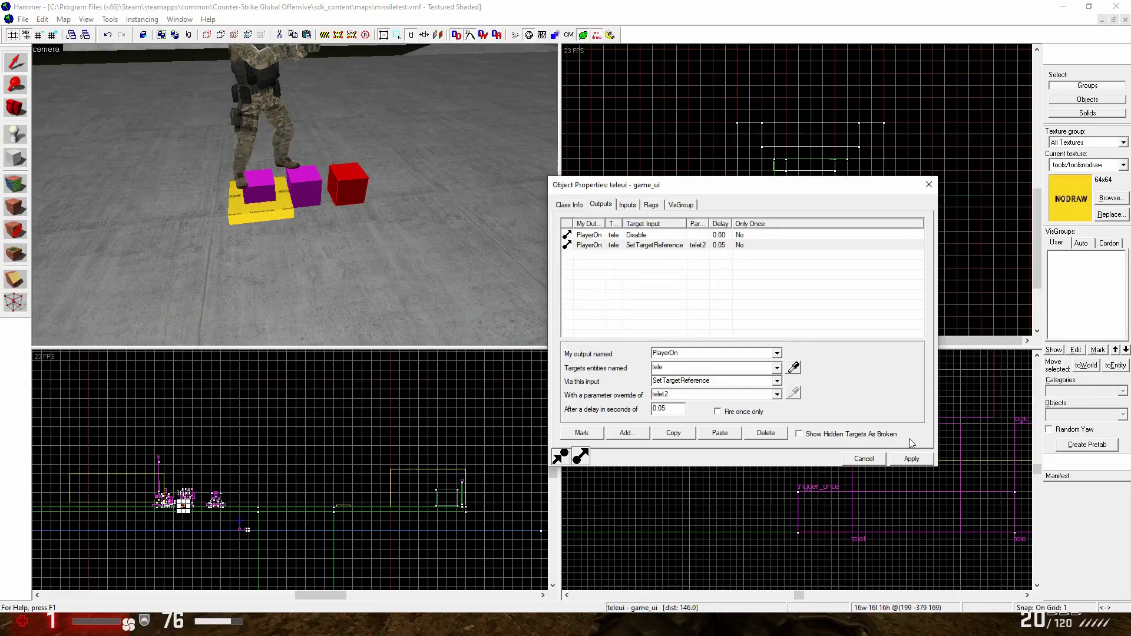
pyautogui.click(911, 459)
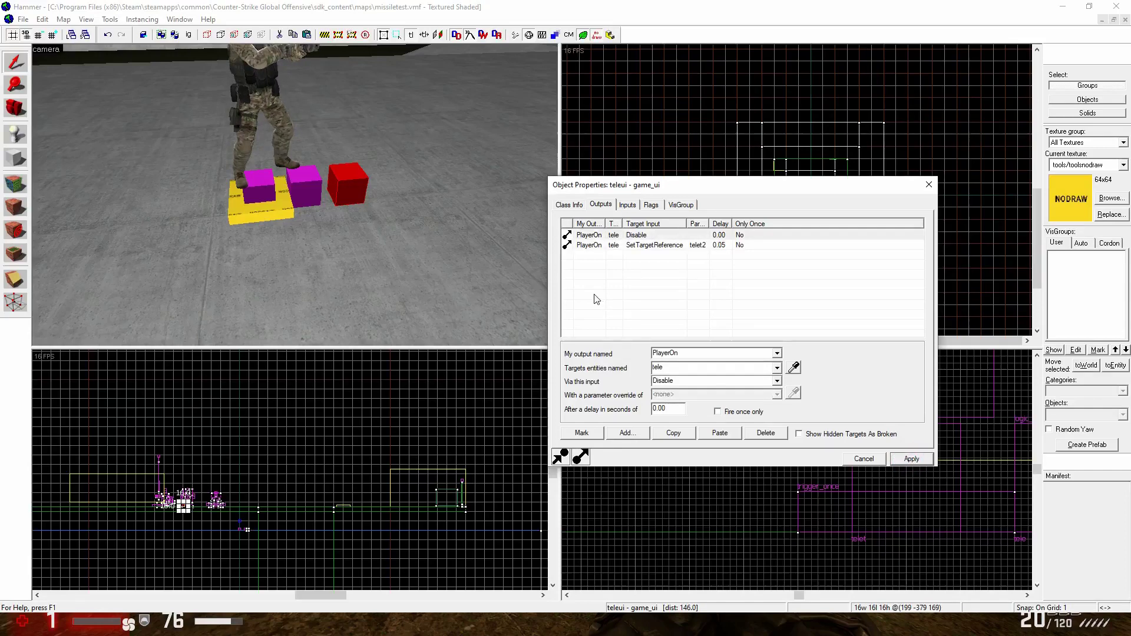
# Step: Add a PressedAttack output to the teleui game_ui that targets tele with the Enable input
pyautogui.click(627, 433)
pyautogui.click(778, 352)
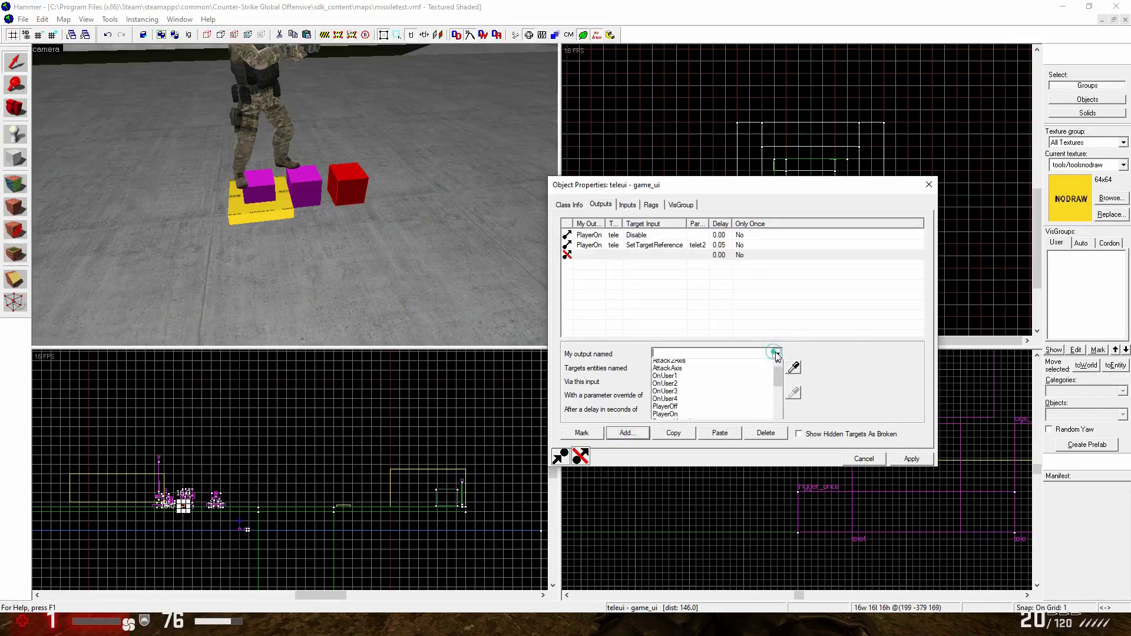
pyautogui.click(686, 424)
pyautogui.click(679, 369)
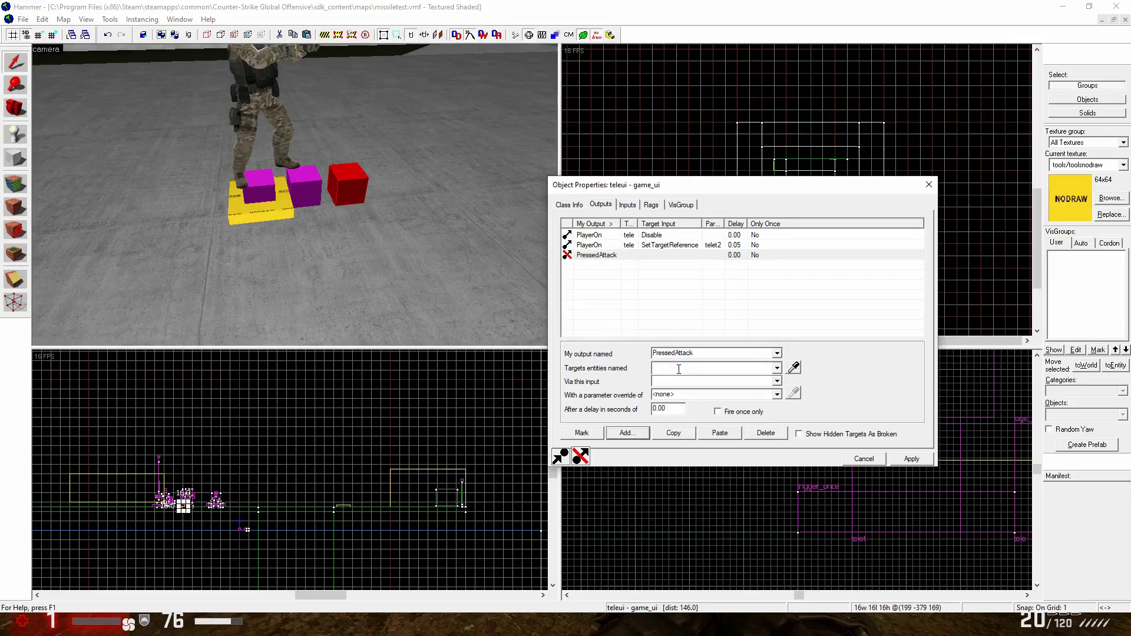
pyautogui.click(794, 368)
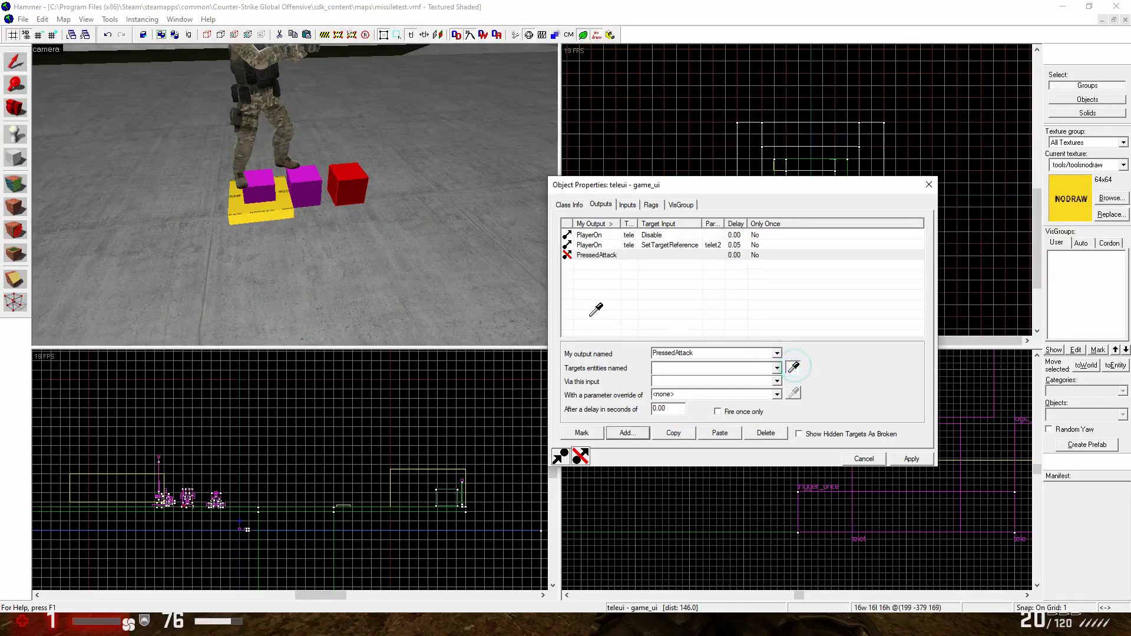
pyautogui.click(180, 501)
pyautogui.click(674, 382)
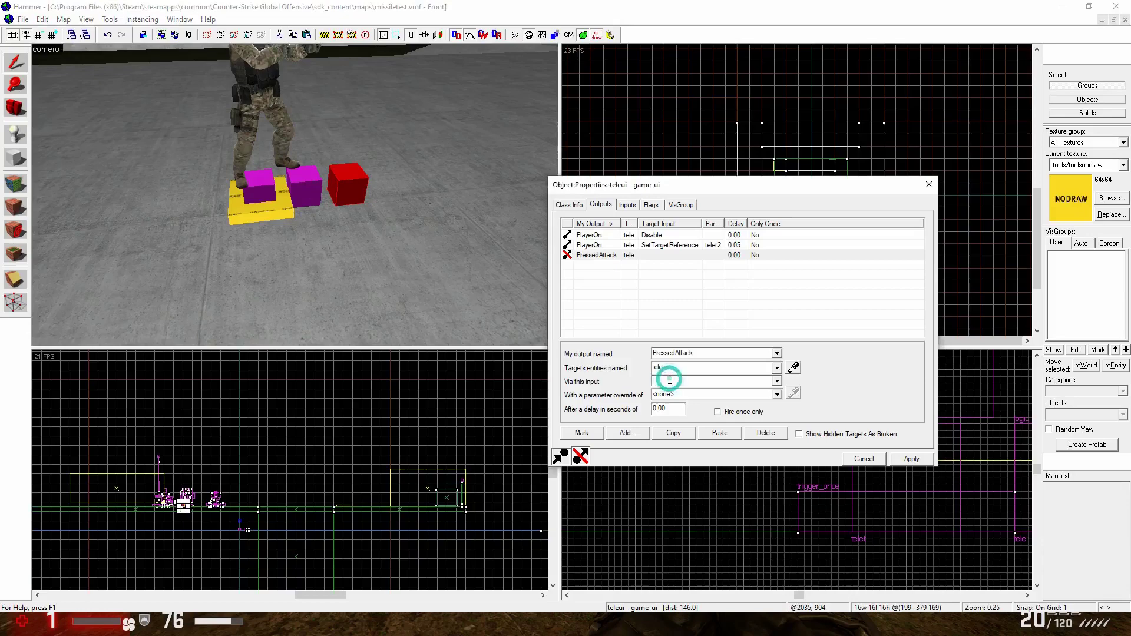
pyautogui.write('Enable')
# Step: Duplicate teleui's PressedAttack output and change the copy's input to Disable
pyautogui.click(671, 256)
pyautogui.click(673, 433)
pyautogui.click(720, 434)
pyautogui.click(674, 381)
pyautogui.write('Disable')
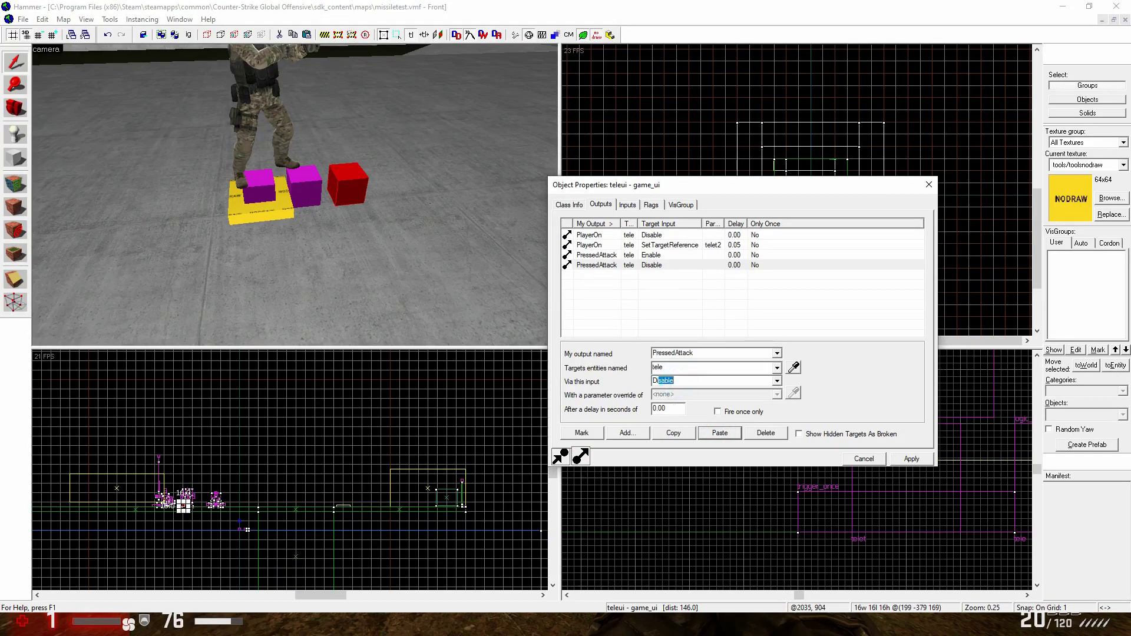
# Step: Give teleui's PressedAttack Disable output a delay of 0.05 seconds, apply the outputs and close the properties
pyautogui.click(686, 266)
pyautogui.click(673, 401)
pyautogui.click(669, 411)
pyautogui.click(911, 458)
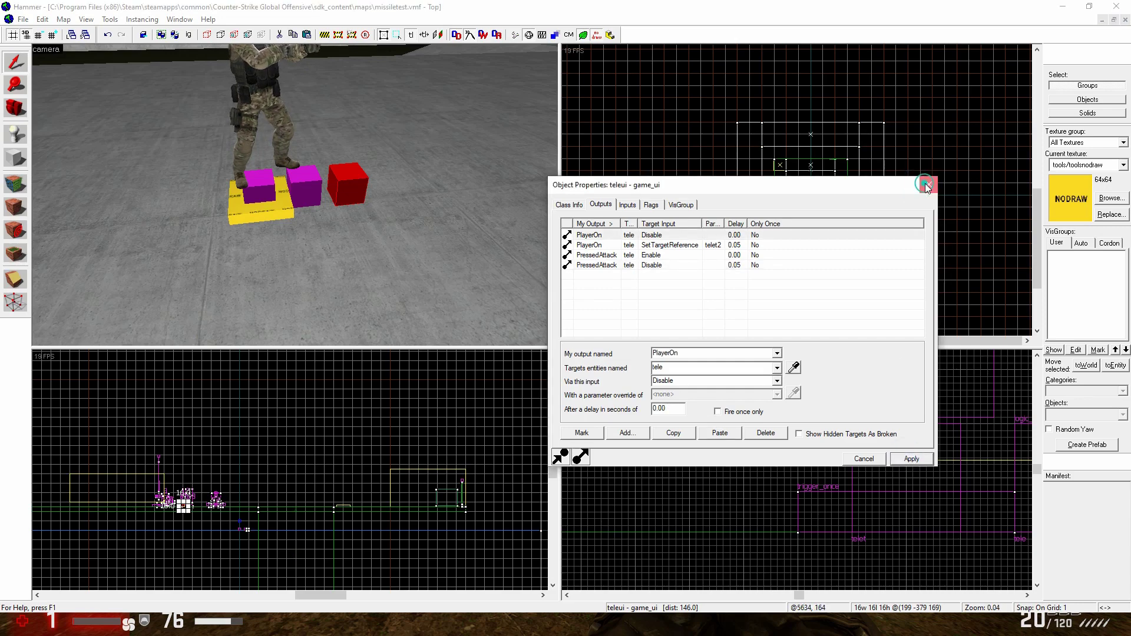
pyautogui.click(929, 185)
# Step: Save the missiletest map, then compile it and run it in the game
pyautogui.click(15, 109)
pyautogui.moveTo(203, 206); pyautogui.dragTo(283, 196)
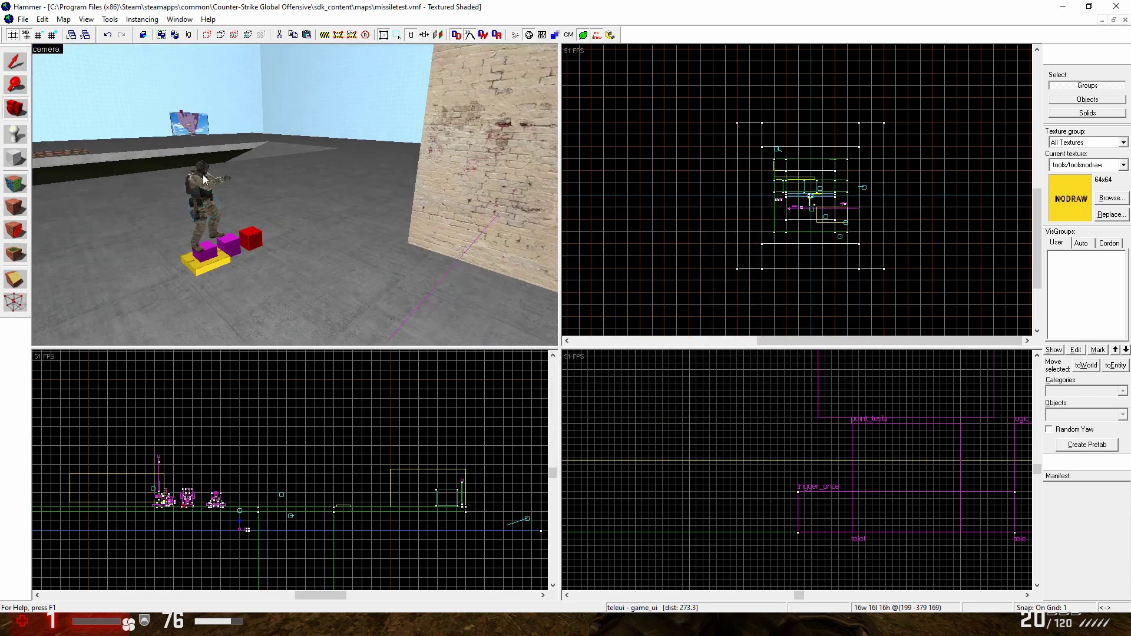
pyautogui.click(11, 64)
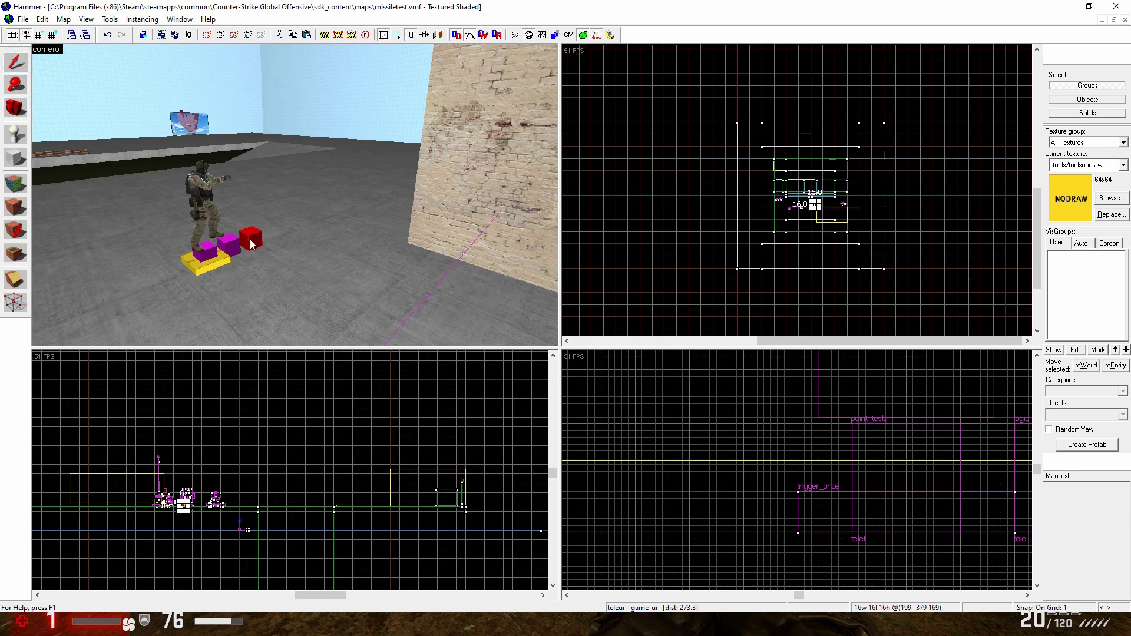
pyautogui.click(23, 21)
pyautogui.click(58, 74)
pyautogui.click(23, 22)
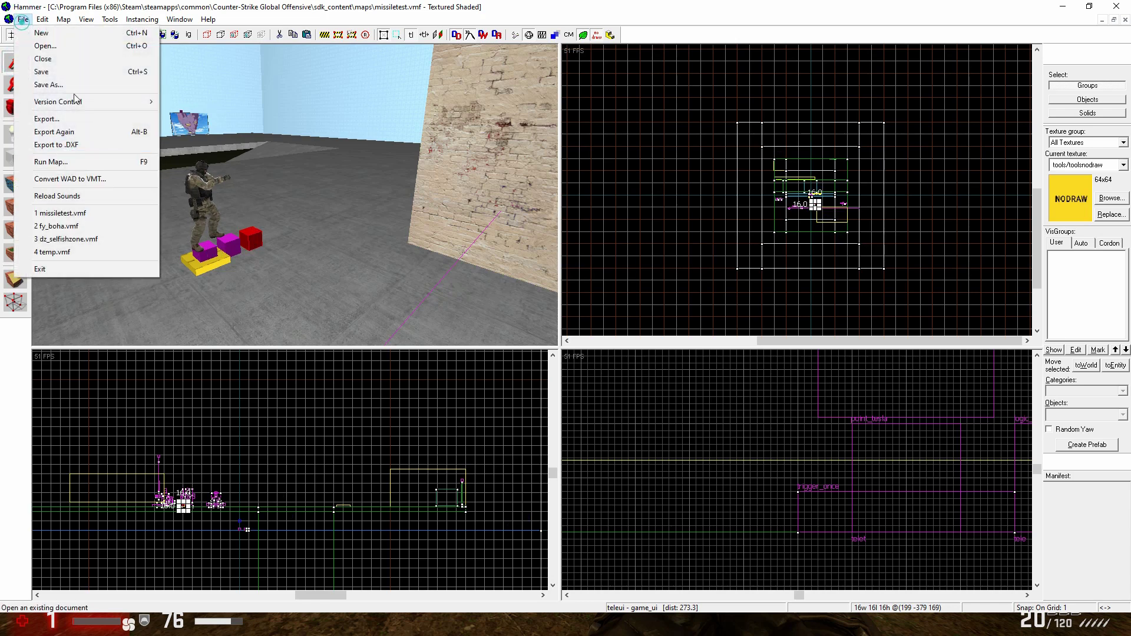
pyautogui.click(83, 162)
pyautogui.click(648, 384)
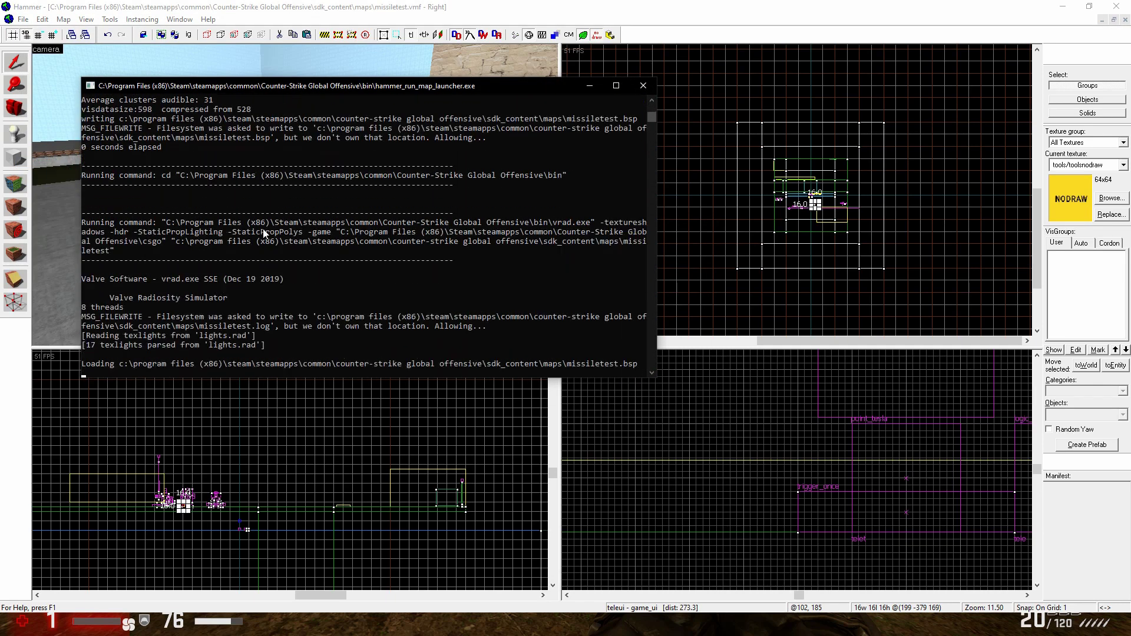
# Step: Review the keyvalues of the tele logic_measure_movement while the map compiles
pyautogui.click(253, 7)
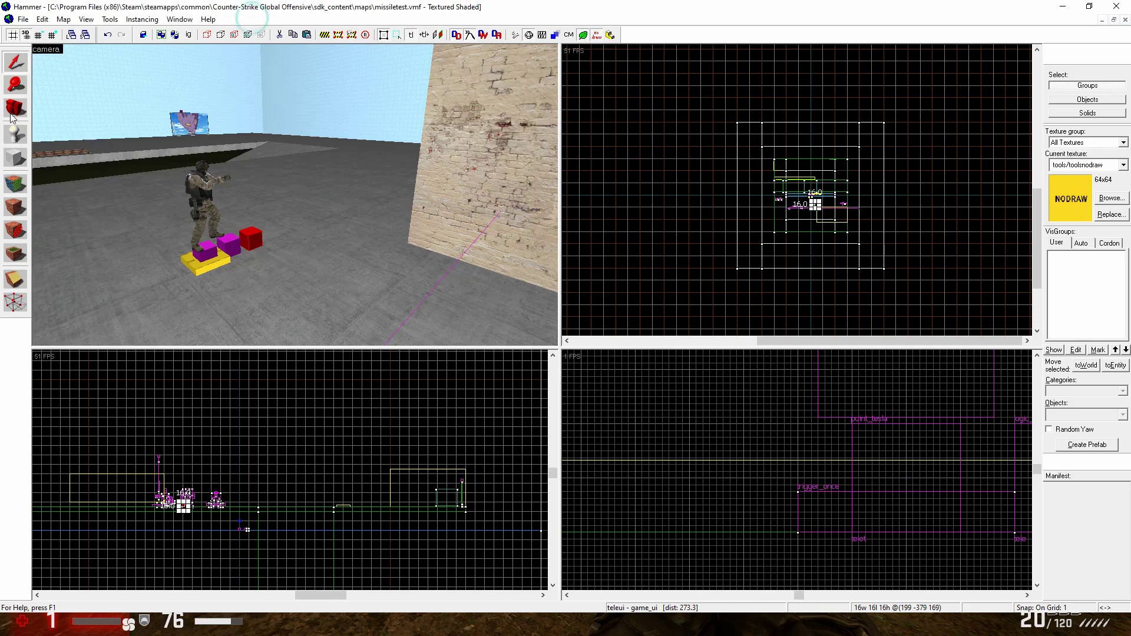
pyautogui.click(14, 109)
pyautogui.moveTo(248, 203); pyautogui.dragTo(295, 195)
pyautogui.press('w')
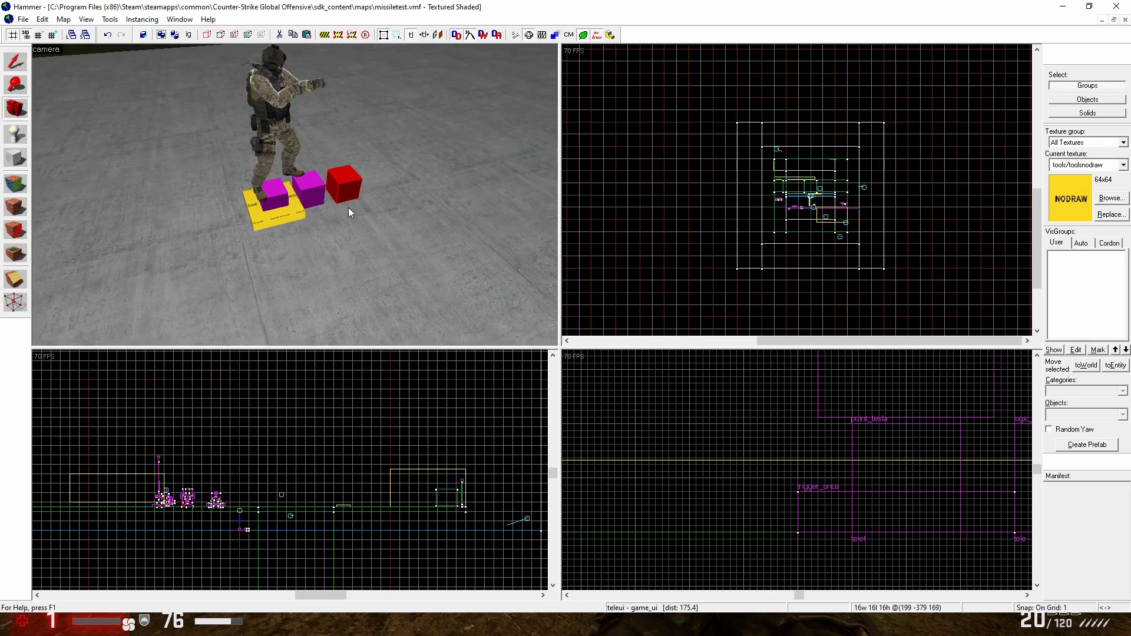
pyautogui.click(14, 62)
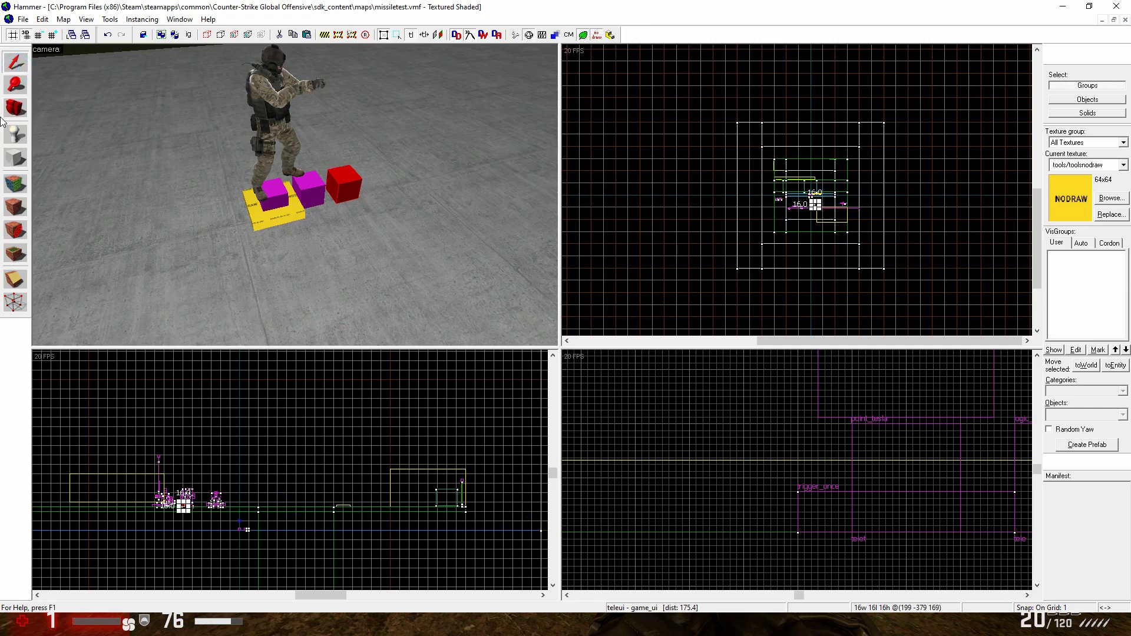
pyautogui.doubleClick(311, 190)
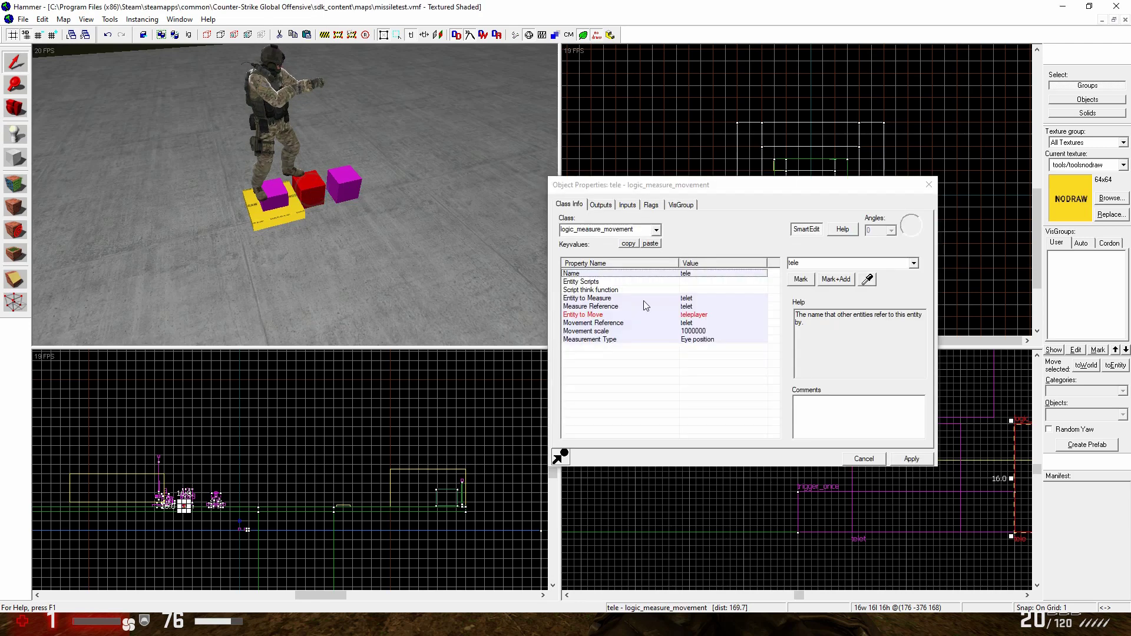
pyautogui.click(930, 185)
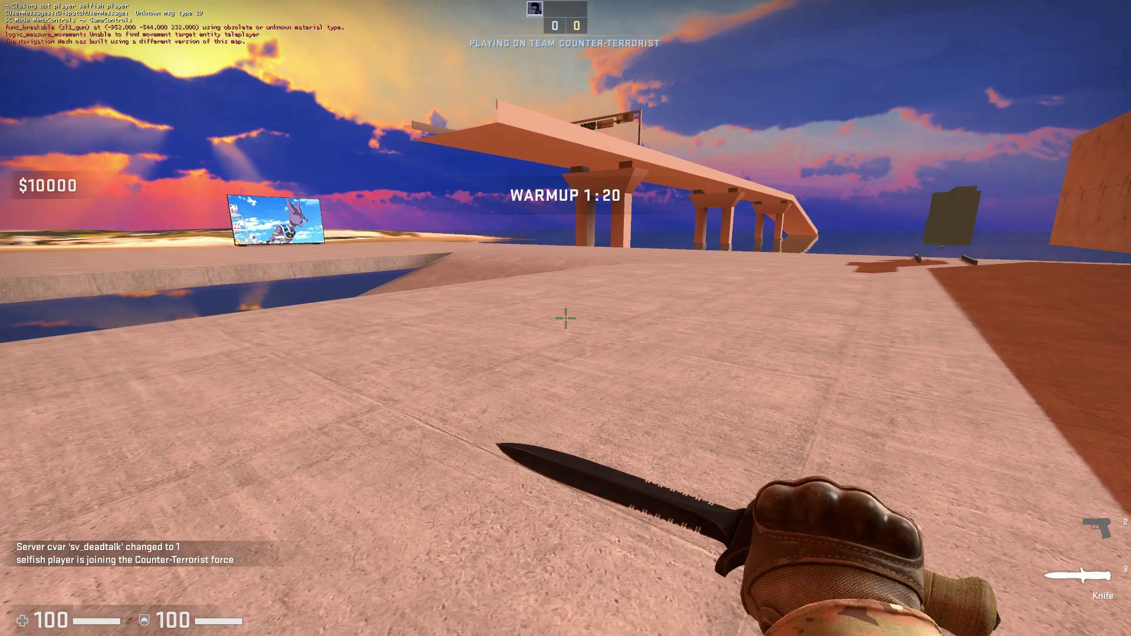
# Step: Check the game's developer console for entity errors and switch back to Hammer
pyautogui.press('`')
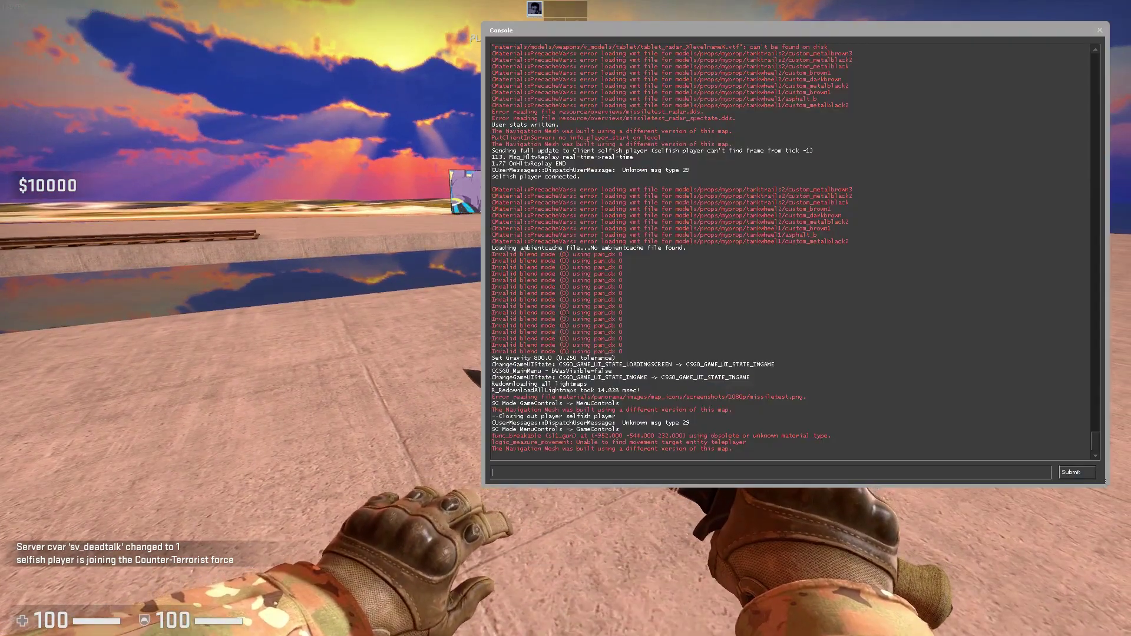
pyautogui.press('`')
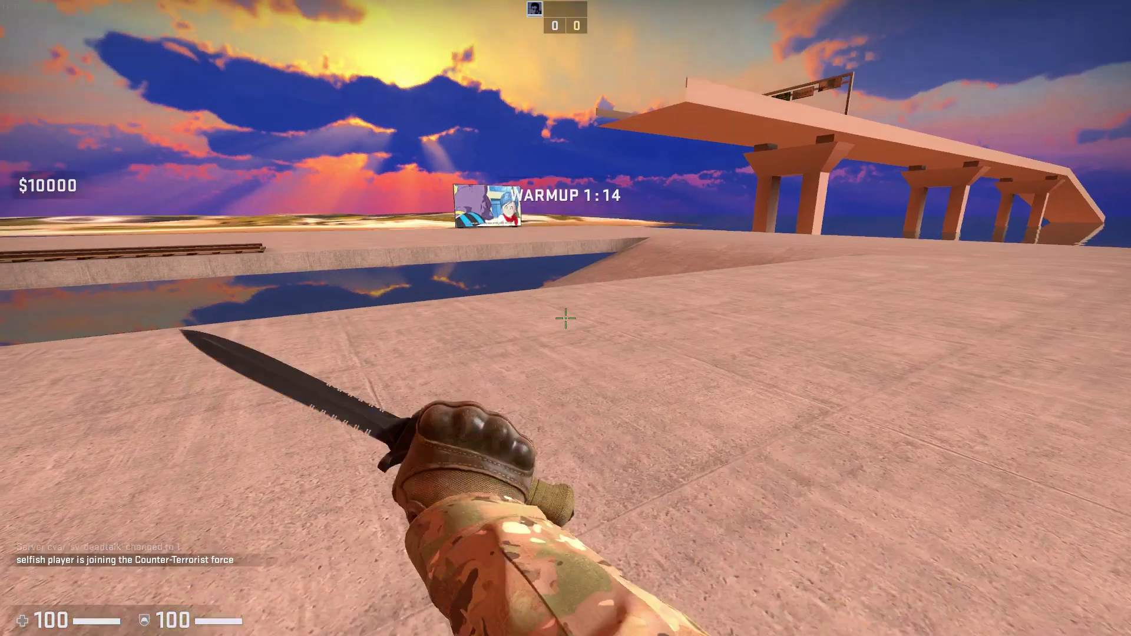
pyautogui.press('super')
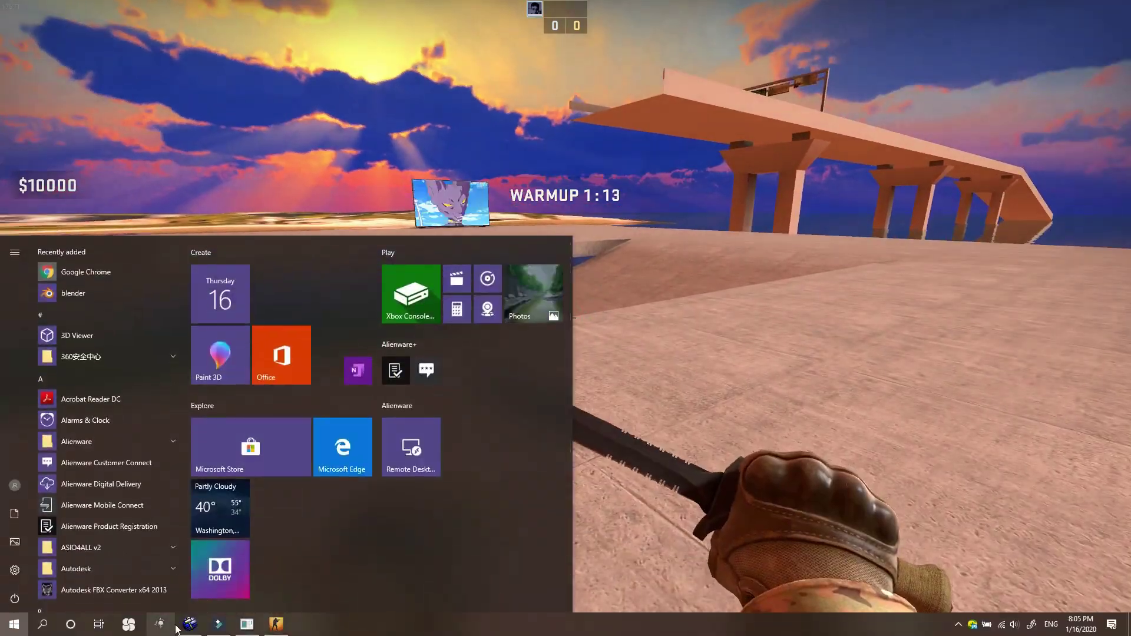
pyautogui.click(183, 625)
pyautogui.press('super')
pyautogui.click(189, 626)
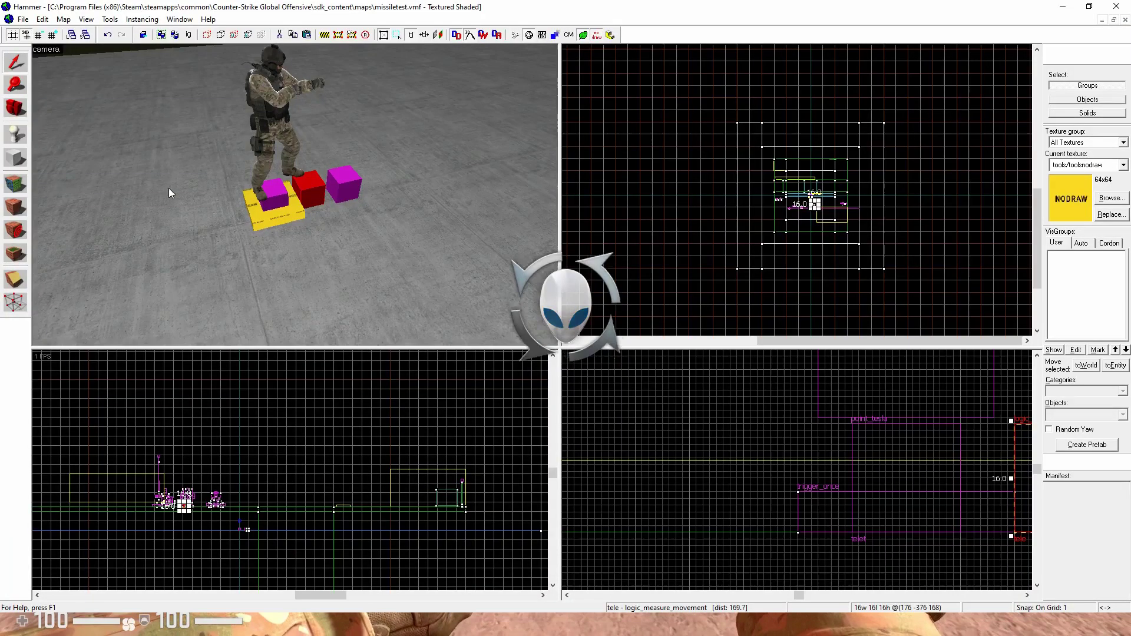
# Step: Inspect the properties of the teleui game_ui, the telet point_tesla and the neighbouring tele entity
pyautogui.doubleClick(346, 188)
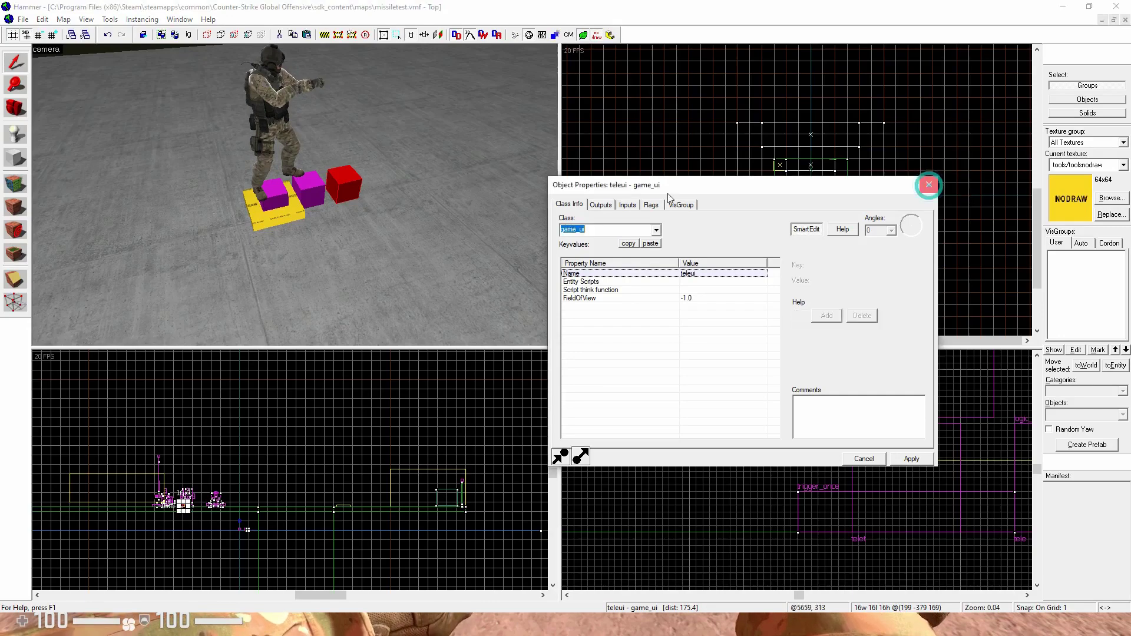
pyautogui.click(929, 188)
pyautogui.press('z')
pyautogui.press('z')
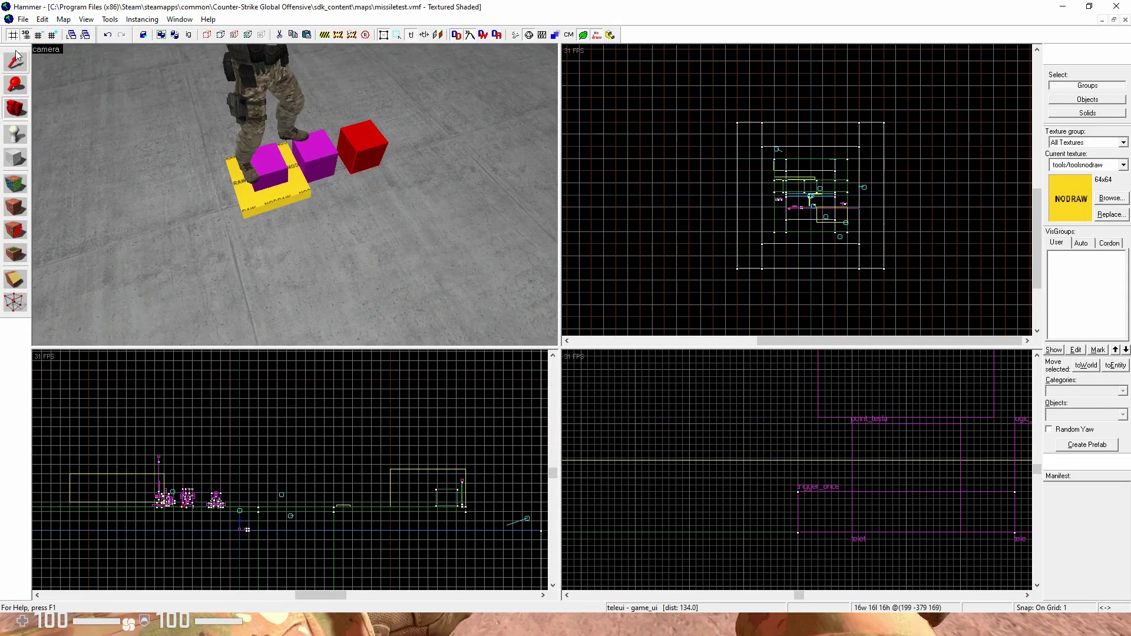
pyautogui.click(16, 61)
pyautogui.doubleClick(275, 165)
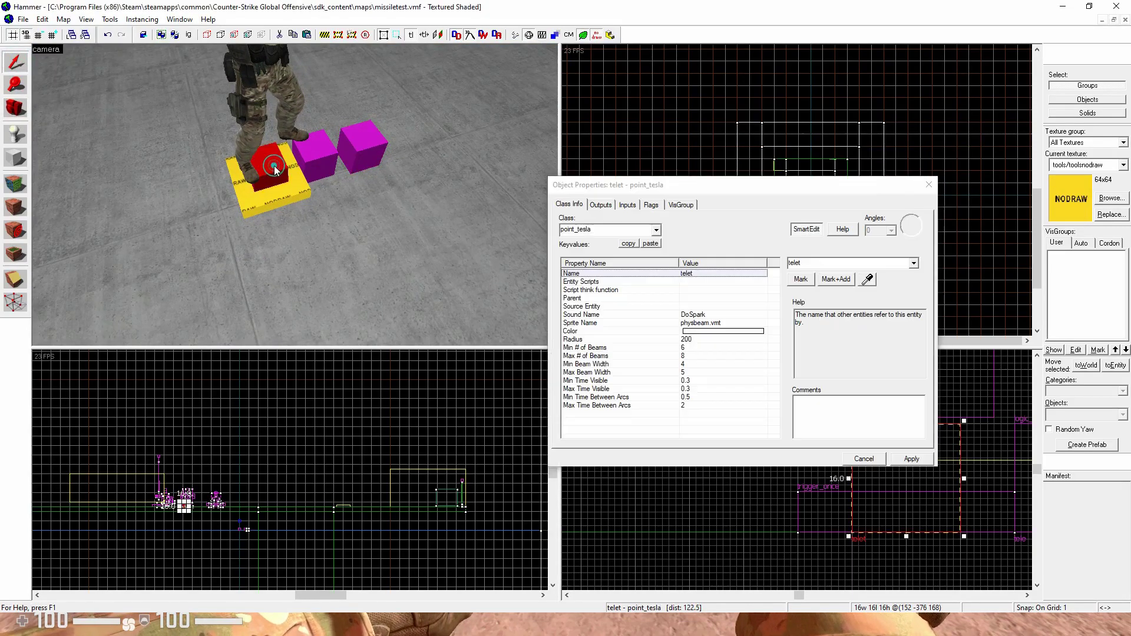
pyautogui.click(334, 158)
# Step: Add a PlayerOn output to the teleui game_ui that targets !activator
pyautogui.click(373, 154)
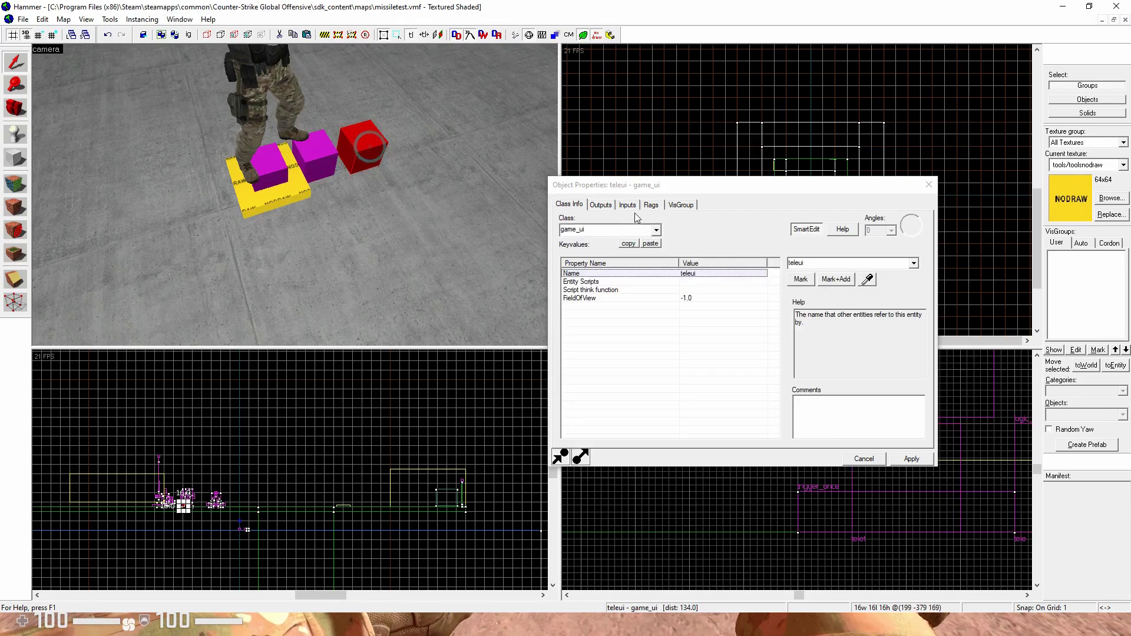
pyautogui.click(601, 204)
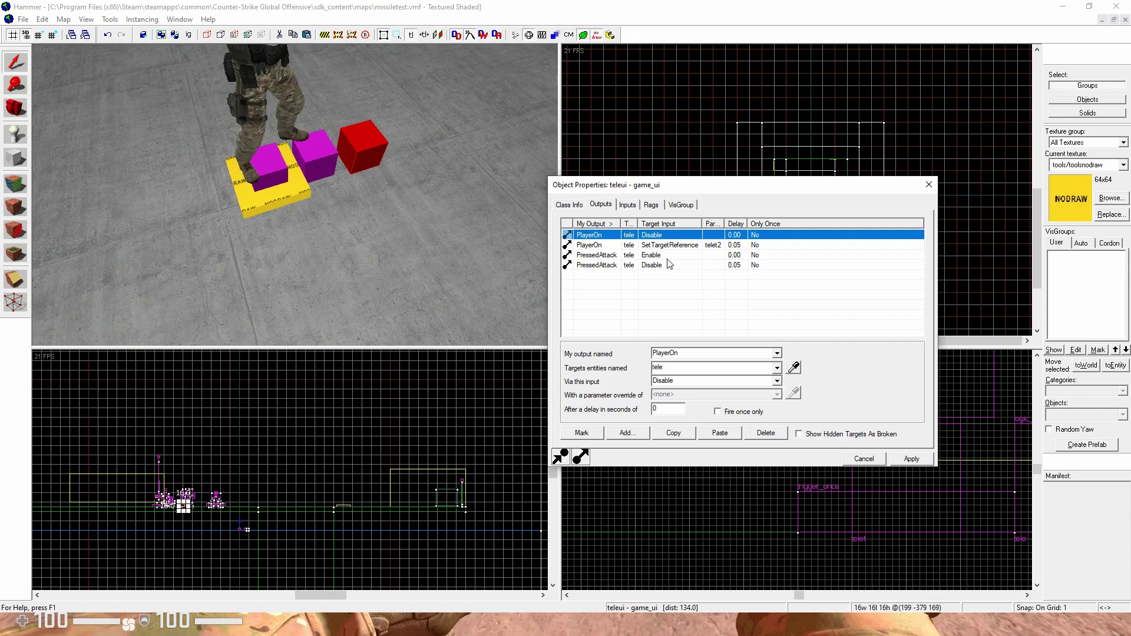
pyautogui.click(627, 433)
pyautogui.click(778, 352)
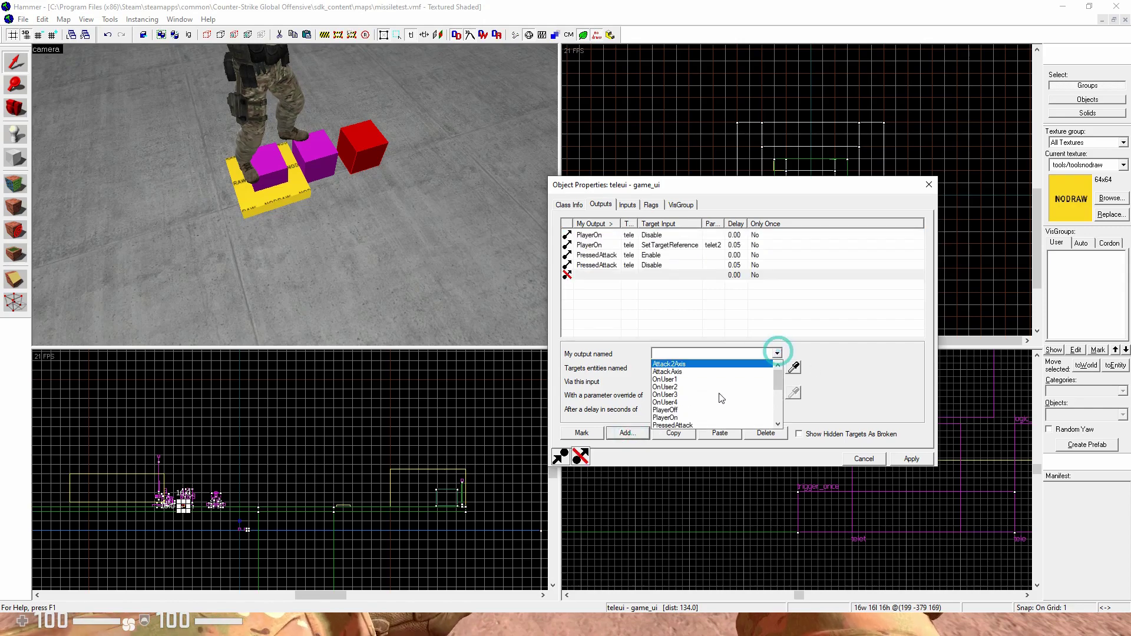
pyautogui.click(686, 409)
pyautogui.click(687, 367)
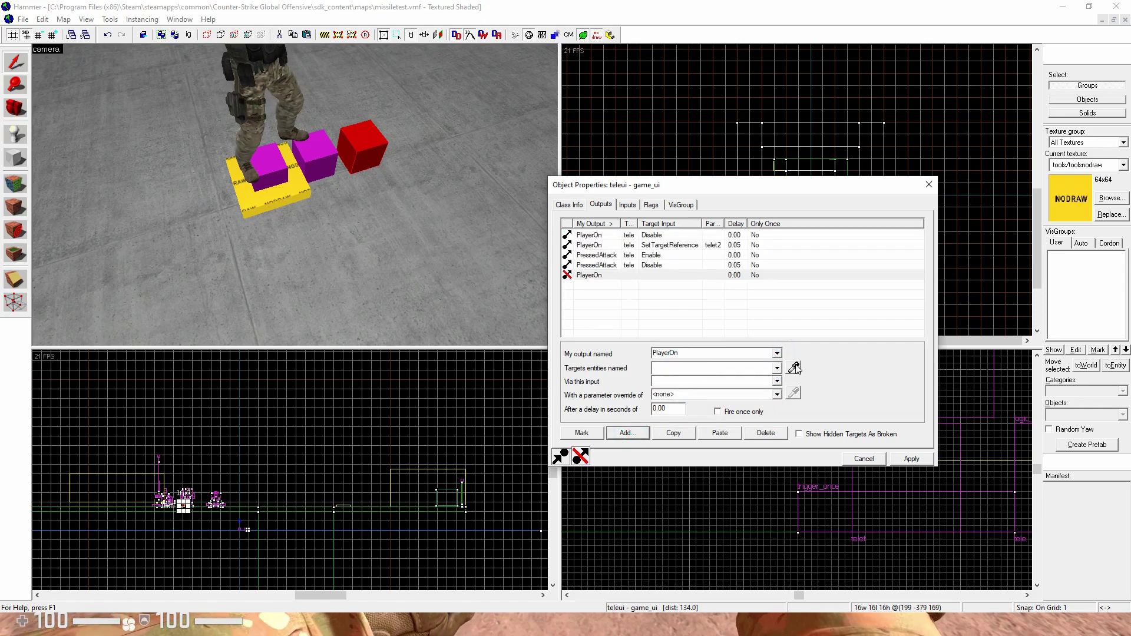
pyautogui.write('!acti')
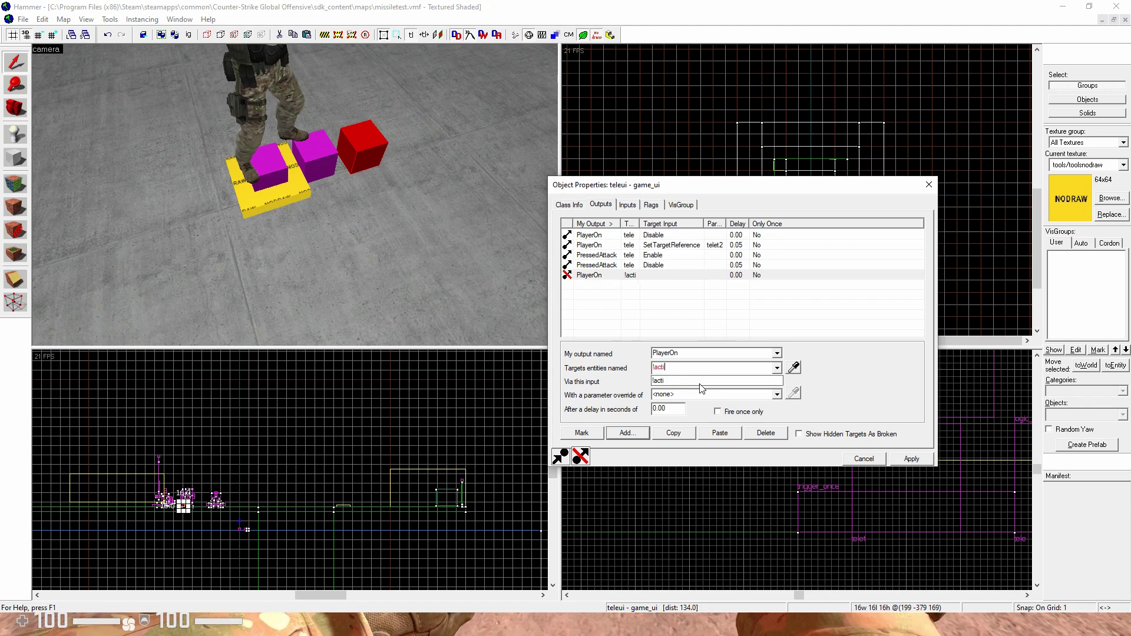
pyautogui.write('vator')
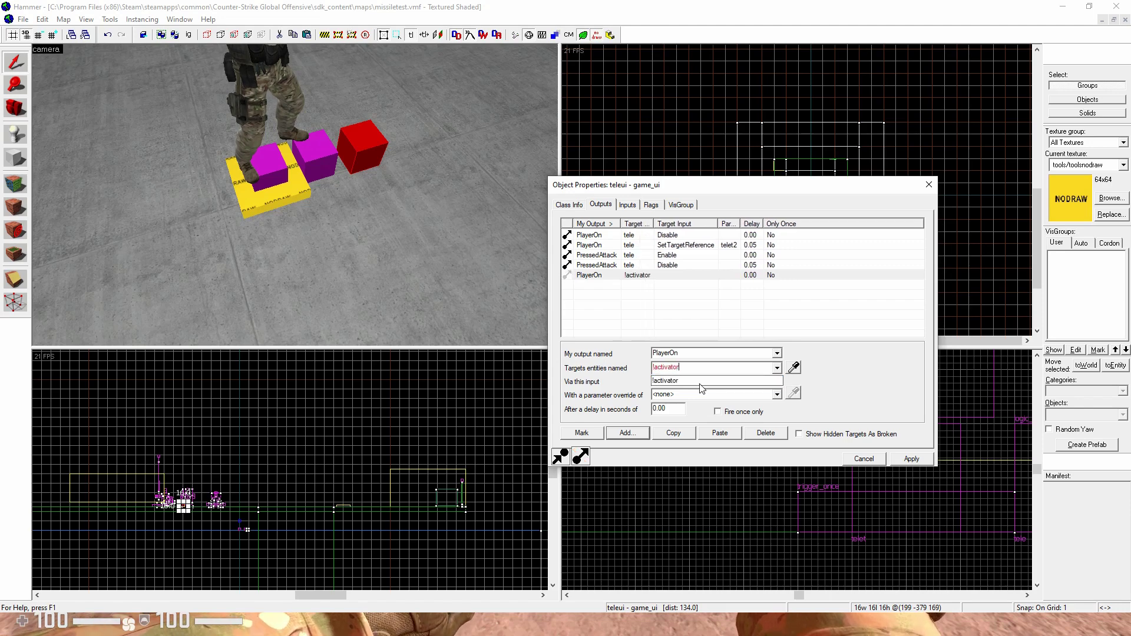
# Step: Give the !activator output the AddOutput input with the parameter targetname teleplayer, apply it and close the properties
pyautogui.click(671, 378)
pyautogui.write('AddOutput')
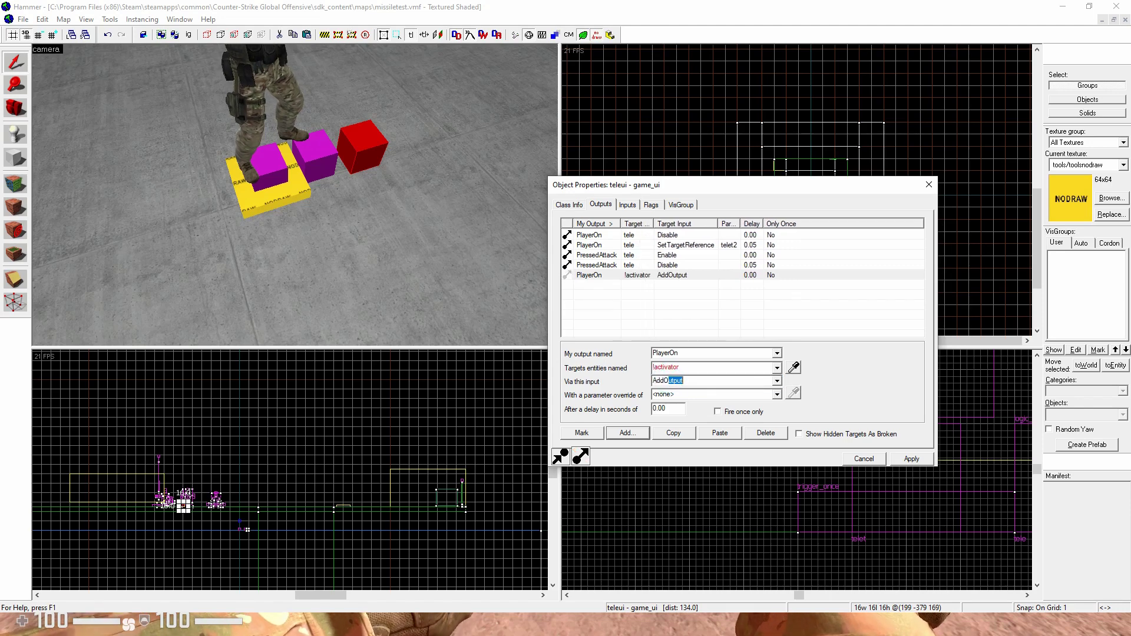
pyautogui.click(683, 395)
pyautogui.write('targetname')
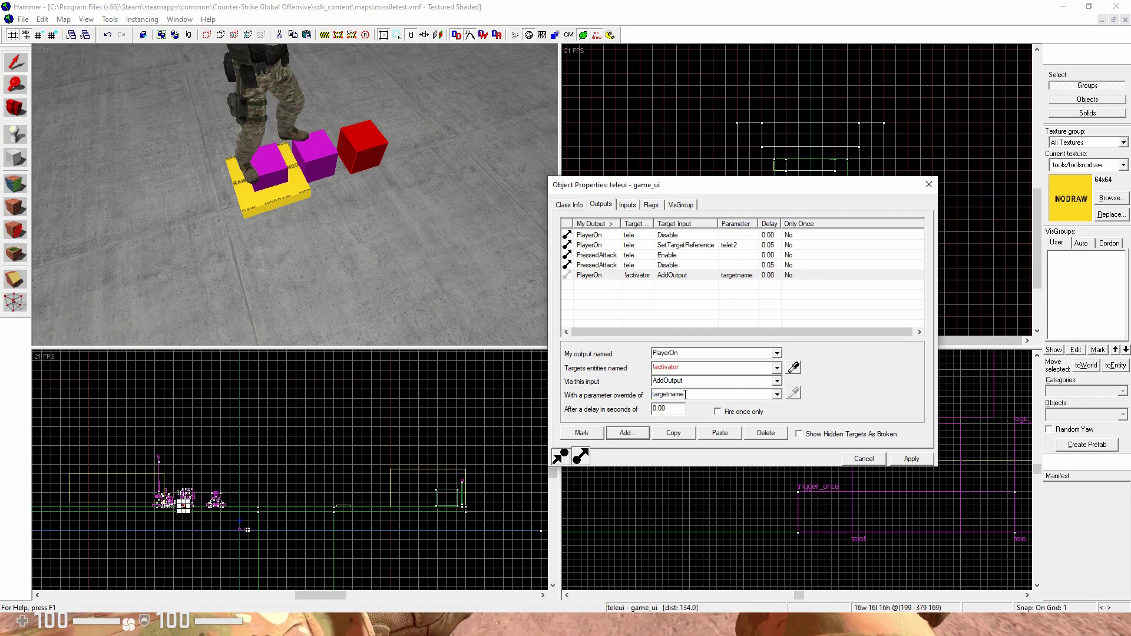
pyautogui.write(' teleplayer')
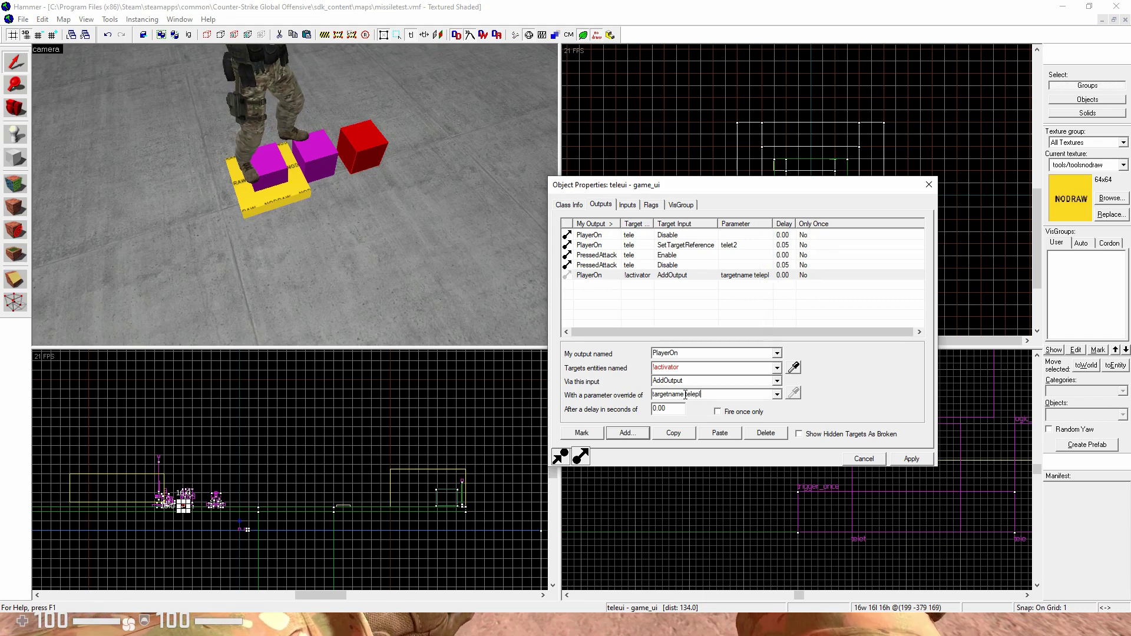
pyautogui.click(910, 458)
pyautogui.click(929, 184)
# Step: Save the map with the new naming output, then recompile it and launch it in the game
pyautogui.click(23, 20)
pyautogui.click(39, 71)
pyautogui.doubleClick(25, 8)
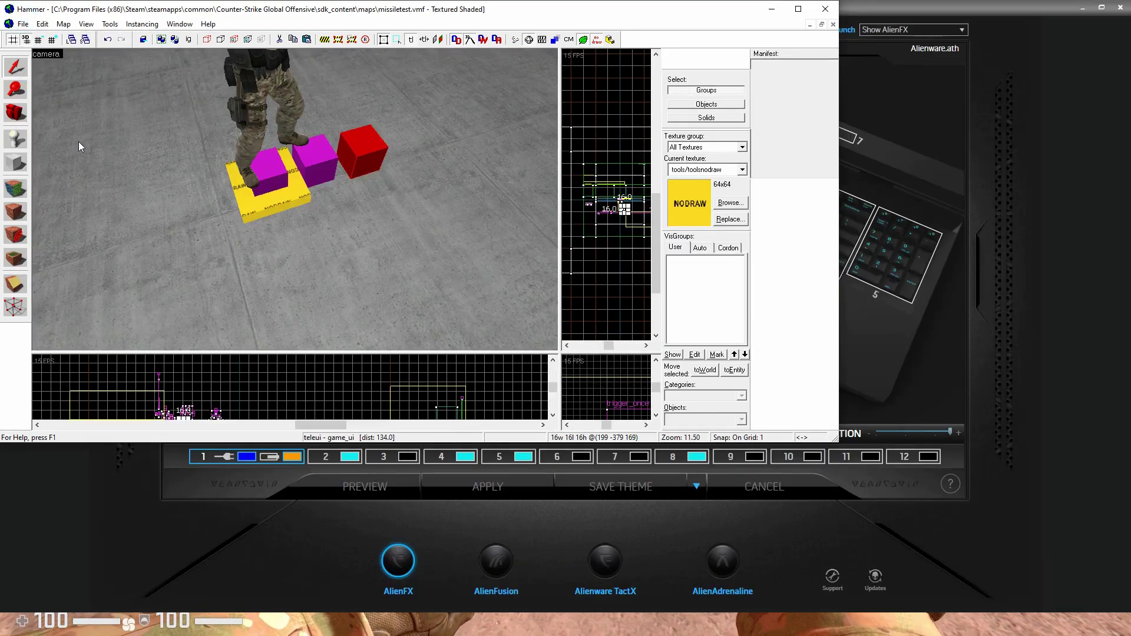
pyautogui.click(23, 23)
pyautogui.click(83, 170)
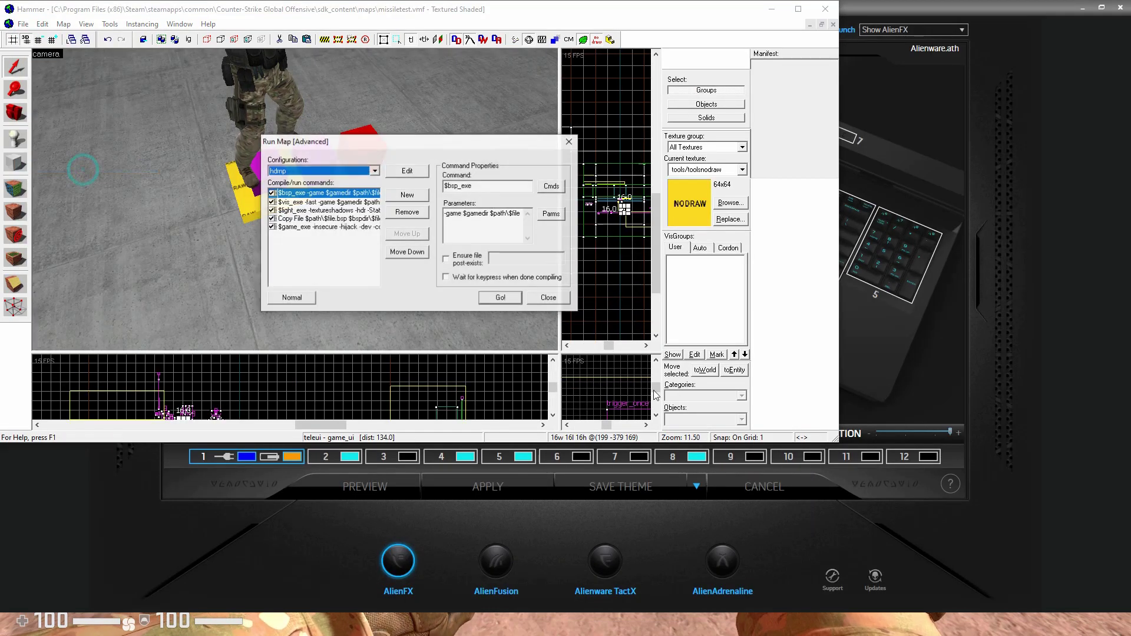
pyautogui.click(500, 298)
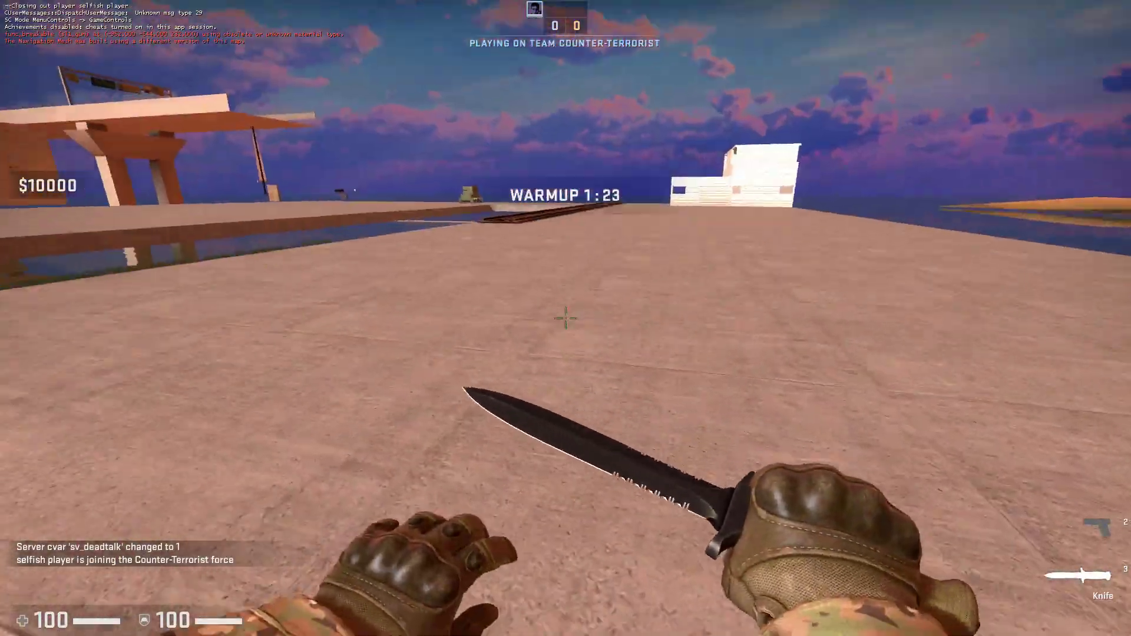
# Step: Test the teleport in the game by walking up to the video billboard and attacking repeatedly
pyautogui.press('w')
pyautogui.click(566, 318)
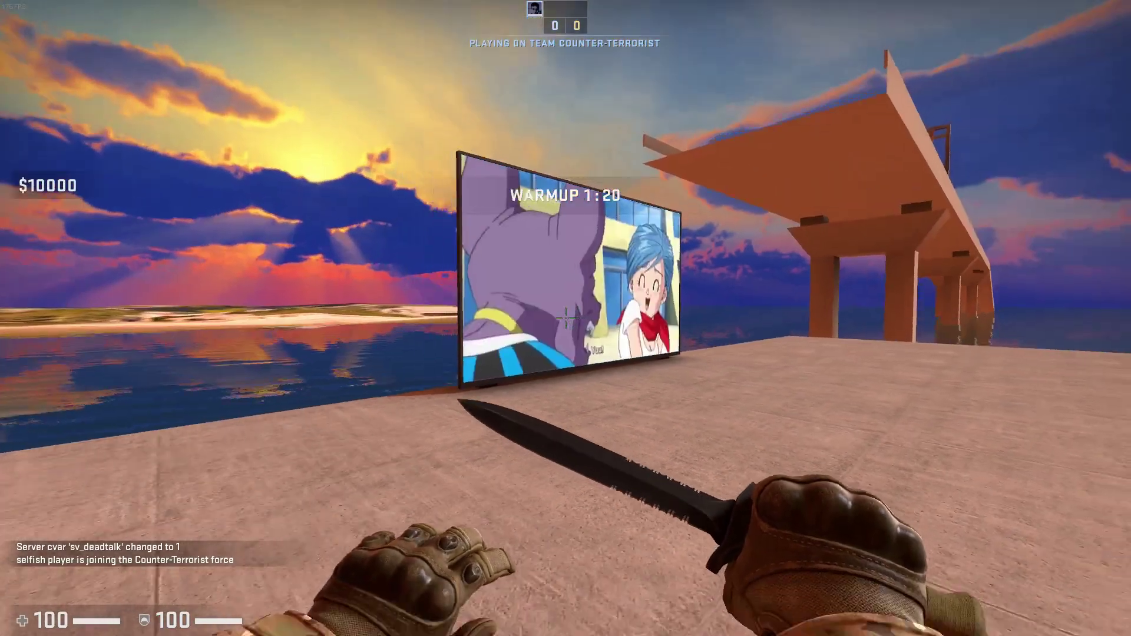
pyautogui.press('w')
pyautogui.click(566, 318)
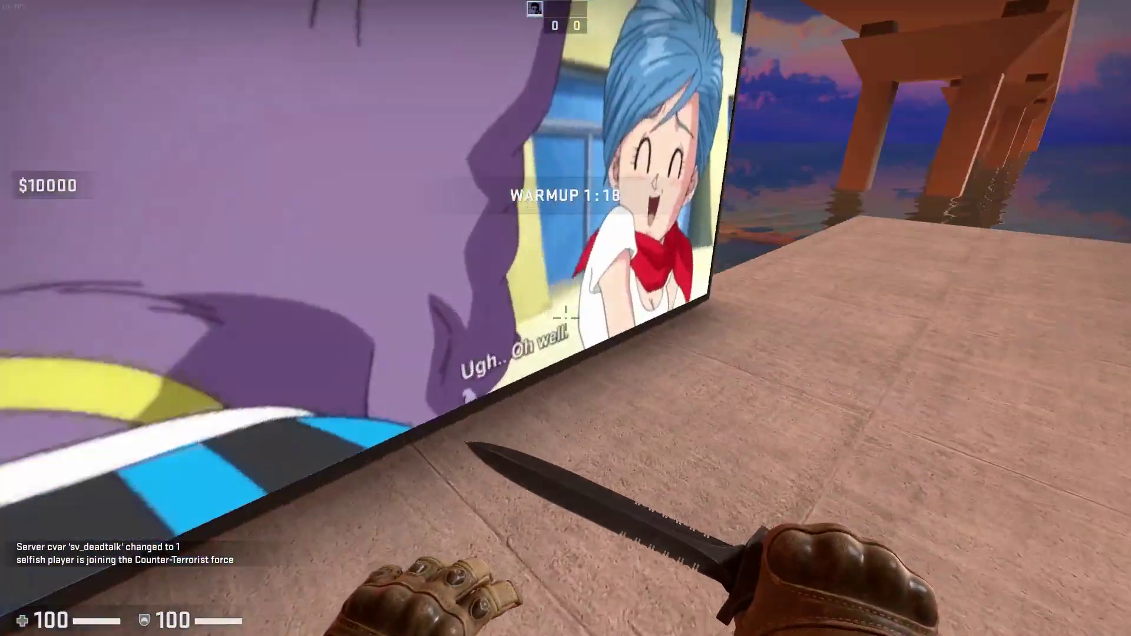
pyautogui.press('w')
pyautogui.click(566, 318)
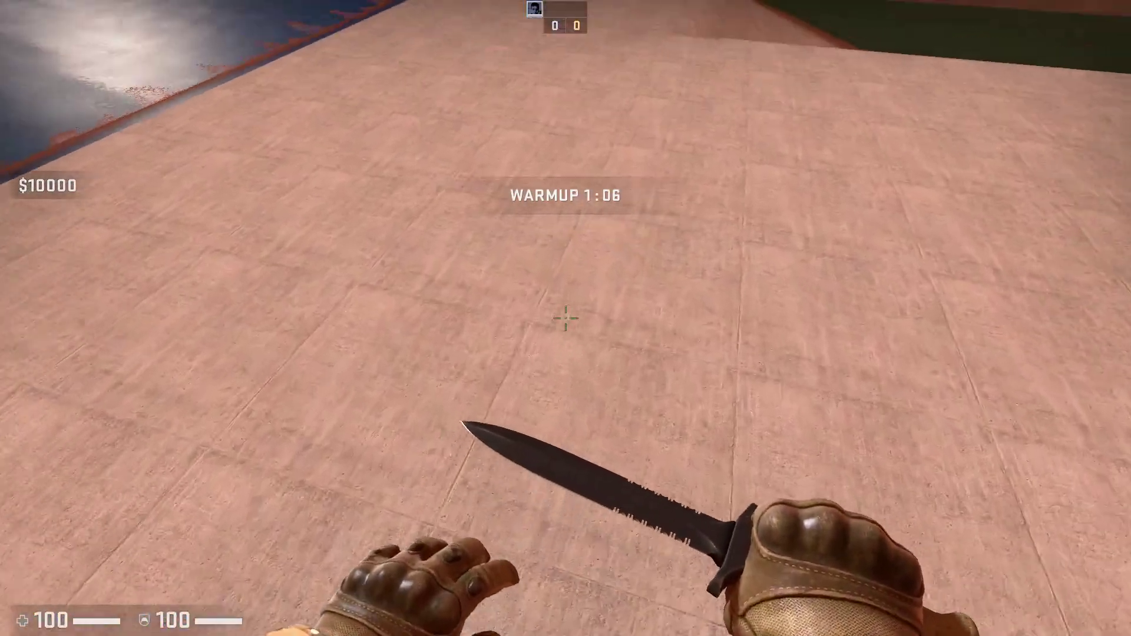
# Step: Switch back to Hammer and review the properties of the point_tesla named telet2 above the video billboard, then close them
pyautogui.press('super')
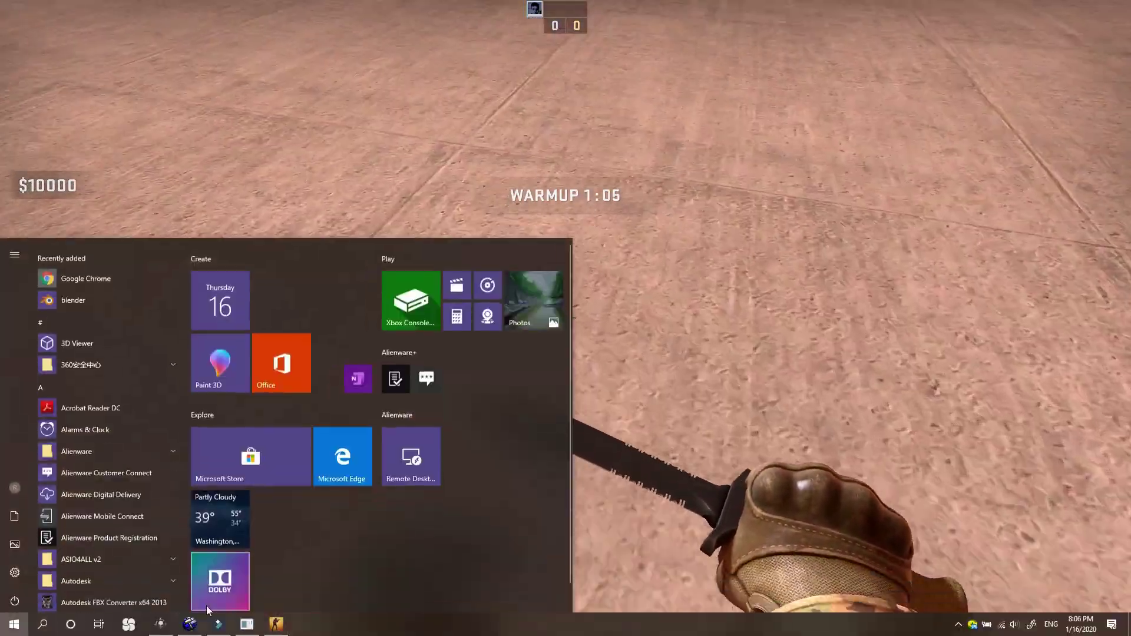
pyautogui.click(187, 624)
pyautogui.press('z')
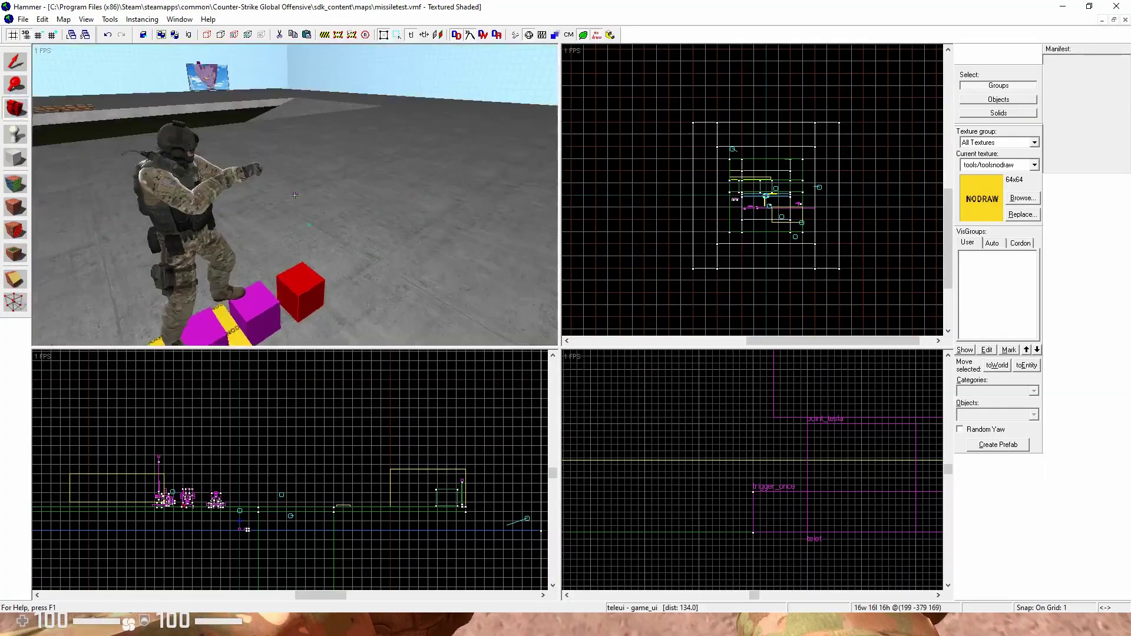
pyautogui.press('w')
pyautogui.press('z')
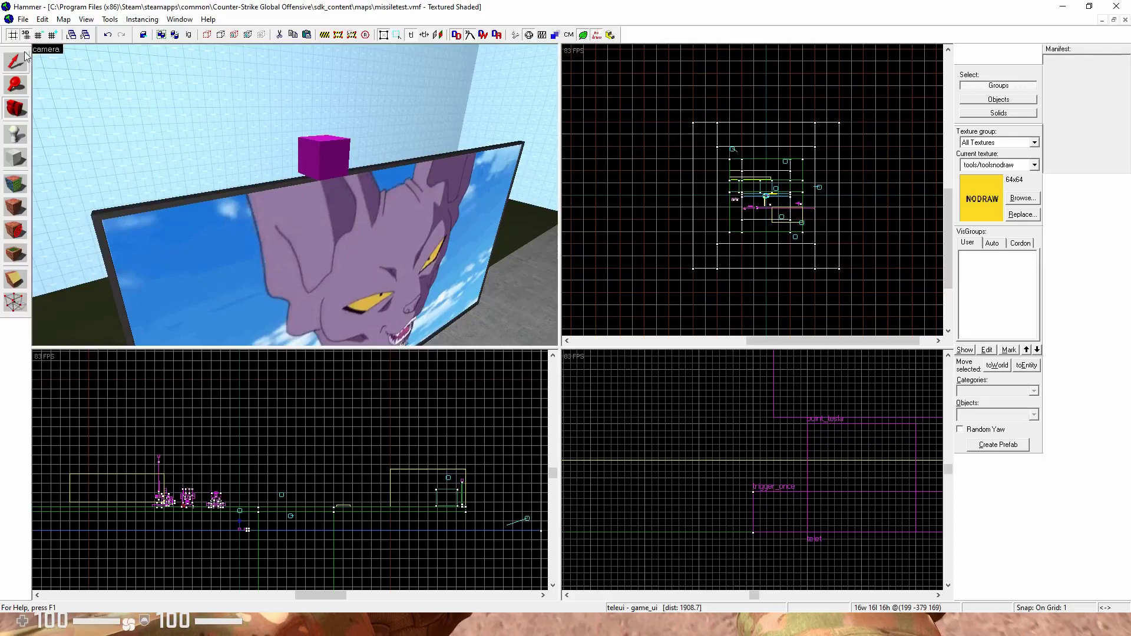
pyautogui.click(20, 57)
pyautogui.doubleClick(319, 152)
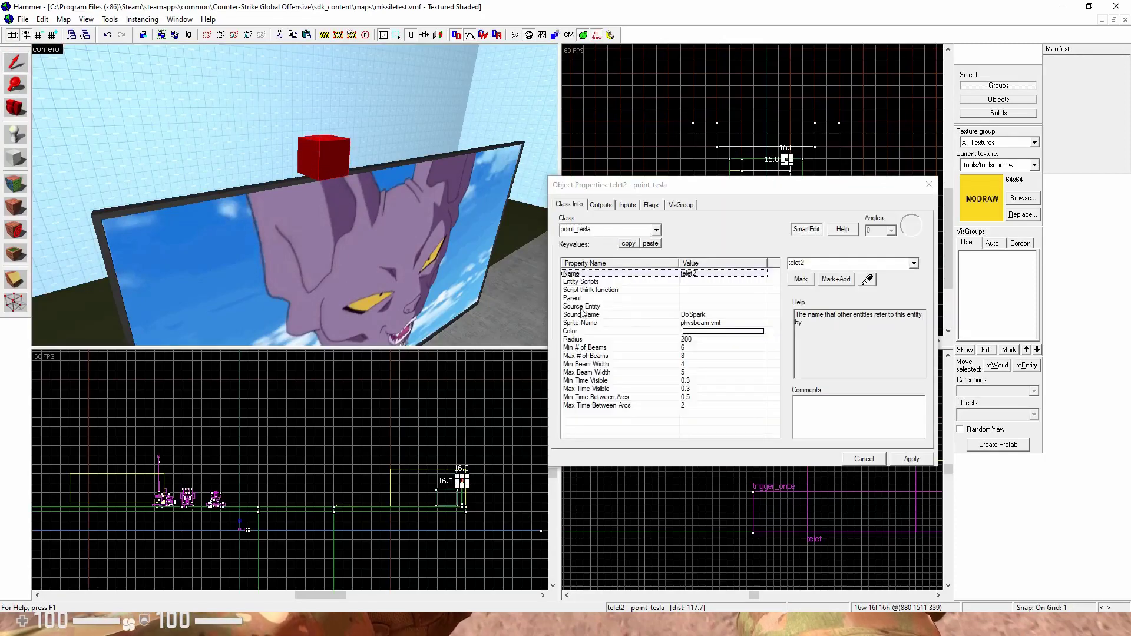
pyautogui.click(639, 298)
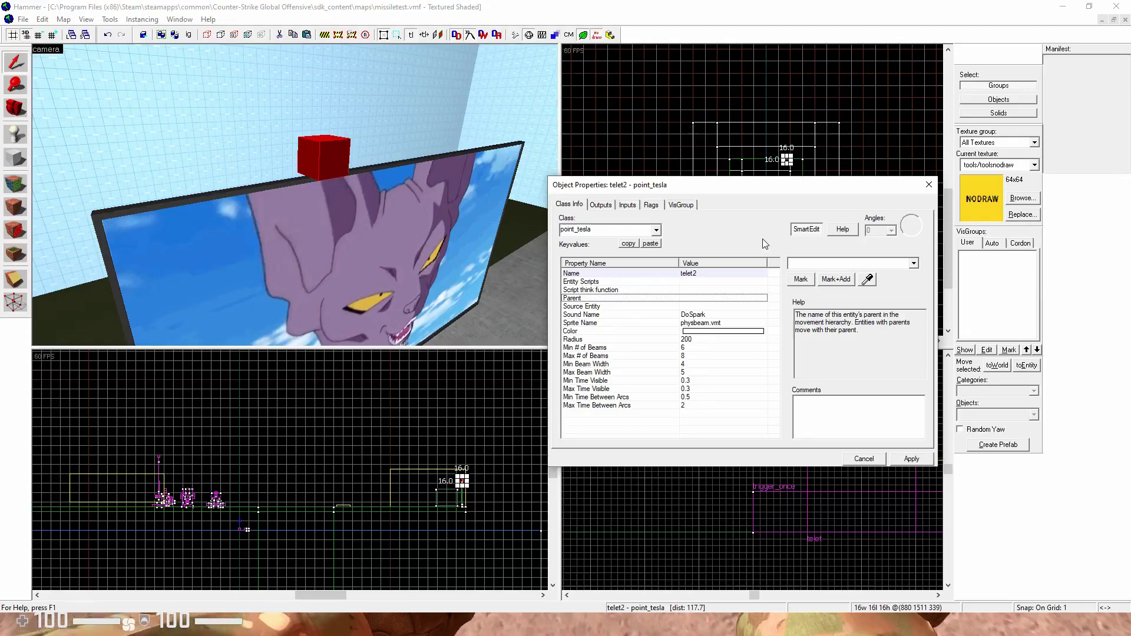
pyautogui.click(710, 274)
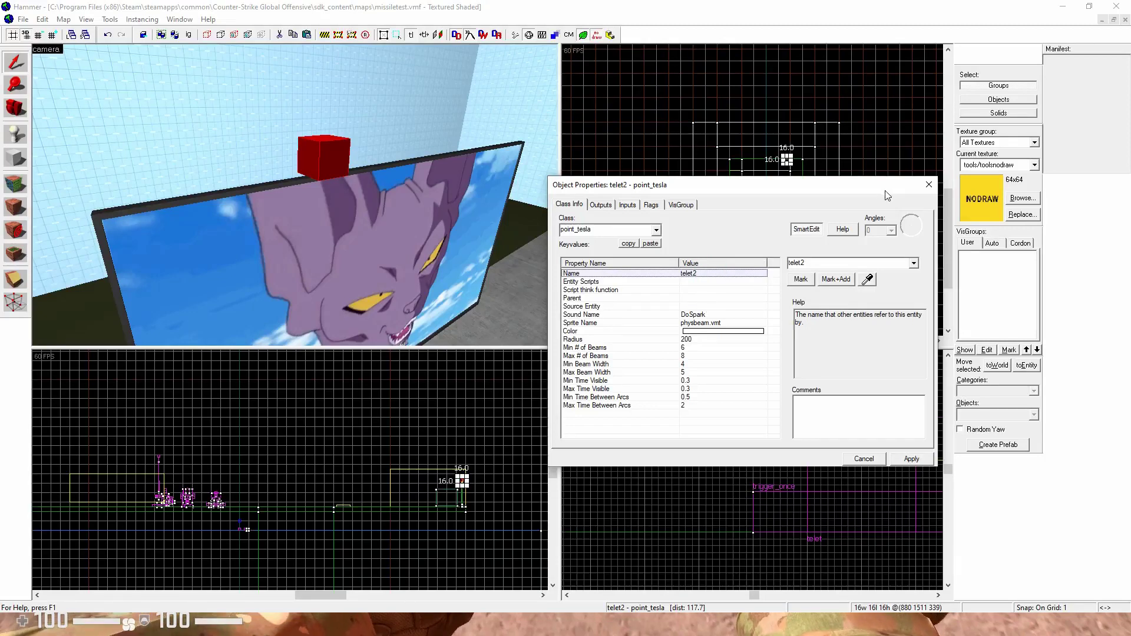
pyautogui.click(382, 160)
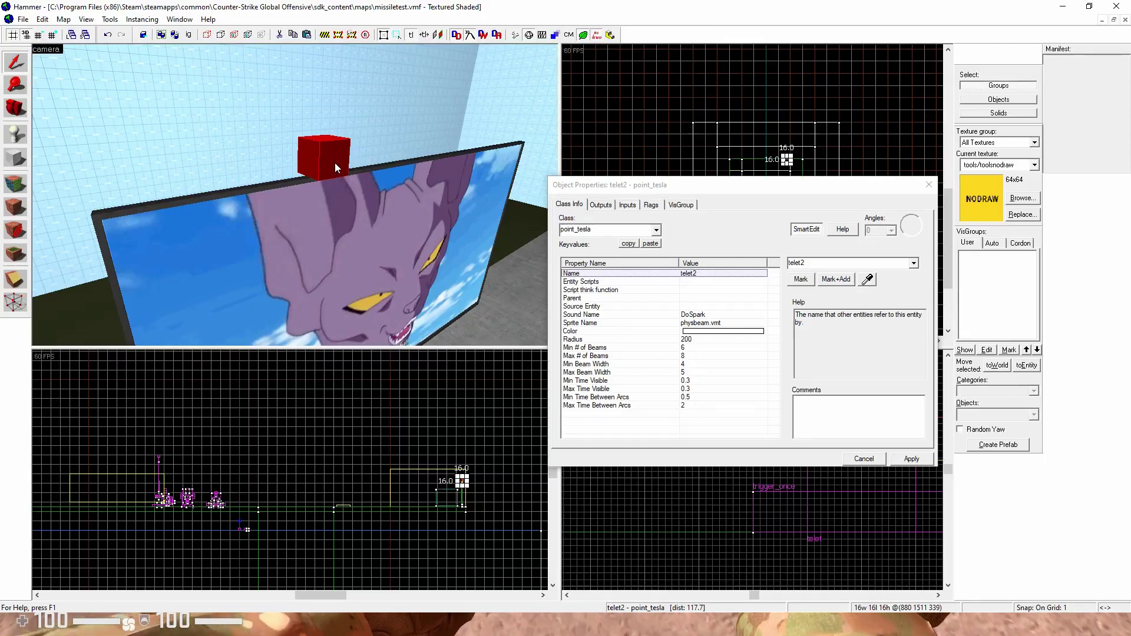
pyautogui.click(929, 185)
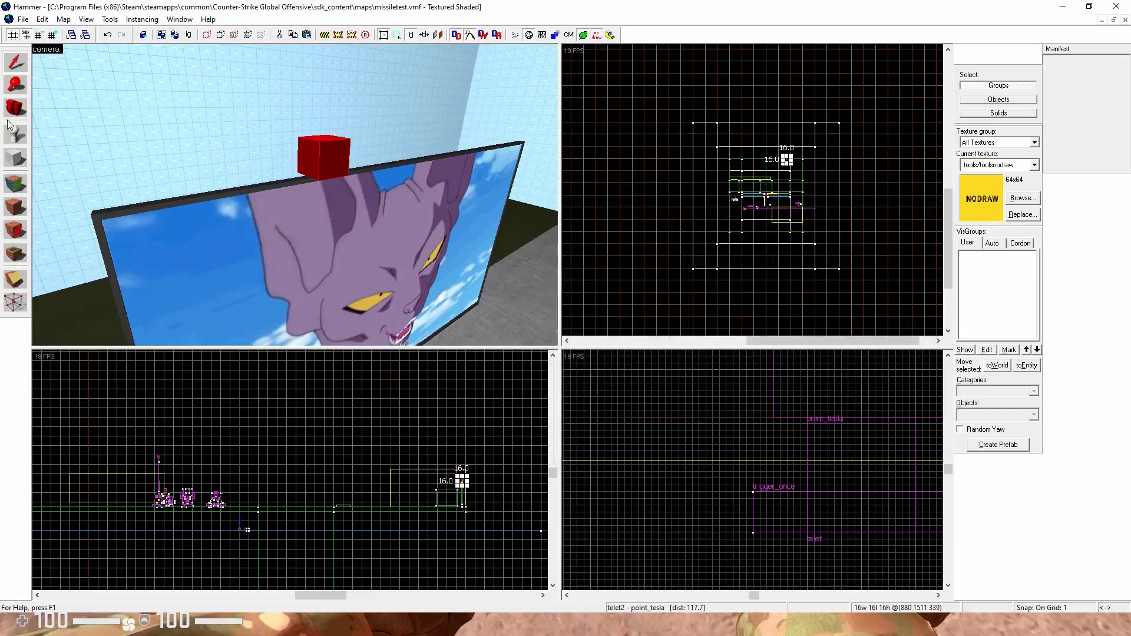
# Step: Place two copies of the telet2 point_tesla on the floor in front of the video billboard
pyautogui.click(25, 111)
pyautogui.press('z')
pyautogui.press('w')
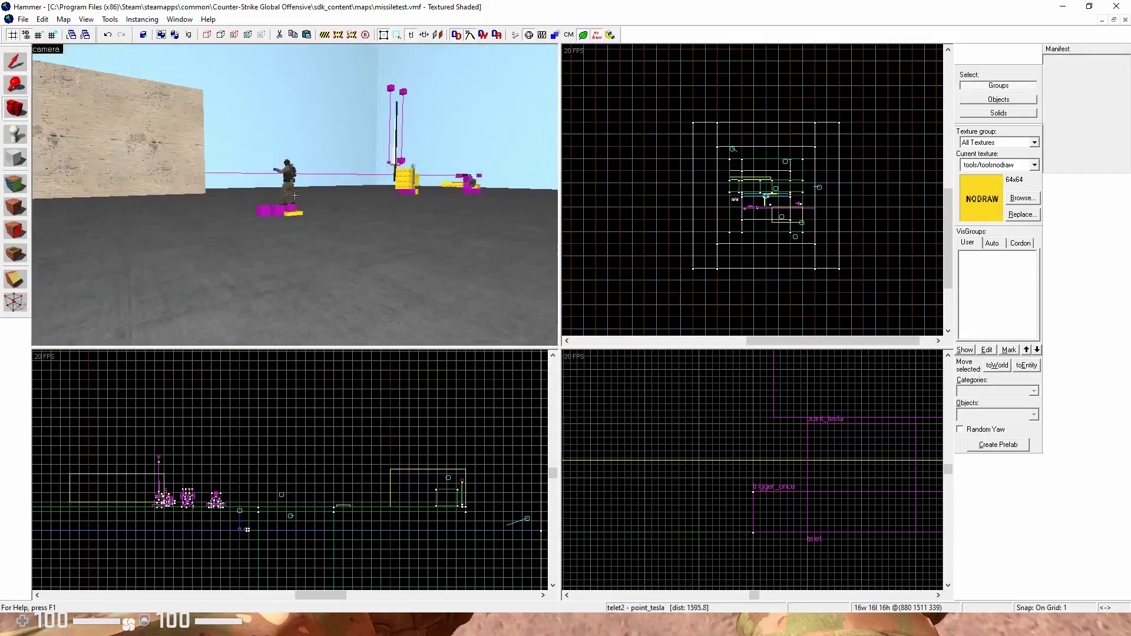
pyautogui.press('s')
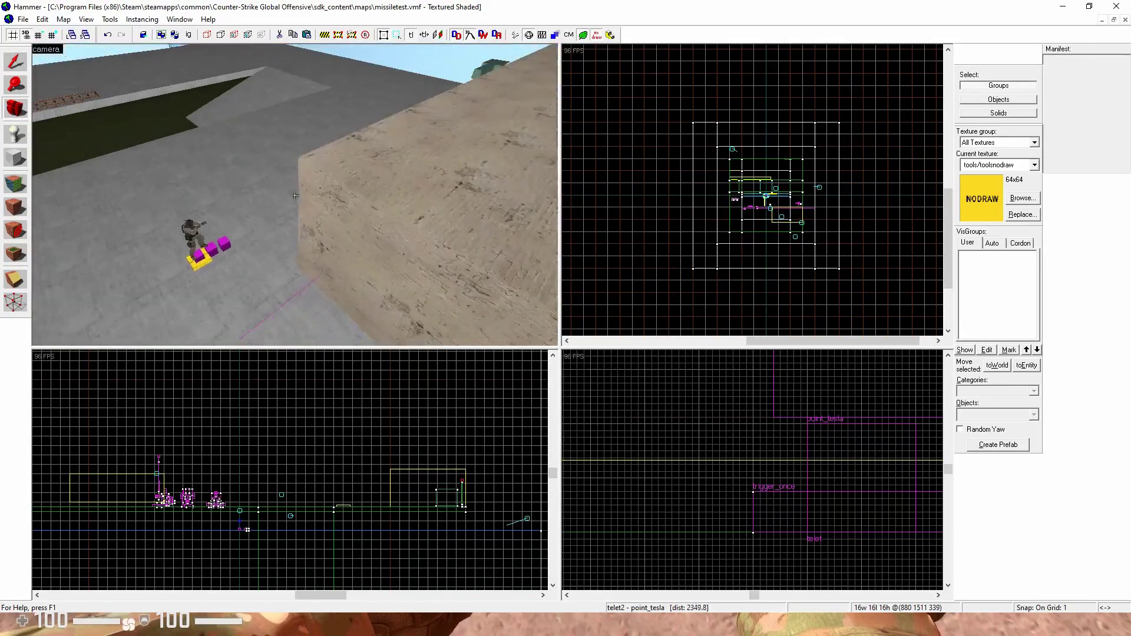
pyautogui.press('w')
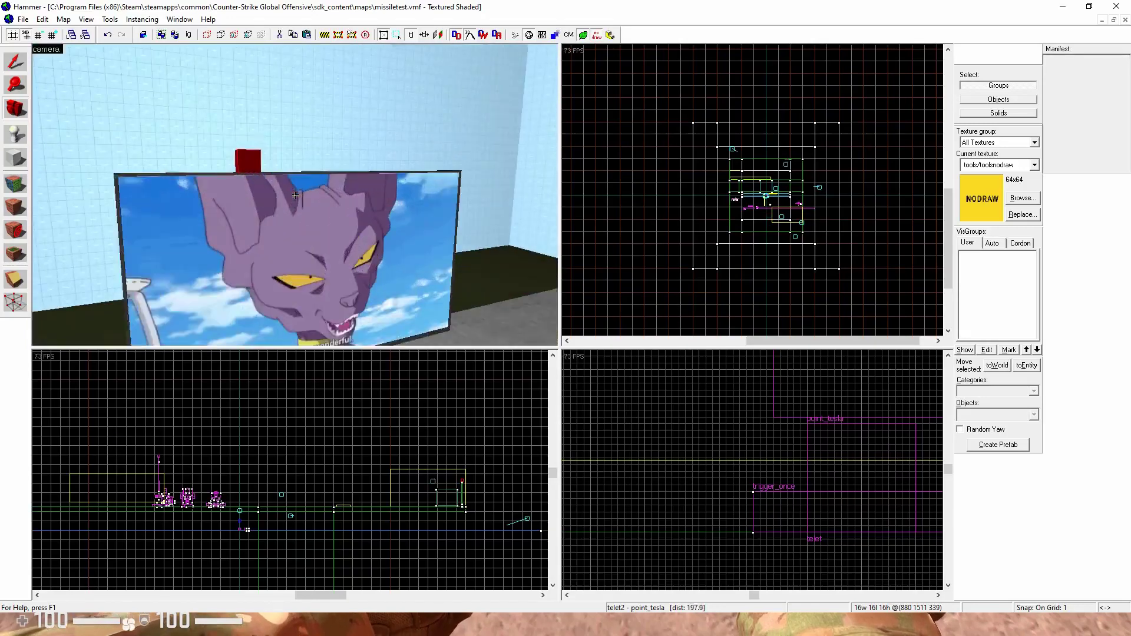
pyautogui.press('z')
pyautogui.click(14, 60)
pyautogui.scroll(-5, 375, 224)
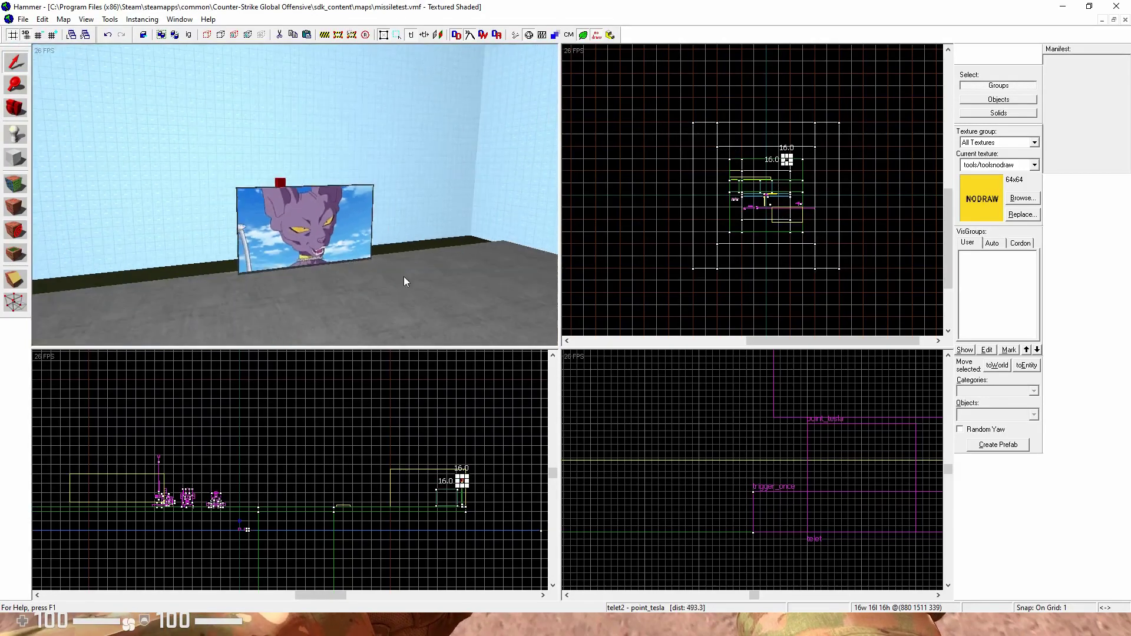
pyautogui.hotkey('ctrl', 'v')
pyautogui.hotkey('ctrl', 'v')
pyautogui.click(16, 108)
pyautogui.press('a')
pyautogui.moveTo(151, 177); pyautogui.dragTo(259, 235)
# Step: Rename the floor copy directly in front of the original point_tesla as telet3
pyautogui.click(15, 61)
pyautogui.doubleClick(194, 89)
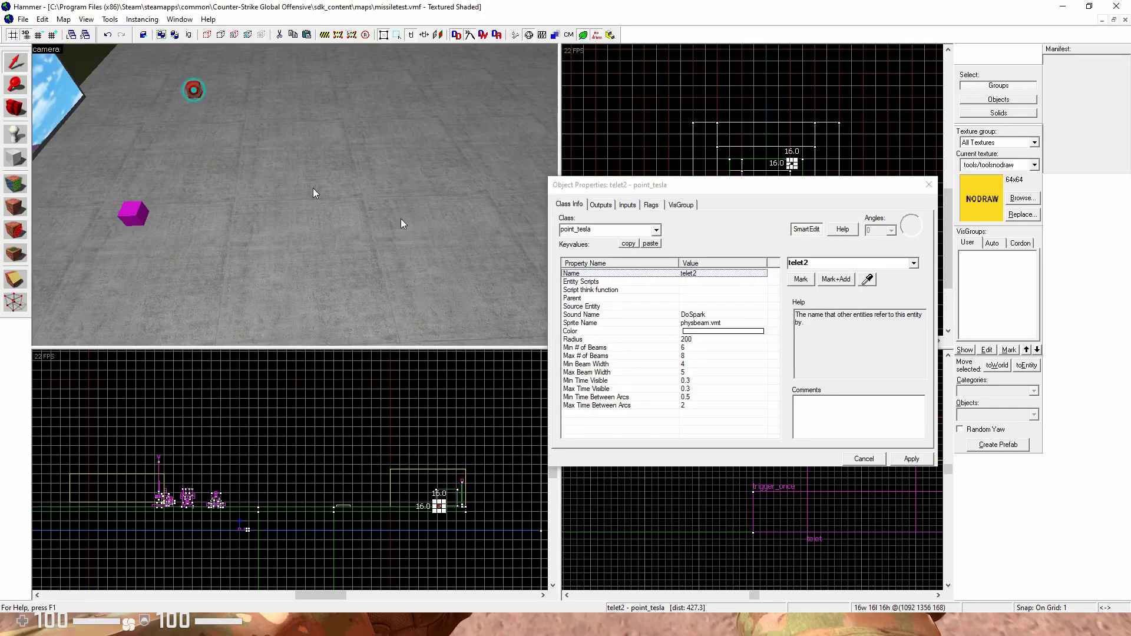
pyautogui.click(133, 214)
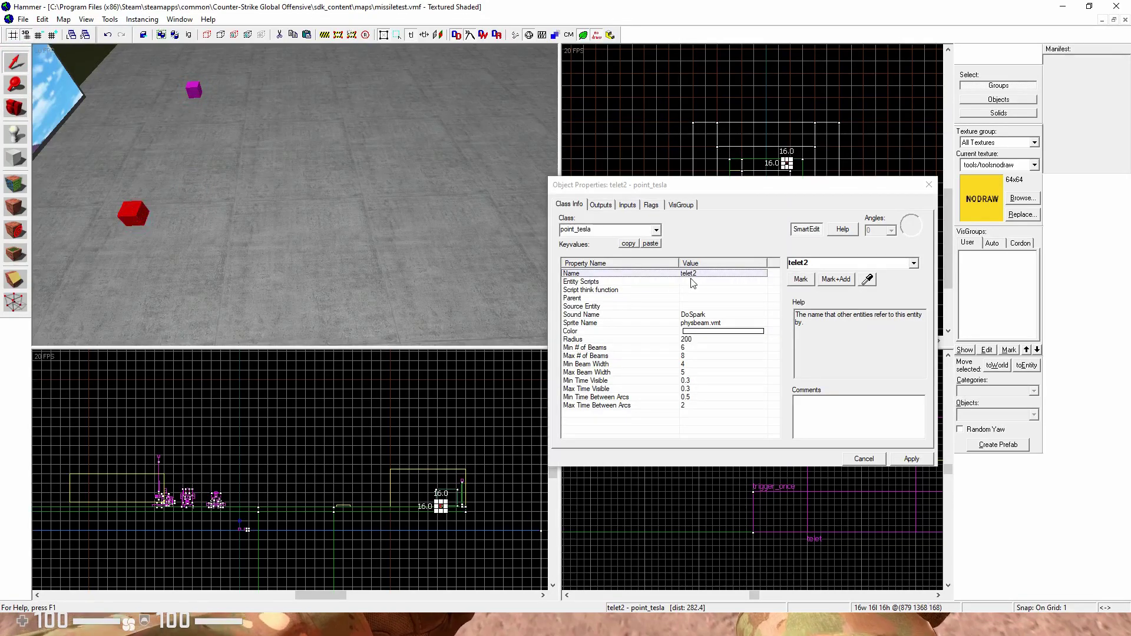
pyautogui.click(823, 263)
pyautogui.press('BackSpace')
pyautogui.write('3')
# Step: Rename the other point_tesla copy on the floor as telet4 and apply the change
pyautogui.click(194, 89)
pyautogui.click(832, 263)
pyautogui.press('BackSpace')
pyautogui.write('4')
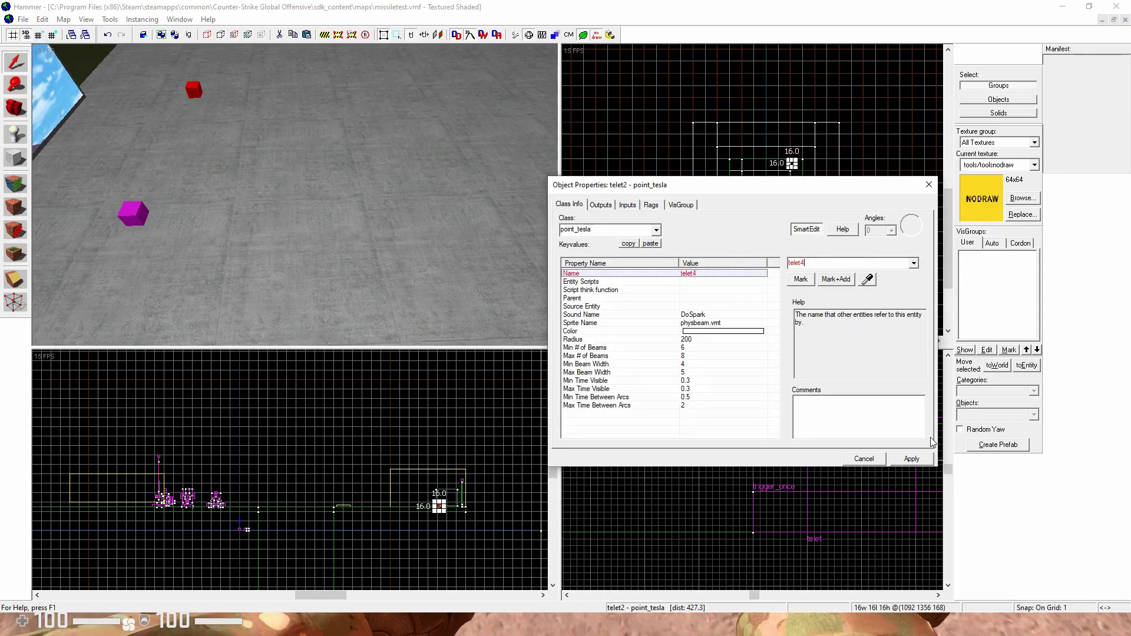
pyautogui.click(911, 458)
# Step: Check the incoming connections of the telet2 point_tesla above the billboard and close its properties
pyautogui.scroll(-3, 161, 172)
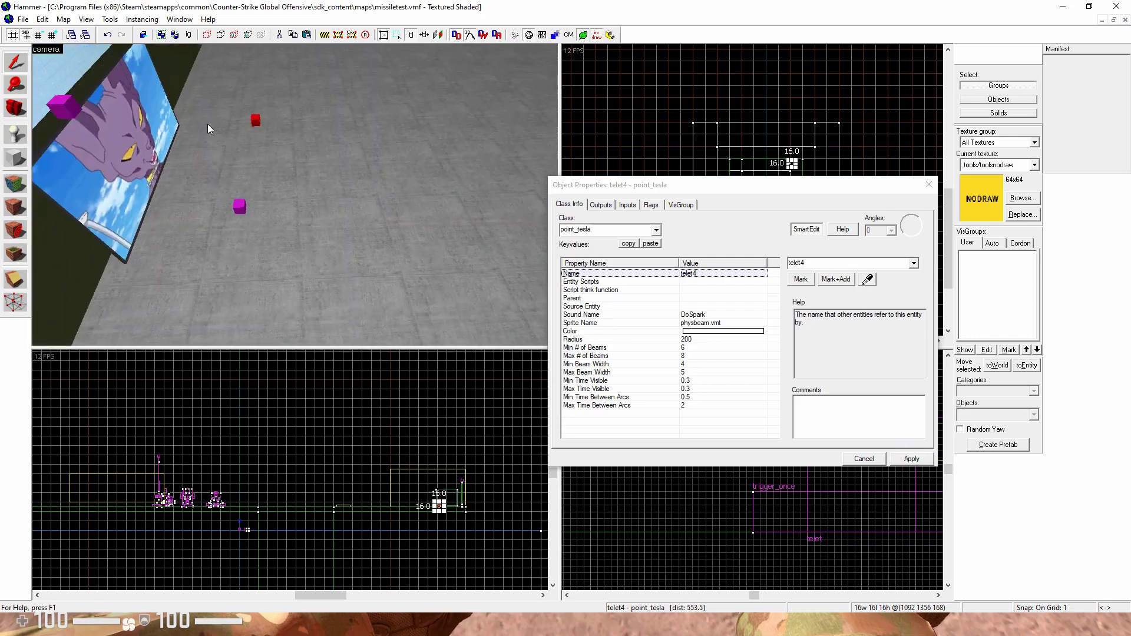
pyautogui.click(69, 106)
pyautogui.click(627, 205)
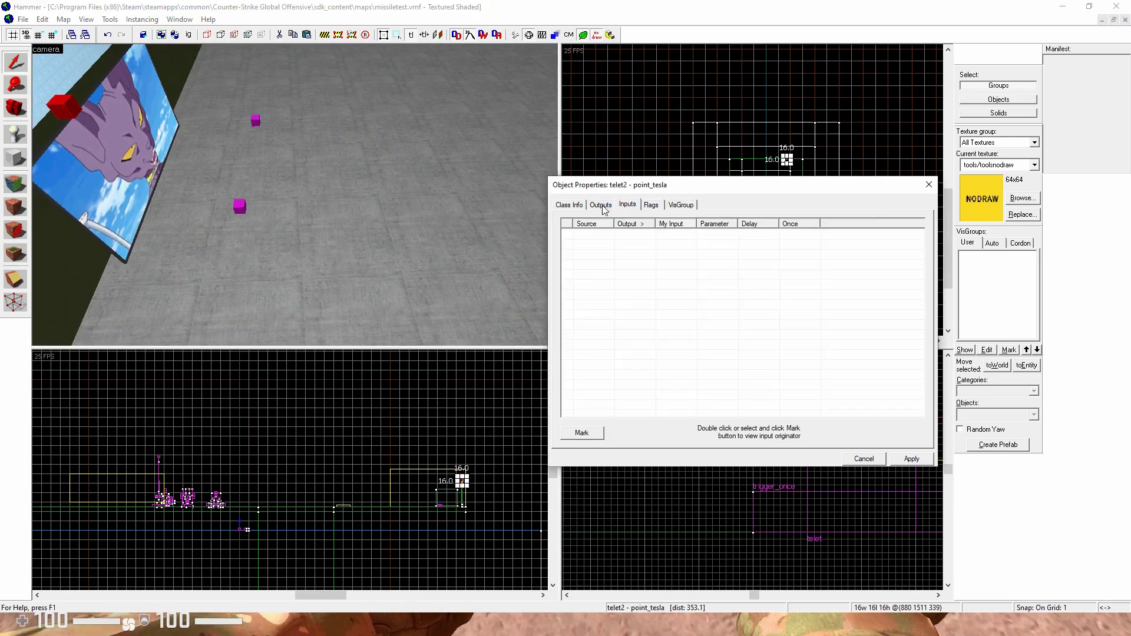
pyautogui.click(581, 205)
pyautogui.click(929, 185)
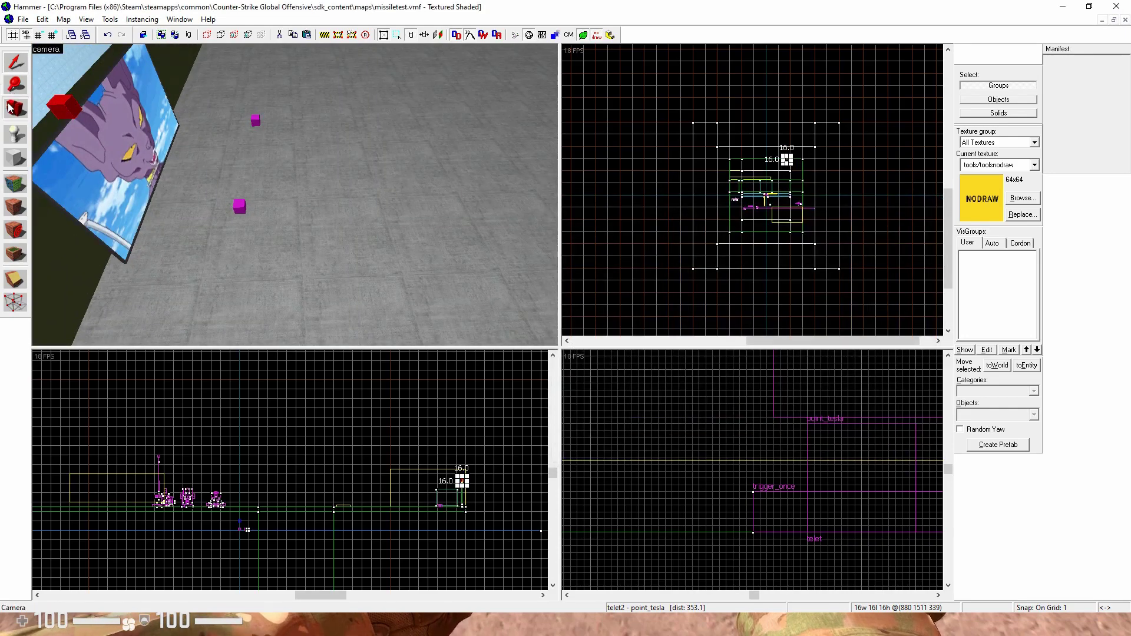
# Step: Return to the entities beside the player model and open the outputs of the teleui game_ui
pyautogui.click(8, 108)
pyautogui.press('pagedown')
pyautogui.press('pagedown')
pyautogui.press('pagedown')
pyautogui.press('pagedown')
pyautogui.press('pagedown')
pyautogui.press('pagedown')
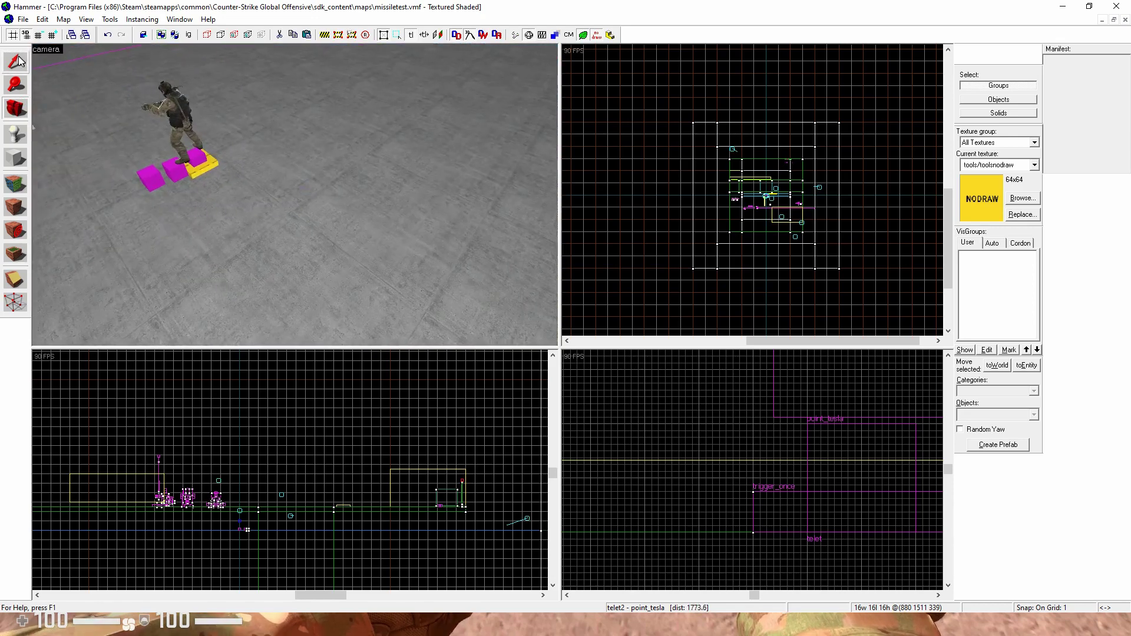
pyautogui.doubleClick(158, 179)
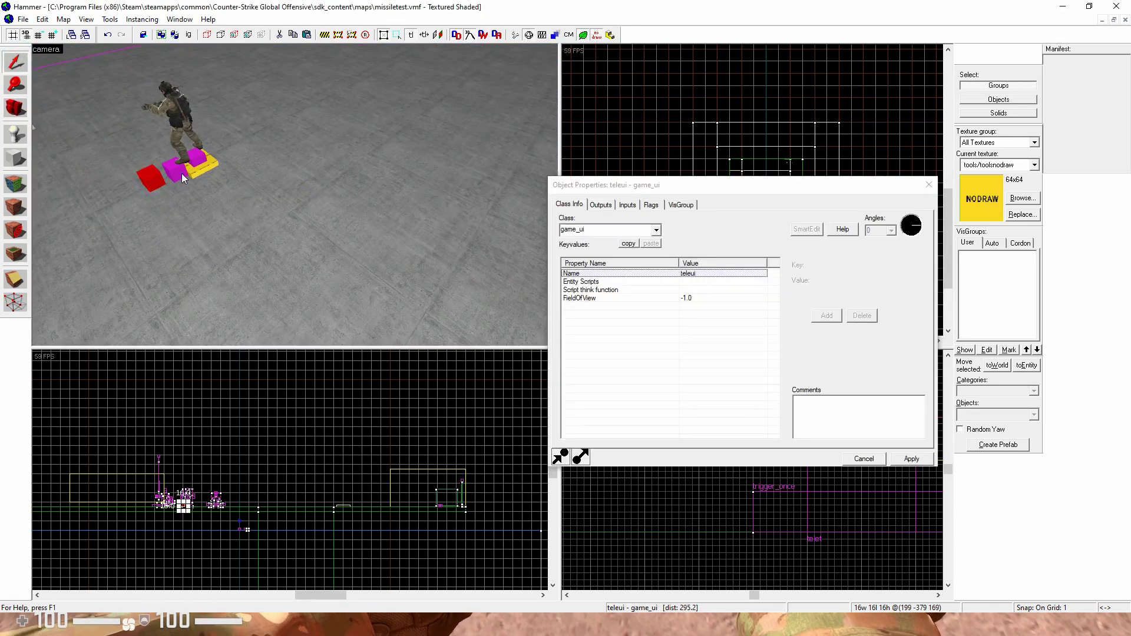
pyautogui.click(180, 174)
pyautogui.click(156, 179)
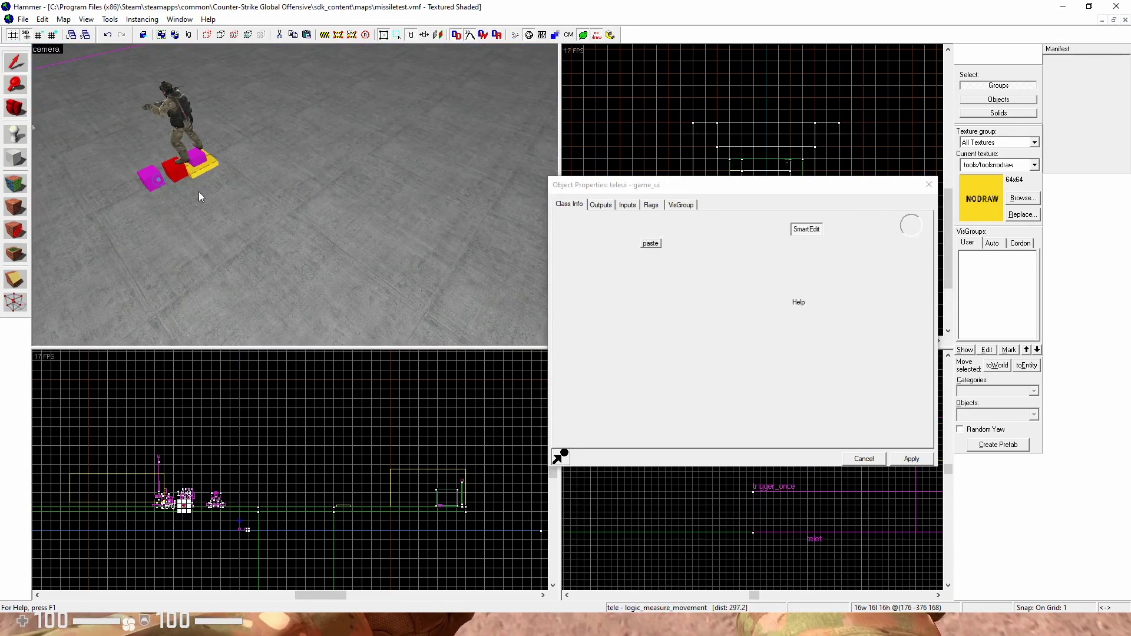
pyautogui.click(601, 206)
# Step: Examine the PlayerOn output of teleui that targets tele, checking its SetTargetReference input and telet2 parameter override
pyautogui.click(724, 255)
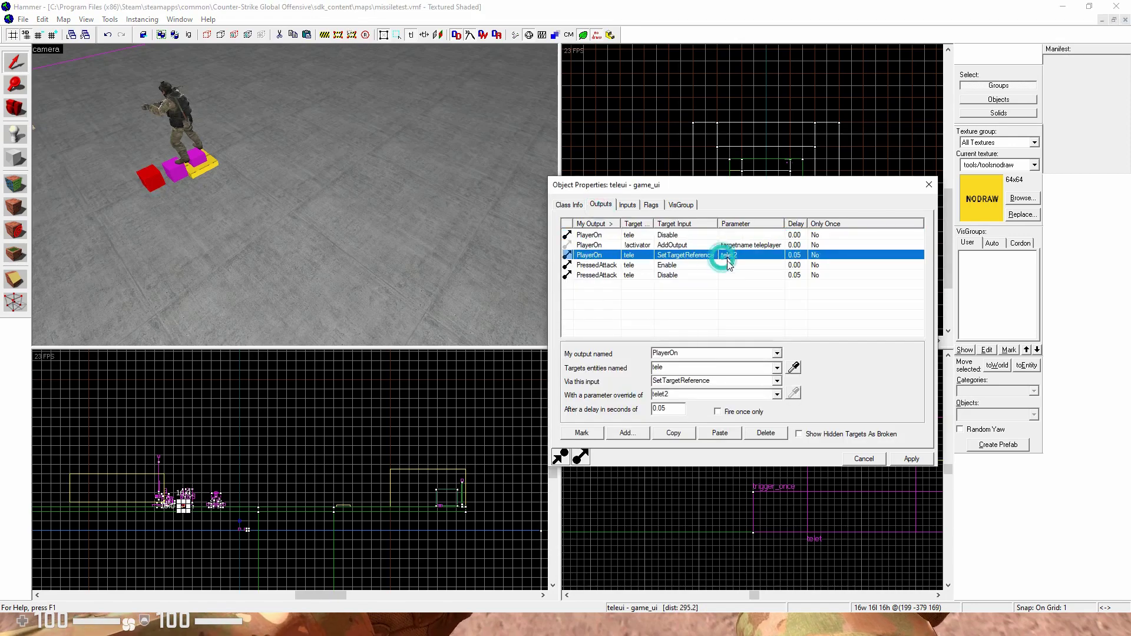
pyautogui.click(674, 383)
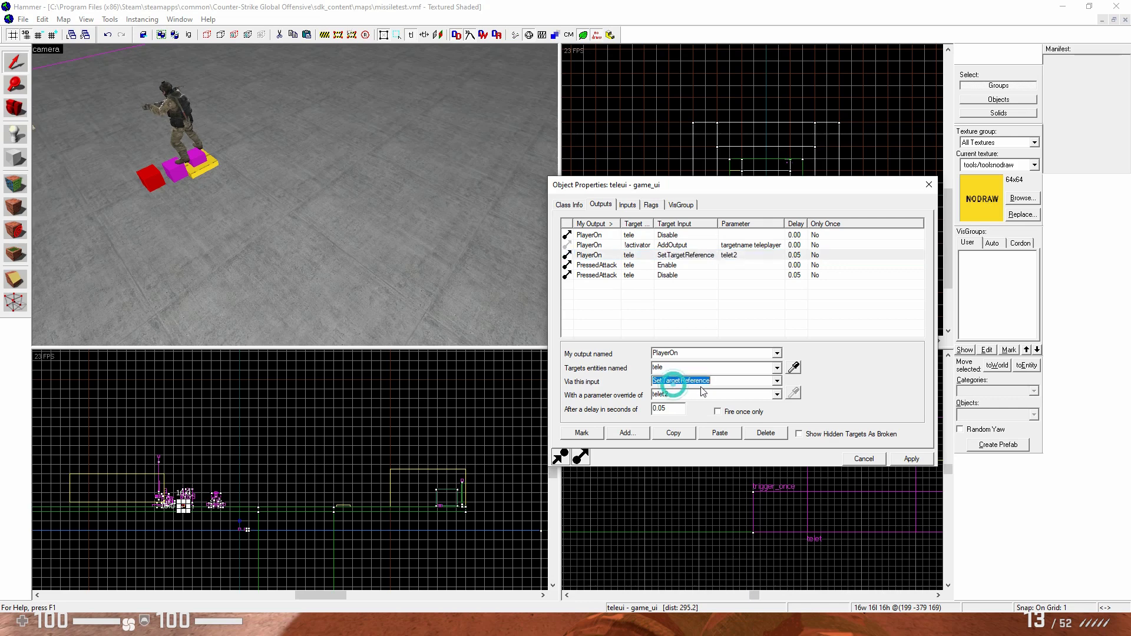
pyautogui.click(716, 382)
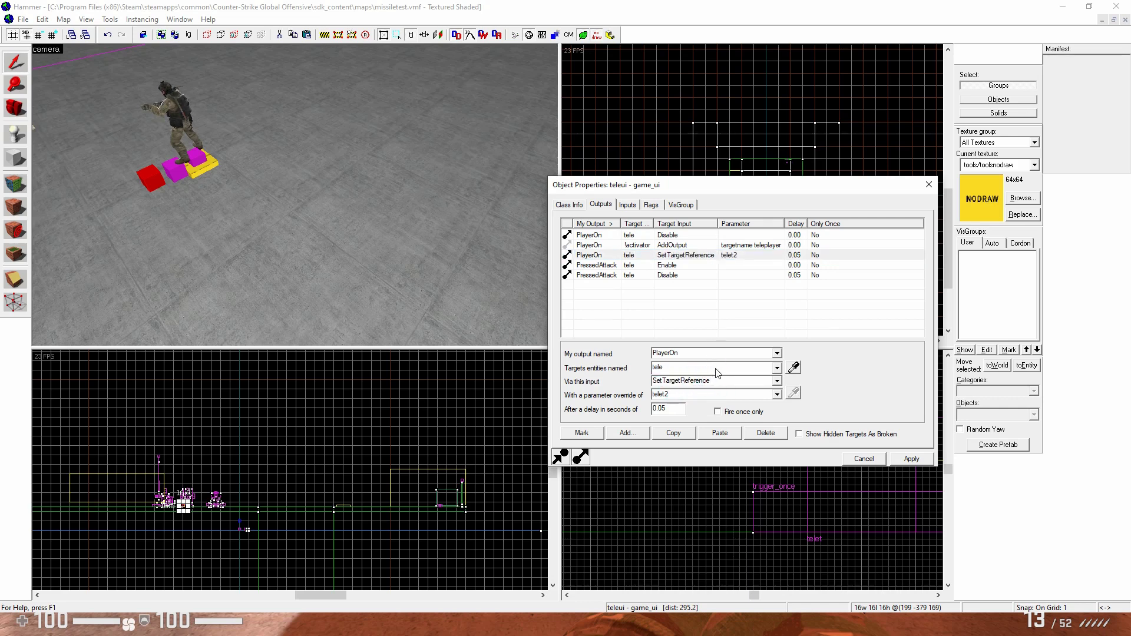
pyautogui.click(681, 380)
pyautogui.click(681, 401)
pyautogui.doubleClick(710, 380)
pyautogui.doubleClick(693, 395)
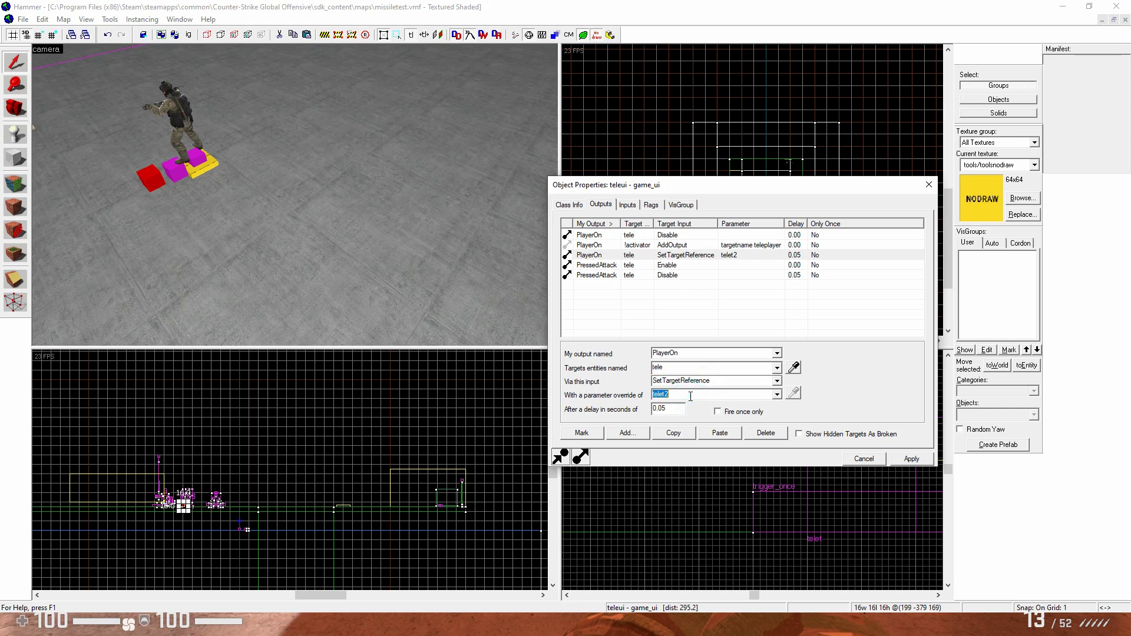